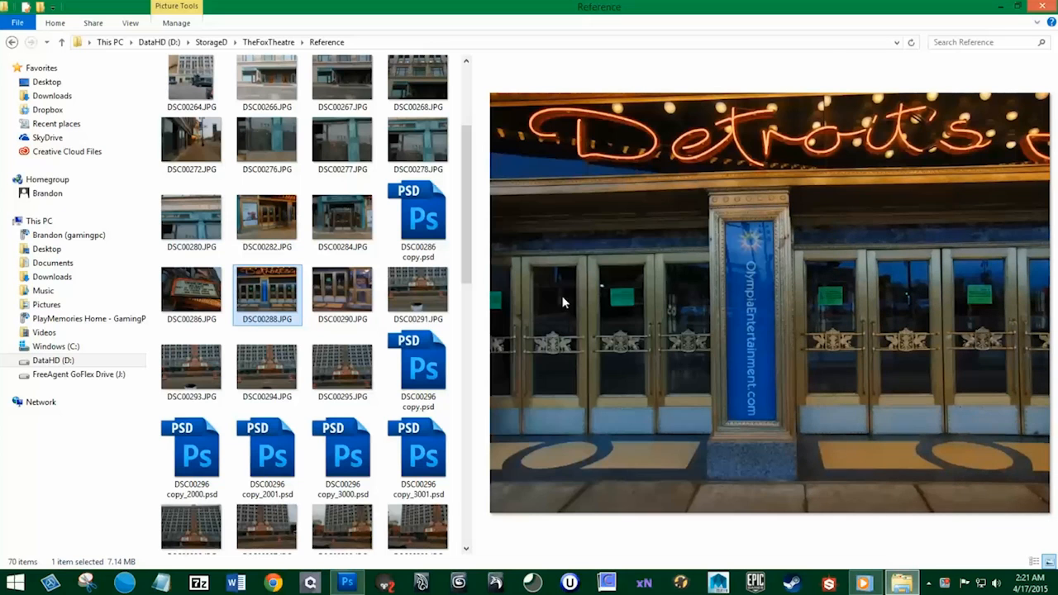
Step: Switch to Photoshop and create a new document 4096 pixels wide and 4096 pixels high
left_click(357, 584)
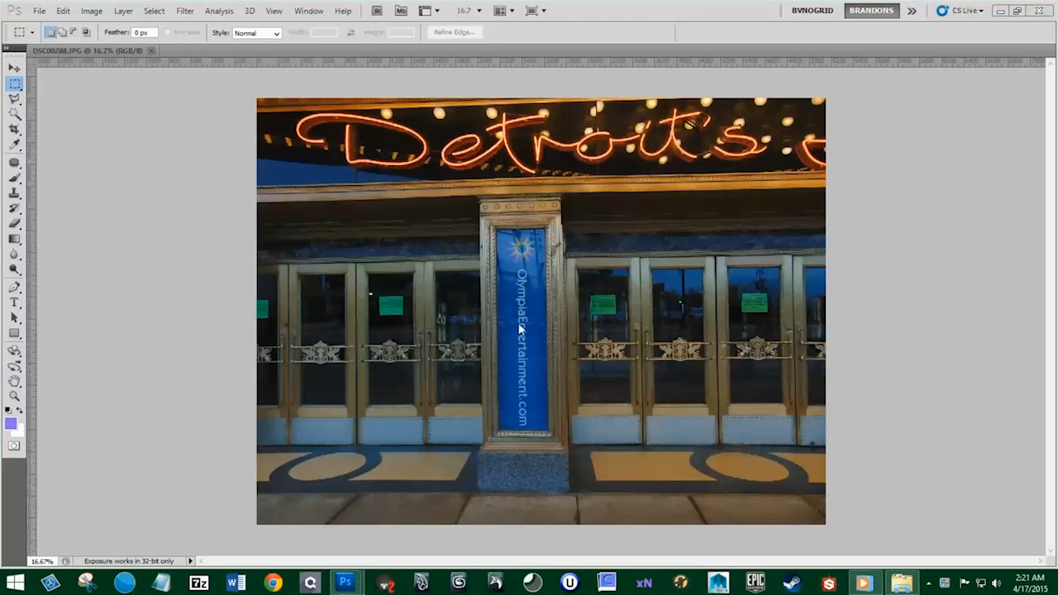
key("v")
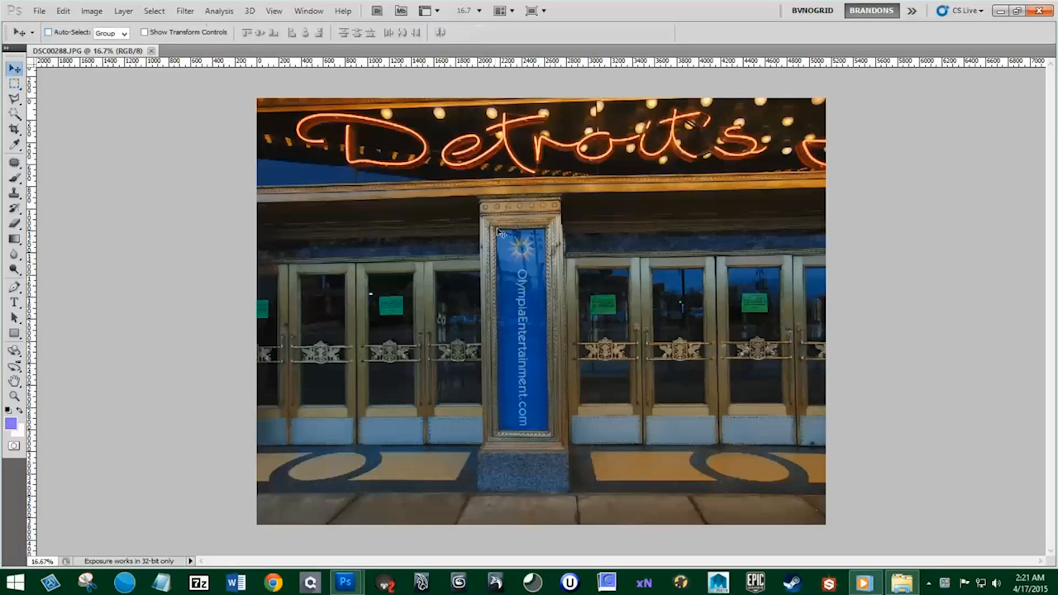
left_click(38, 11)
left_click(45, 24)
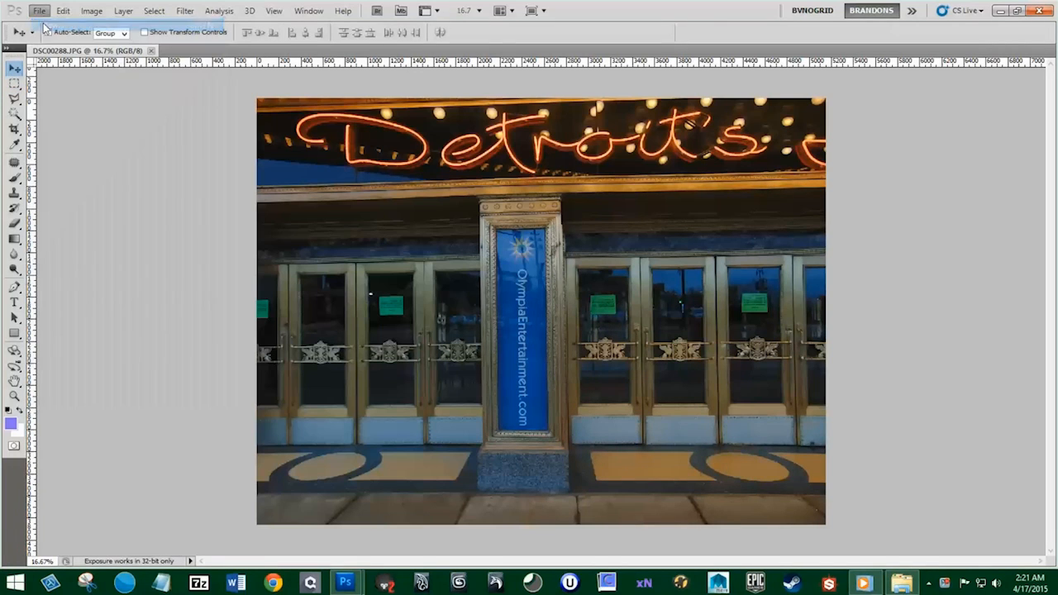
double_click(282, 221)
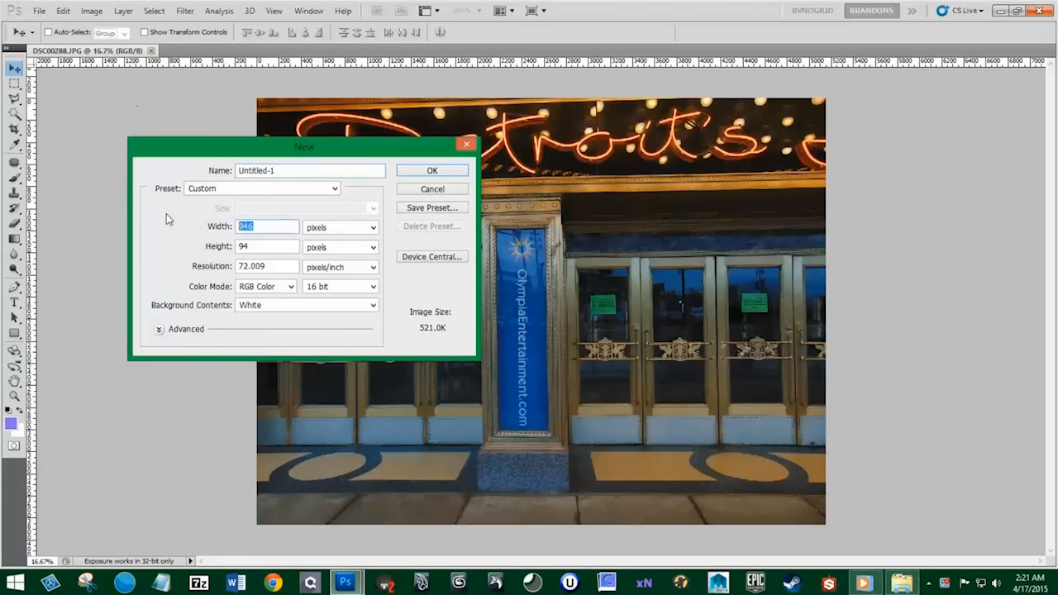
type("4096")
double_click(243, 246)
type("409")
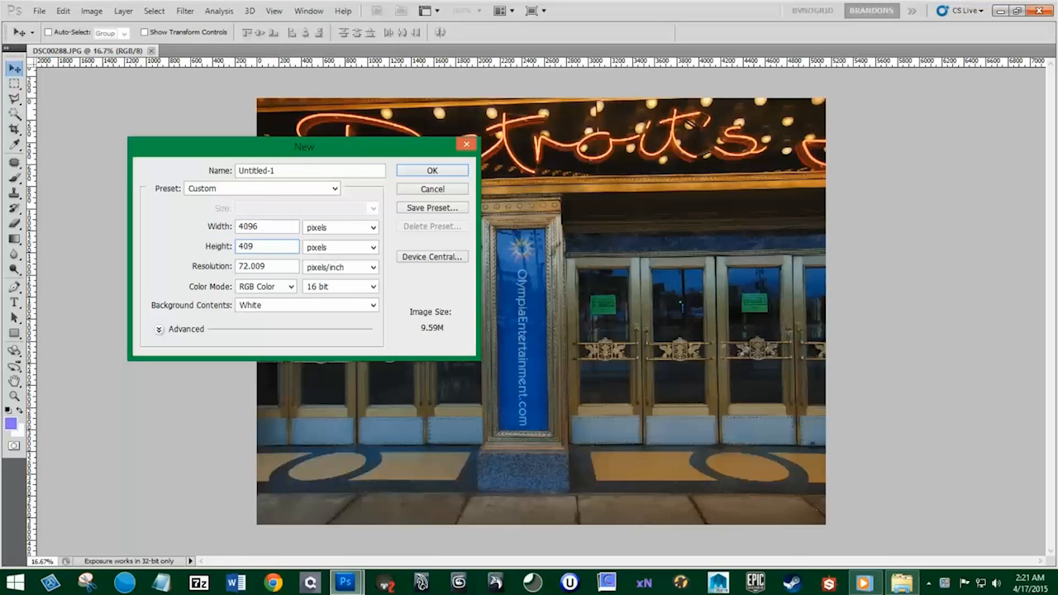
left_click_drag(271, 266, 227, 264)
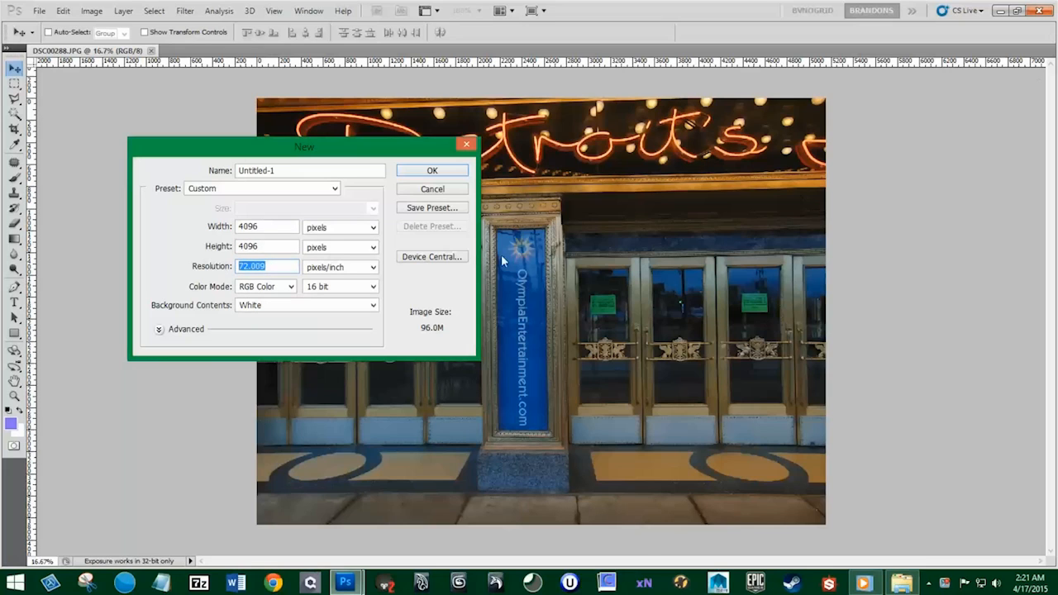
left_click(267, 266)
key("Return")
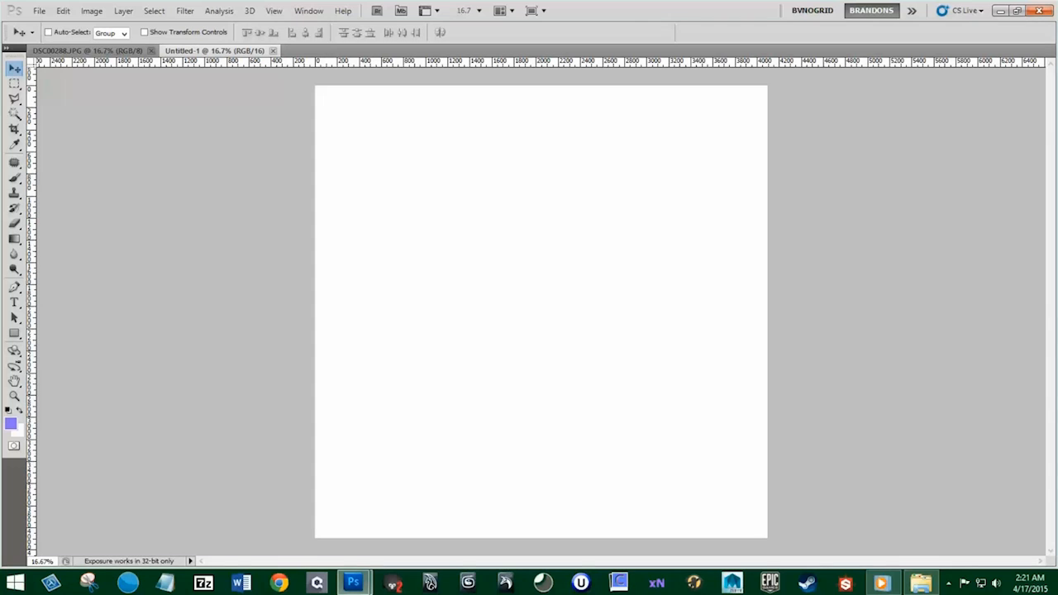
Step: Return to DSC00288.JPG and, on a duplicate of its background layer, draw a crop region around the central pillar
left_click_drag(1004, 220, 902, 115)
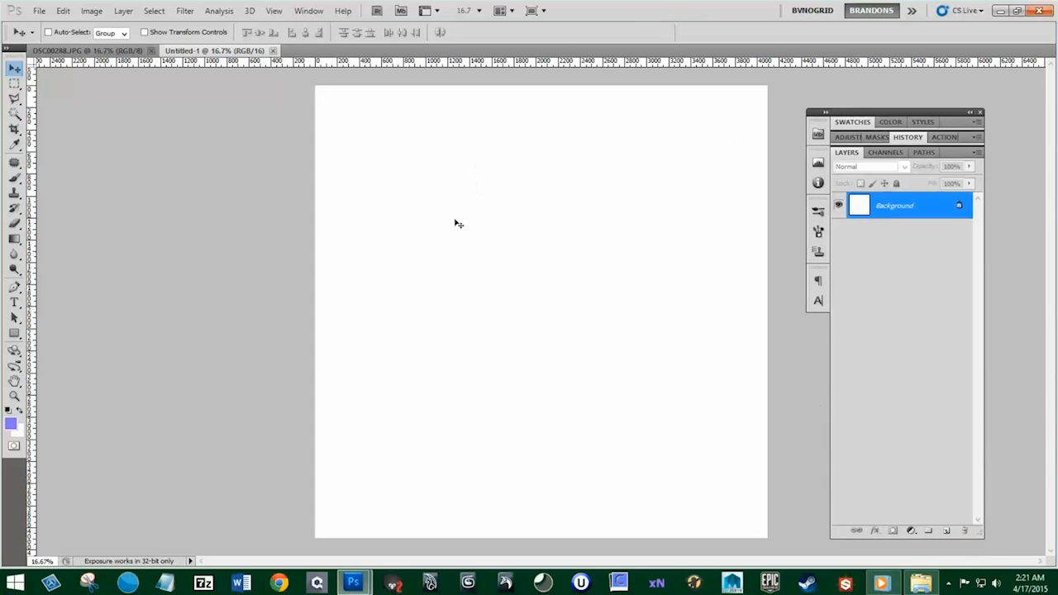
left_click(83, 50)
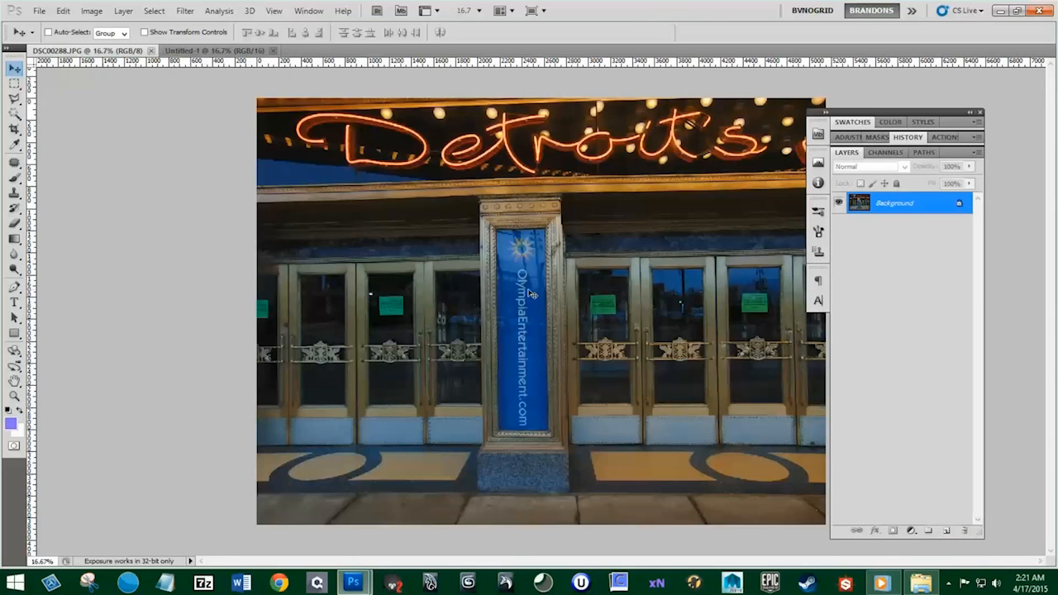
left_click_drag(392, 171, 505, 526)
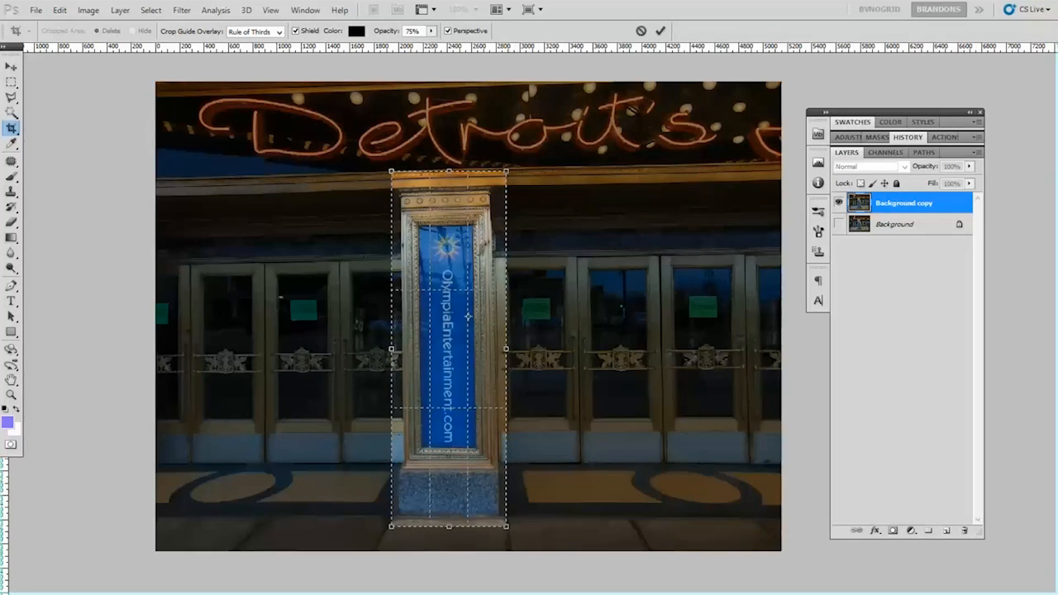
scroll(469, 351, "up", 3)
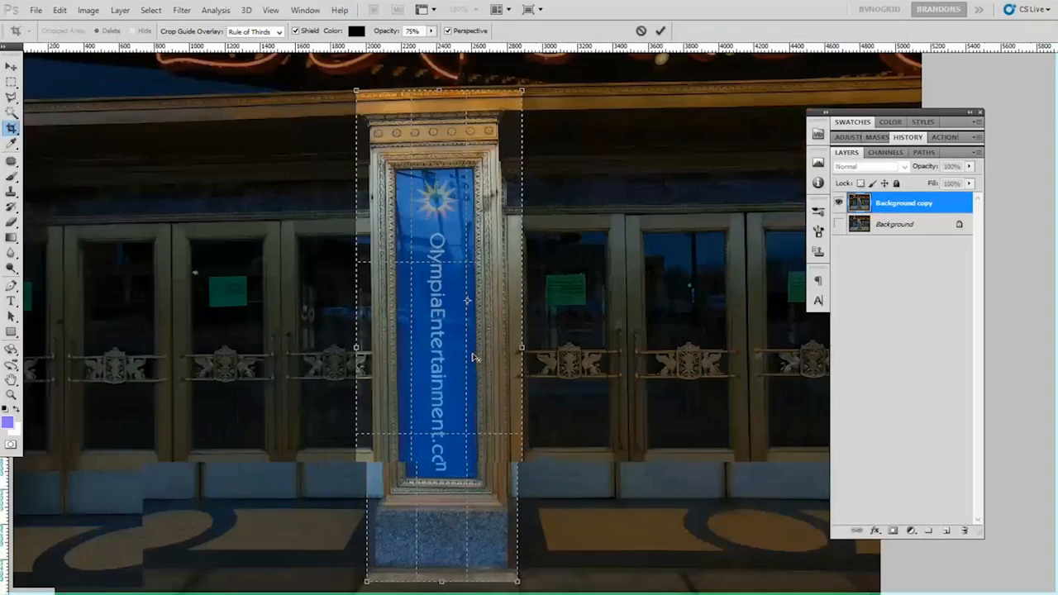
scroll(476, 357, "up", 1)
Step: Compare adjusting the crop region's upper-left corner with the Perspective option off and on
left_click(448, 31)
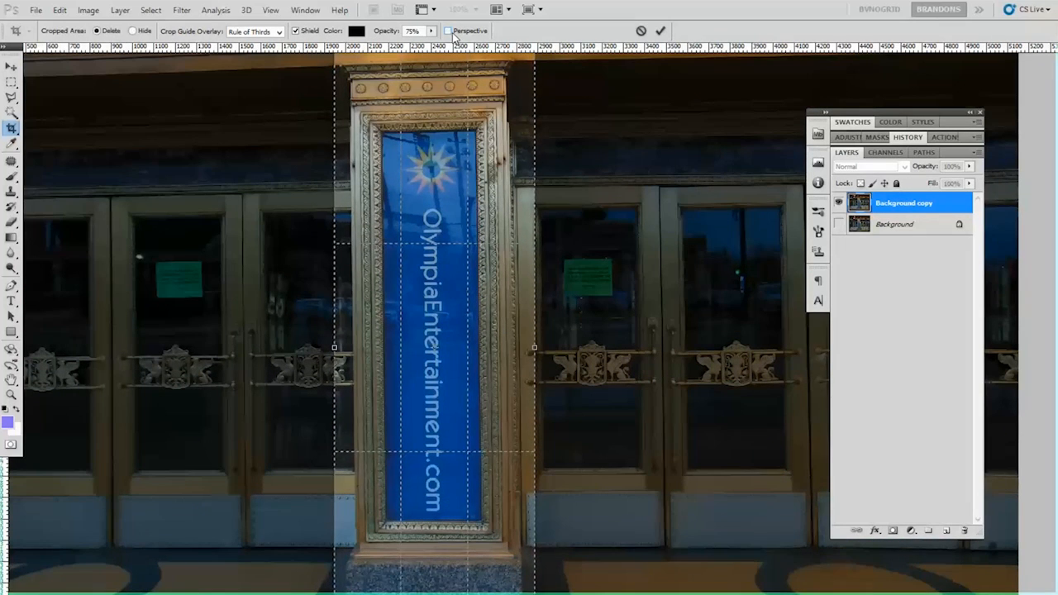
left_click(448, 30)
scroll(456, 193, "up", 2)
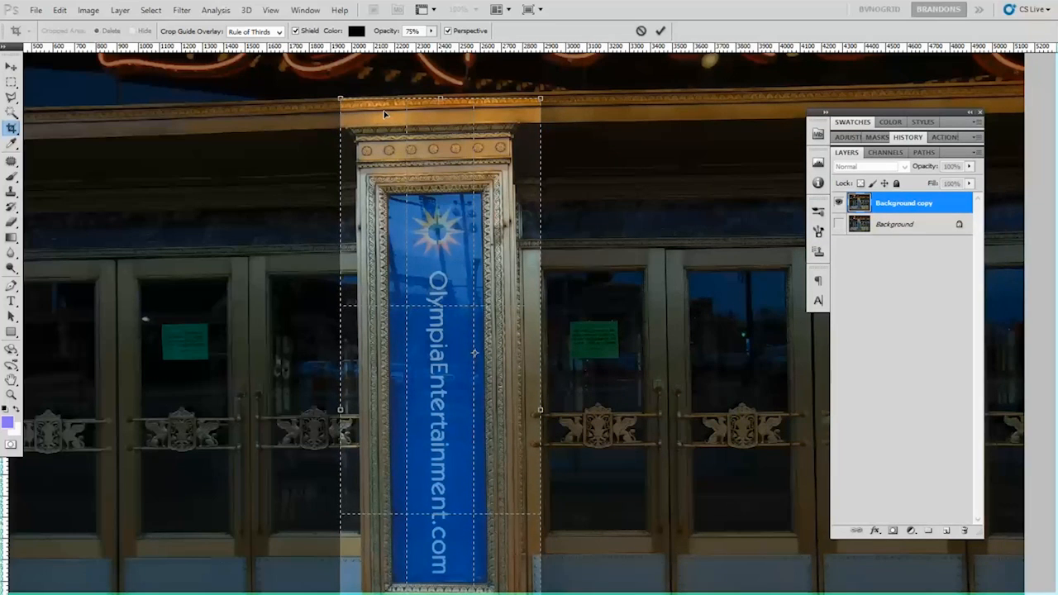
left_click_drag(341, 98, 355, 135)
left_click(447, 31)
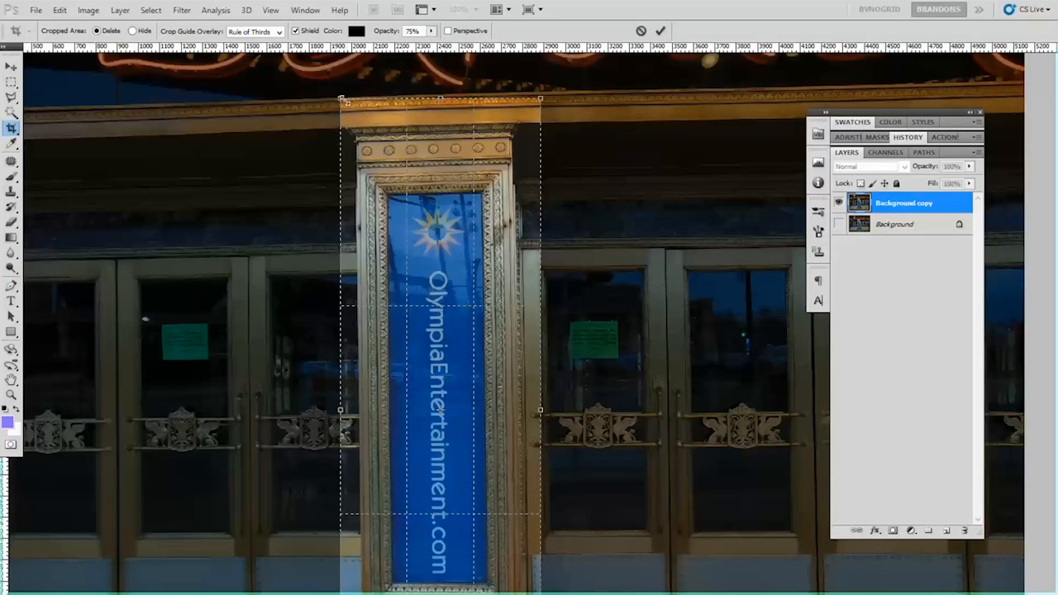
left_click(449, 31)
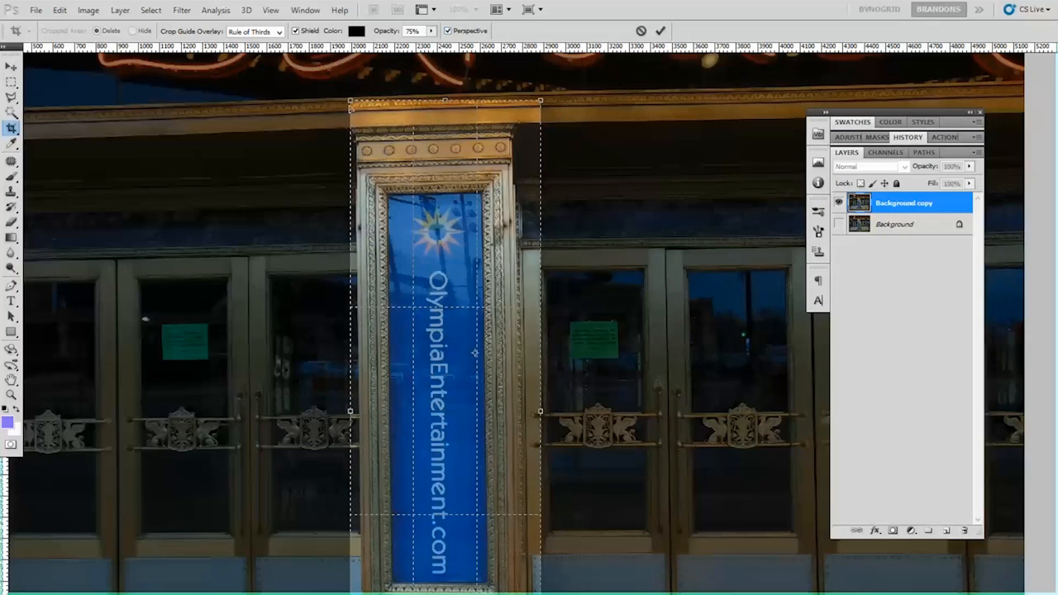
Step: Fit the perspective crop's four corners to the pillar's outer edges, from the cornice down to the top of the granite base
left_click_drag(351, 100, 354, 141)
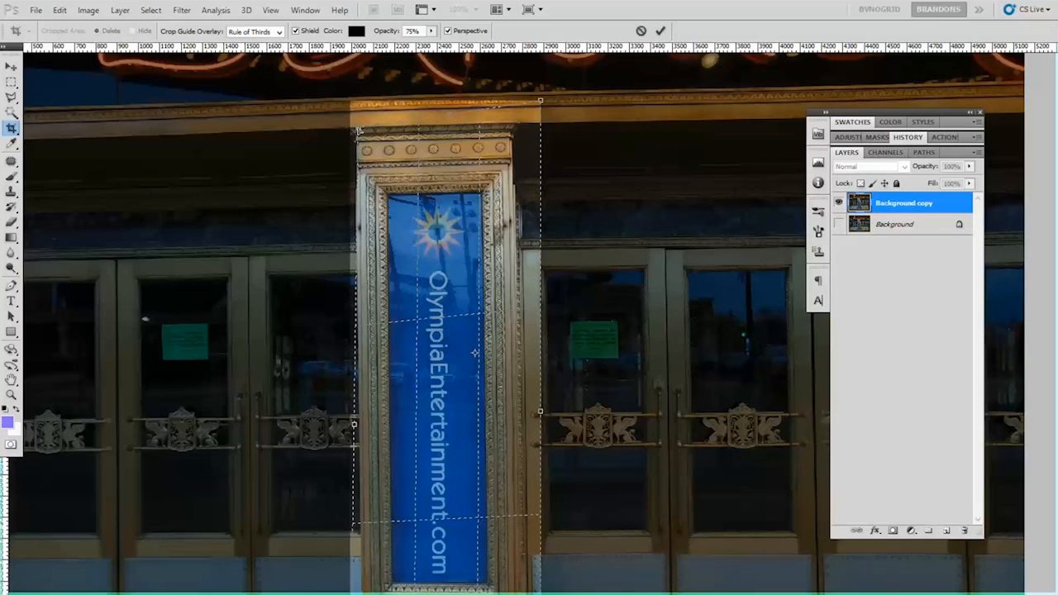
left_click_drag(540, 100, 512, 123)
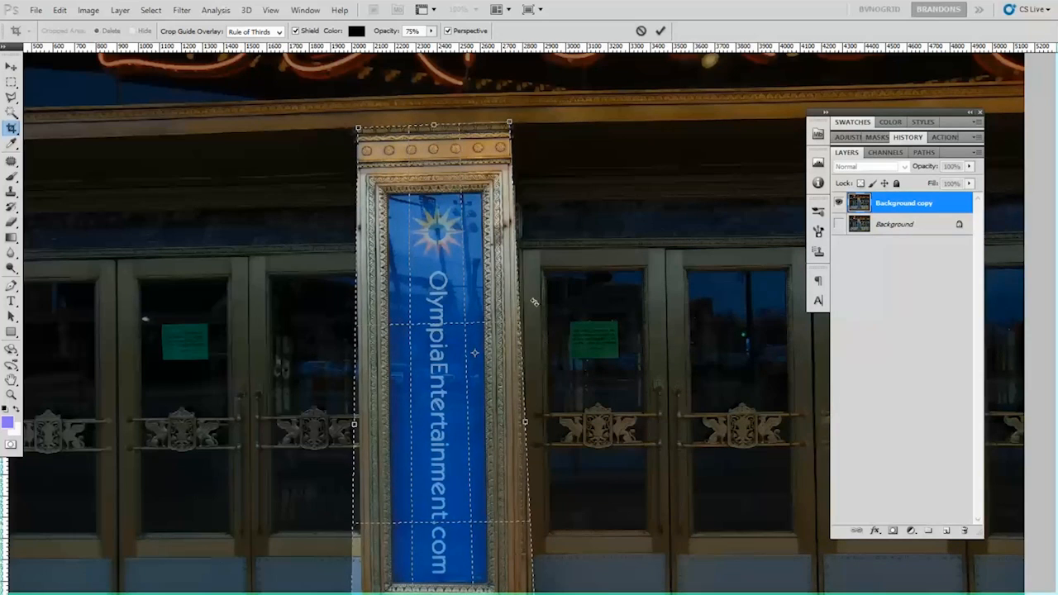
scroll(513, 496, "down", 4)
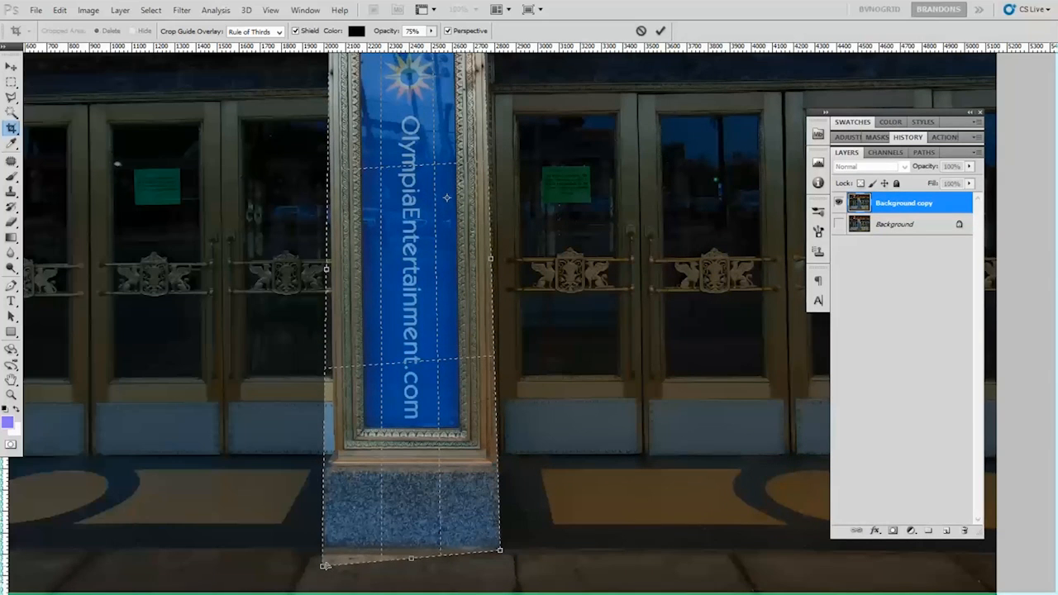
mouse_move(440, 224)
left_mouse_down()
mouse_move(433, 357)
mouse_move(438, 213)
left_mouse_up()
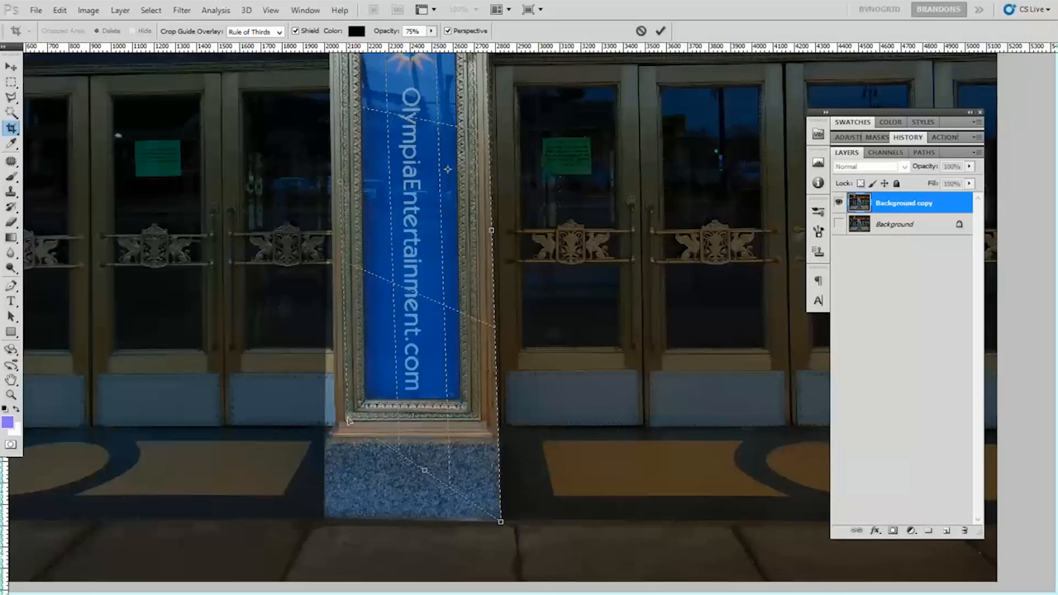
left_click_drag(384, 187, 380, 318)
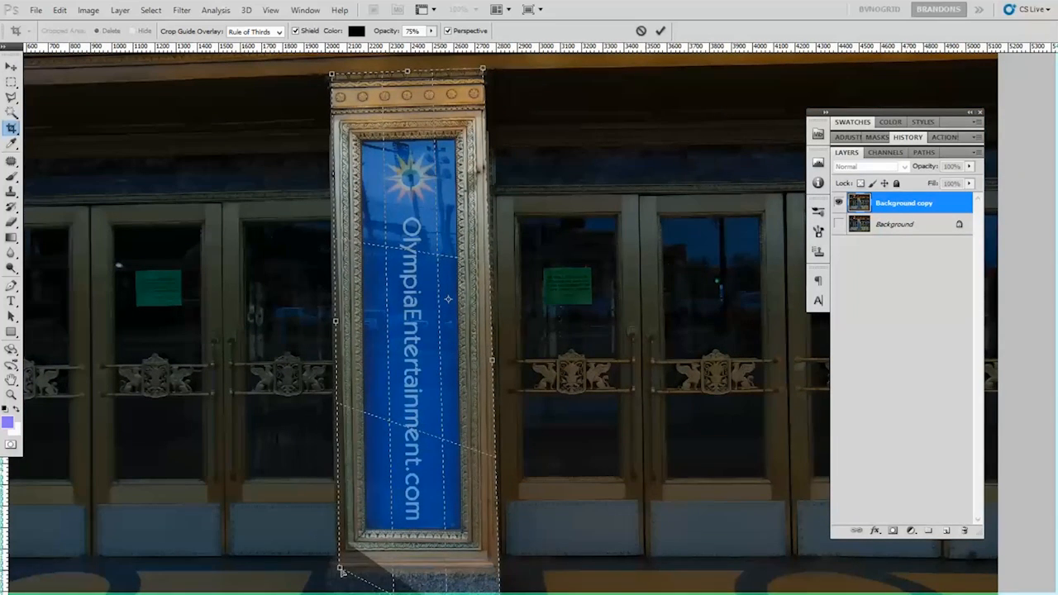
left_click_drag(443, 550, 443, 523)
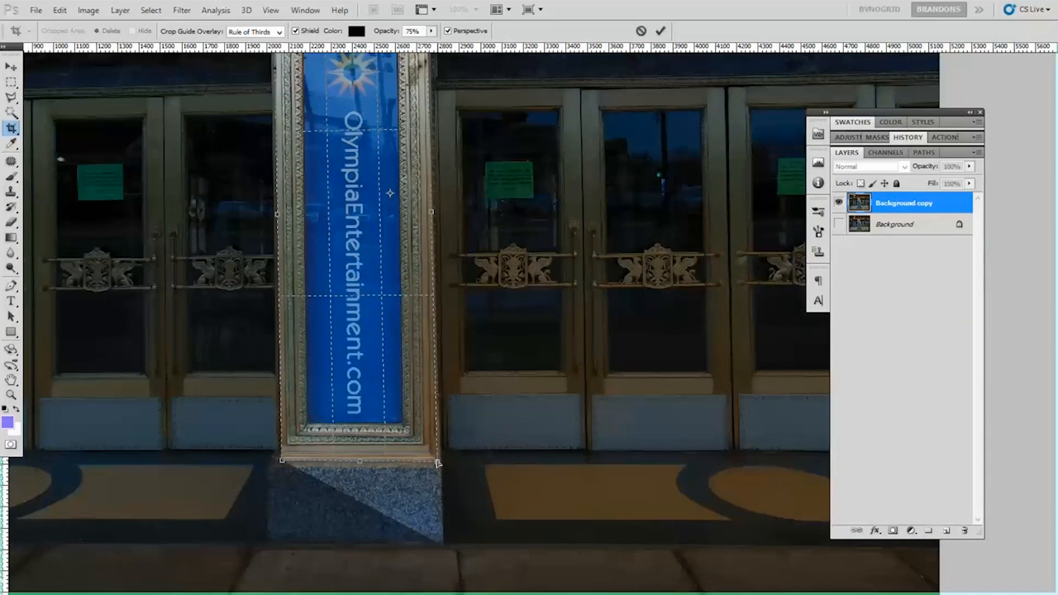
Step: Align the perspective crop's four corners with the corners of the blue sign panel inside the pillar frame
left_click_drag(459, 248, 471, 335)
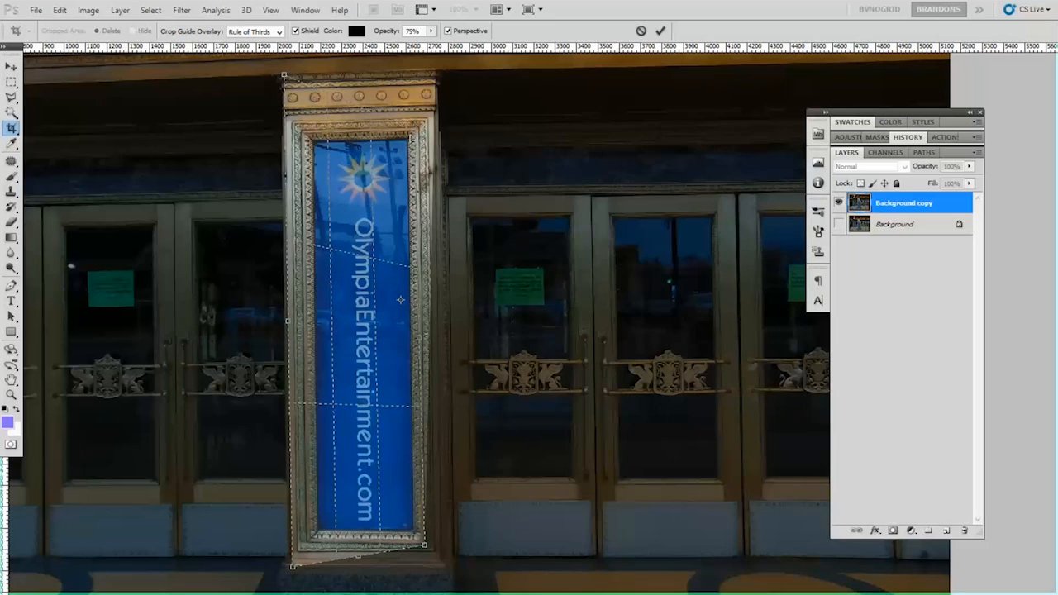
left_click_drag(408, 142, 409, 141)
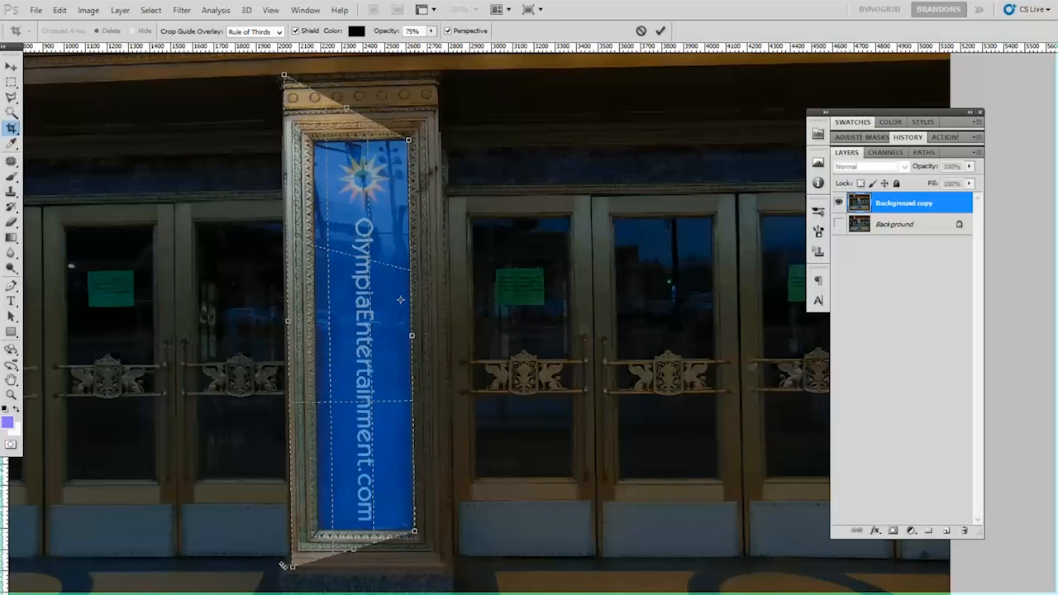
left_click_drag(319, 532, 319, 530)
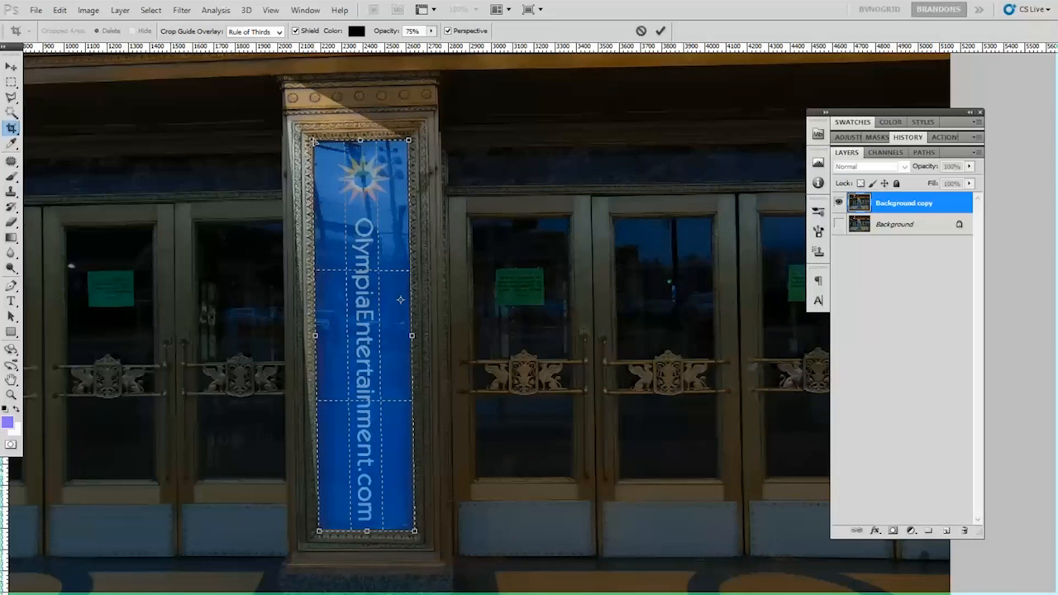
left_click_drag(315, 142, 314, 140)
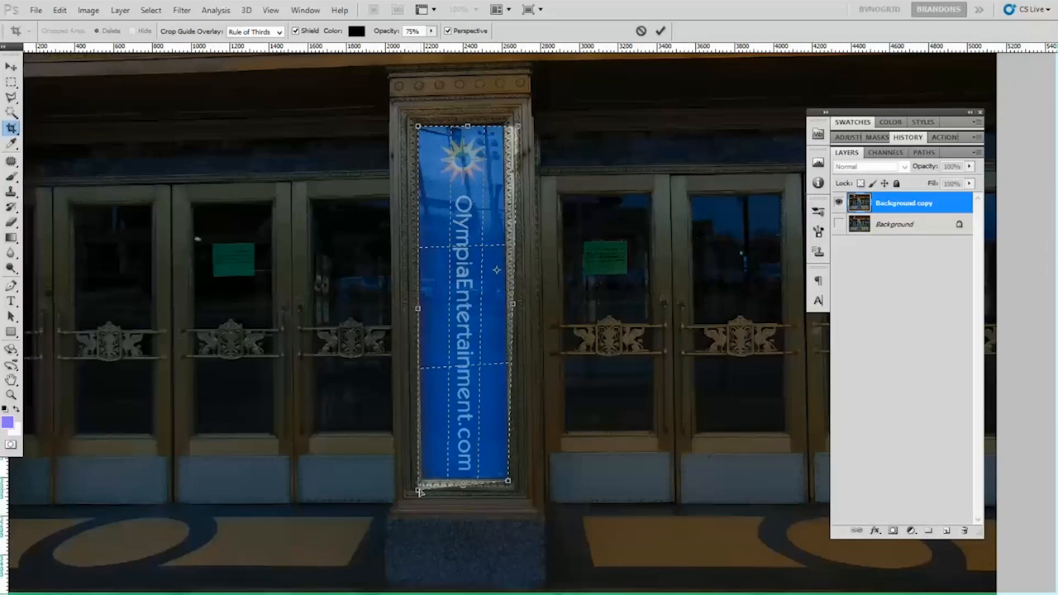
left_click_drag(420, 489, 421, 481)
left_click_drag(516, 125, 504, 122)
left_click_drag(418, 126, 412, 123)
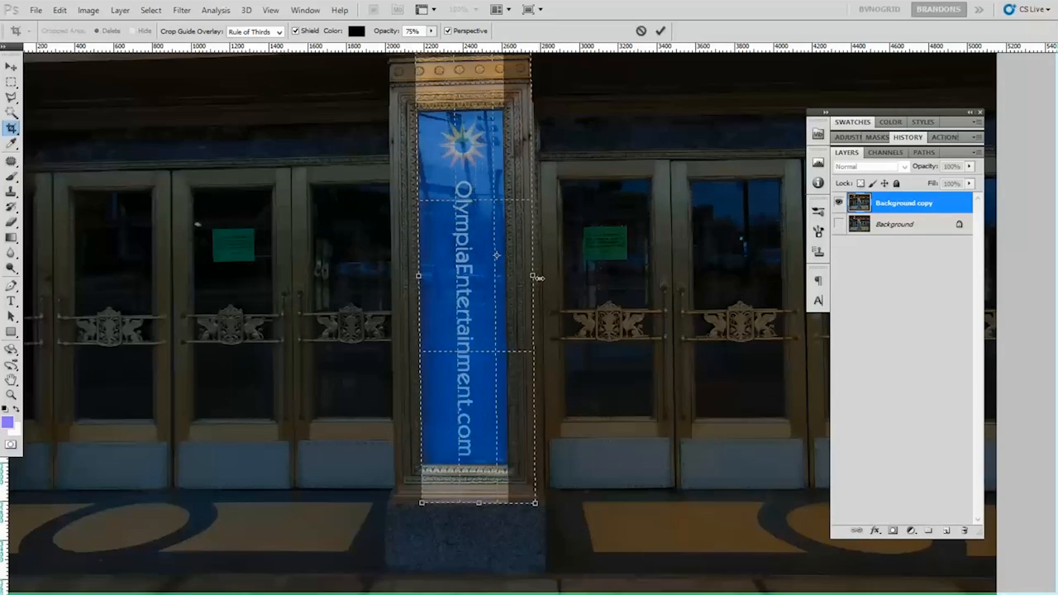
Step: Extend the perspective crop's edges outward to include the whole pillar with its cornice and granite base, and apply the crop
left_click_drag(419, 276, 394, 273)
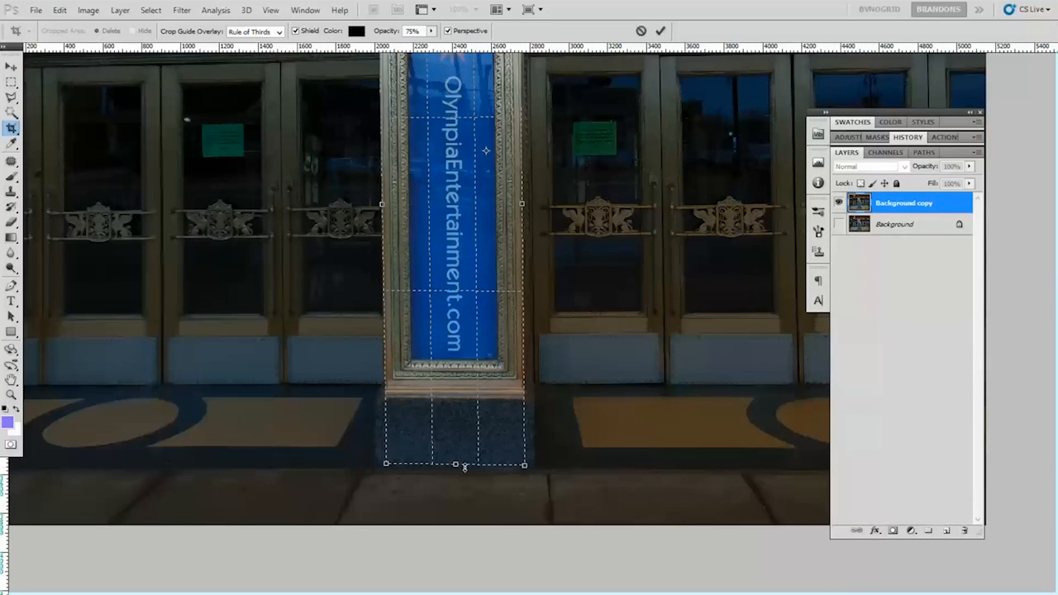
left_click(661, 30)
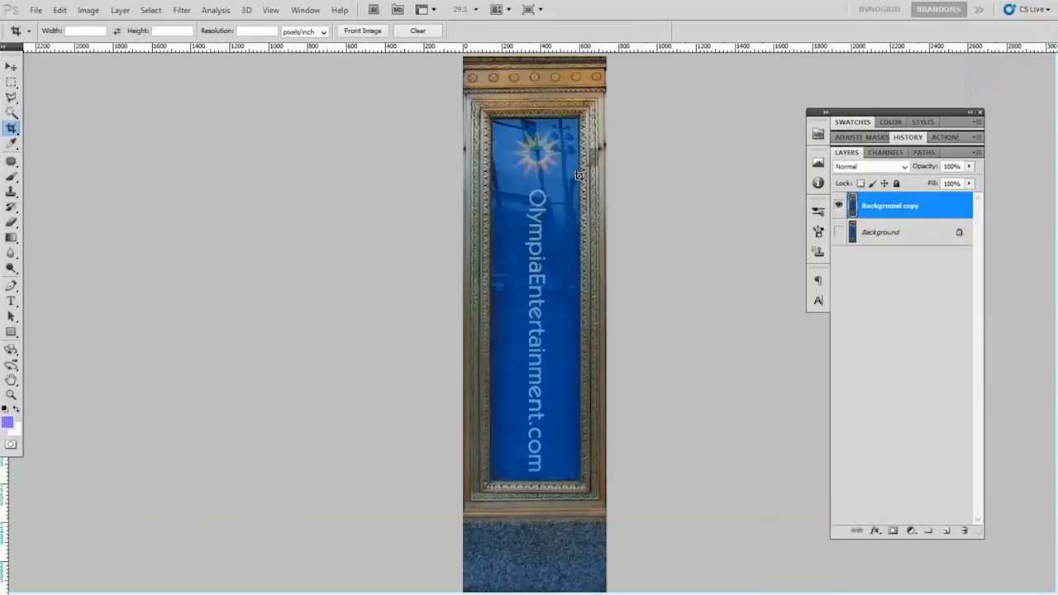
key("v")
Step: Use a rectangular marquee across the pillar's top trim and blue panel to check how level their edges are
scroll(602, 131, "up", 4)
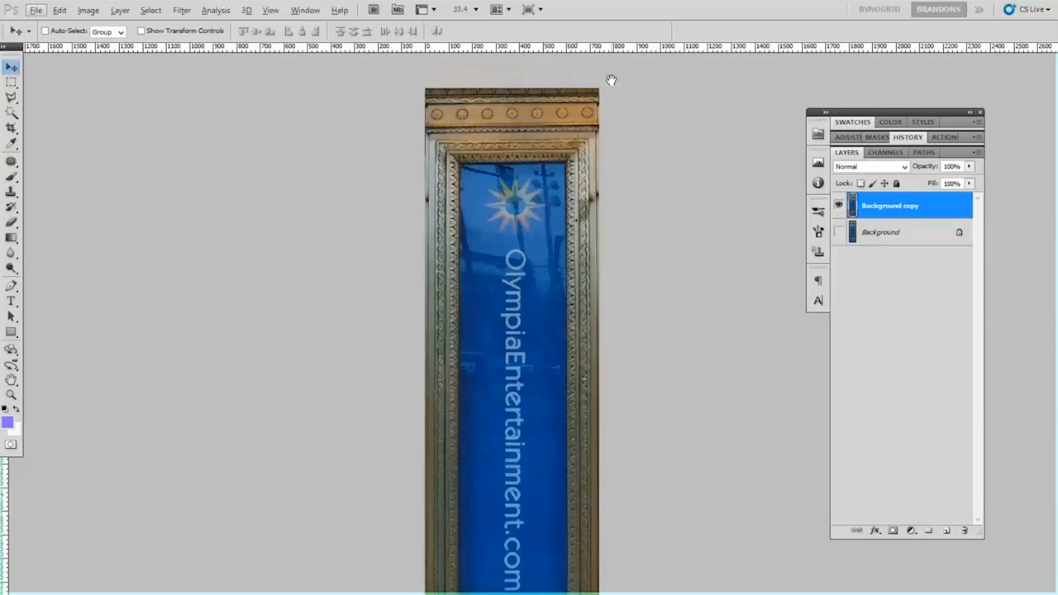
left_click_drag(612, 81, 600, 203)
scroll(600, 203, "up", 4)
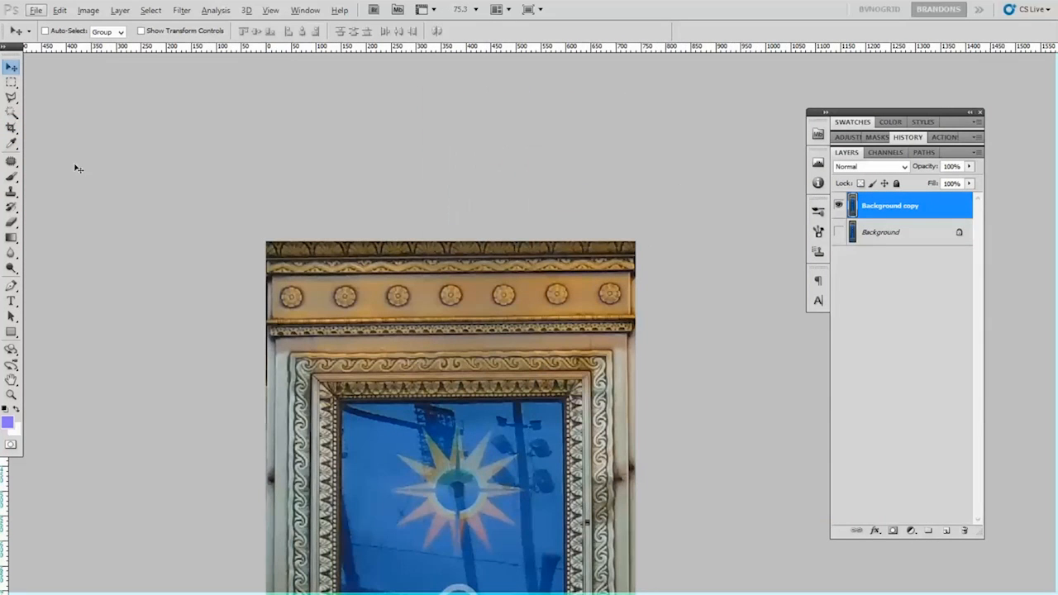
left_click(12, 83)
left_click_drag(271, 232, 640, 254)
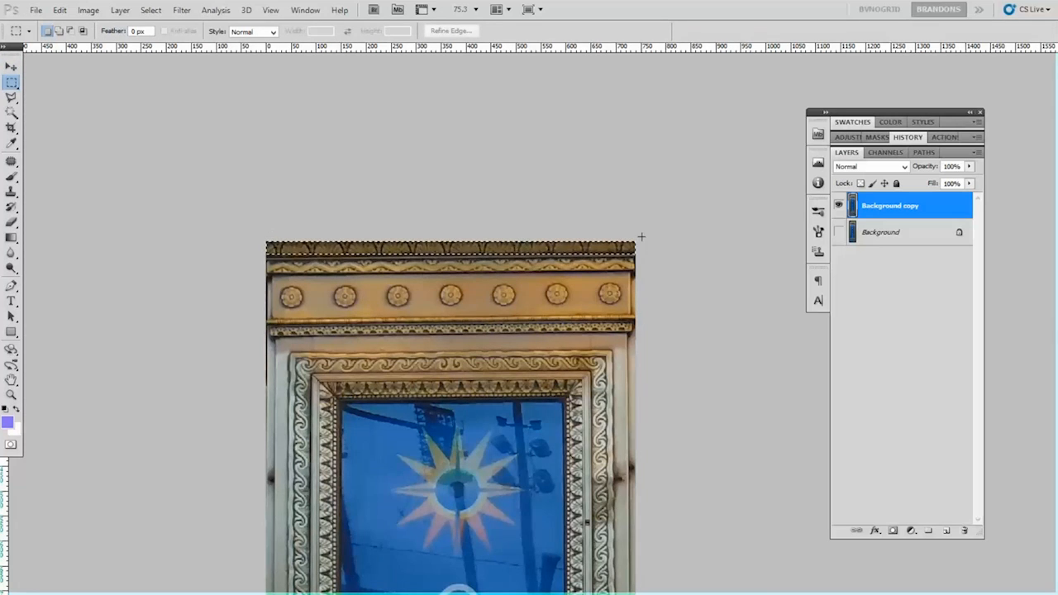
scroll(512, 274, "down", 5)
mouse_move(451, 356)
left_mouse_down()
mouse_move(411, 190)
mouse_move(553, 216)
left_mouse_up()
scroll(419, 155, "up", 6)
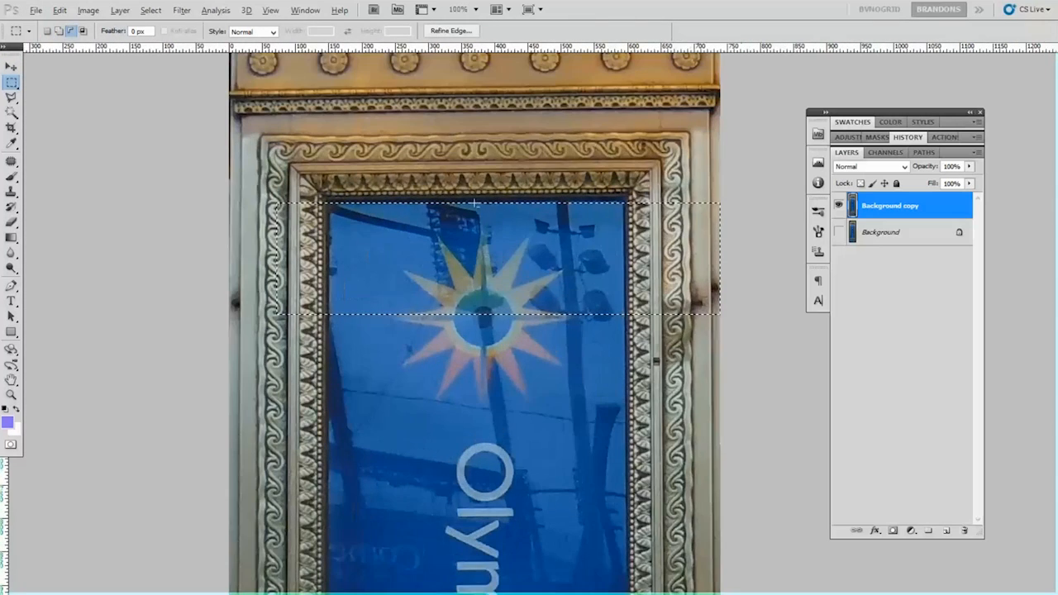
left_click(325, 197)
Step: Rotate the selected pillar image by 0.61° so its trim and panel edges run level, and apply the transformation
key("ctrl+t")
scroll(475, 139, "down", 8)
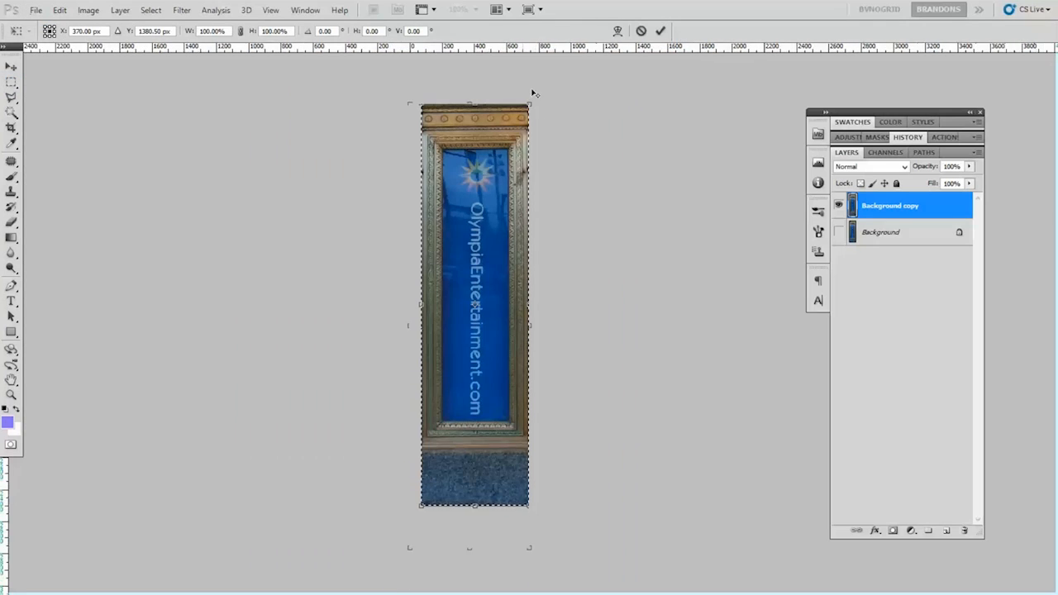
scroll(531, 94, "up", 6)
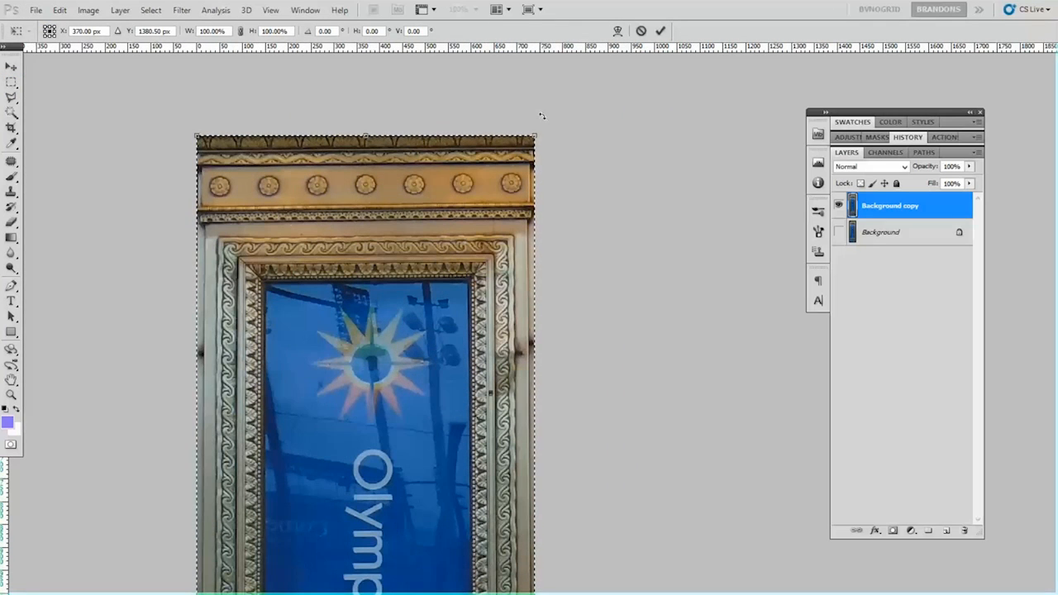
left_click_drag(543, 116, 547, 118)
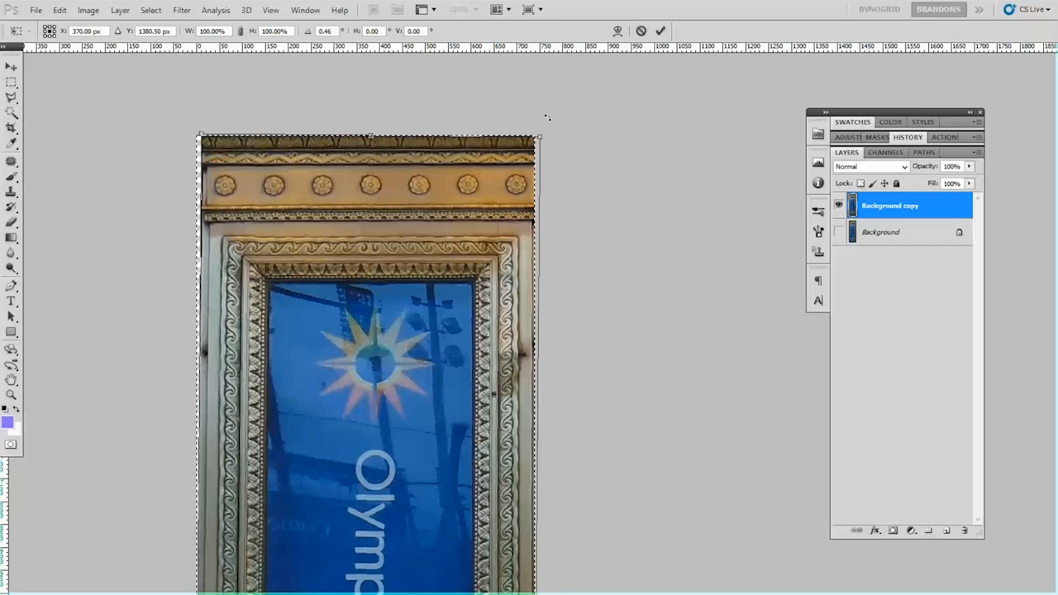
left_click_drag(541, 50, 567, 139)
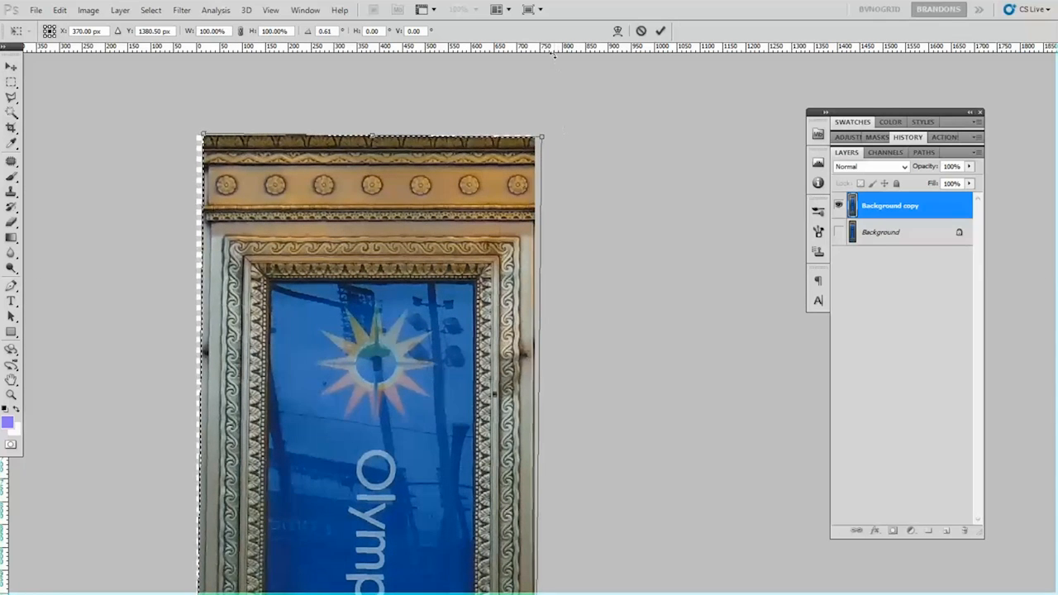
left_click_drag(554, 49, 563, 221)
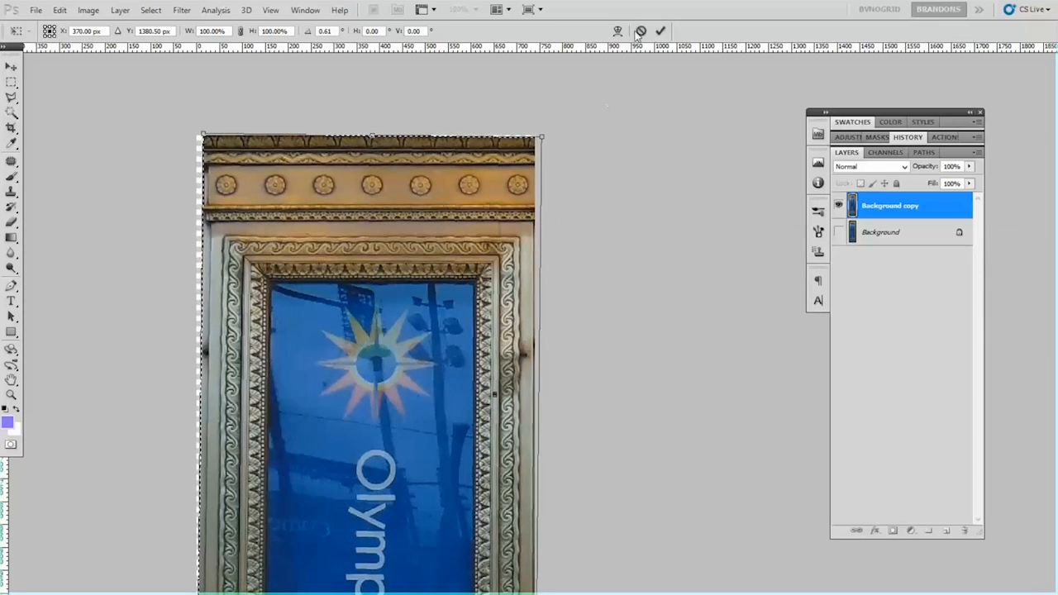
left_click(660, 31)
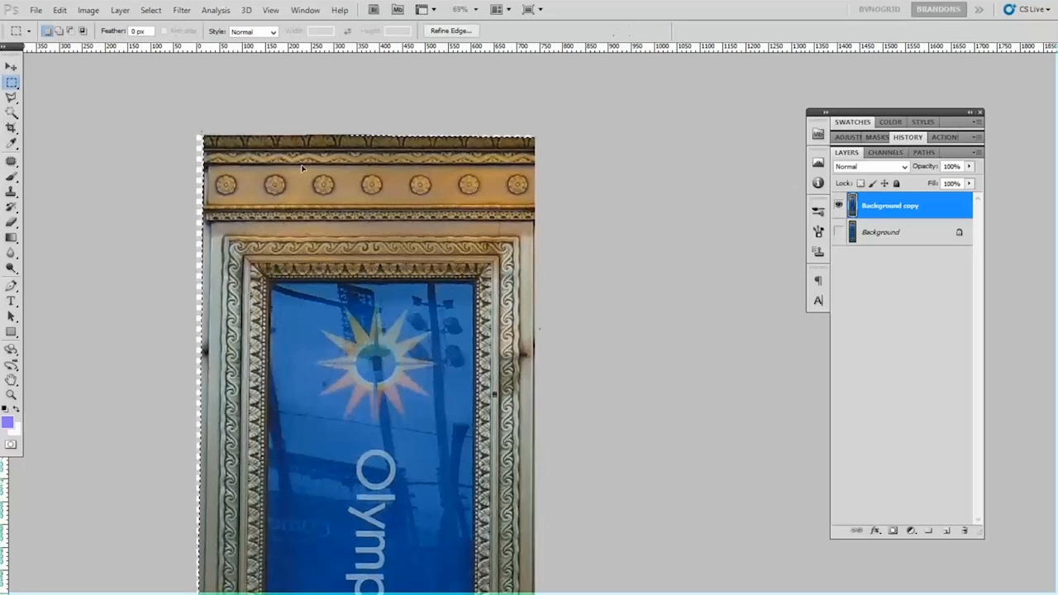
Step: Draw a crop frame around the whole pillar, from the cornice to the granite base, with perspective turned off
left_click(12, 128)
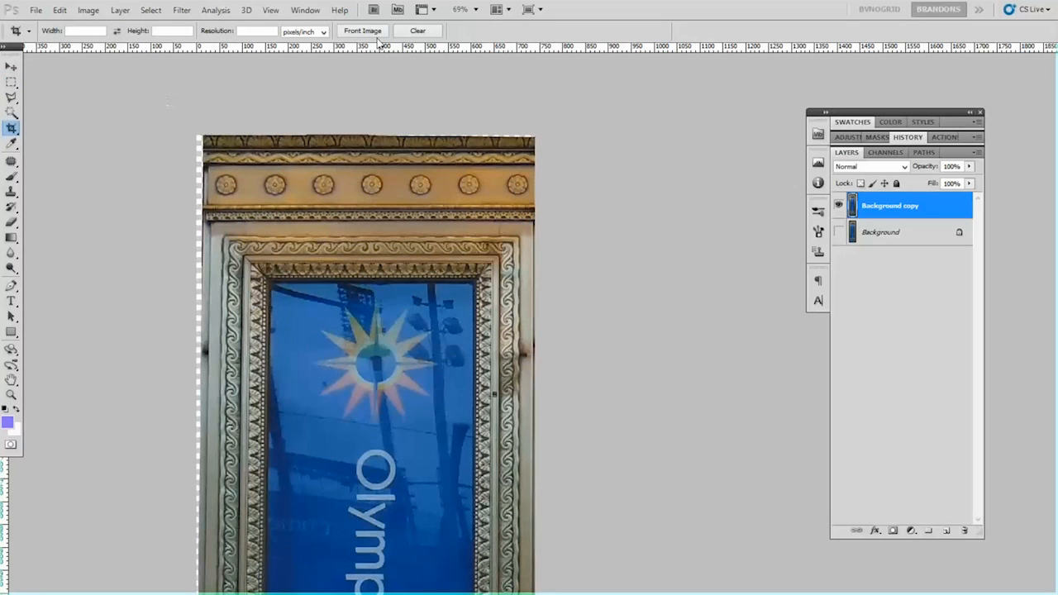
scroll(222, 145, "down", 5)
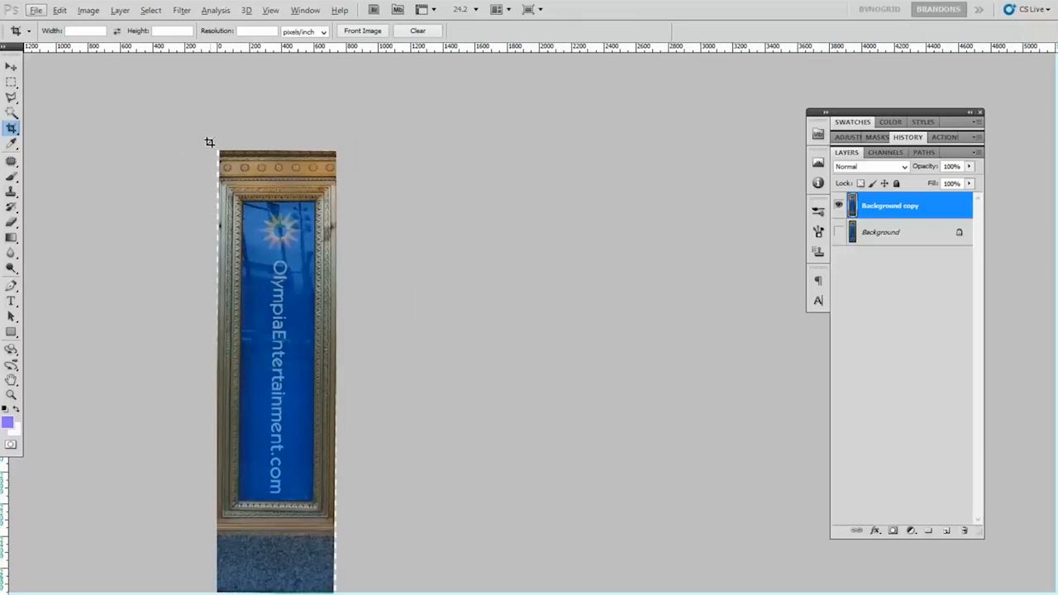
left_click_drag(220, 149, 390, 592)
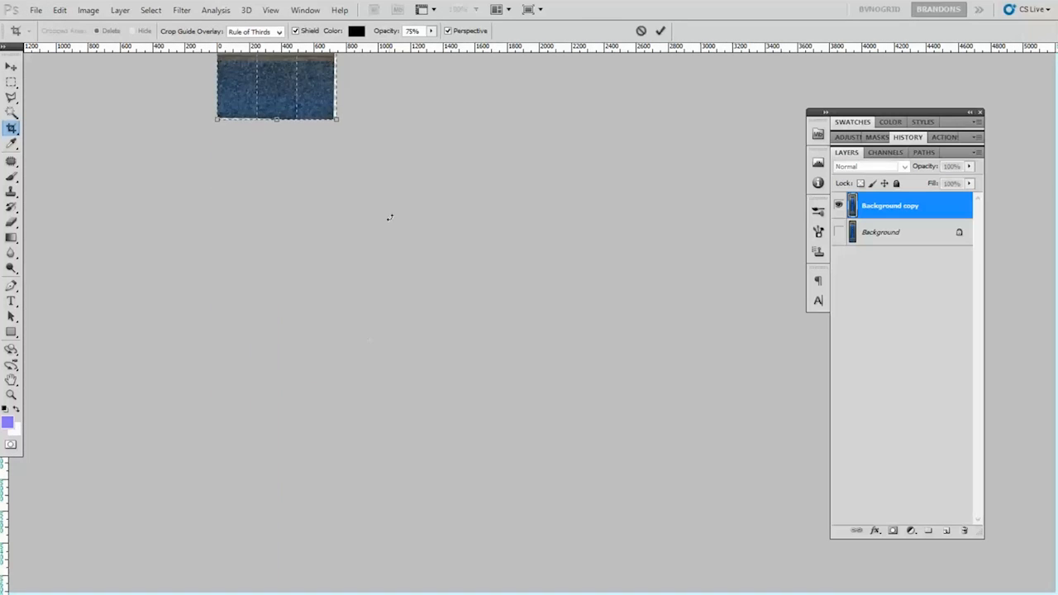
left_click_drag(404, 165, 421, 591)
Step: Turn snapping off, pull the crop's two side edges inward past the transparent slivers beside the pillar, and apply the crop
left_click_drag(238, 358, 241, 358)
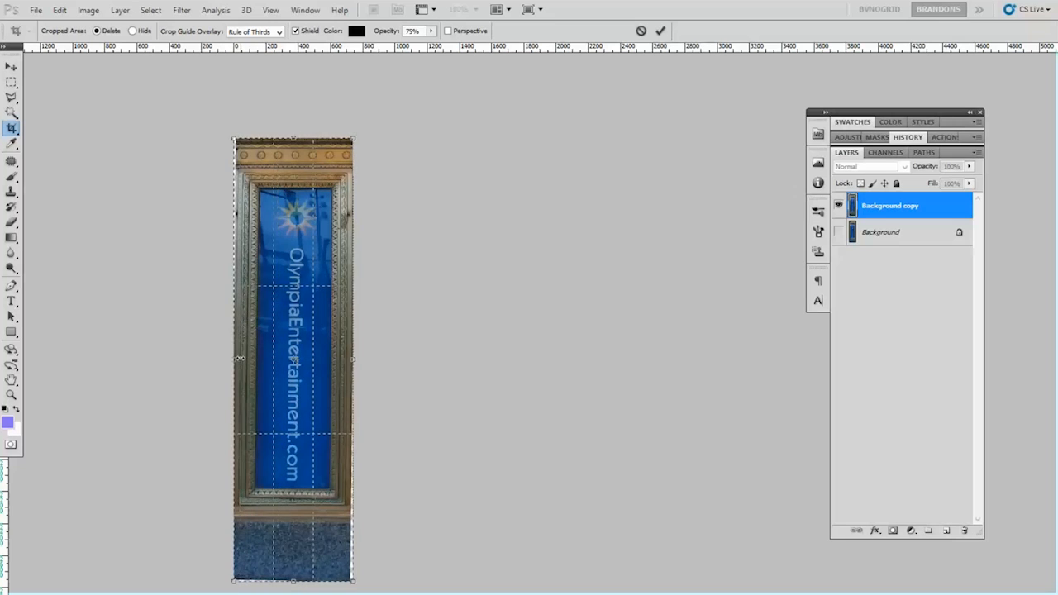
left_click(271, 10)
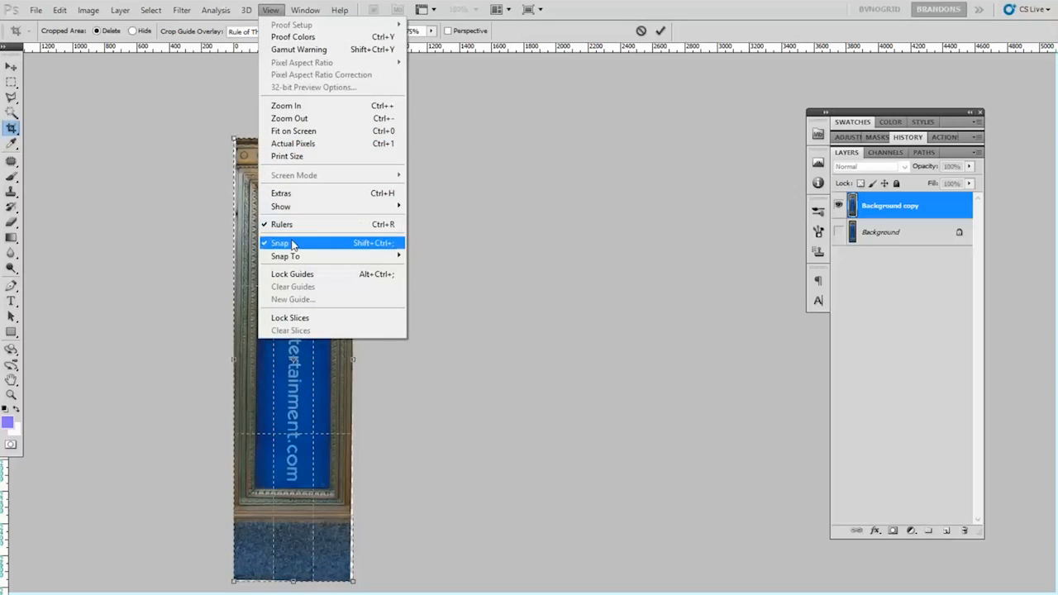
left_click(280, 243)
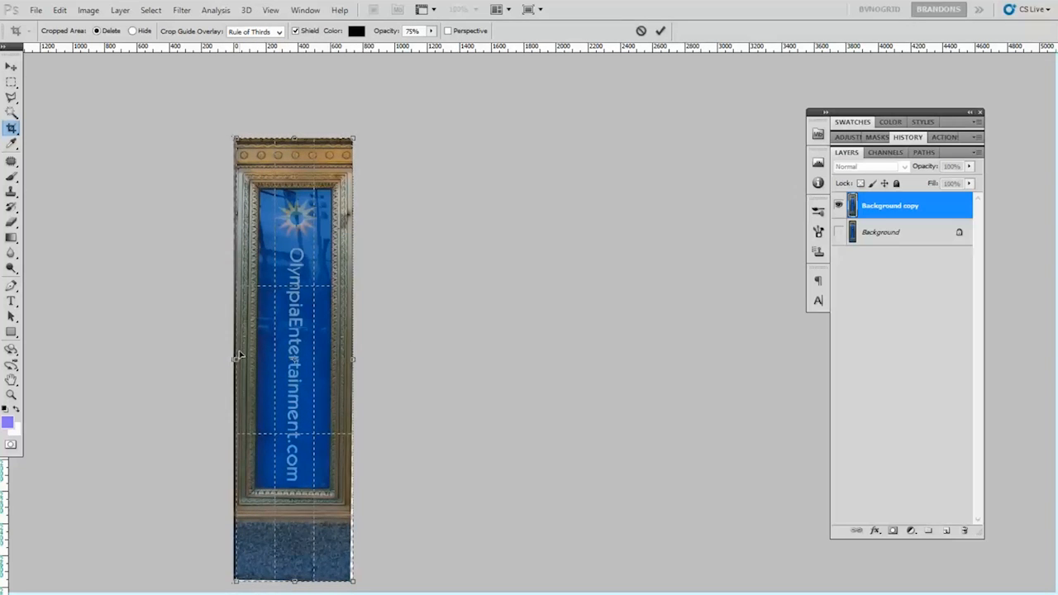
left_click_drag(352, 361, 349, 359)
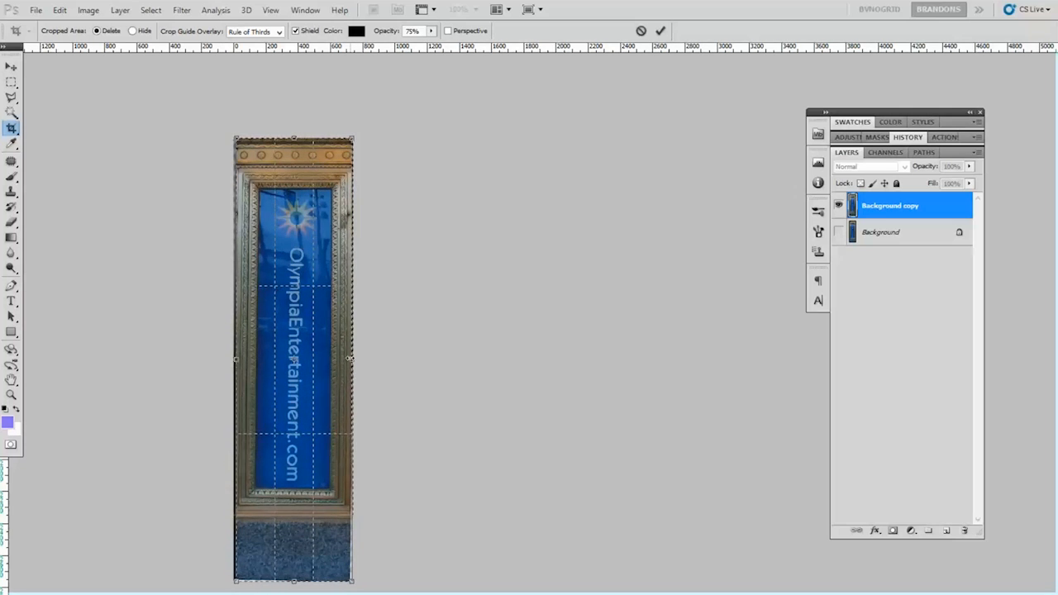
left_click(660, 31)
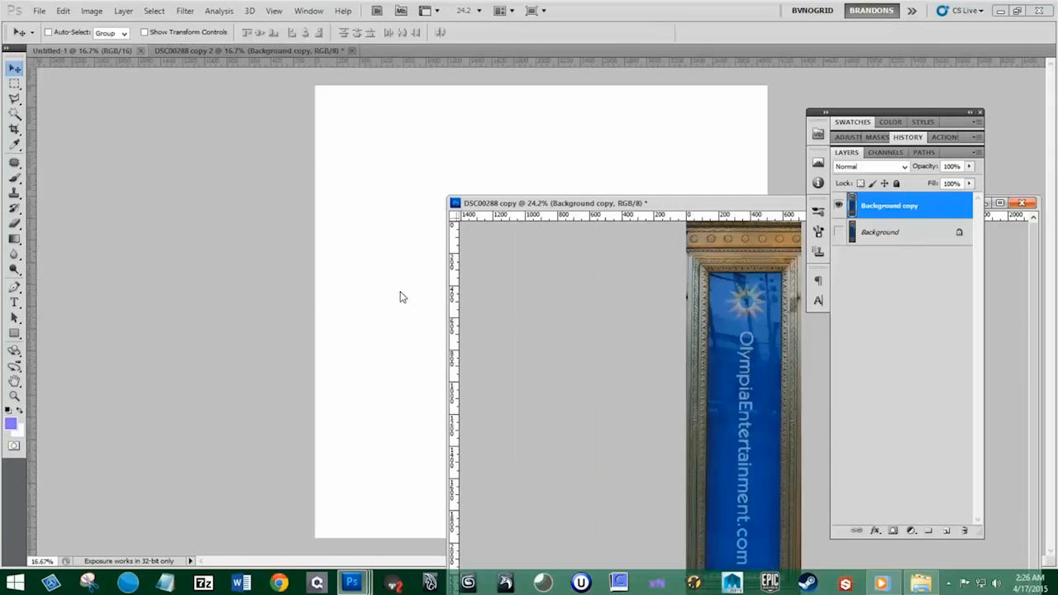
Step: Copy the cropped pillar into Untitled-1, accepting the bit-depth difference, and place it in the canvas's bottom-right corner
left_click_drag(399, 298, 413, 281)
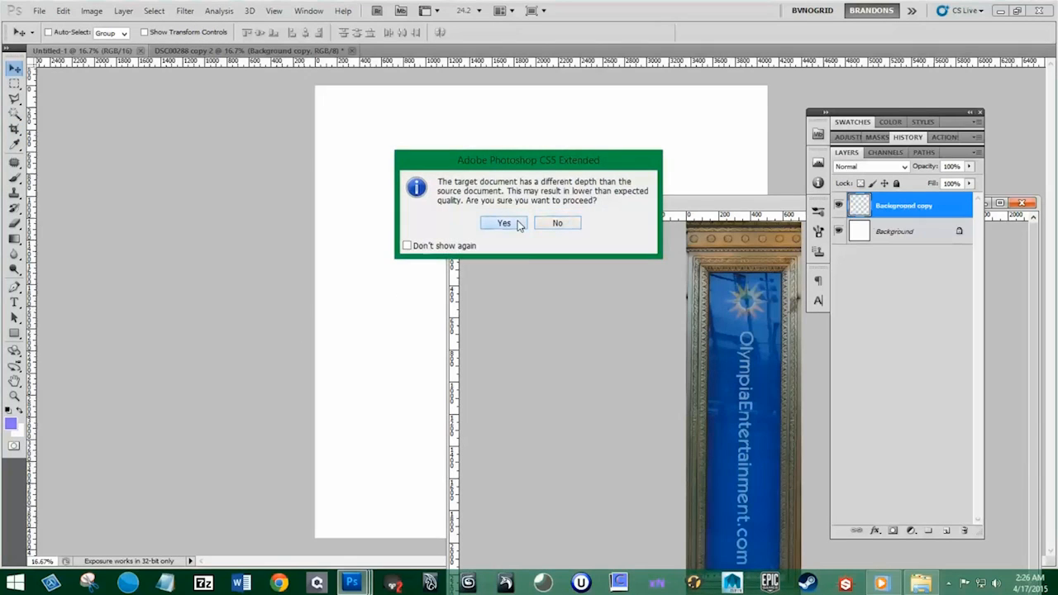
left_click(504, 223)
left_click_drag(748, 211, 97, 176)
left_click(496, 283)
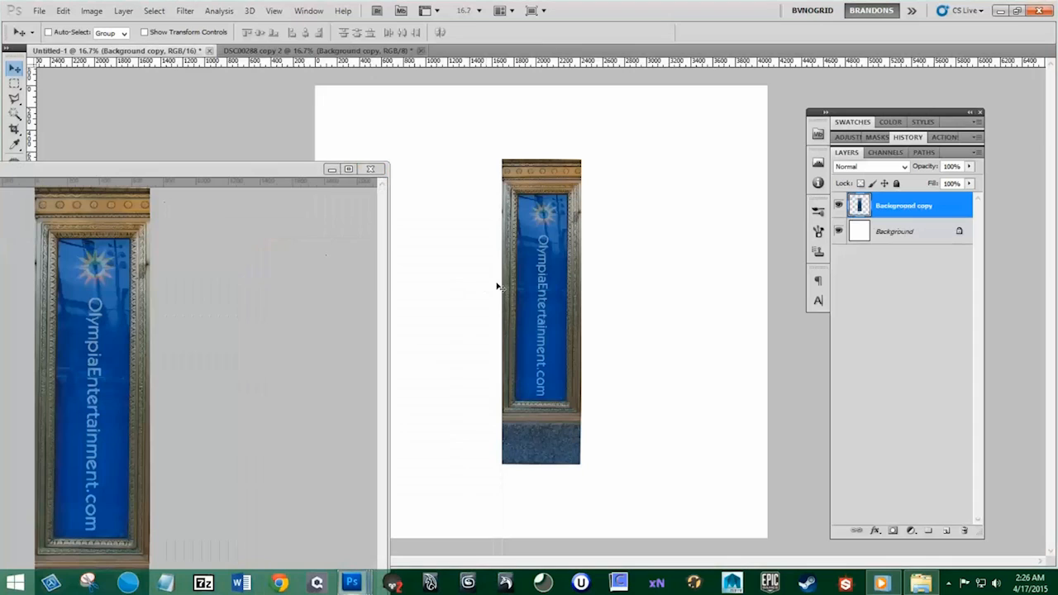
left_click_drag(539, 280, 725, 356)
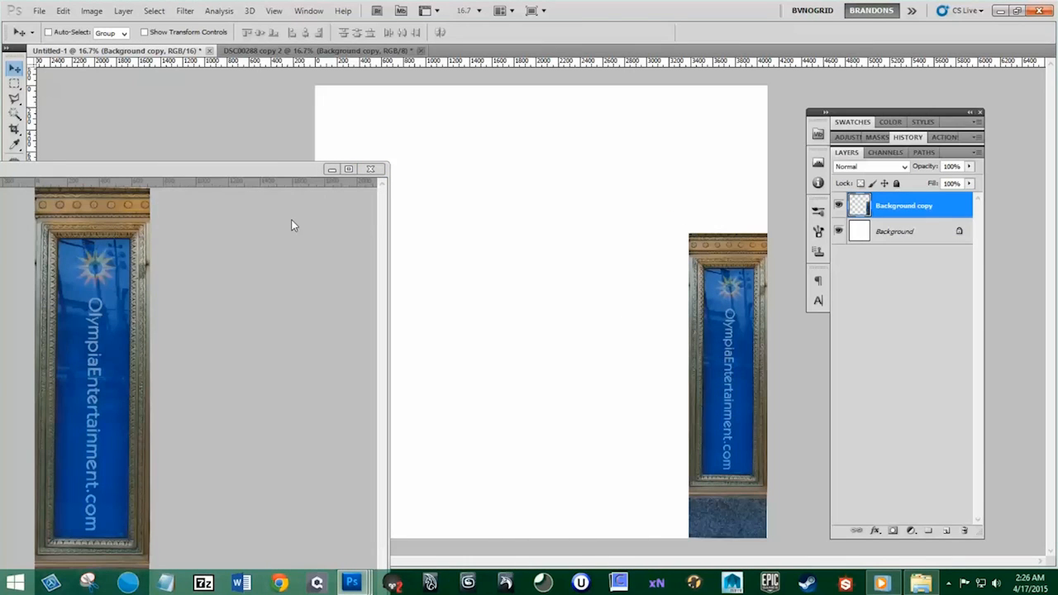
Step: In DSC00288 copy 2, draw a perspective crop around the first door to the right of the pillar
left_click(348, 169)
key("c")
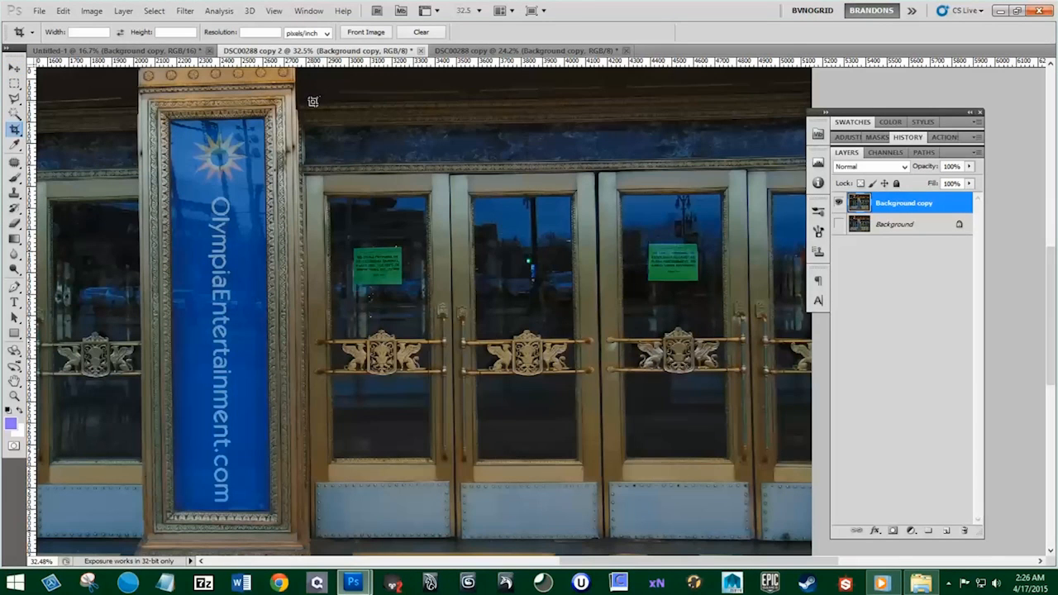
left_click_drag(311, 101, 460, 547)
left_click(451, 32)
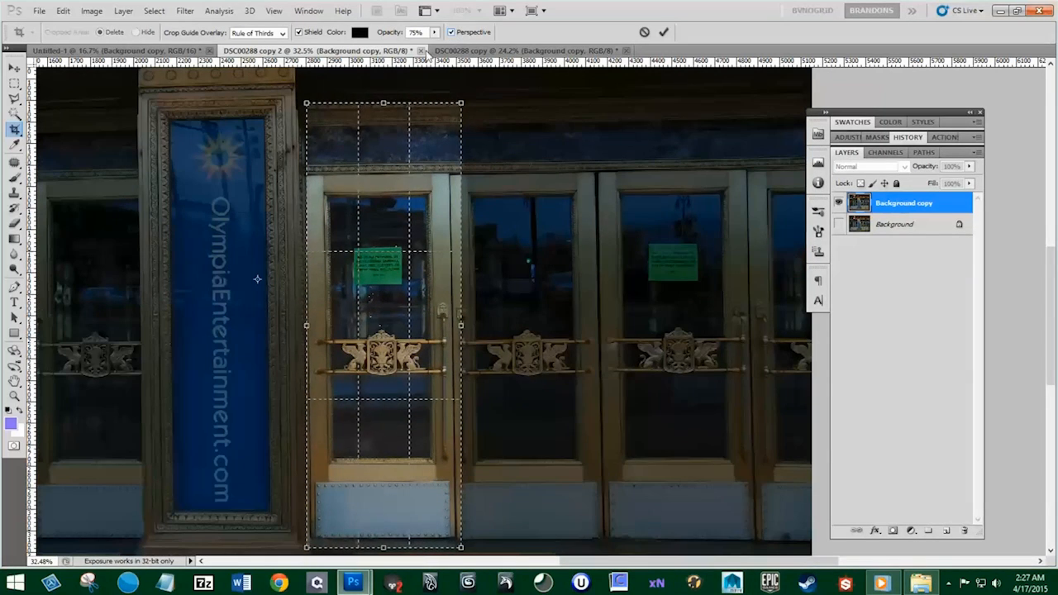
Step: Align the perspective crop with the door's frame, including the blue frieze above and only this door's width, and apply the crop
left_click_drag(460, 104, 451, 174)
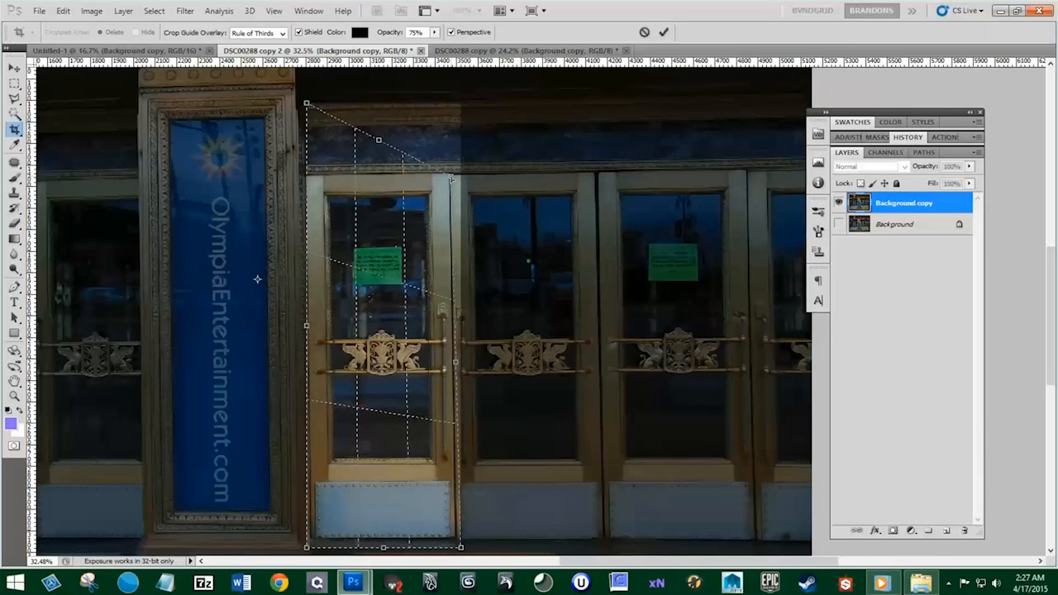
left_click_drag(306, 104, 306, 175)
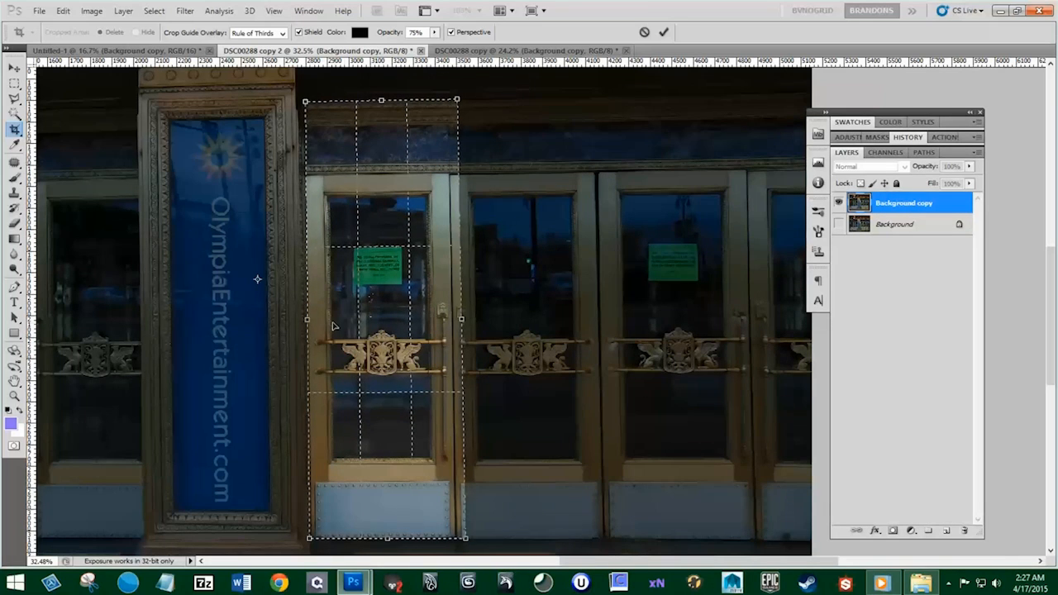
left_click_drag(310, 319, 307, 319)
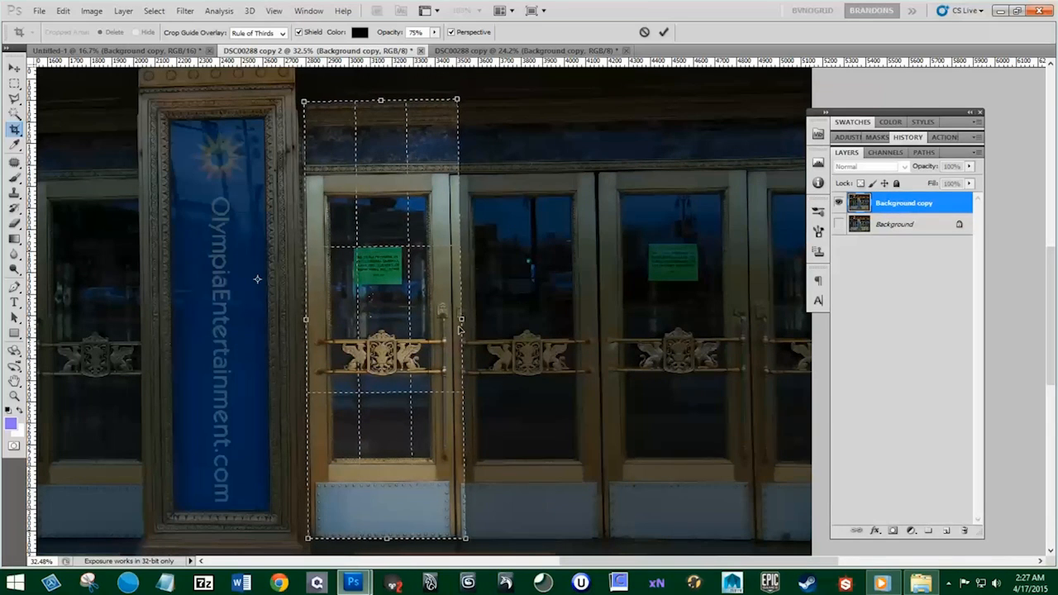
left_click_drag(460, 320, 449, 317)
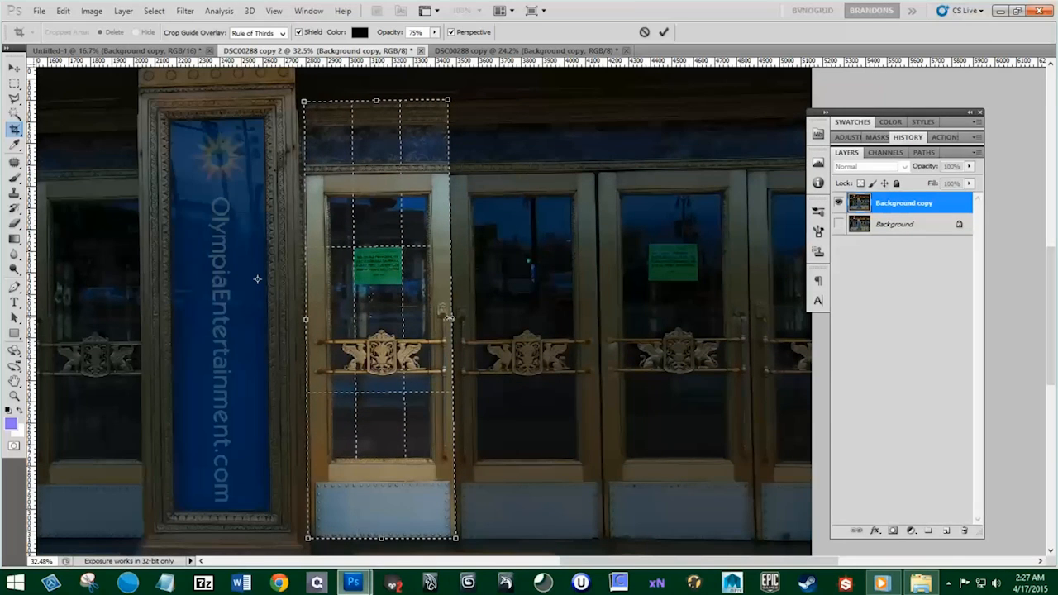
left_click(664, 32)
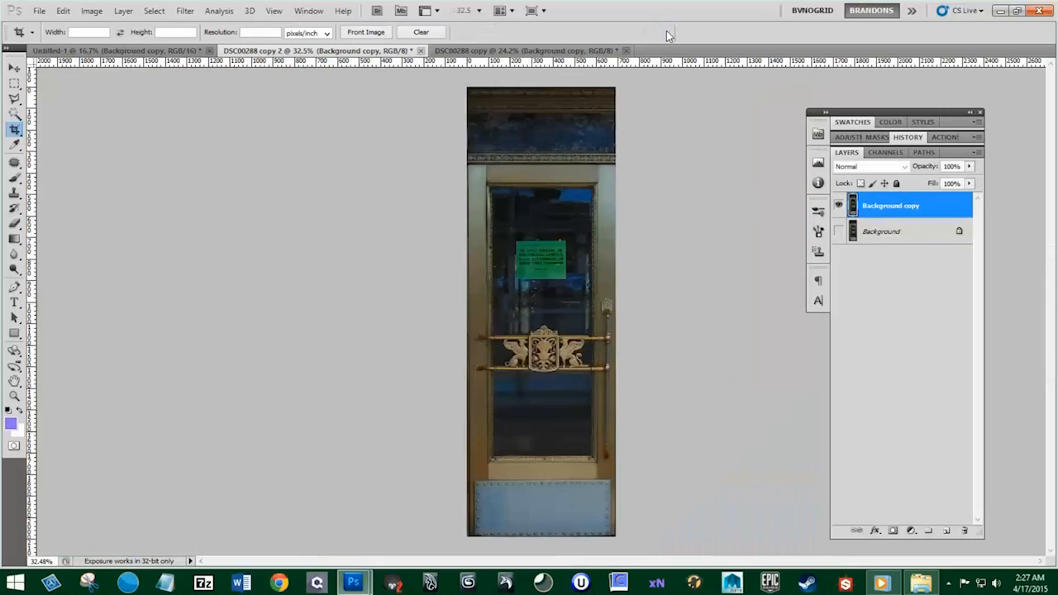
Step: Marquee the blue frieze above the door and place a horizontal guide along the top of the metal kick plate to check levelness
left_click(14, 83)
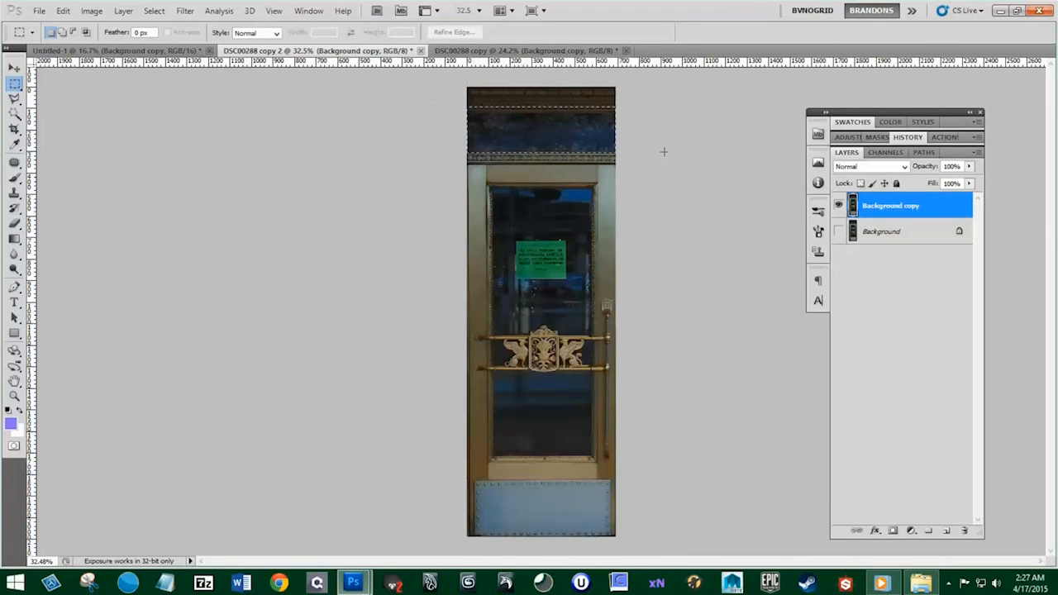
left_click_drag(664, 152, 664, 152)
left_click_drag(657, 62, 657, 480)
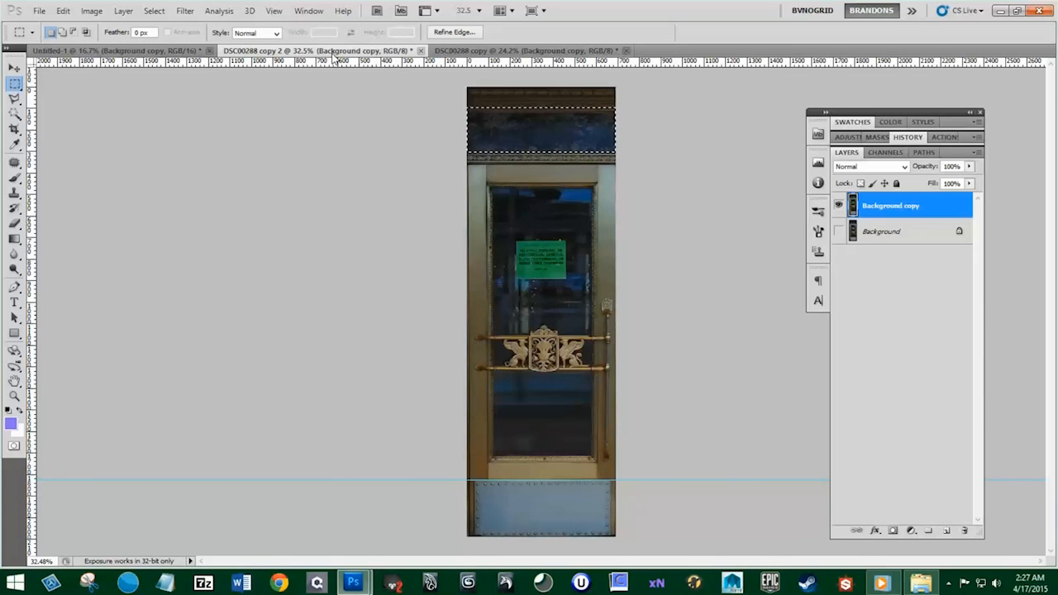
Step: Select the entire cropped door image and copy it into the Untitled-1 texture sheet
key("ctrl+a")
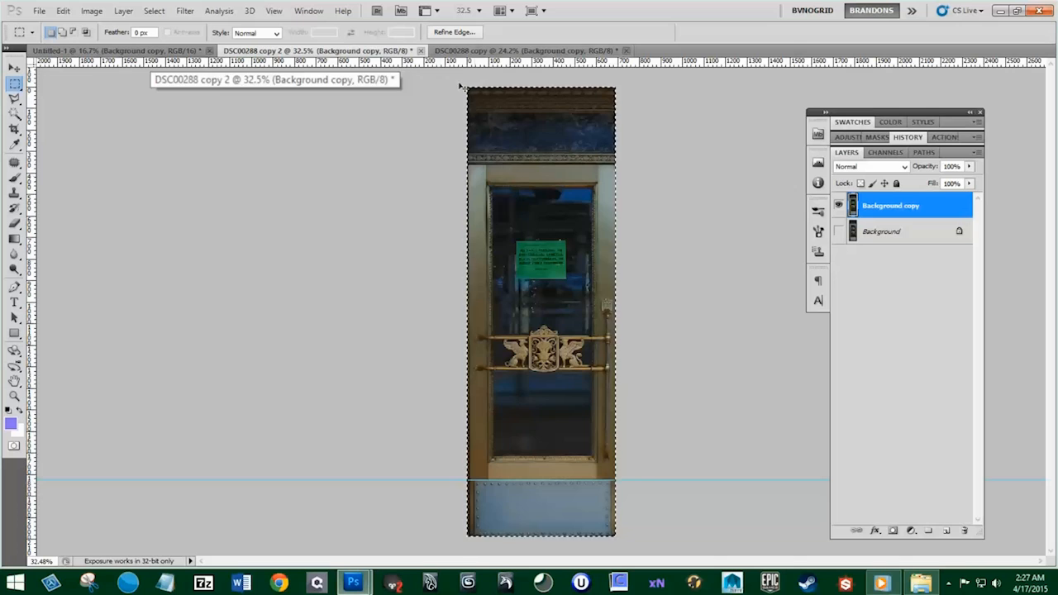
left_click_drag(397, 51, 688, 277)
left_click(447, 163)
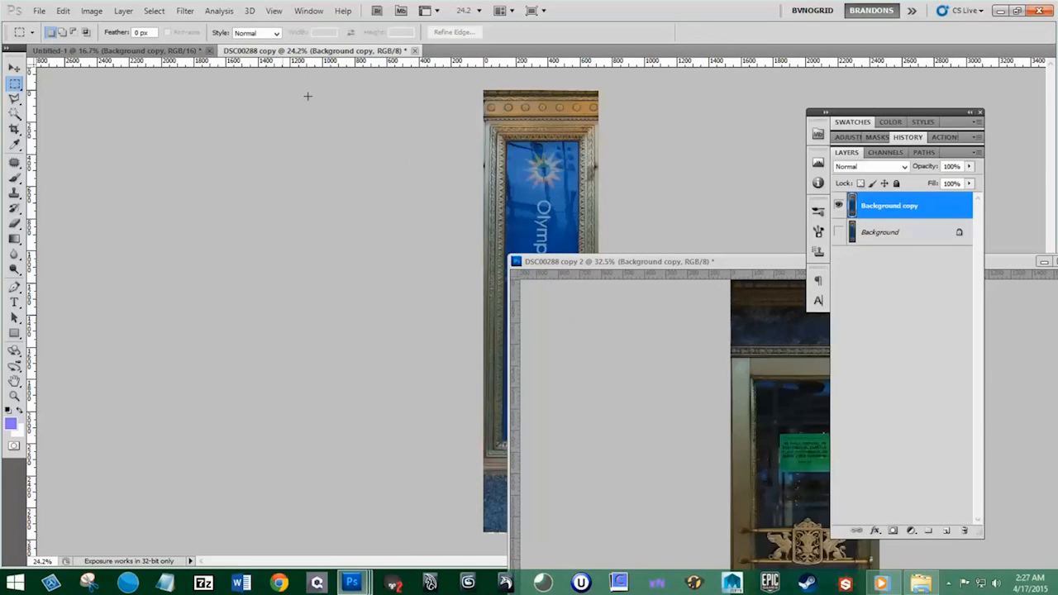
left_click(169, 53)
key("v")
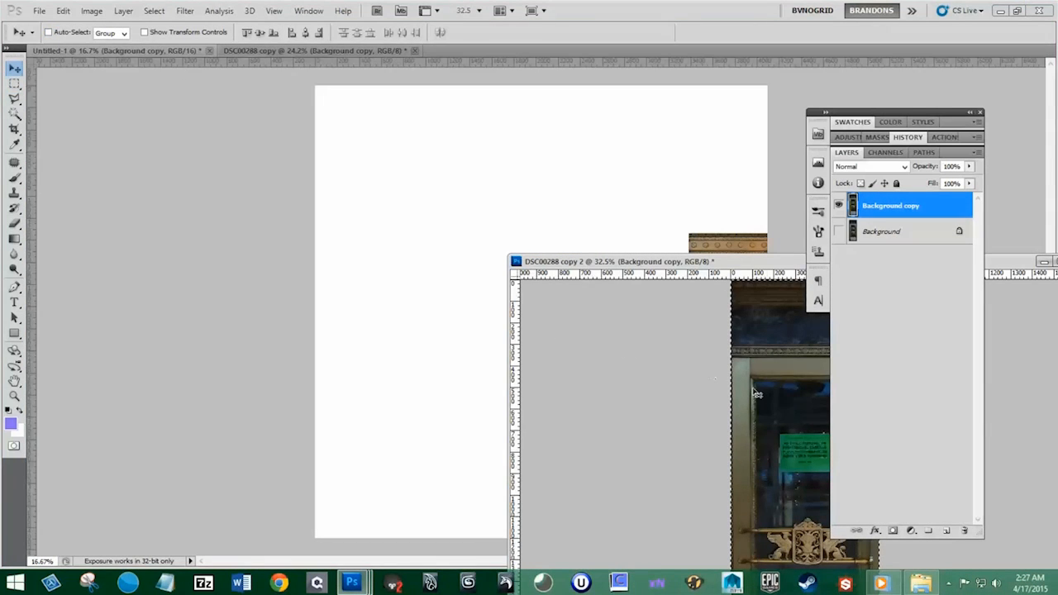
left_click_drag(628, 348, 438, 304)
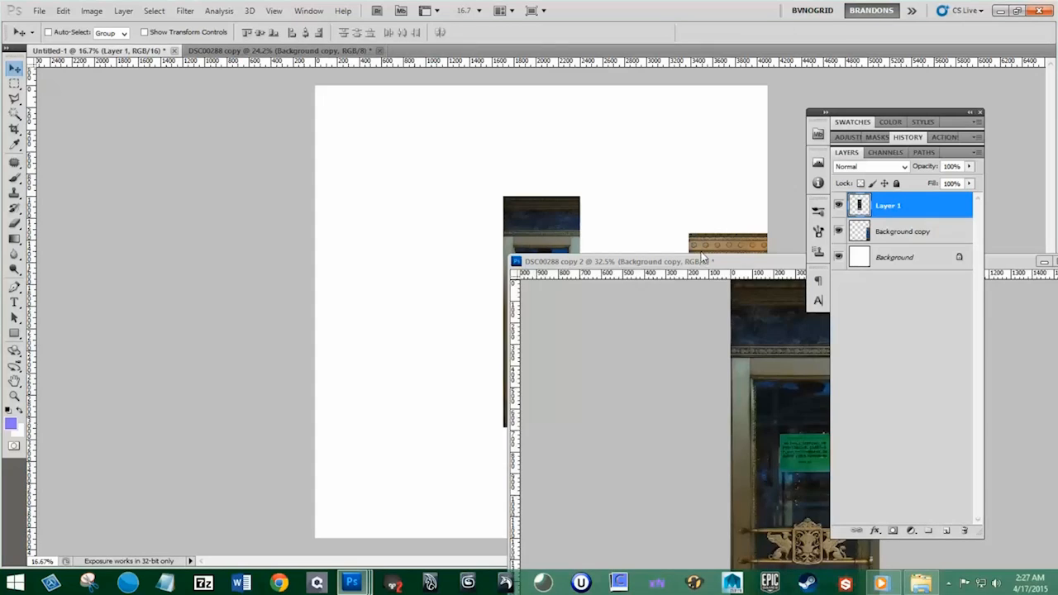
Step: Dock the door photo's window again and position the door on the sheet's bottom edge, flush against the pillar's left side
left_click_drag(746, 263, 98, 56)
left_click(98, 51)
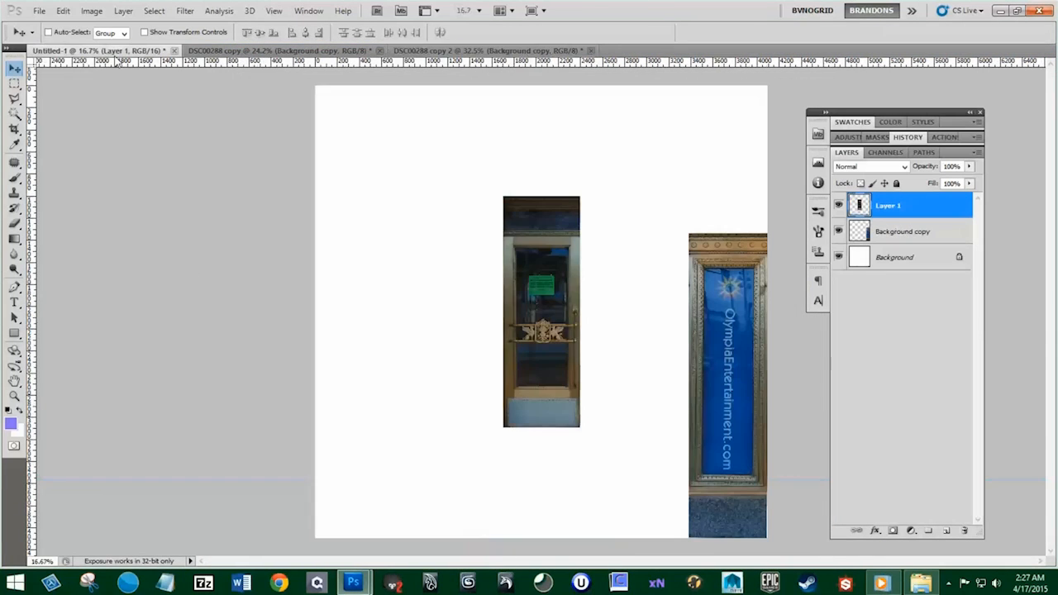
left_click_drag(549, 296, 660, 412)
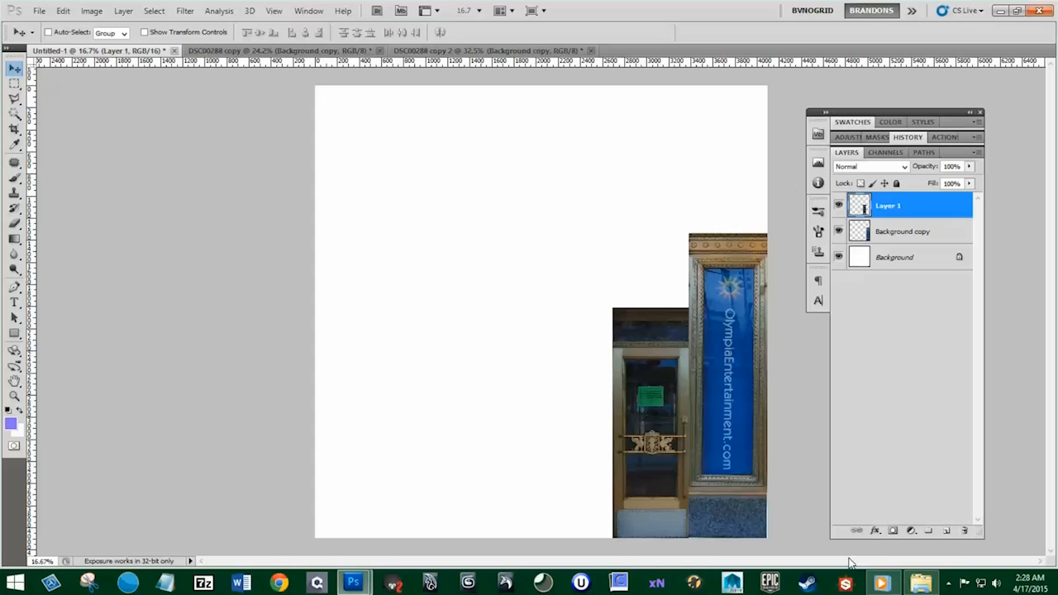
Step: Switch to File Explorer and reopen DSC00288.JPG from the Reference folder in Photoshop
left_click(924, 583)
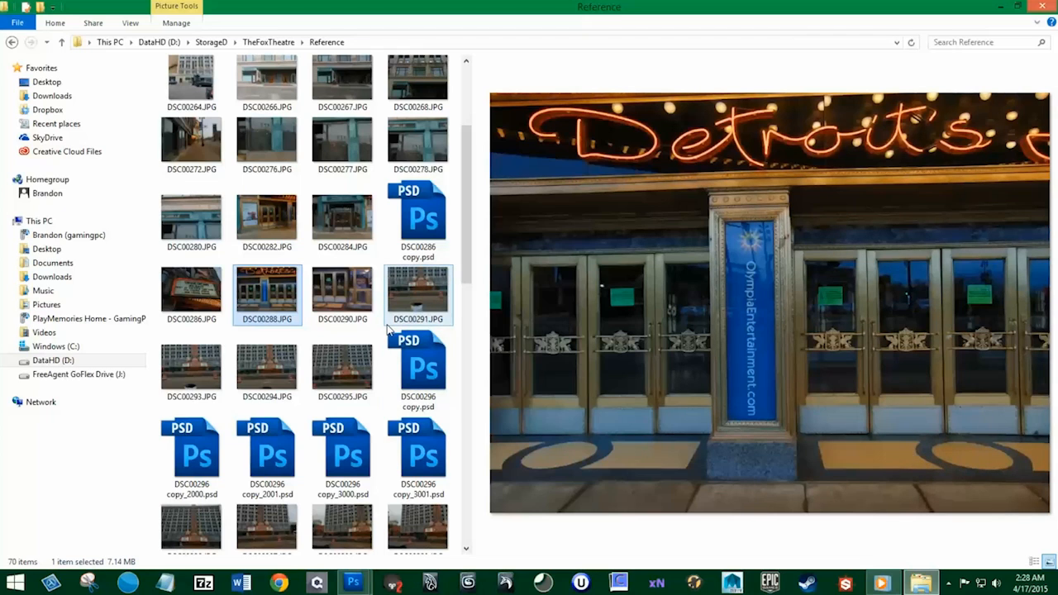
right_click(273, 294)
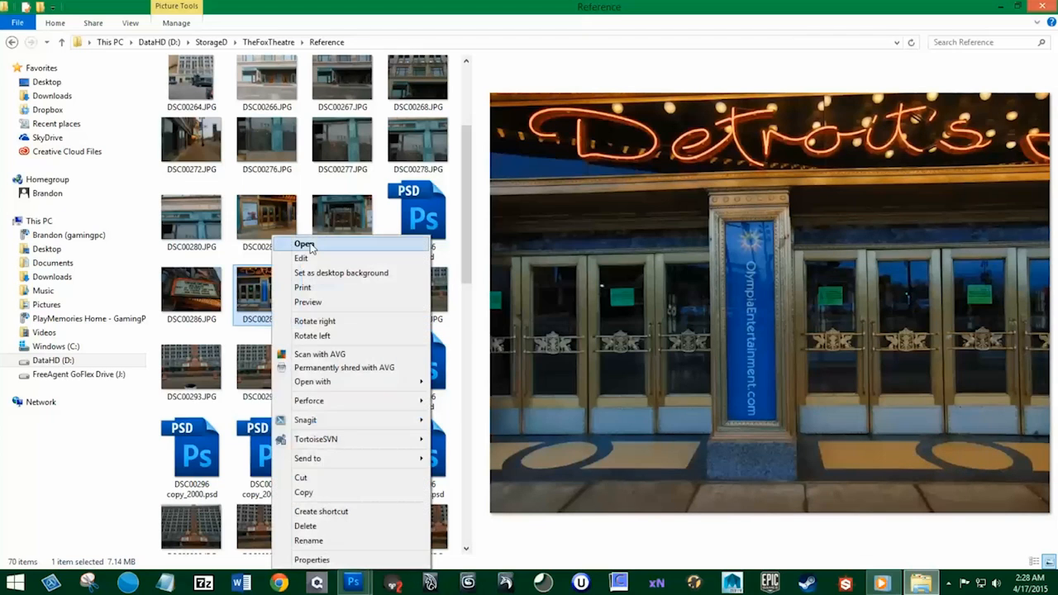
left_click(304, 245)
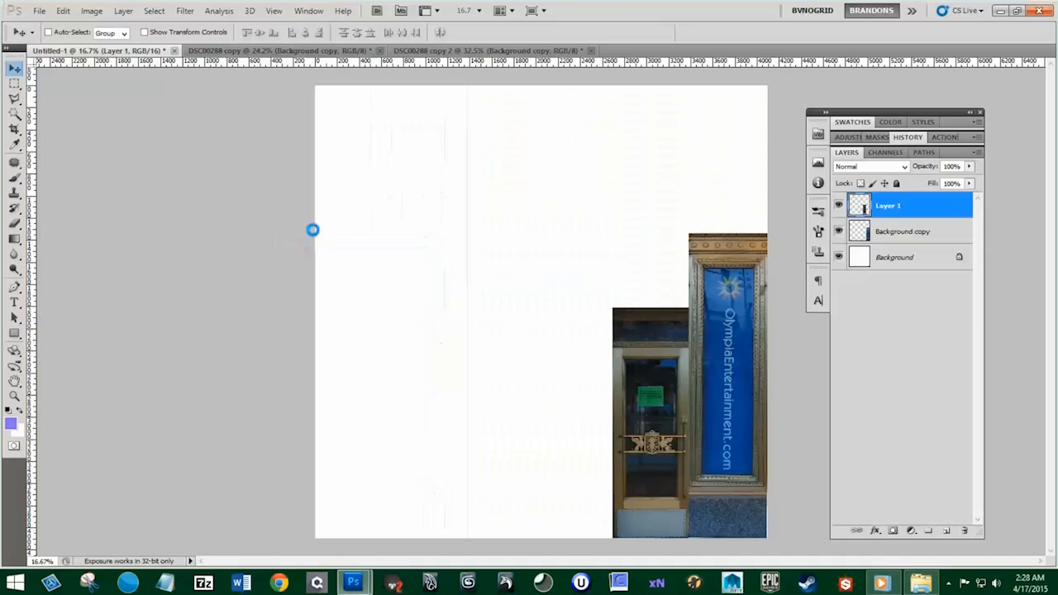
Step: Duplicate the DSC00288.JPG image as a separate working copy
left_click(91, 10)
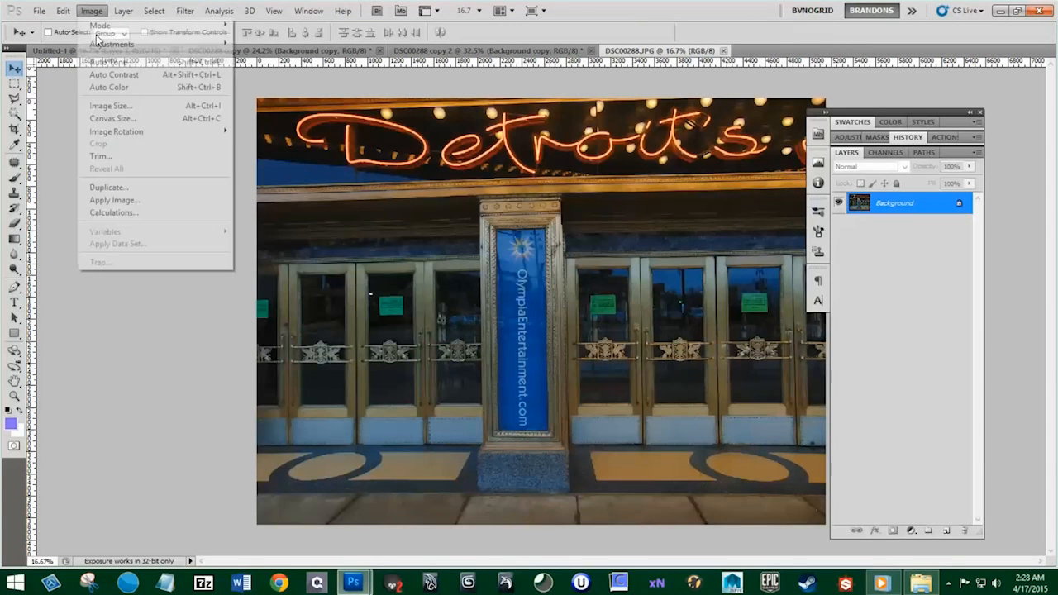
left_click(134, 188)
left_click(725, 175)
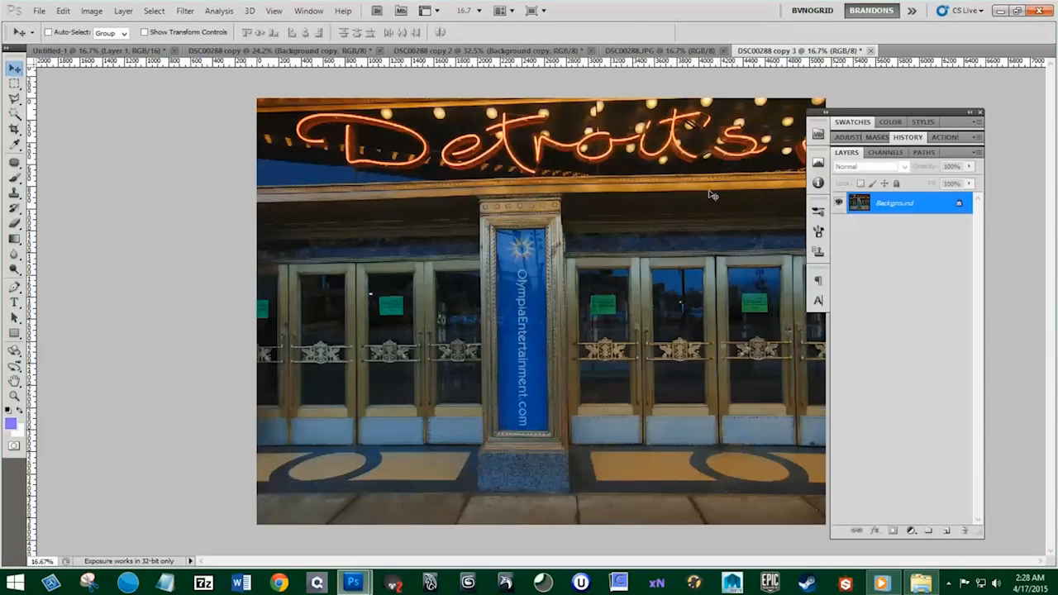
Step: Set up a perspective crop on the yellow floor panel in front of the doors, fitting its corners to the panel's slanted edges
key("f")
left_click_drag(703, 320, 532, 258)
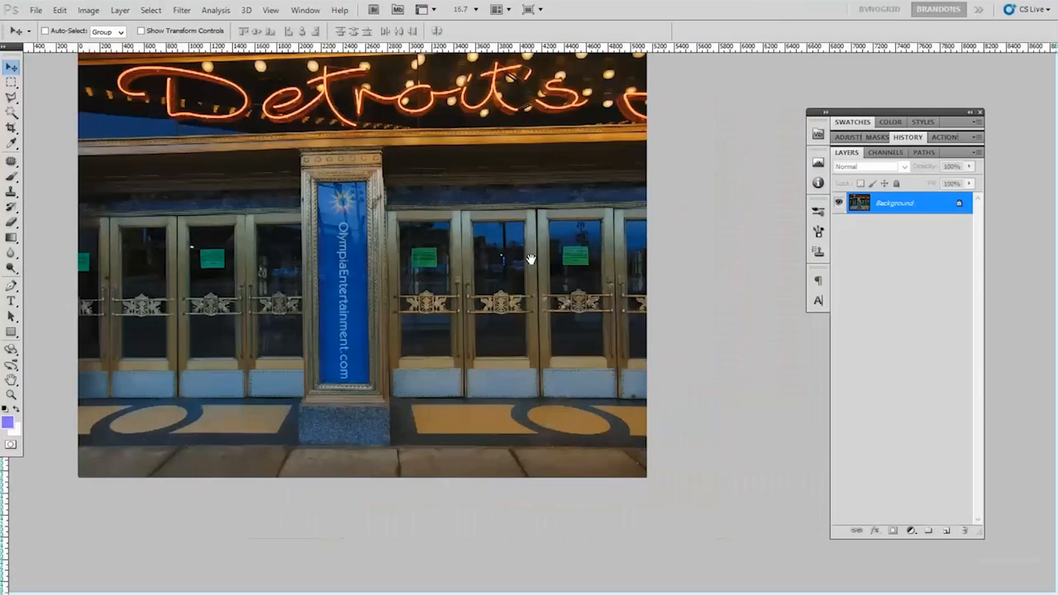
scroll(549, 431, "up", 3)
left_click(10, 128)
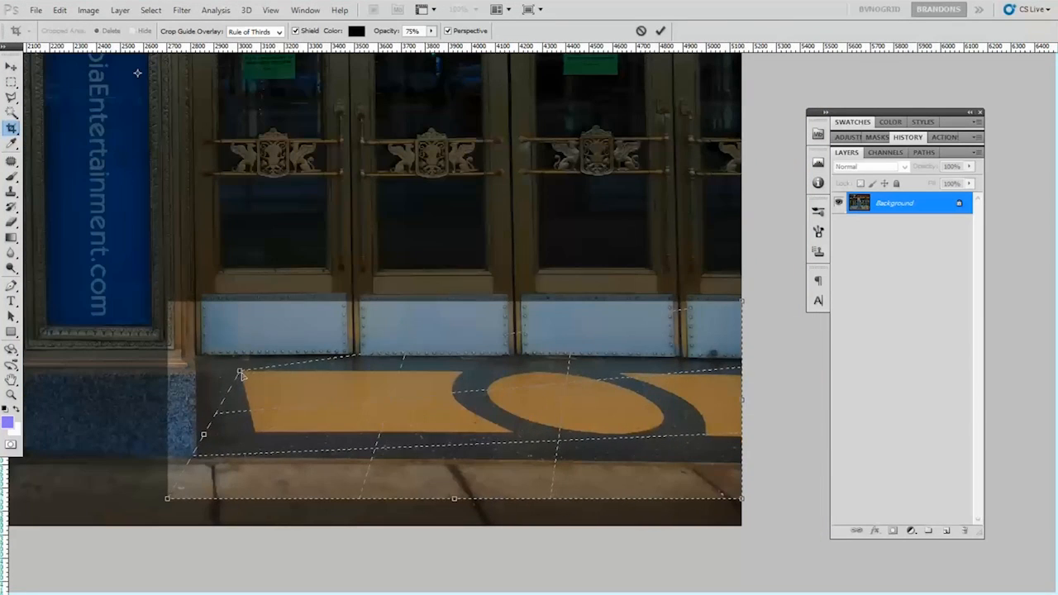
left_click_drag(198, 454, 256, 433)
left_click_drag(744, 303, 765, 398)
left_click_drag(493, 368, 496, 354)
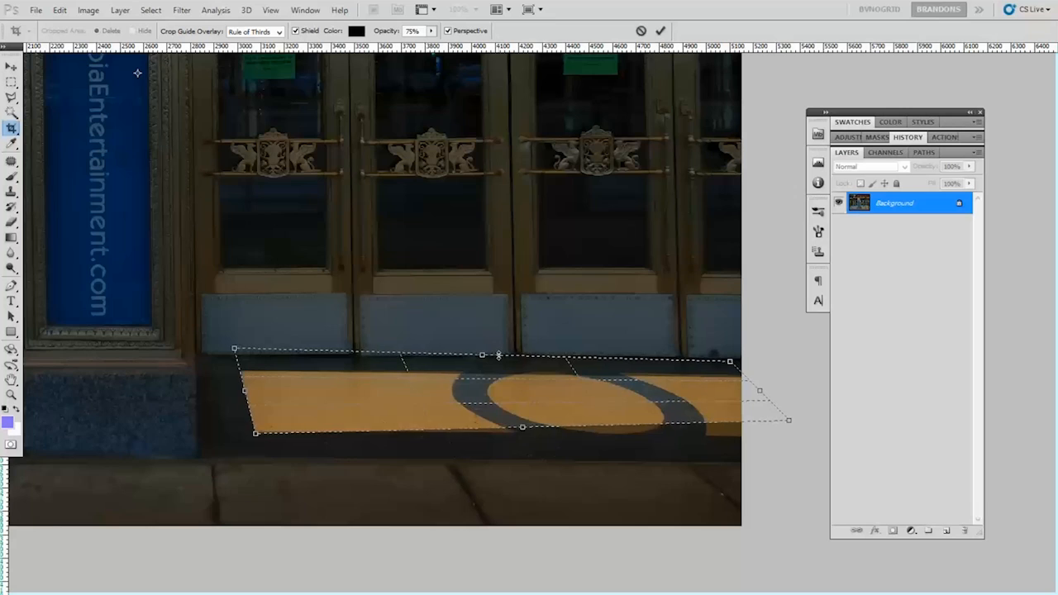
Step: Expand the perspective crop to take in the dark floor border and the pillar base's edge, and apply it
left_click_drag(234, 345, 236, 354)
left_click_drag(524, 429, 534, 448)
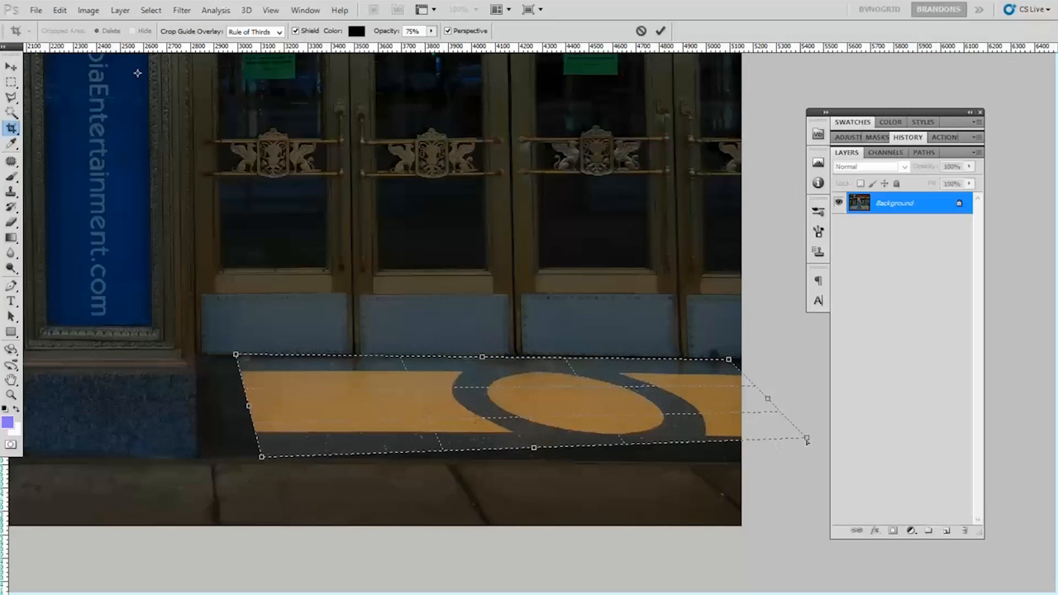
left_click_drag(807, 439, 828, 463)
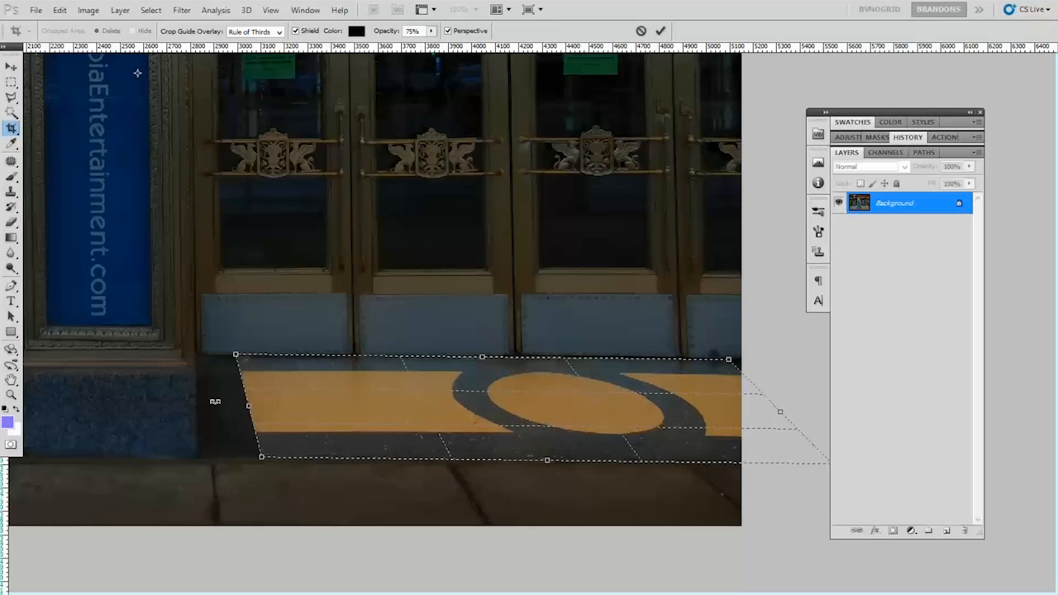
left_click_drag(248, 406, 178, 405)
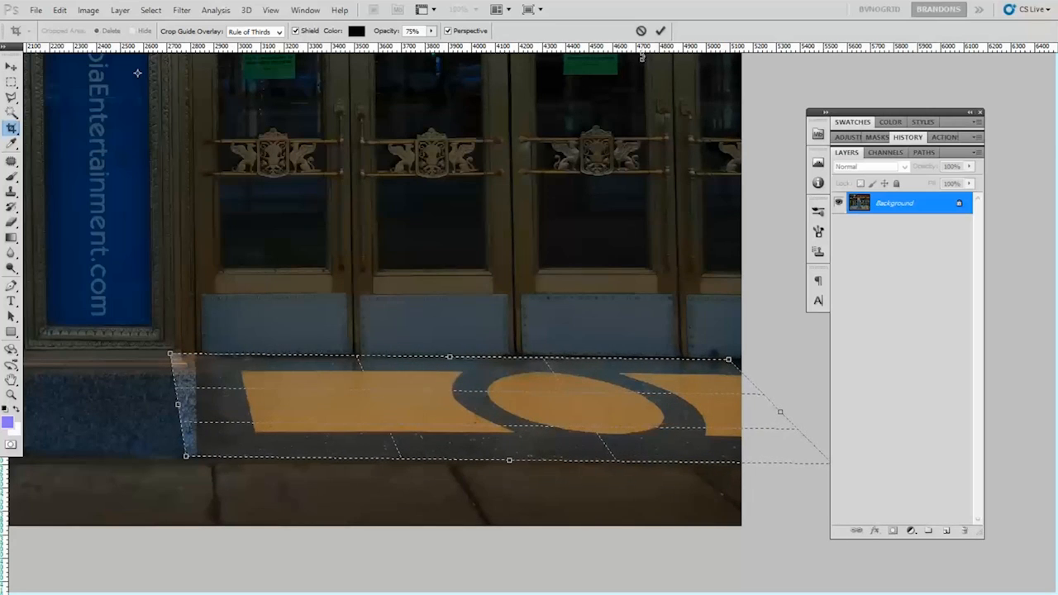
left_click(660, 31)
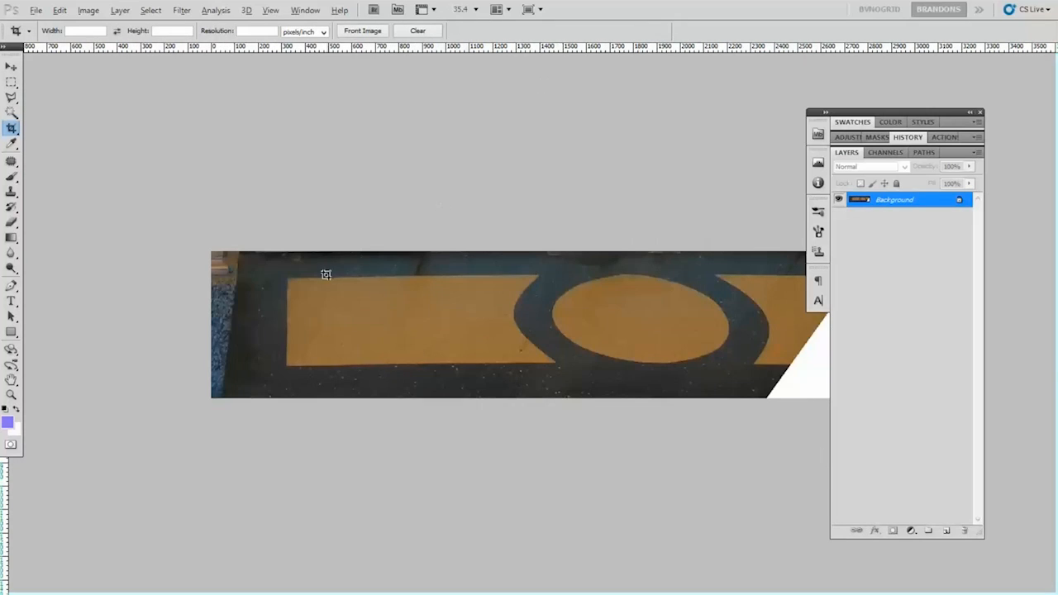
Step: Marquee part of the yellow panel from its left edge to check how straight it is, and deselect
scroll(326, 275, "down", 1)
left_click(11, 81)
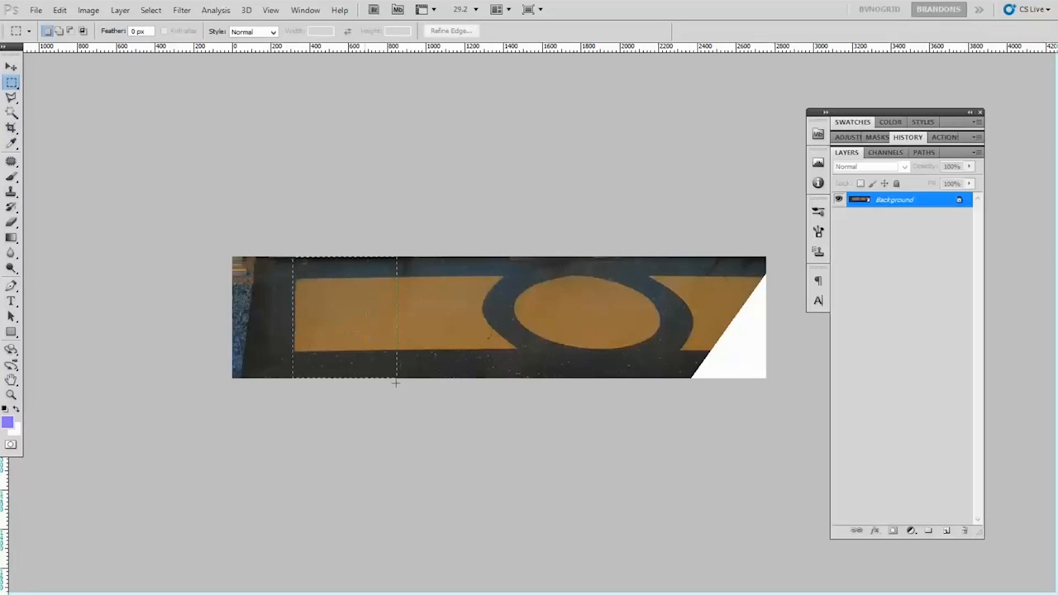
mouse_move(402, 384)
left_mouse_down()
mouse_move(358, 381)
mouse_move(402, 385)
left_mouse_up()
key("ctrl+d")
Step: Crop the floor image to exclude the pillar-base strip on its left end, and duplicate the background layer
left_click_drag(558, 452, 775, 493)
left_click(99, 12)
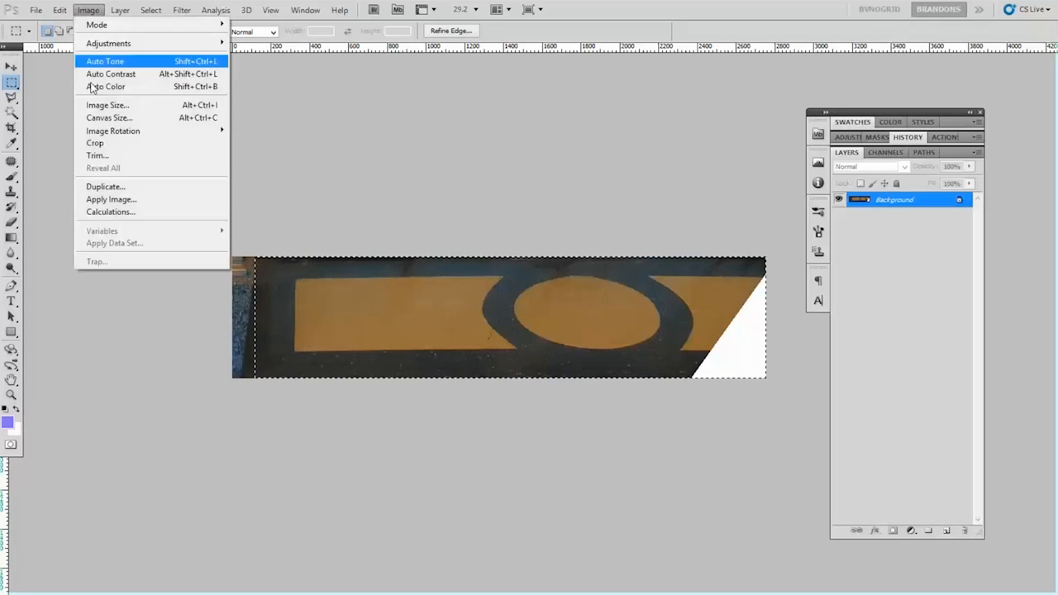
left_click(106, 143)
key("ctrl+d")
key("ctrl+j")
Step: Marquee the floor panel's left end across the full image height and copy it onto a new layer
key("s")
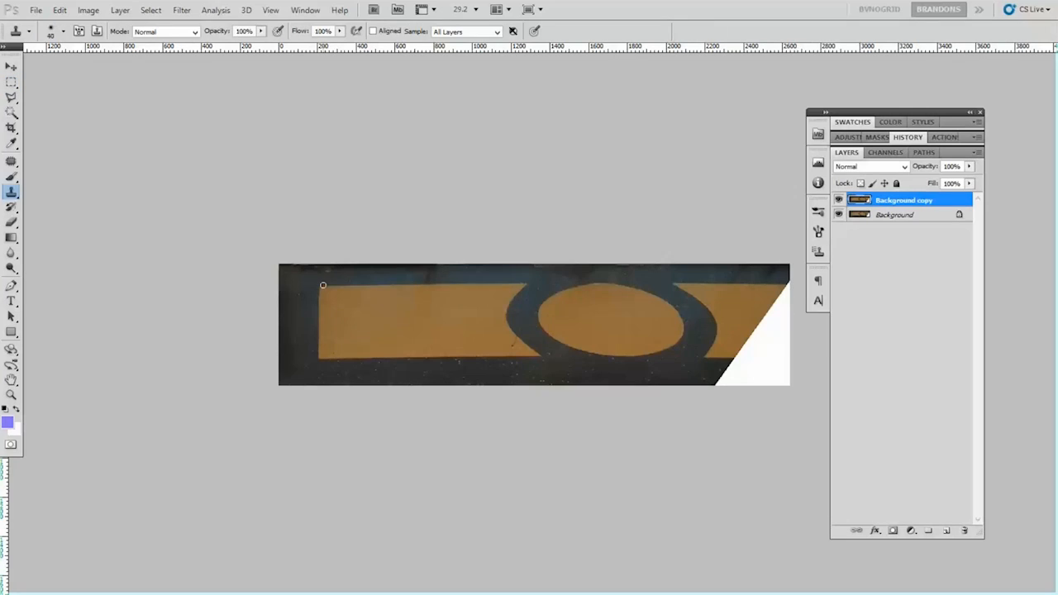
left_click(12, 82)
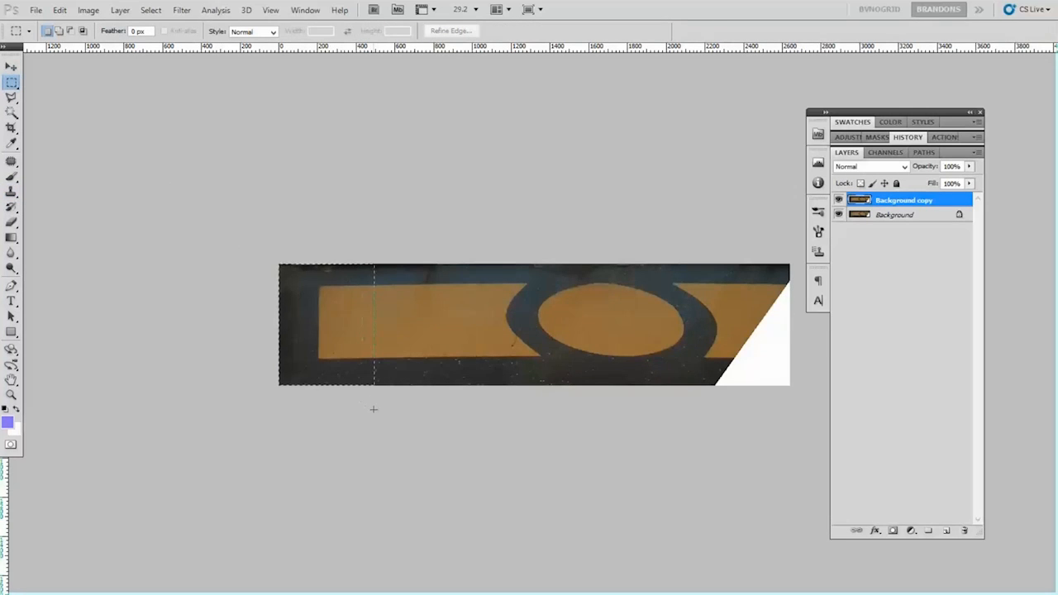
left_click_drag(373, 408, 352, 407)
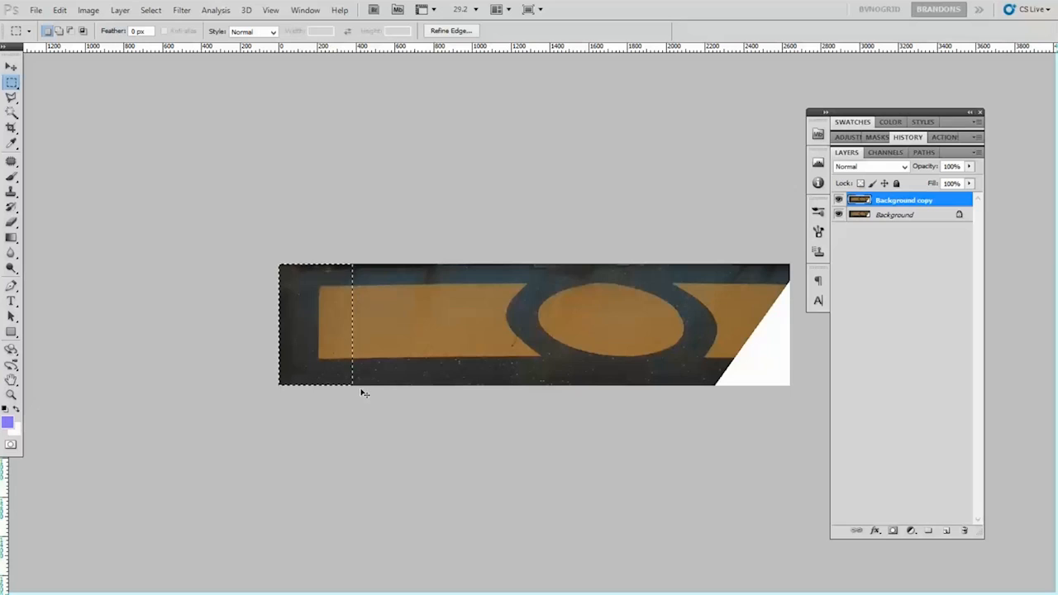
key("ctrl+j")
key("ctrl+t")
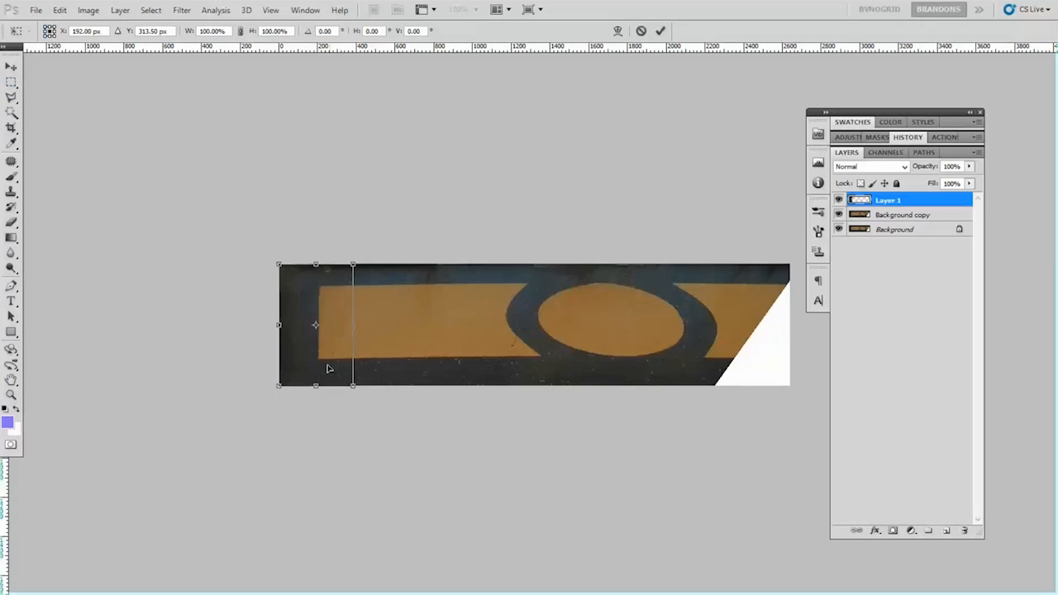
left_click(640, 31)
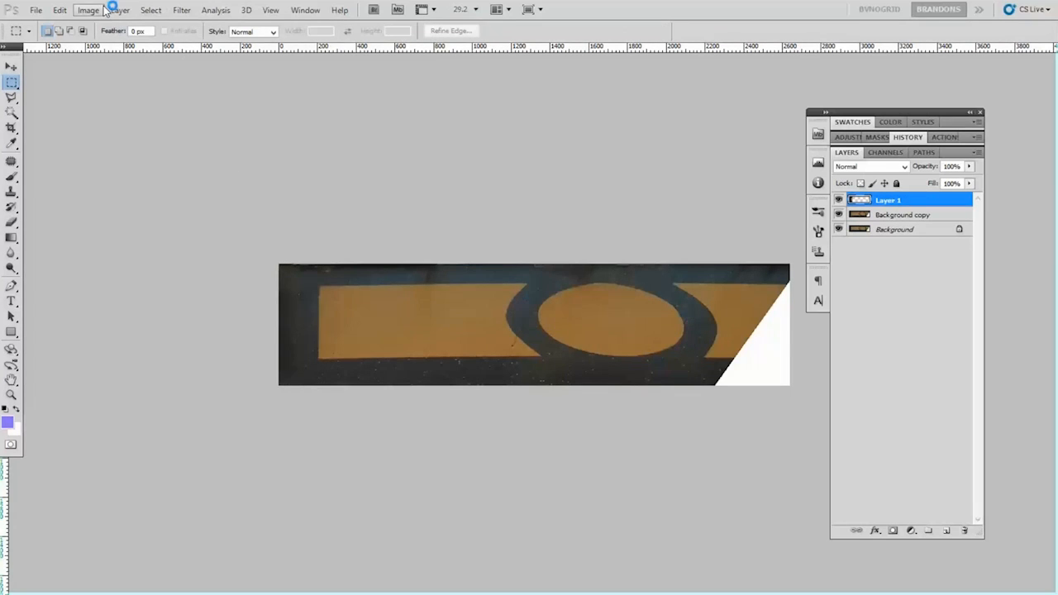
Step: Flip the copied end piece horizontally and move it to the floor panel's right end to cover the white corner
left_click(60, 10)
mouse_move(188, 269)
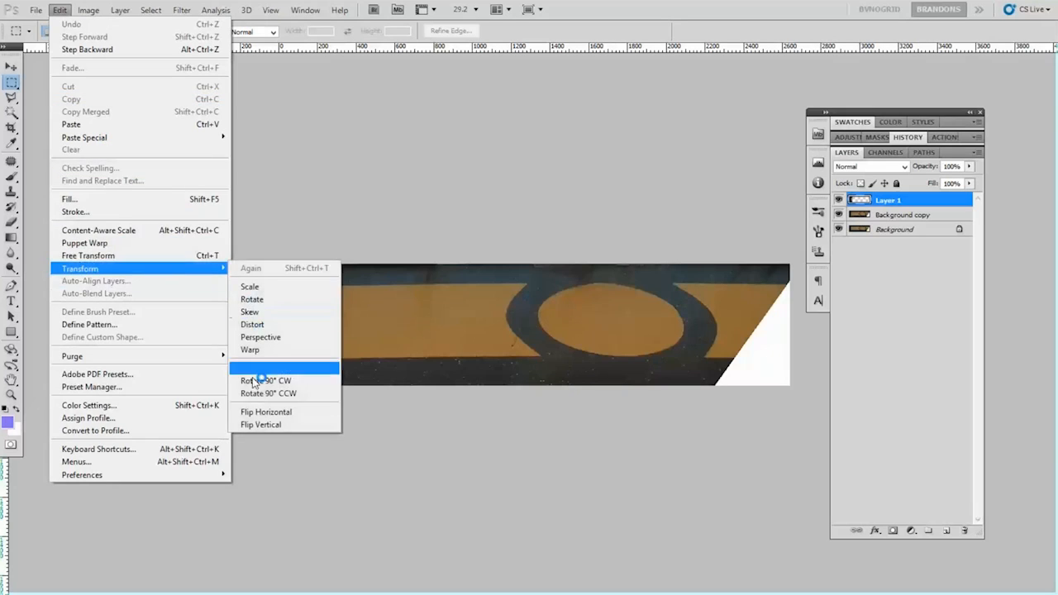
left_click(273, 412)
key("v")
left_click_drag(322, 332, 760, 336)
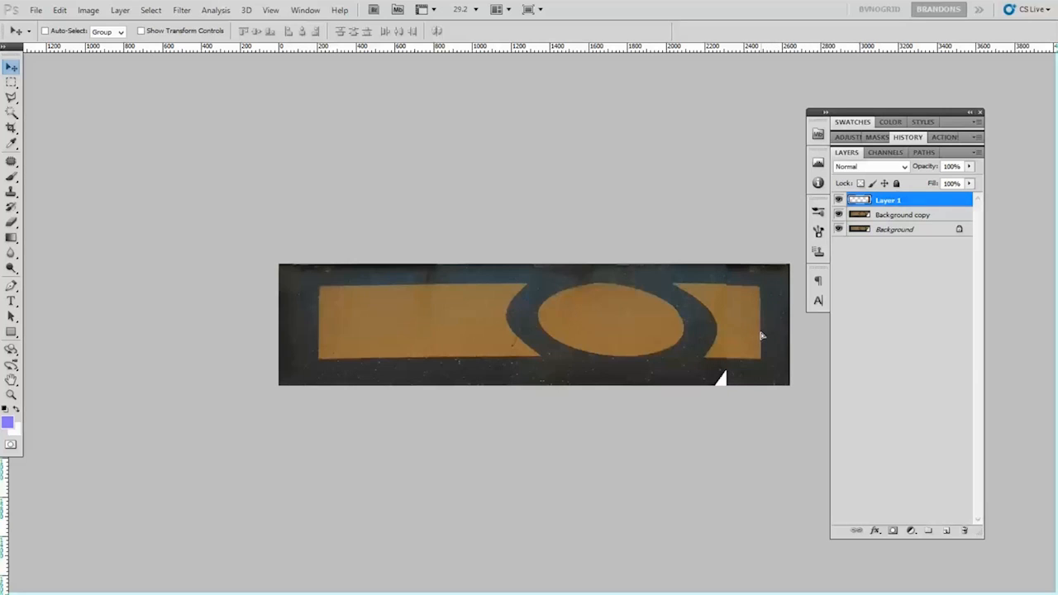
left_click_drag(762, 335, 762, 333)
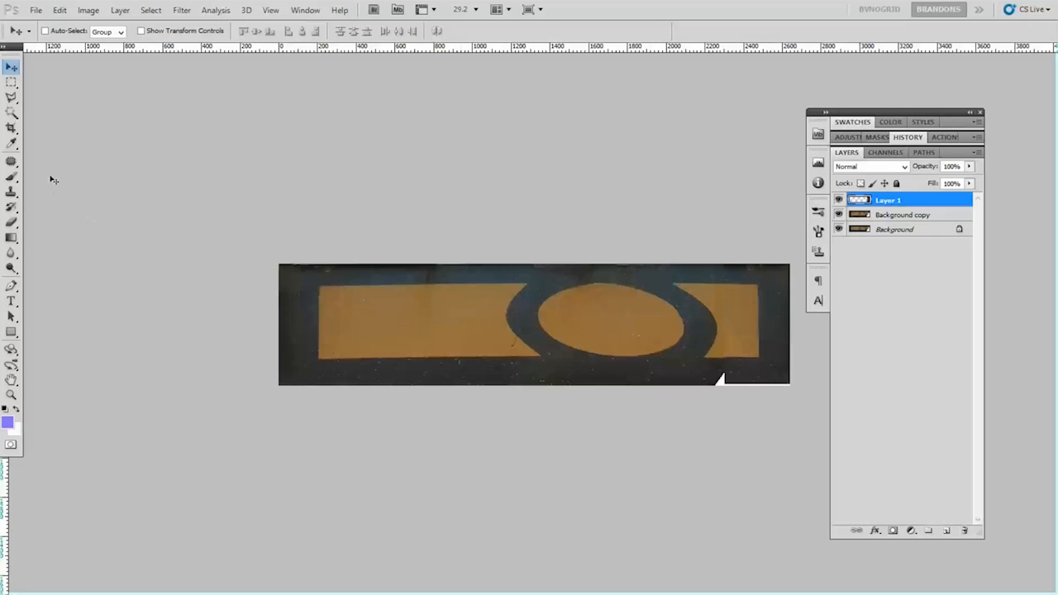
Step: Clone dark floor texture over the remaining white gap along the lower-right border with the Clone Stamp tool
left_click(11, 177)
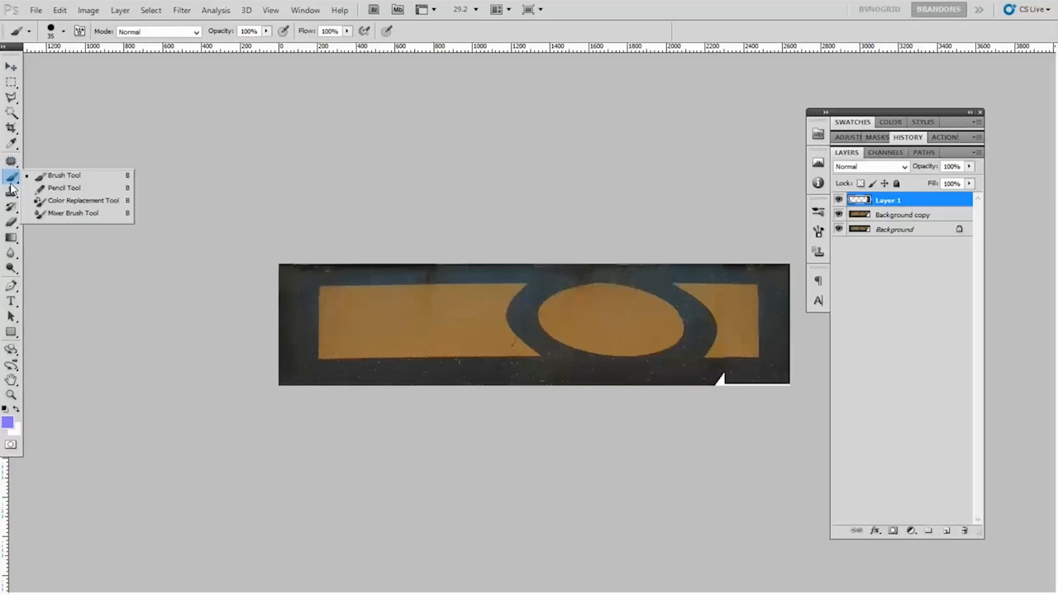
left_click(11, 191)
left_click(62, 189)
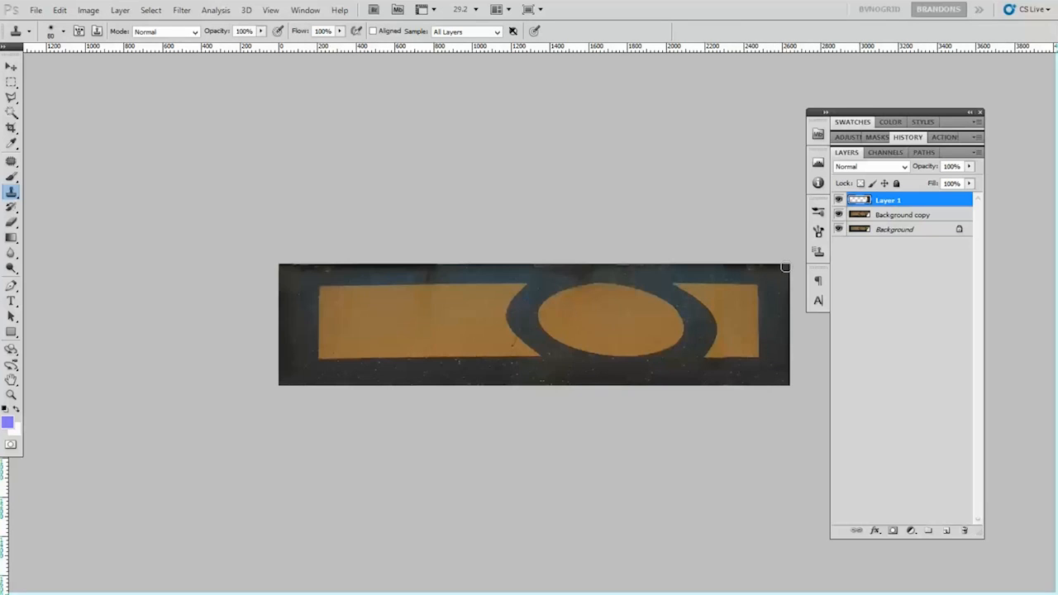
Step: Merge all three layers of the floor panel image into one
scroll(421, 338, "down", 2)
left_click(901, 227, "shift")
right_click(904, 229)
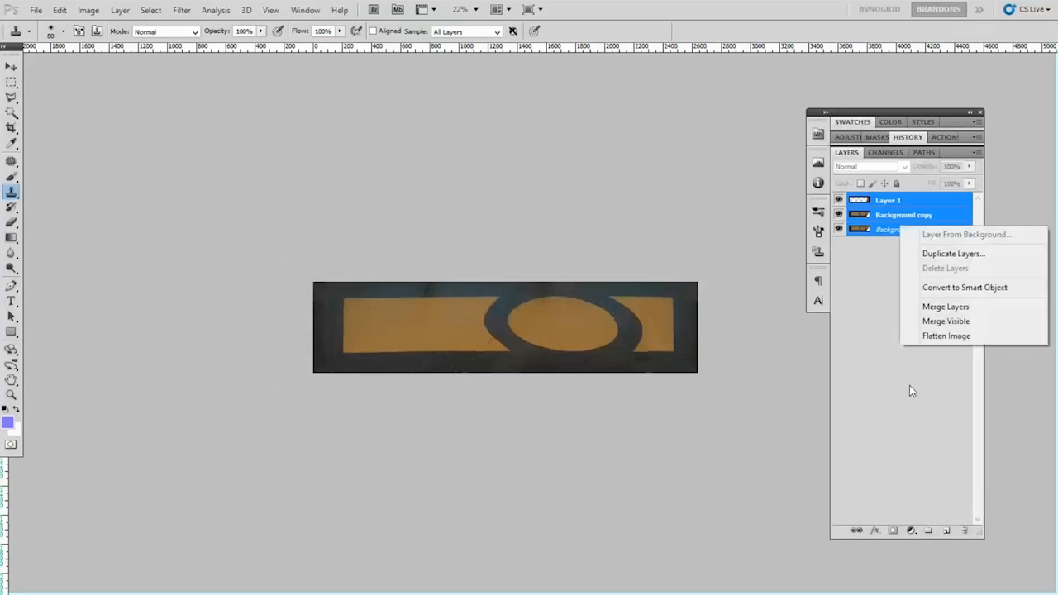
left_click(941, 305)
Step: Return to the standard screen mode, float the floor panel's window, and bring up the Untitled-1 sheet behind it
key("f")
key("f")
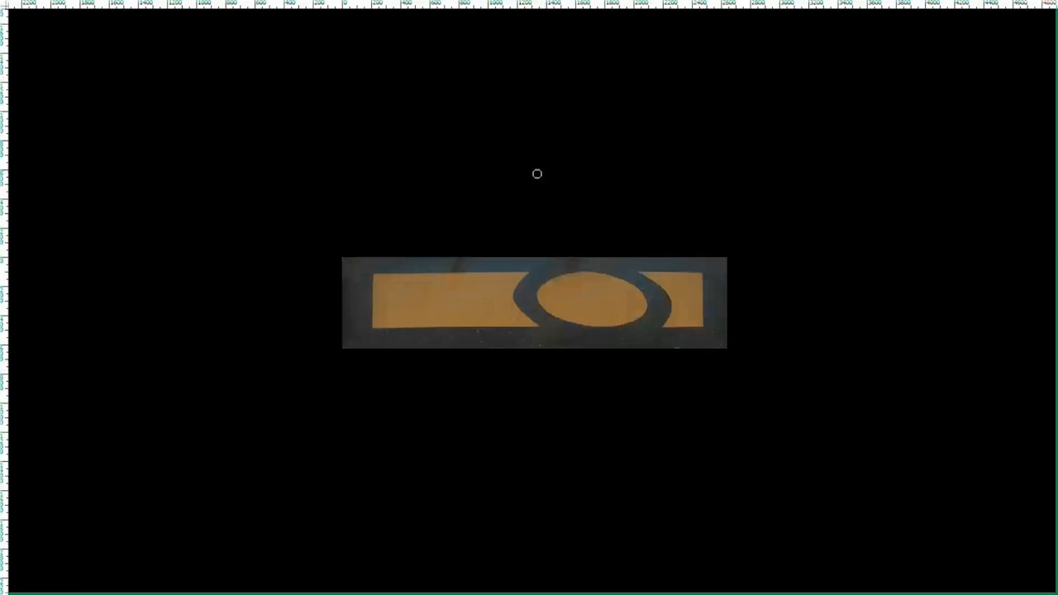
left_click_drag(733, 48, 748, 277)
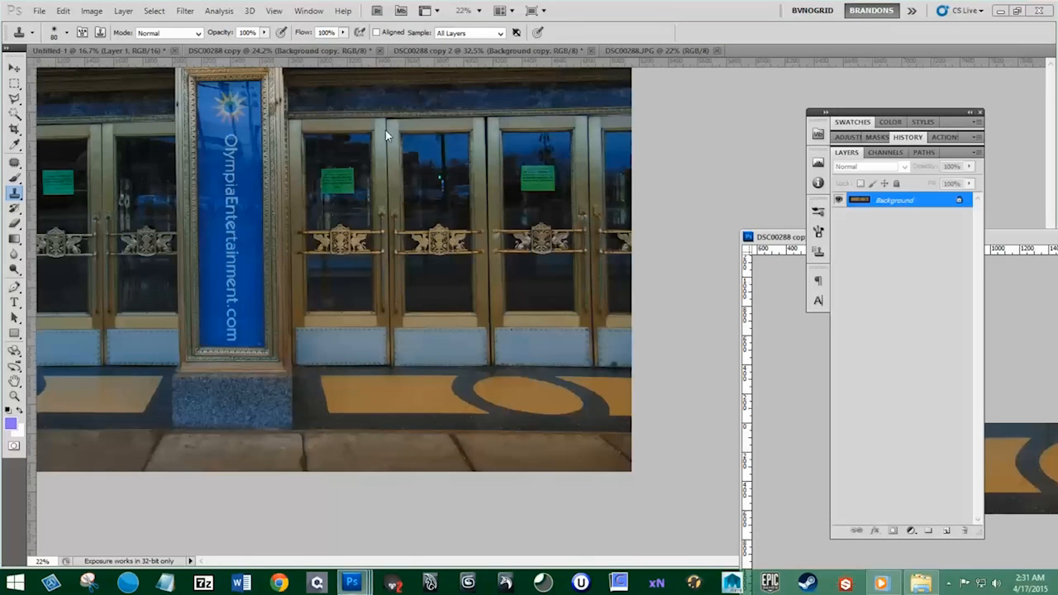
left_click(268, 50)
left_click(98, 50)
key("v")
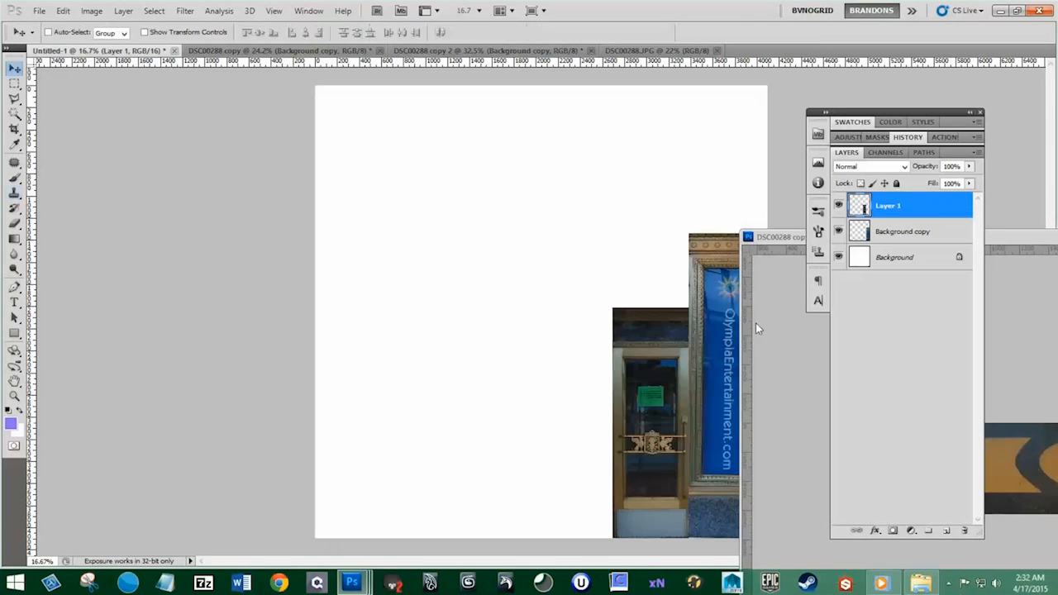
Step: Copy the floor panel into the Untitled-1 sheet, place it above the door and beside the pillar's top, and dock its source window again
left_click_drag(803, 385, 465, 339)
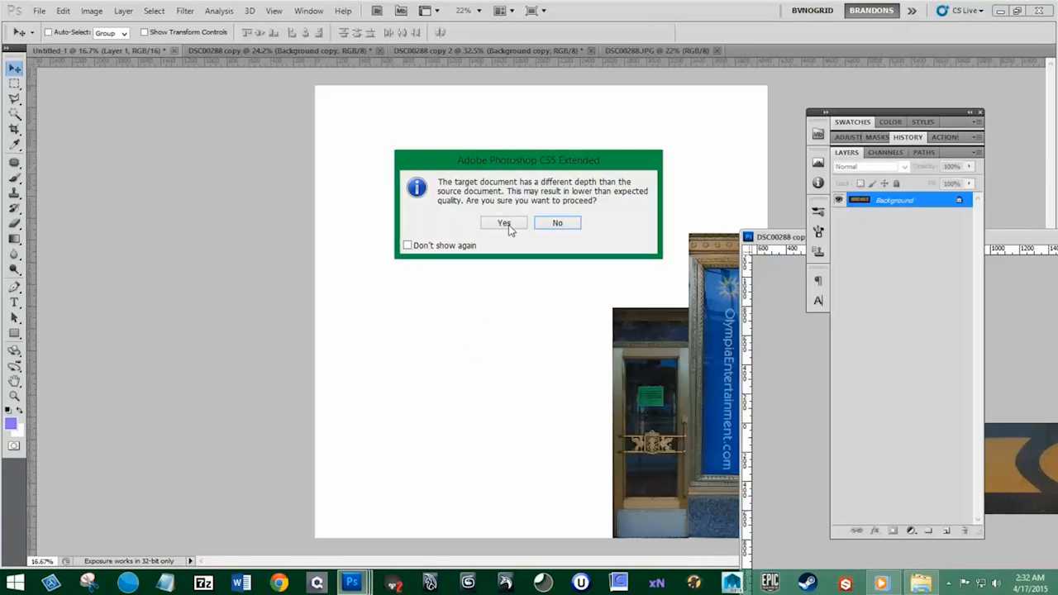
left_click(504, 221)
left_click_drag(567, 337, 570, 244)
left_click_drag(1010, 238, 666, 52)
left_click(114, 51)
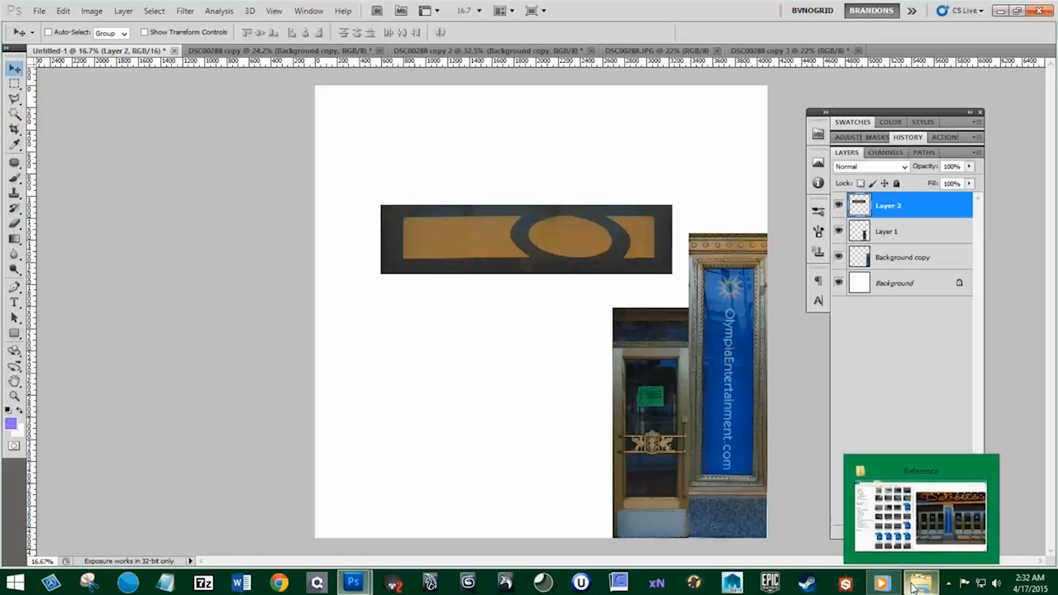
Step: Switch to File Explorer and preview the storefront and box office photos in the Reference folder for the next texture source
left_click(920, 583)
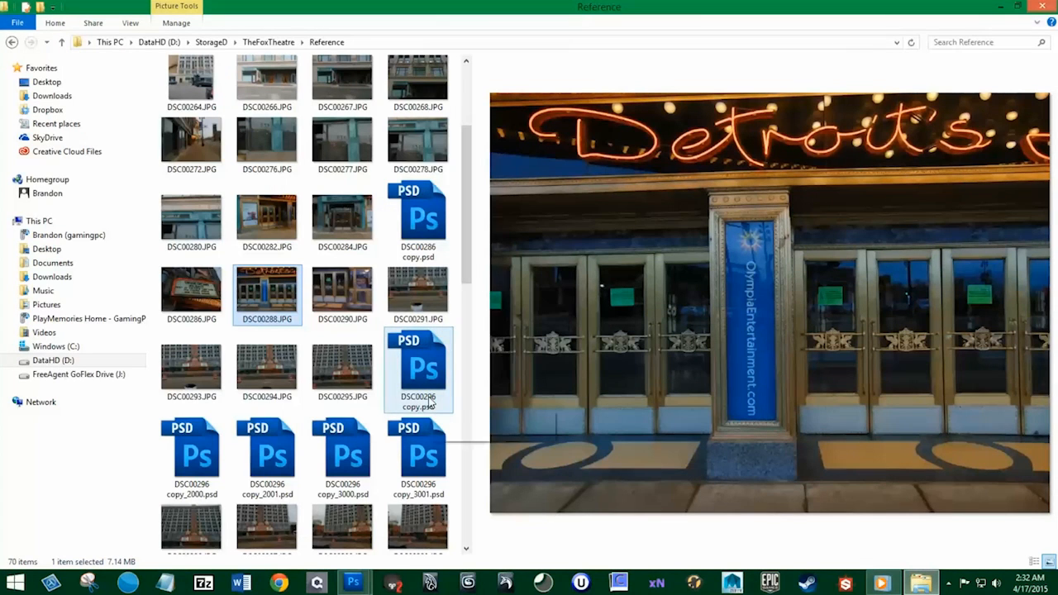
left_click(352, 219)
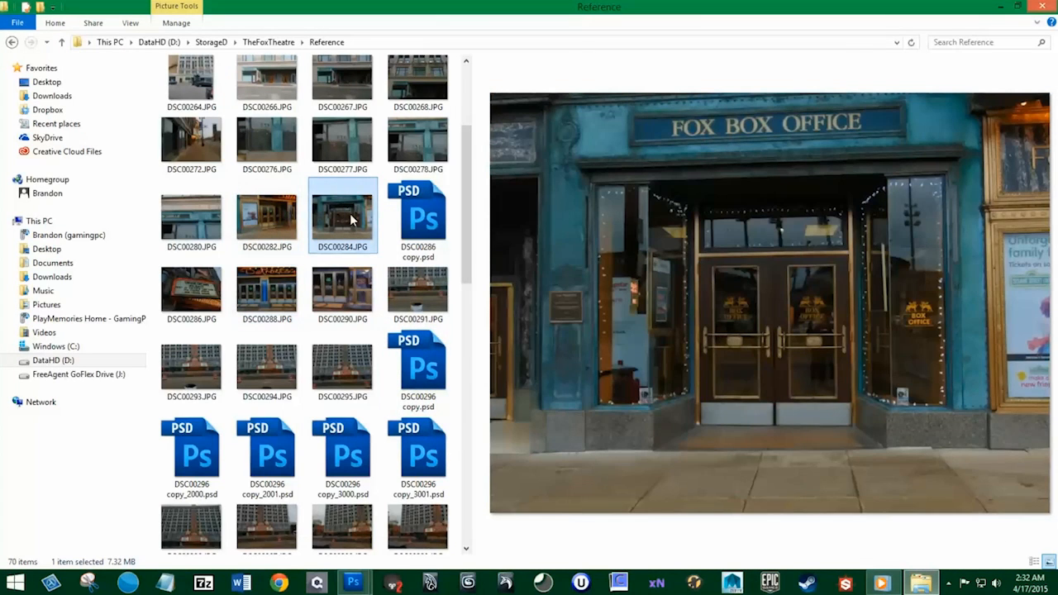
left_click(424, 291)
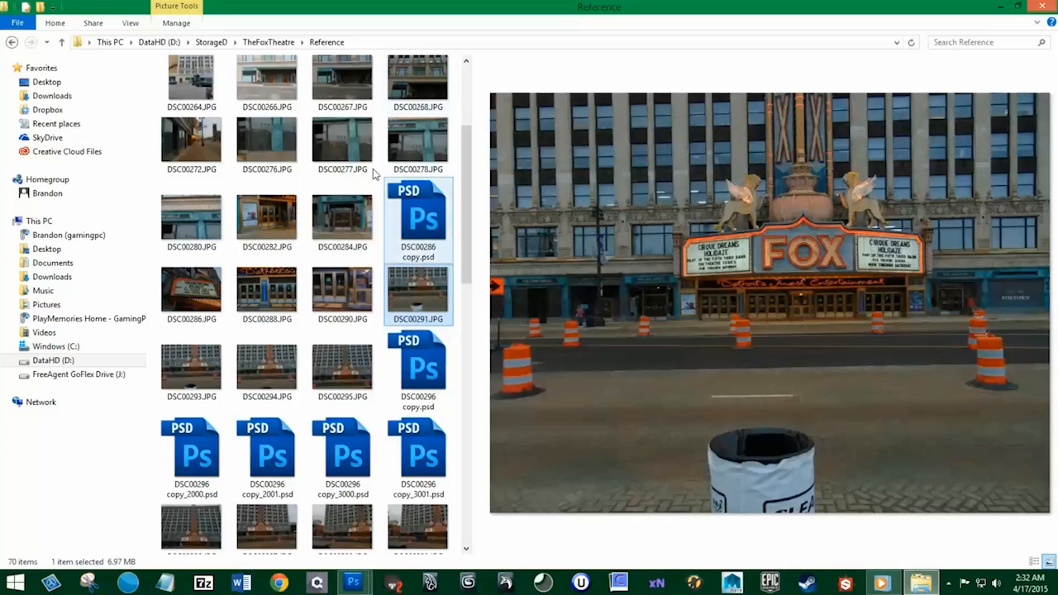
left_click(343, 145)
left_click(282, 147)
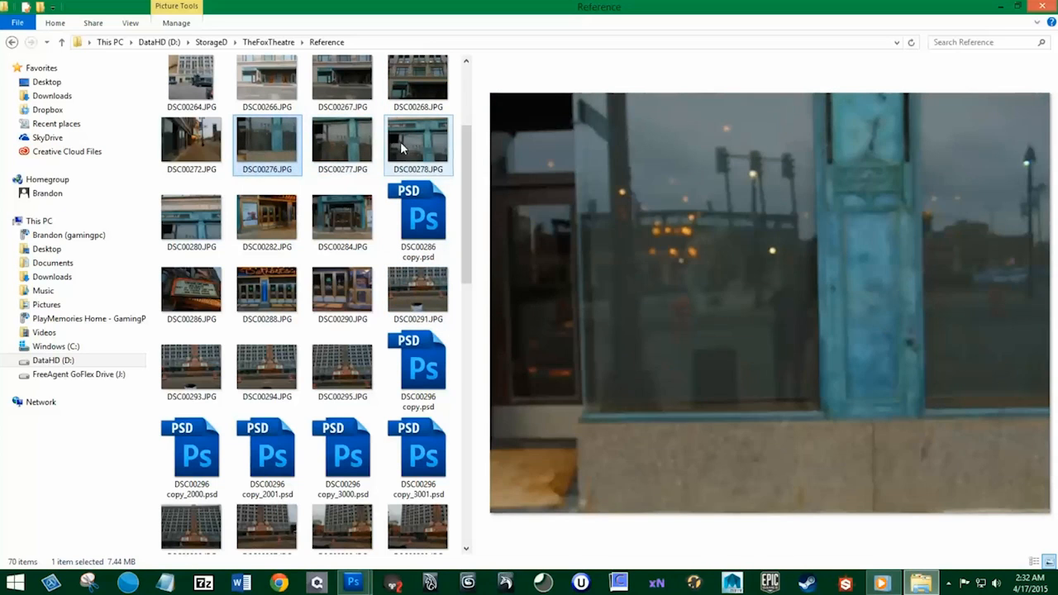
left_click(395, 147)
left_click(190, 214)
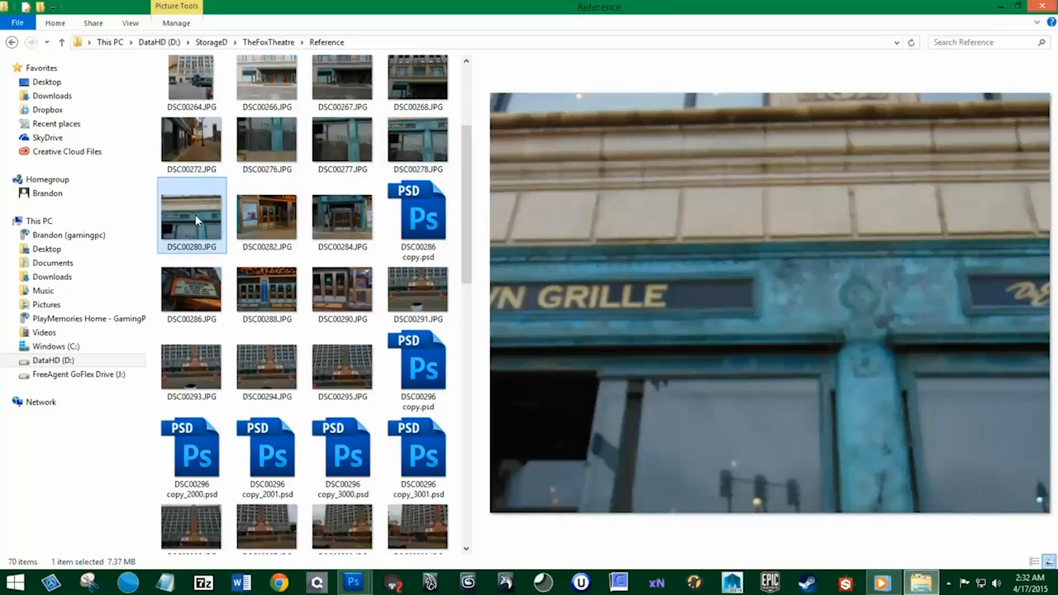
left_click(266, 221)
left_click(334, 221)
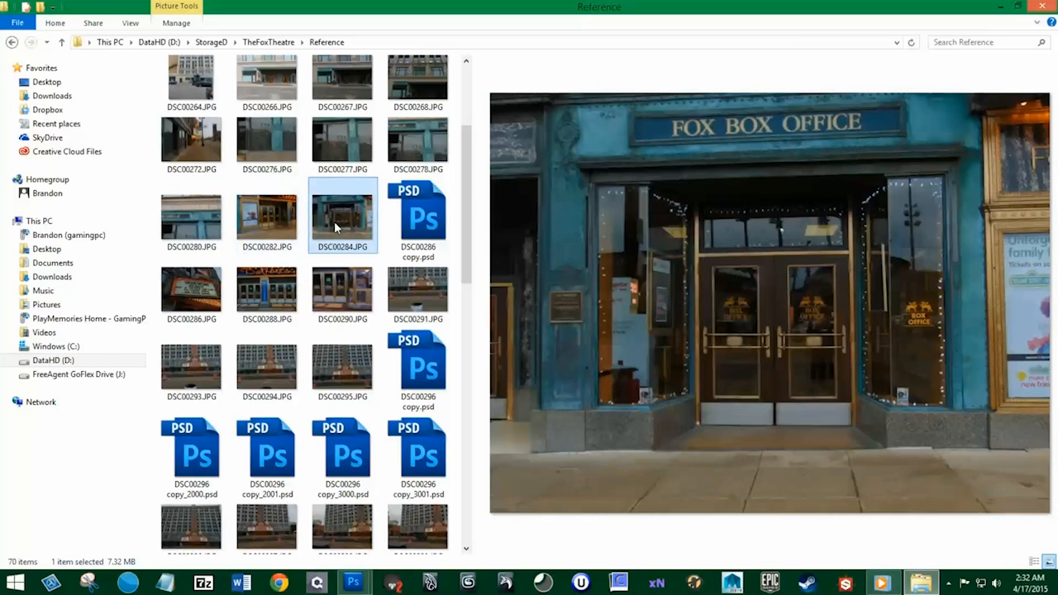
Step: Open DSC00284.JPG from the Reference folder in Photoshop
left_click_drag(463, 265, 467, 219)
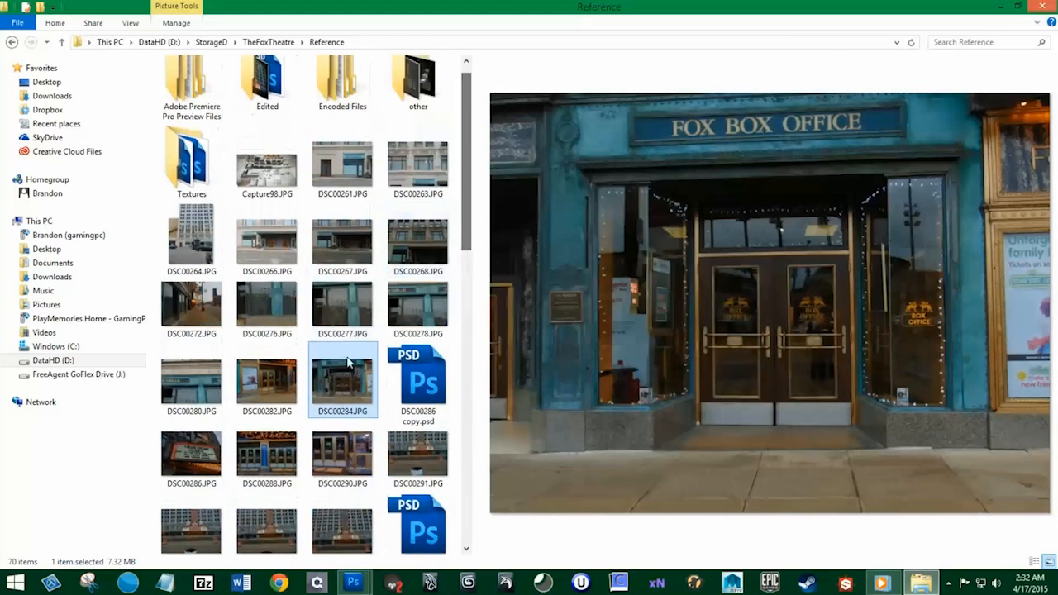
right_click(348, 365)
left_click(406, 43)
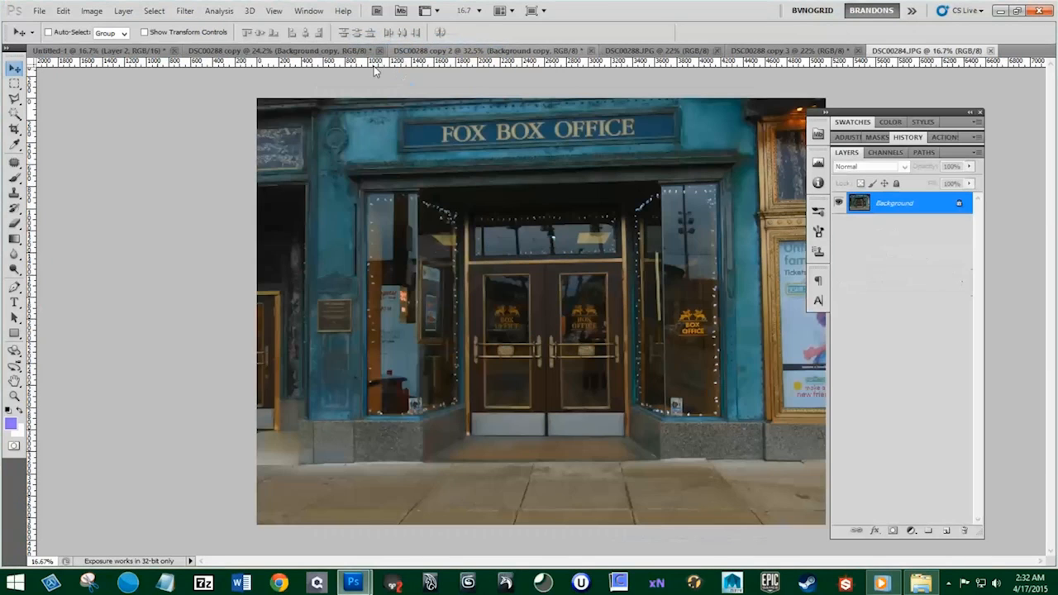
Step: Duplicate the DSC00284 image, then copy its Background layer and hide the original layer
left_click(91, 10)
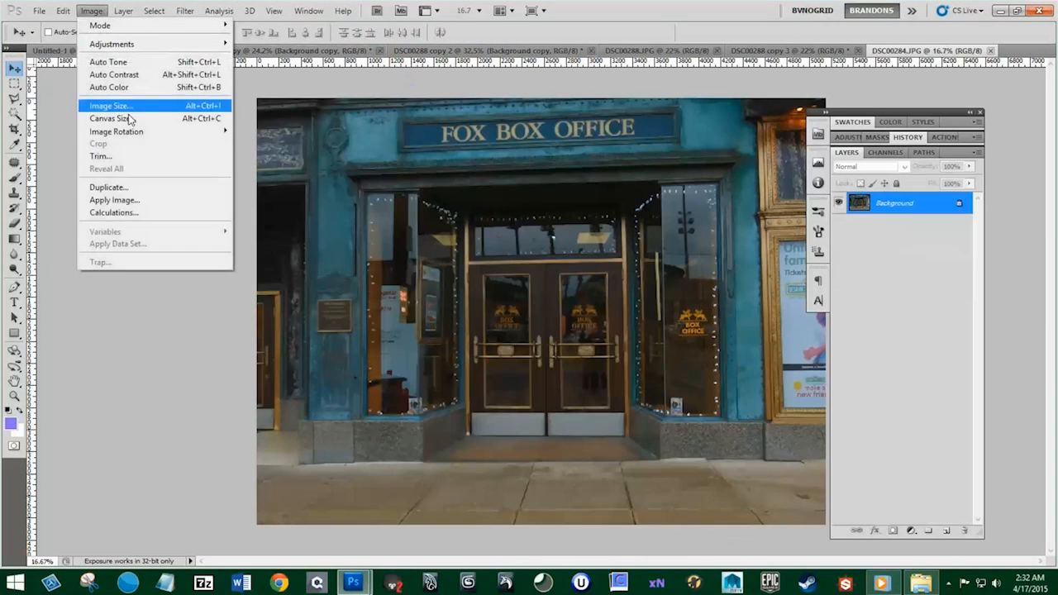
left_click(141, 189)
key("Return")
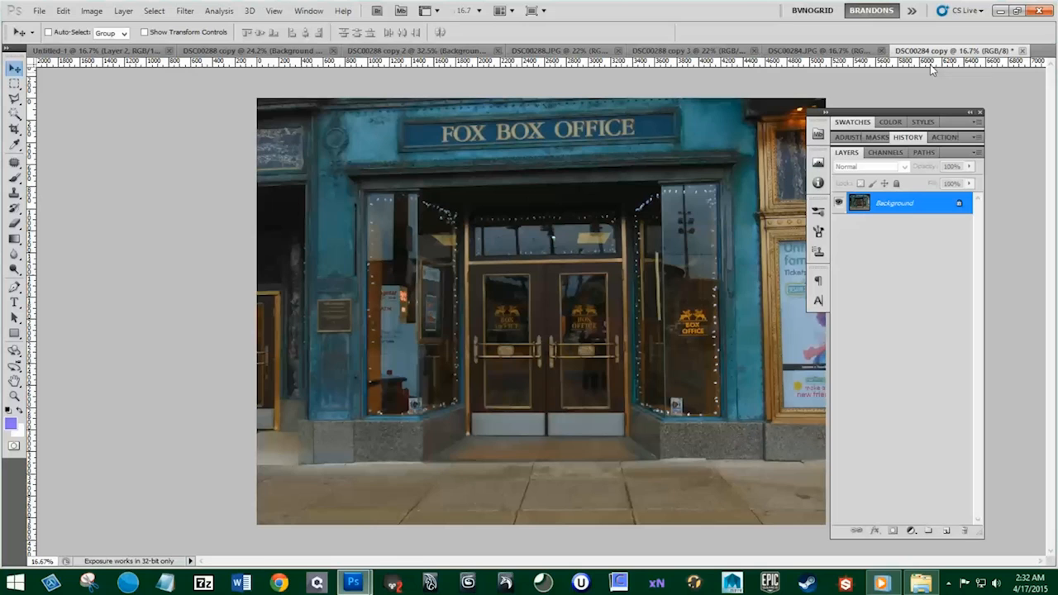
scroll(560, 274, "up", 4)
scroll(551, 270, "down", 2)
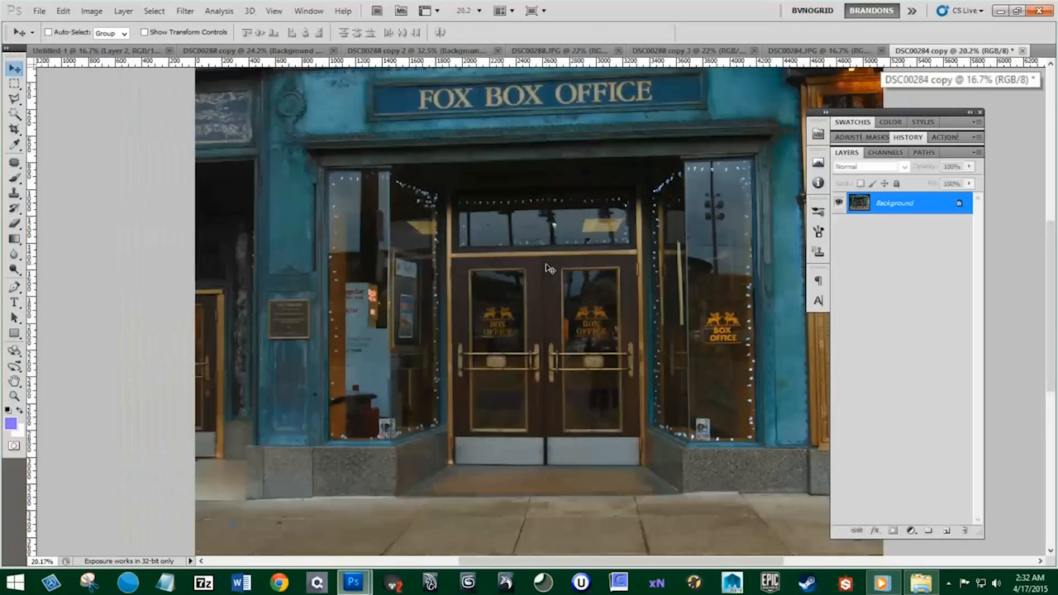
scroll(546, 269, "down", 1)
left_click_drag(894, 203, 947, 530)
left_click(839, 225)
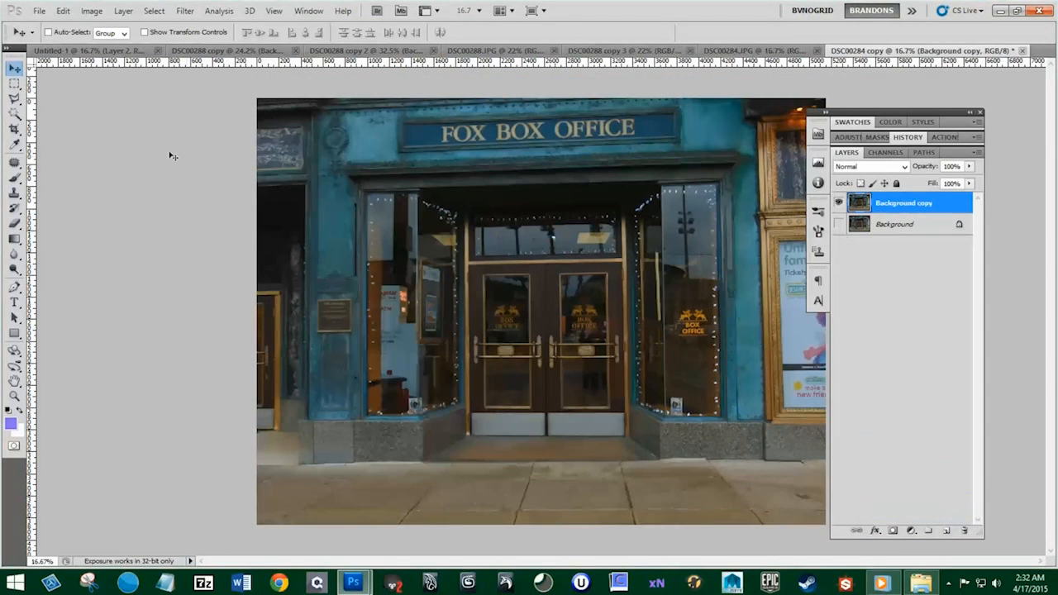
Step: Pick the Crop tool and duplicate the layered DSC00284 copy image as DSC00284 copy 2
left_click(14, 129)
left_click(91, 11)
left_click(103, 186)
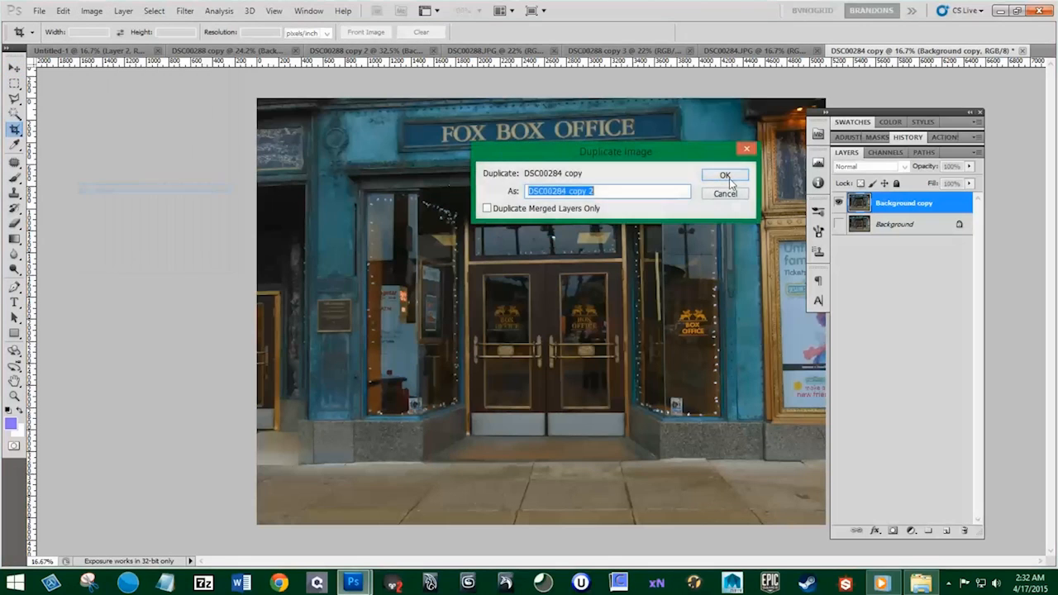
left_click(725, 176)
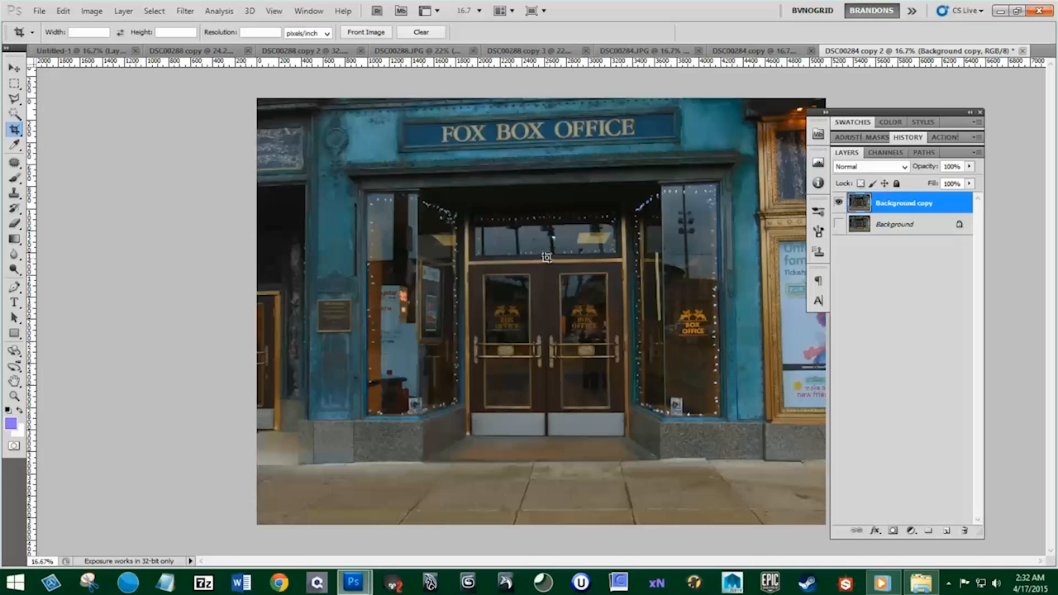
scroll(599, 406, "up", 7)
left_click_drag(637, 317, 530, 281)
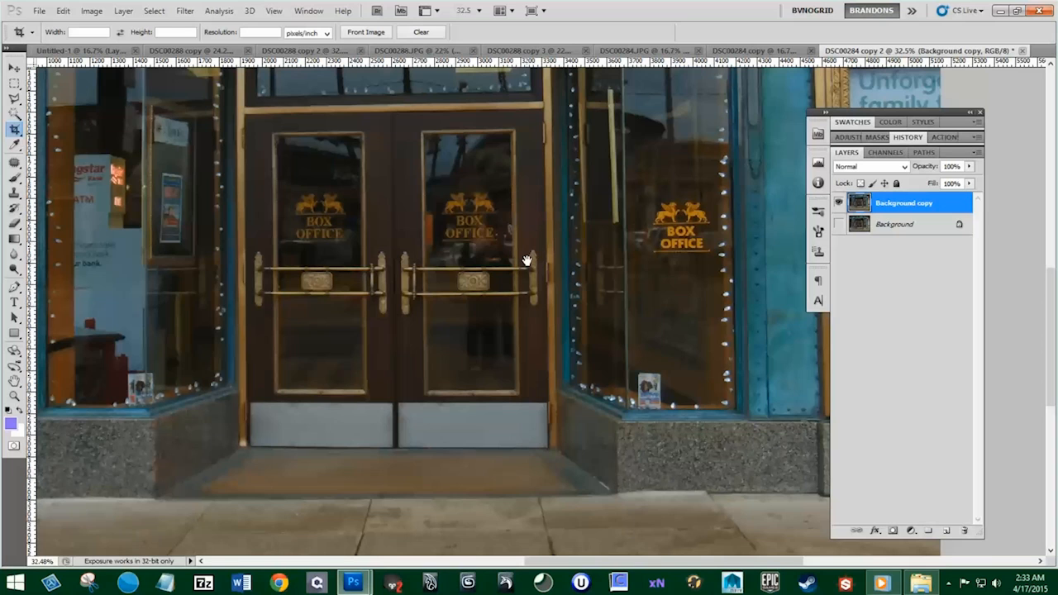
left_click_drag(527, 261, 591, 266)
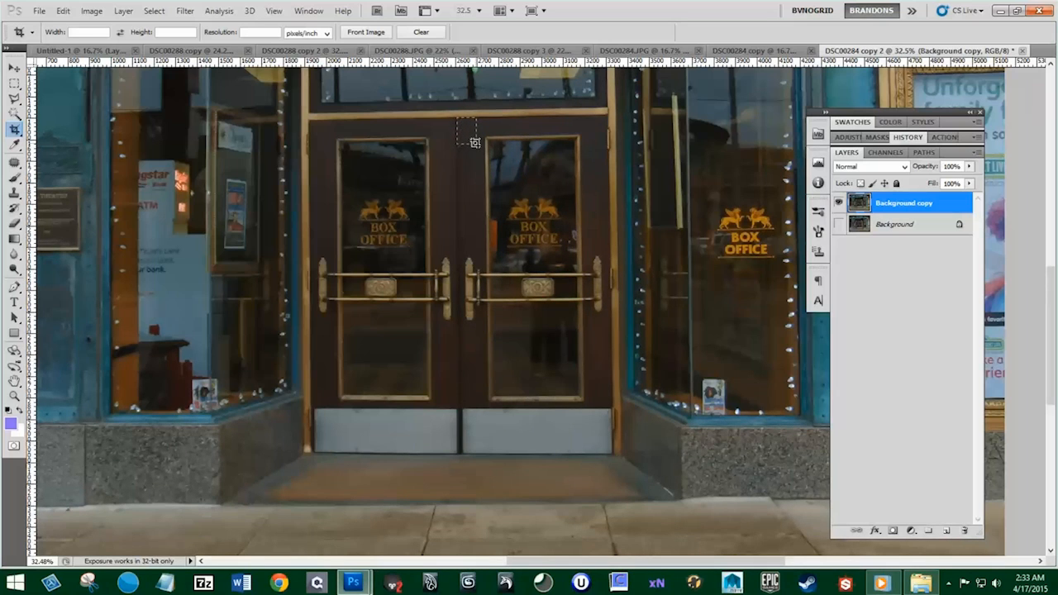
left_click_drag(475, 143, 477, 144)
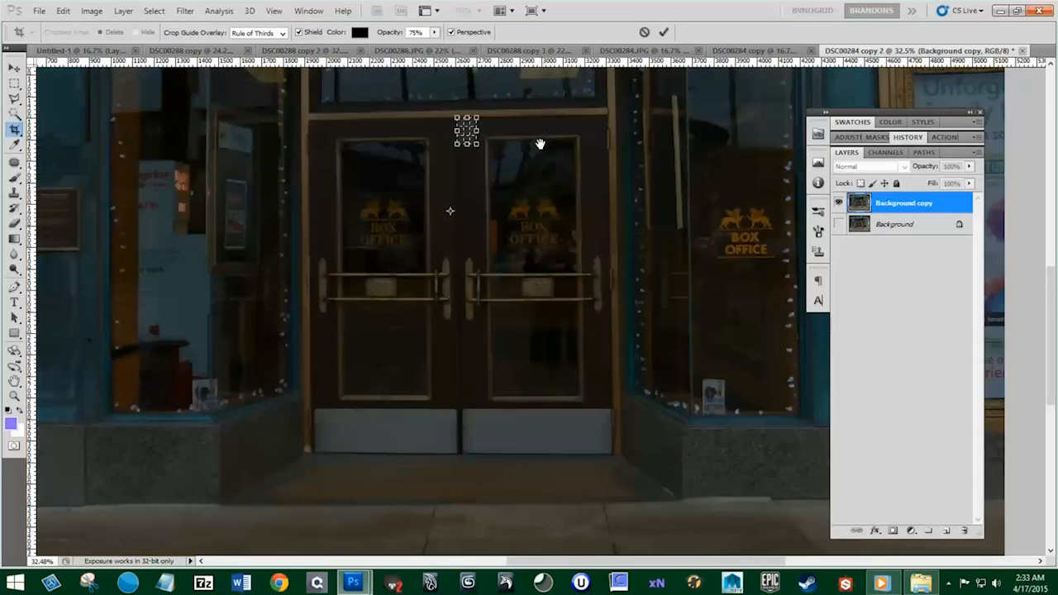
left_click_drag(541, 144, 524, 229)
left_click(639, 33)
Step: Draw a perspective crop around the right-hand box office door and fit its sides to the door's centre seam and outer frame
left_click_drag(602, 92, 480, 456)
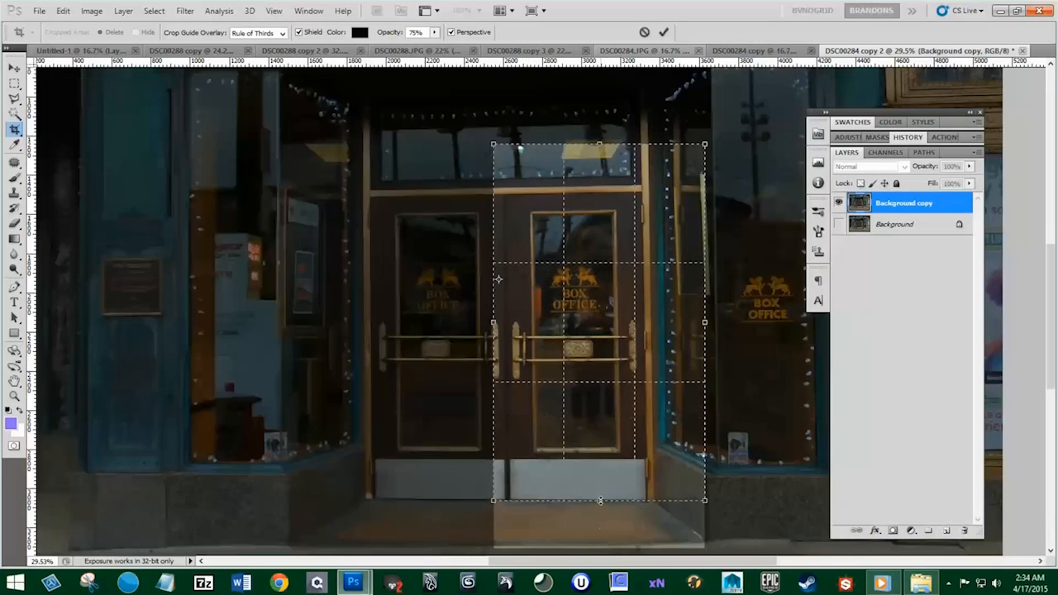
left_click_drag(494, 319, 507, 319)
left_click_drag(508, 146, 502, 145)
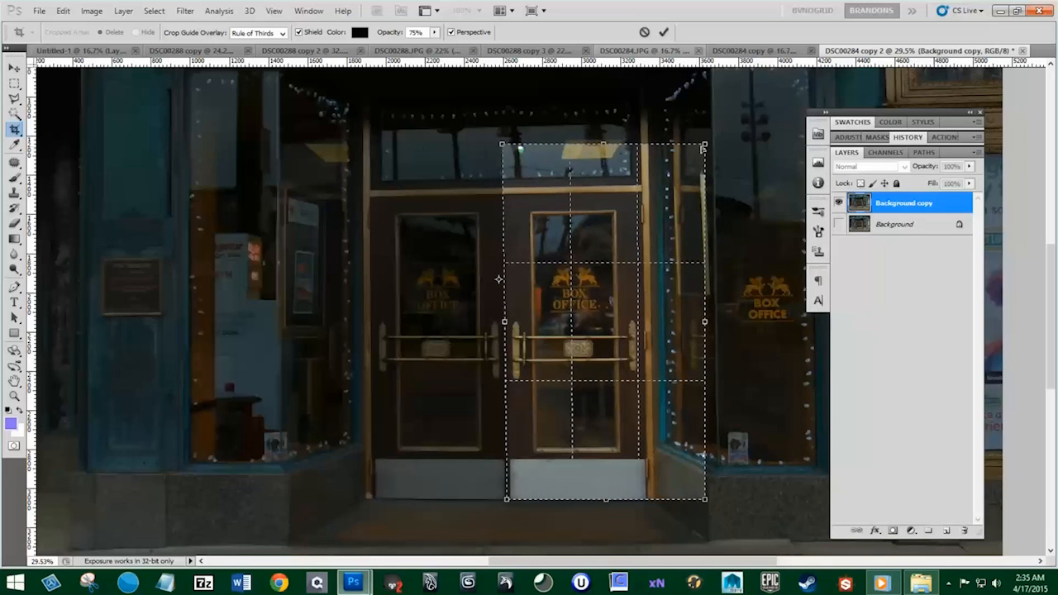
left_click_drag(704, 322, 661, 325)
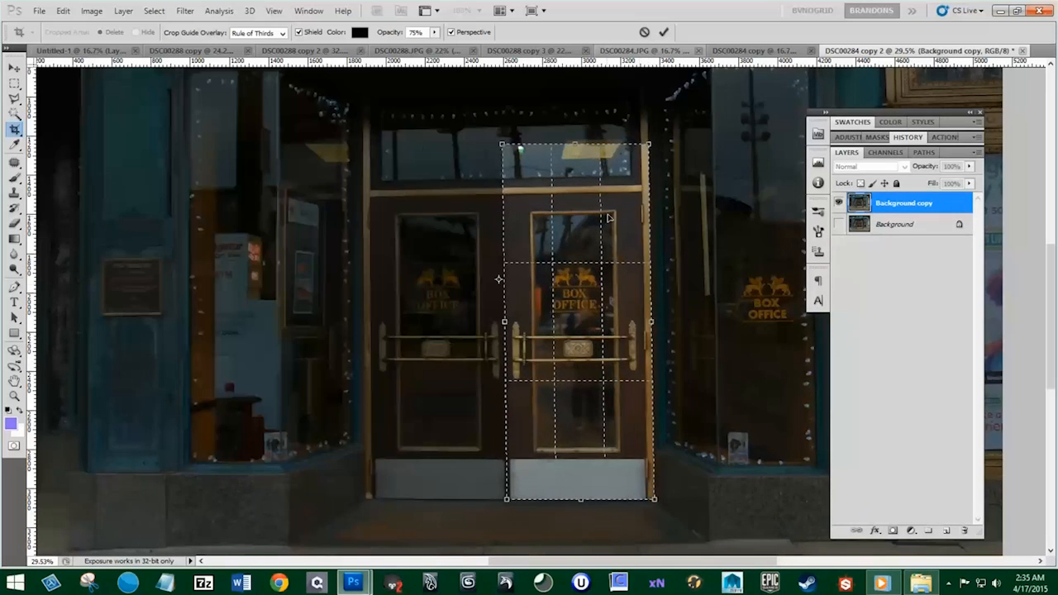
Step: Align the crop's top edge with the slope of the door header, then extend it above the transom window
left_click_drag(689, 179, 691, 258)
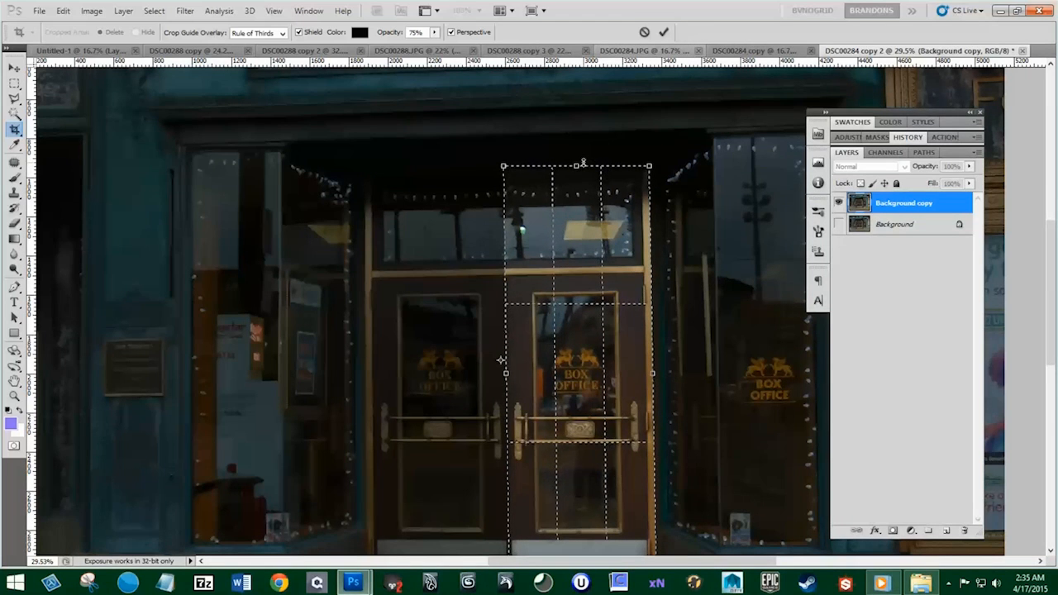
left_click_drag(699, 252, 693, 221)
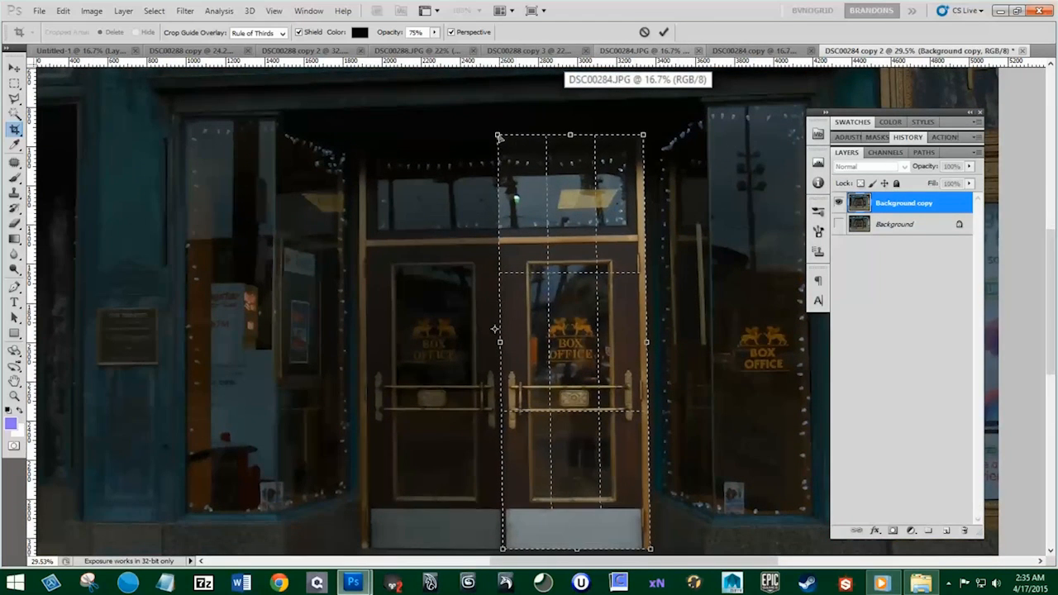
left_click_drag(499, 137, 499, 237)
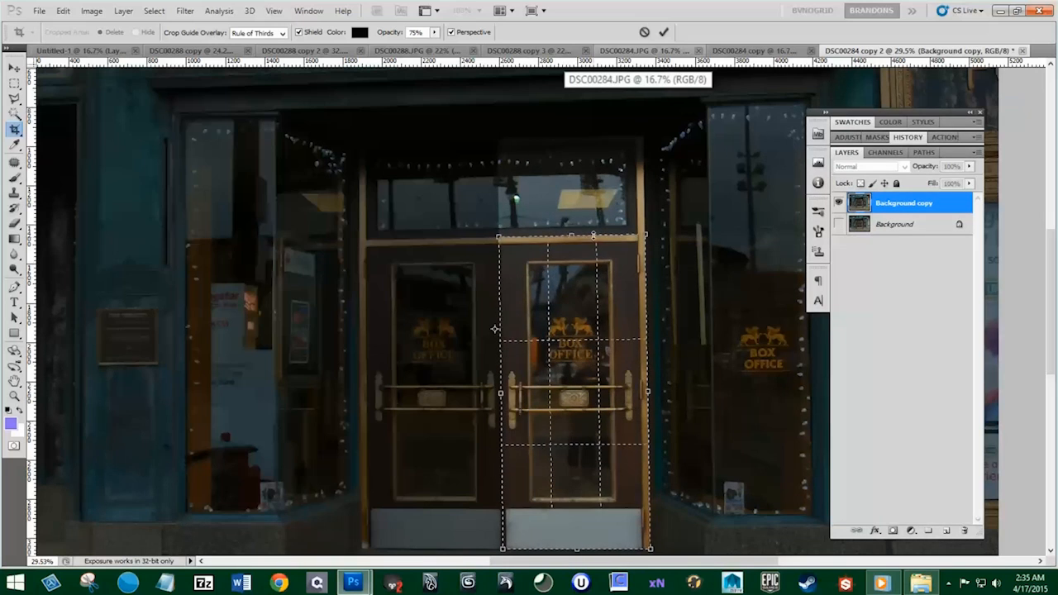
left_click_drag(593, 236, 583, 140)
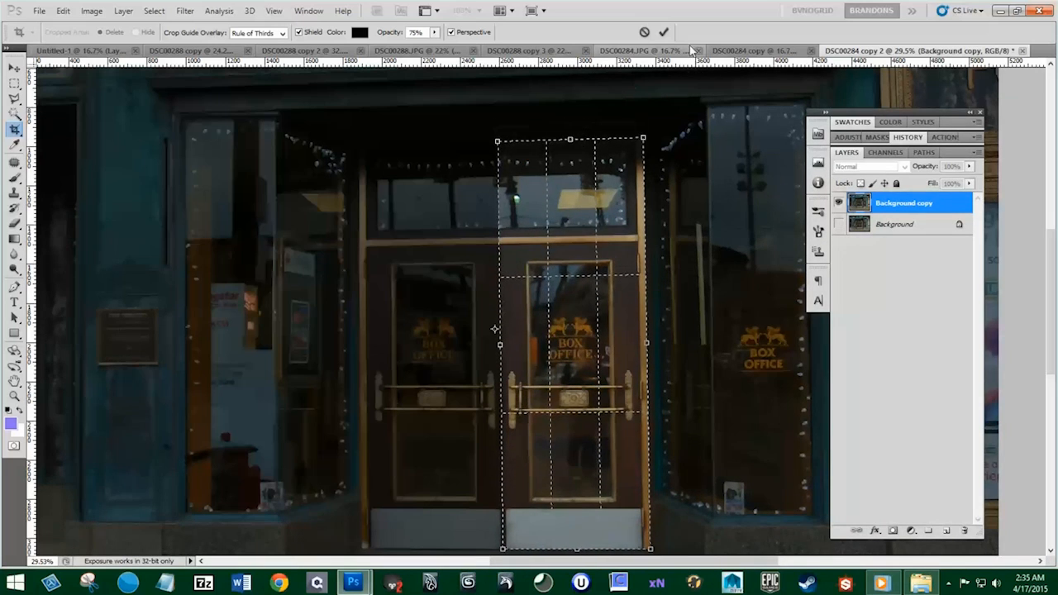
Step: Apply the perspective crop and place a horizontal guide along the top of the door's glass panel
left_click(664, 31)
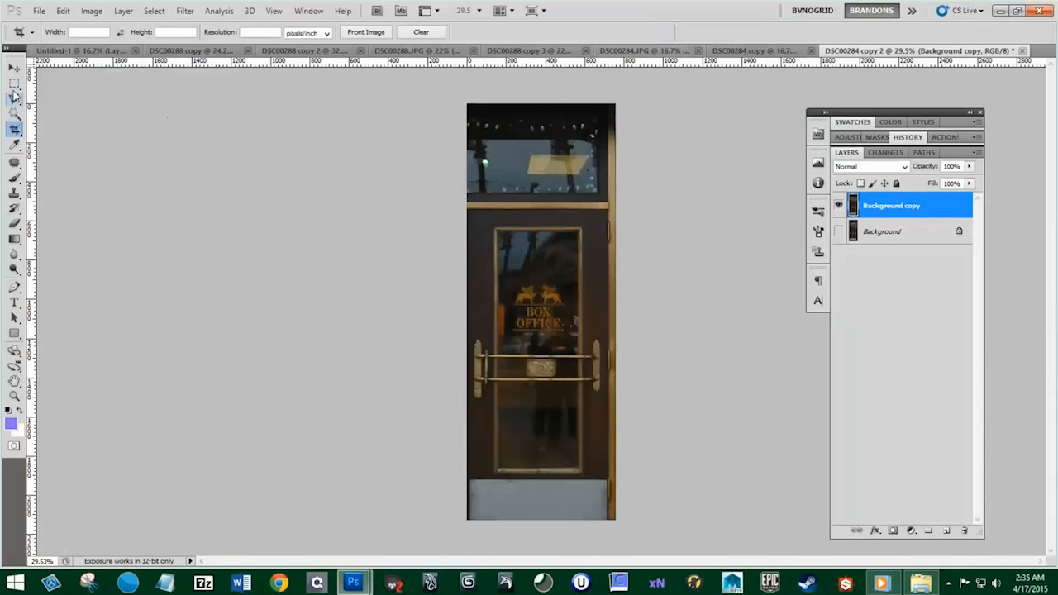
left_click(14, 86)
left_click_drag(655, 69, 619, 226)
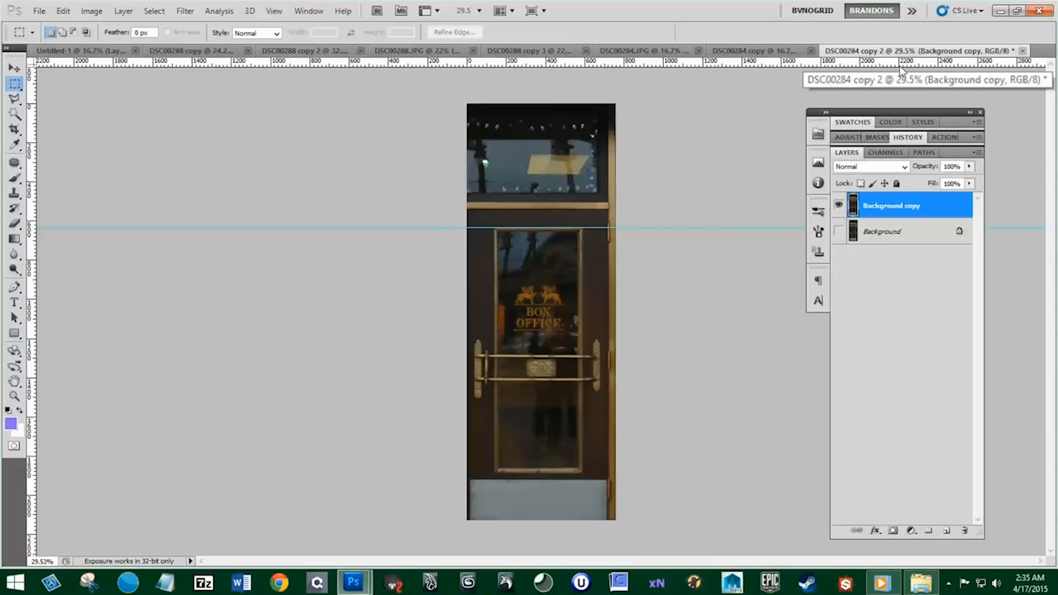
Step: Float the cropped door's window over the Untitled-1 sheet and copy the door into it, accepting the bit depth difference
left_click_drag(887, 52, 709, 220)
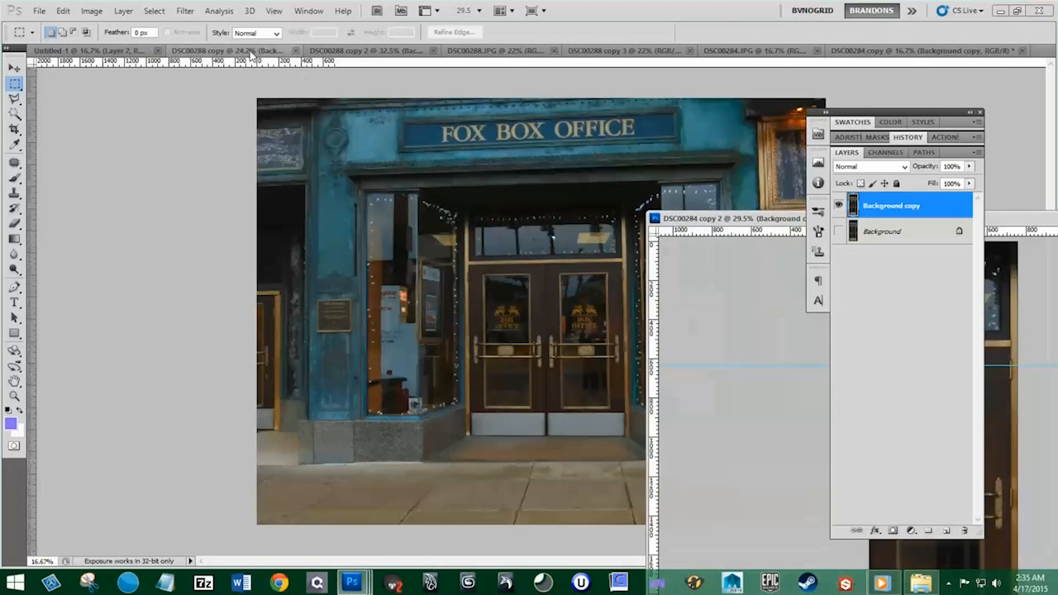
left_click(249, 52)
left_click(132, 51)
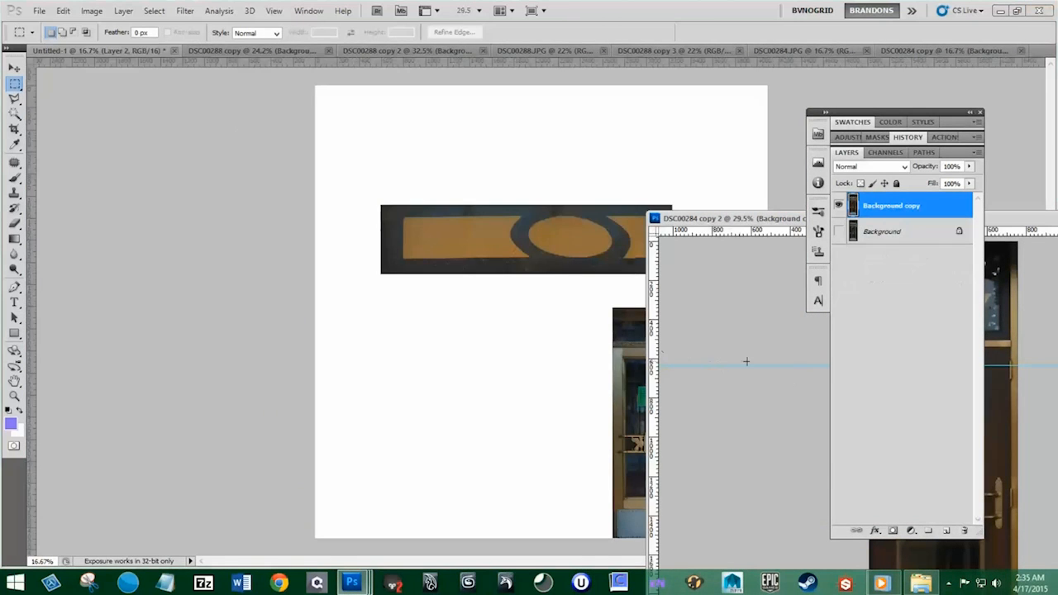
key("v")
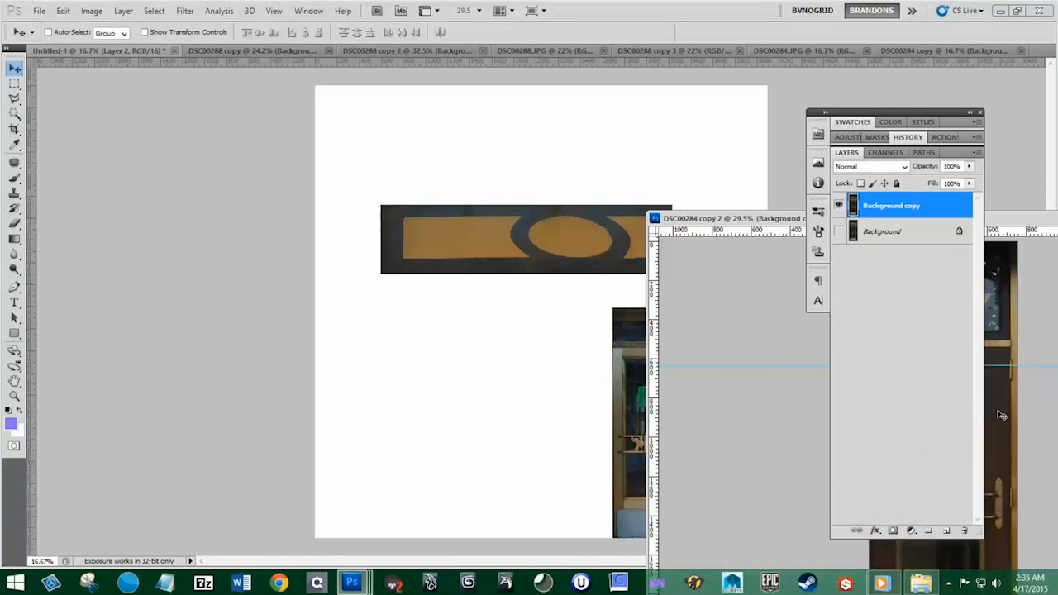
left_click_drag(1002, 415, 515, 406)
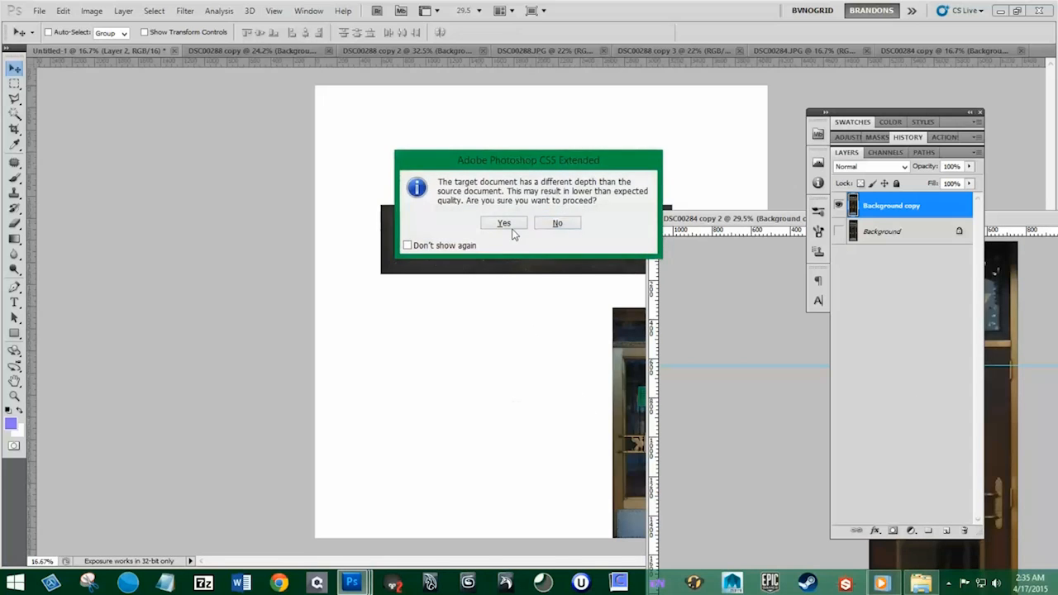
left_click(512, 232)
Step: Shift the floating window aside, move the copied door below the floor panel, and dock the source window again
left_click_drag(736, 217, 308, 94)
left_click_drag(397, 97, 711, 116)
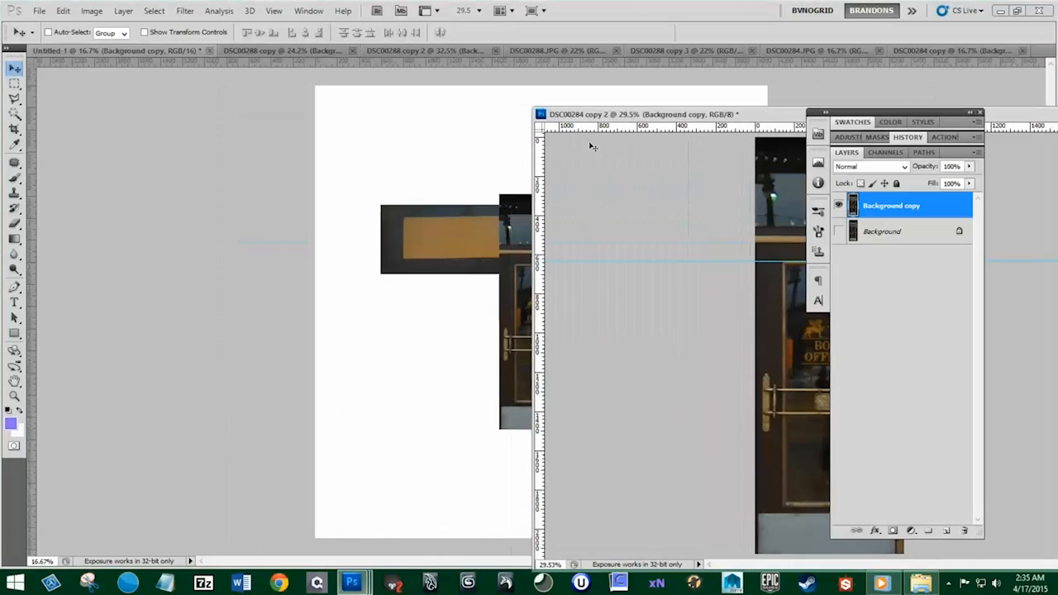
left_click(511, 269)
left_click_drag(511, 270, 444, 357)
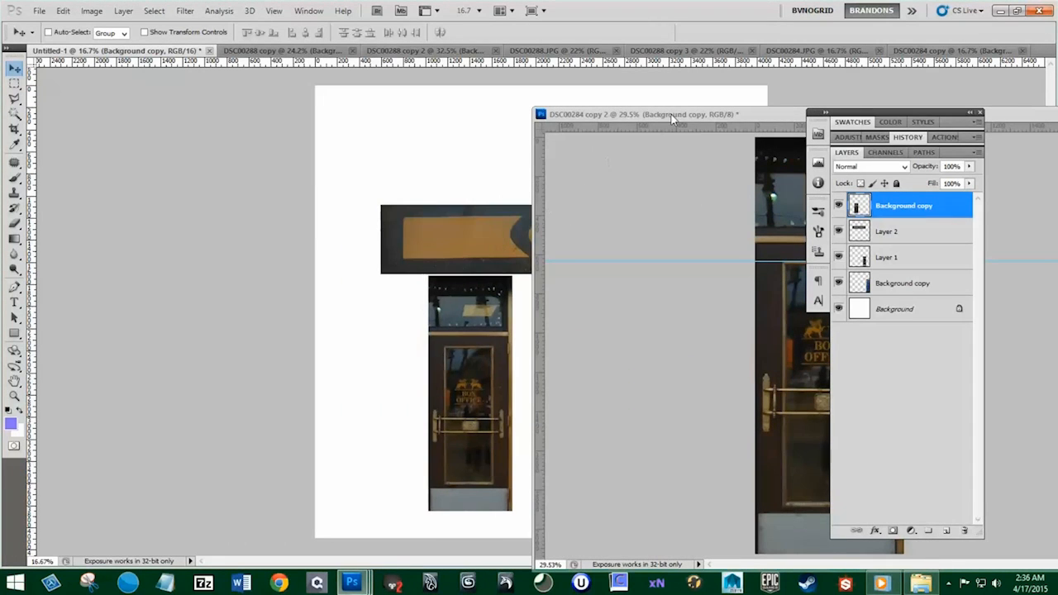
left_click_drag(671, 116, 562, 51)
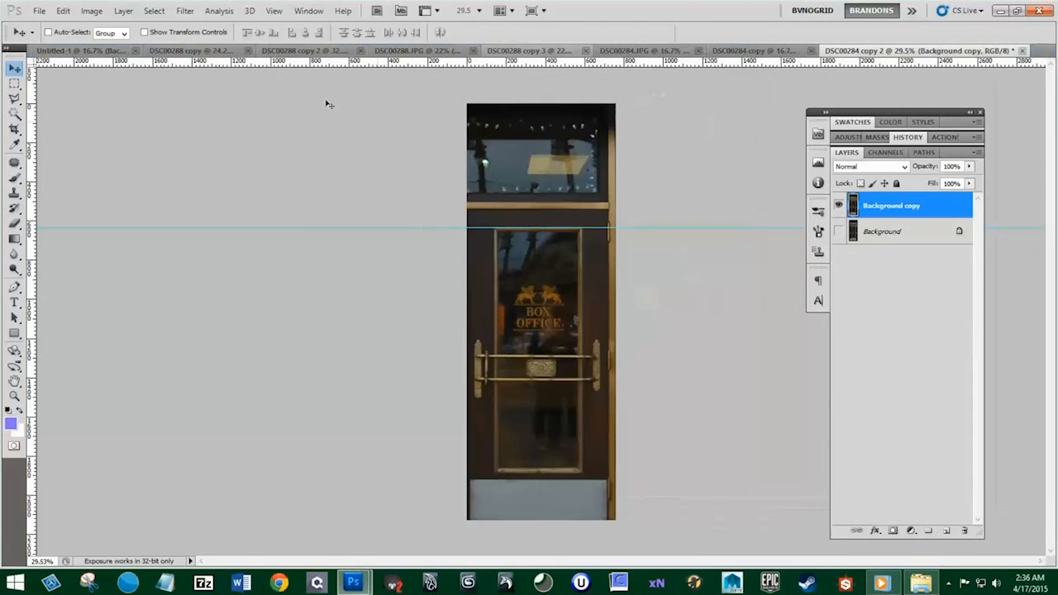
Step: Place the box office door against the existing door at the Untitled-1 sheet's bottom edge and add a horizontal guide across both doors
left_click_drag(329, 104, 588, 373)
left_click_drag(658, 67, 648, 348)
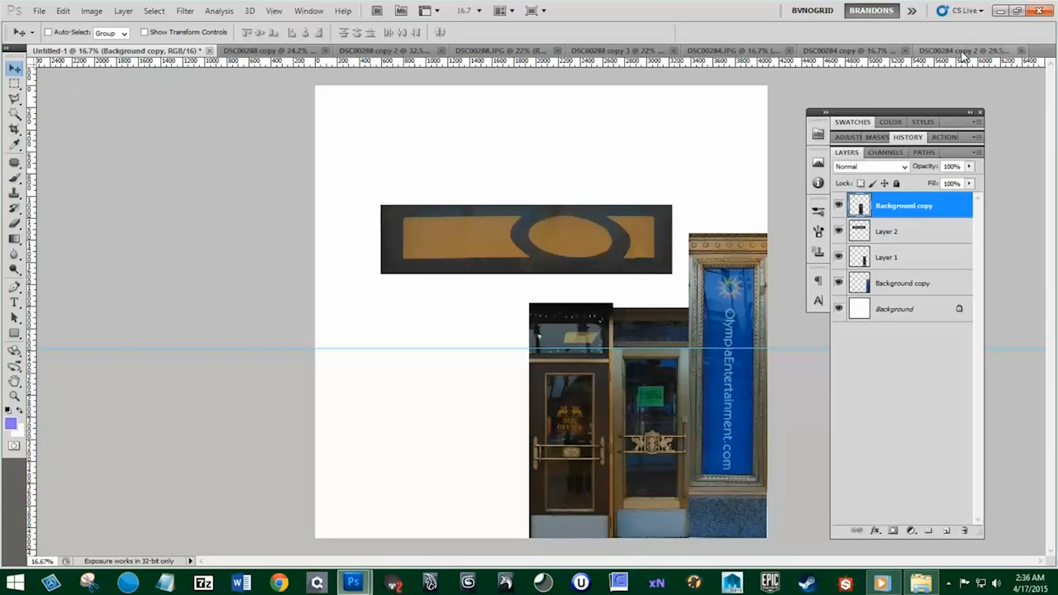
Step: Review the DSC00284 copy image, then switch to File Explorer and preview DSC00291.JPG in the Reference folder
left_click(959, 50)
left_click(773, 50)
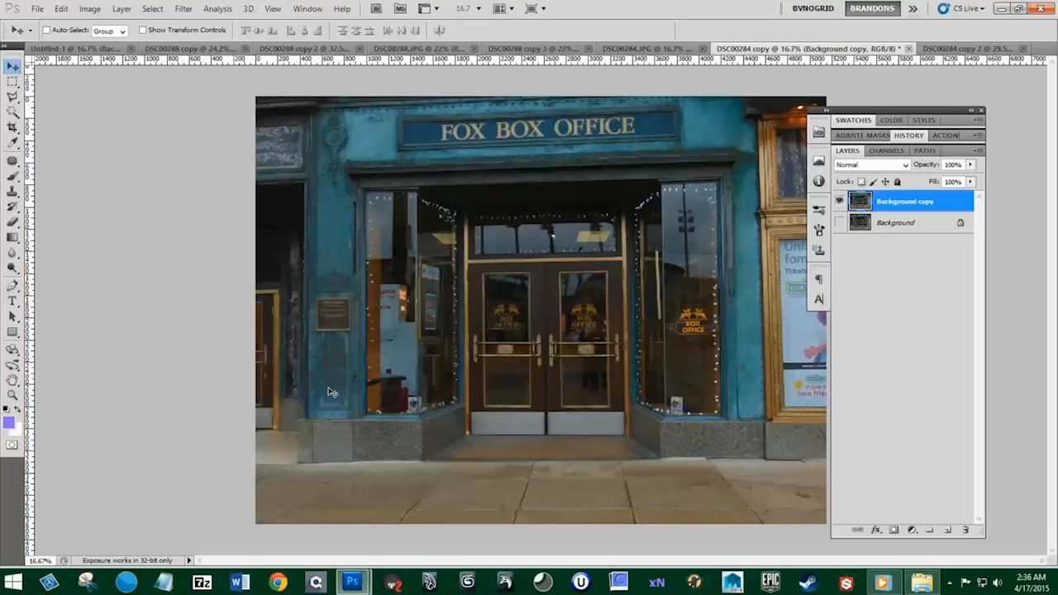
left_click(922, 582)
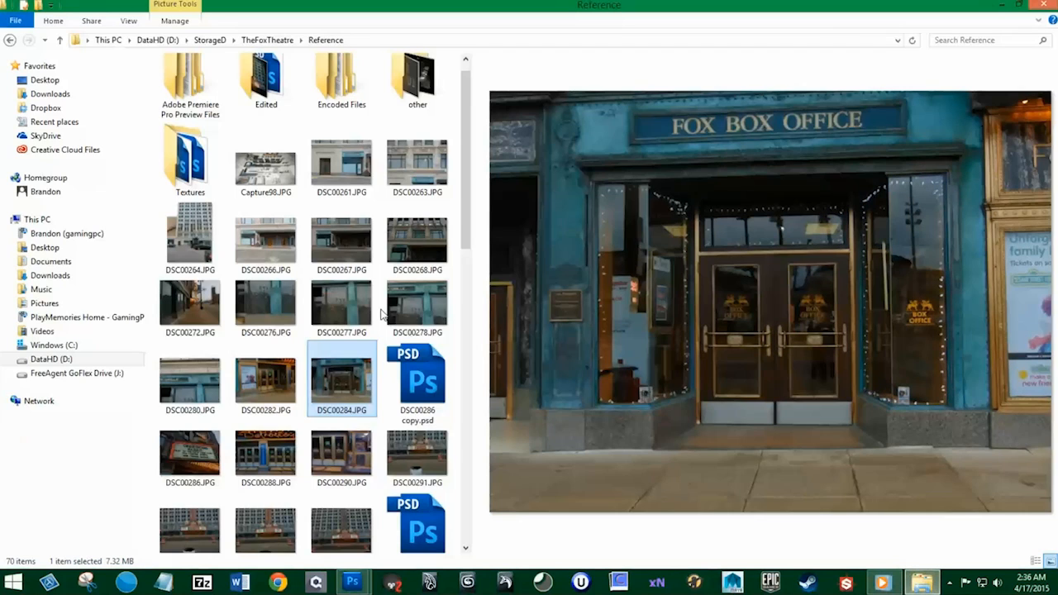
left_click(410, 452)
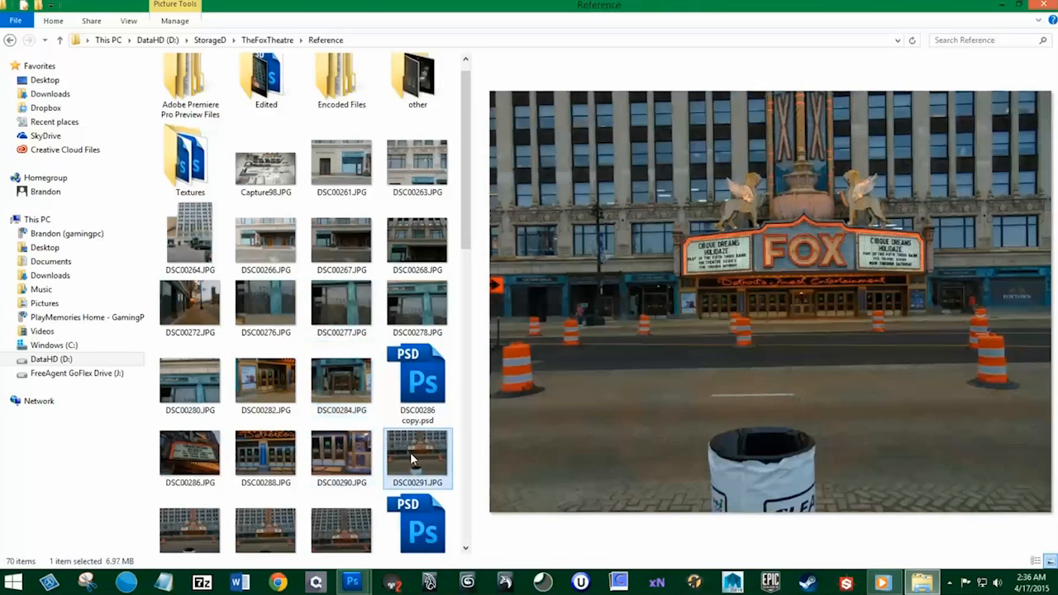
Step: Look through the Reference folder's photos, including DSC00323 to DSC00326, DSC00314, DSC00311 and DSC00312, for a shot showing the theatre doors together
scroll(391, 442, "down", 2)
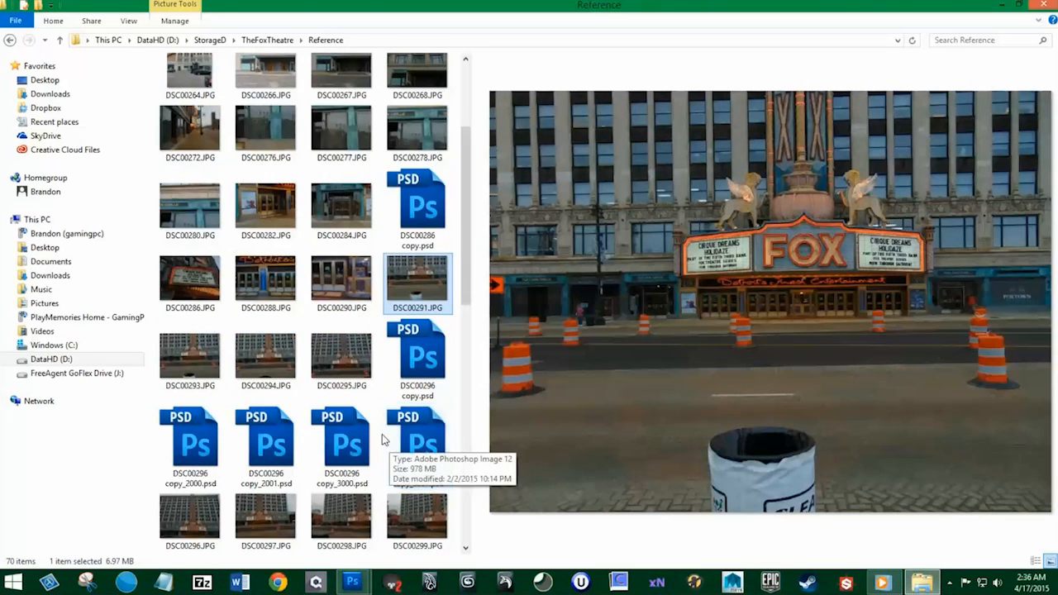
scroll(354, 414, "down", 6)
left_click(395, 430)
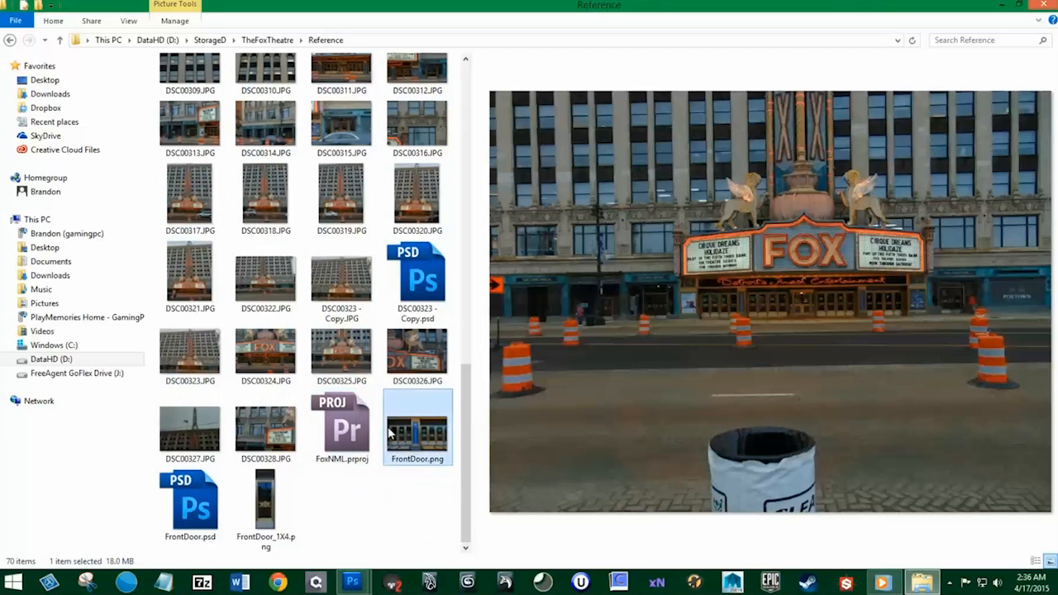
left_click(277, 434)
left_click(189, 429)
left_click(417, 356)
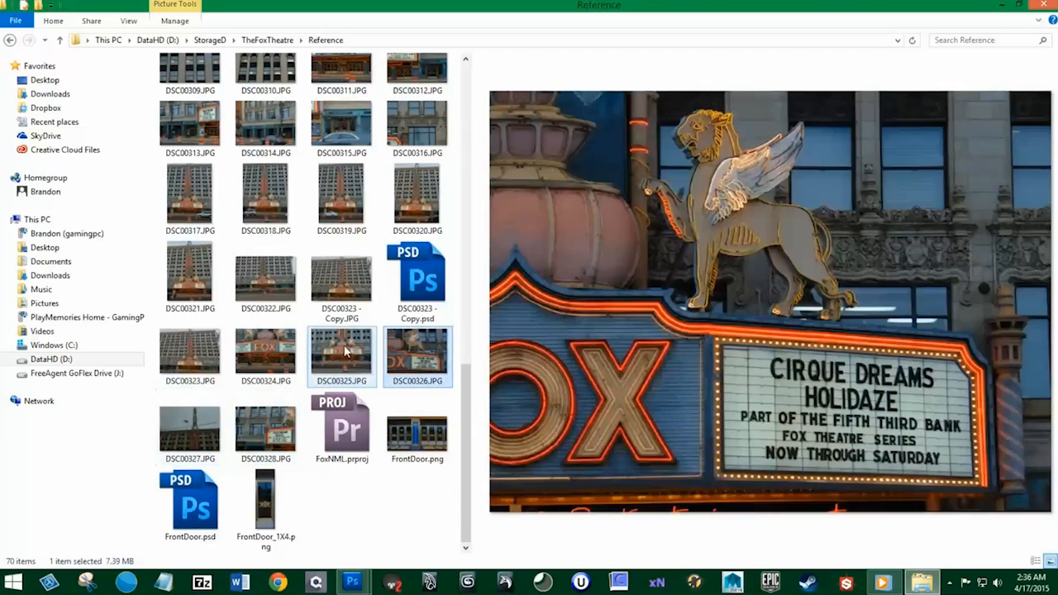
left_click(341, 355)
left_click(273, 356)
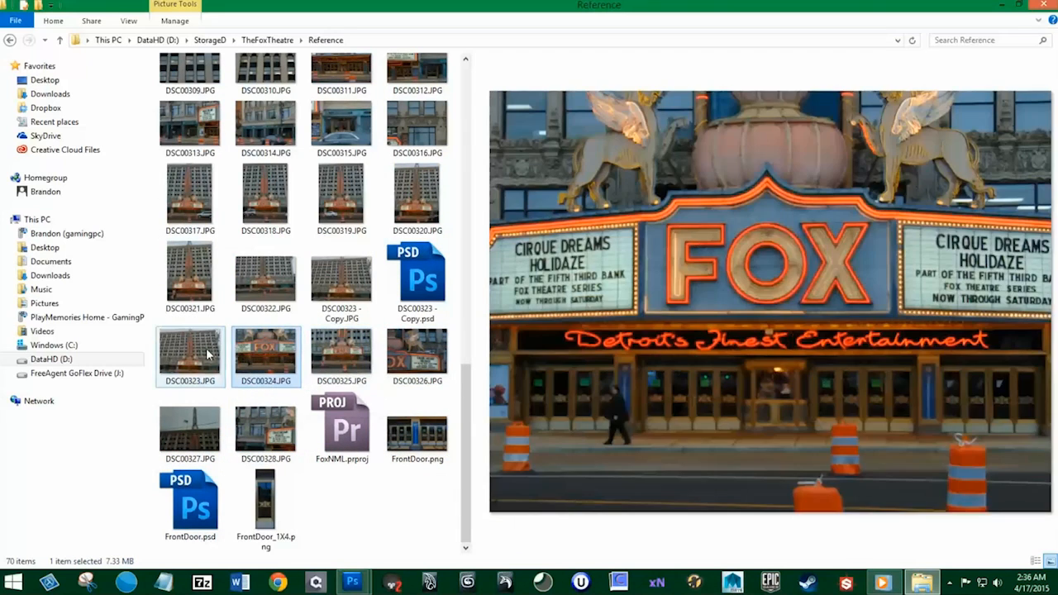
left_click(205, 354)
left_click(248, 134)
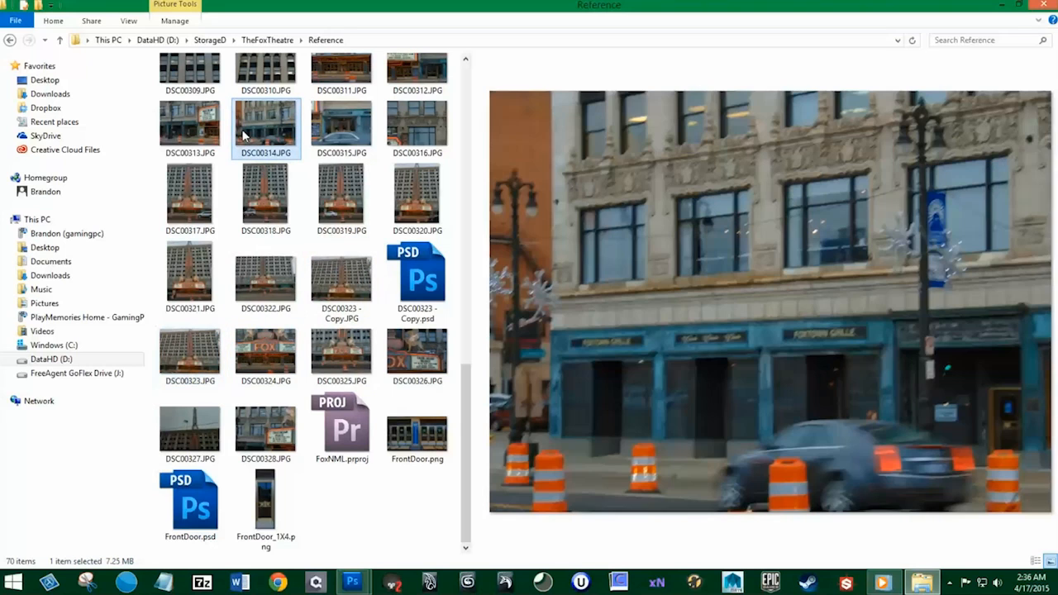
scroll(273, 110, "up", 2)
left_click(345, 202)
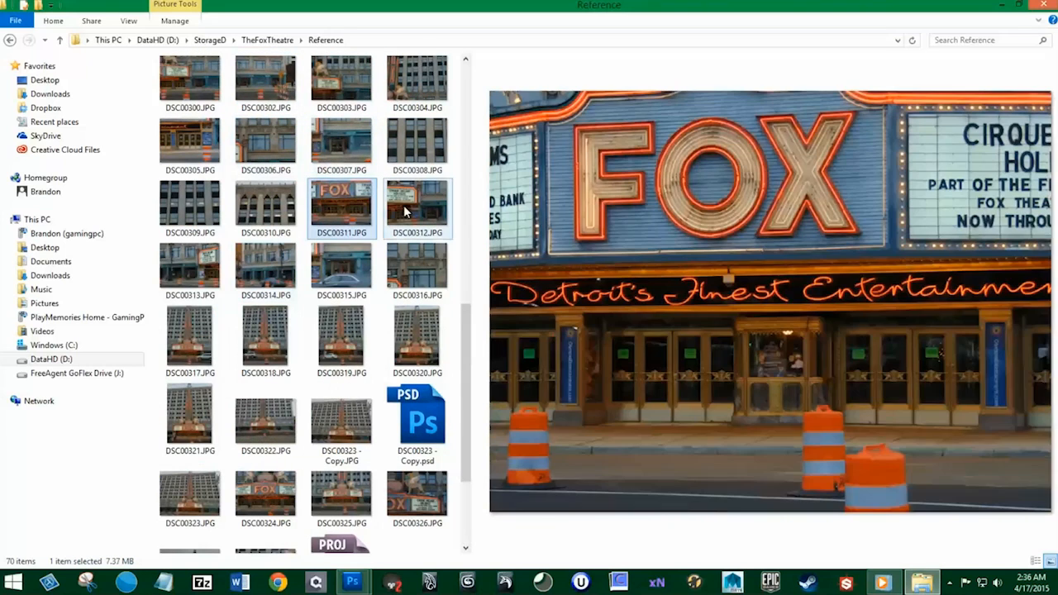
left_click(397, 214)
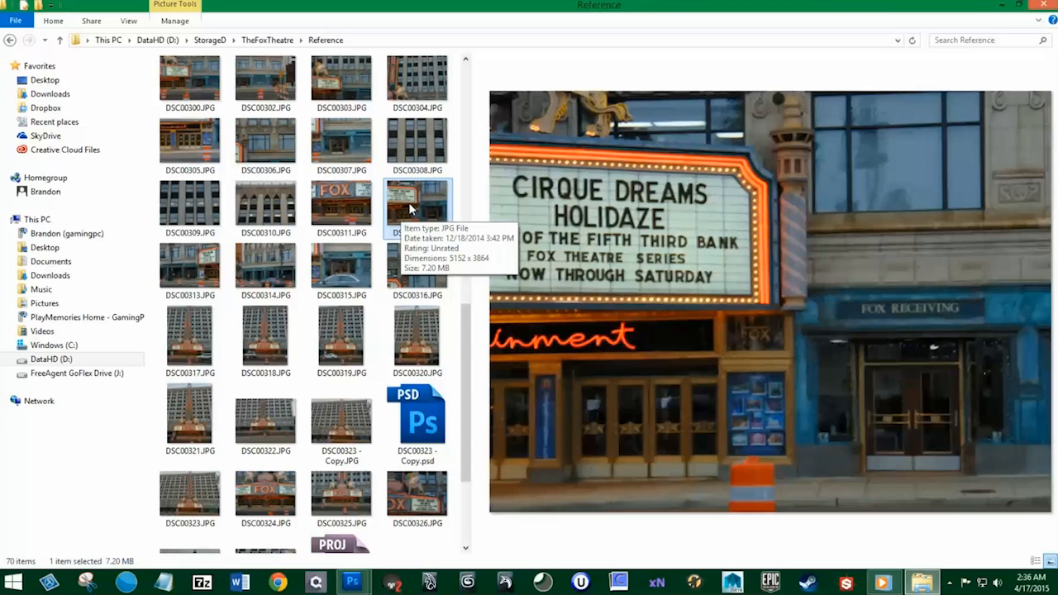
scroll(428, 219, "up", 3)
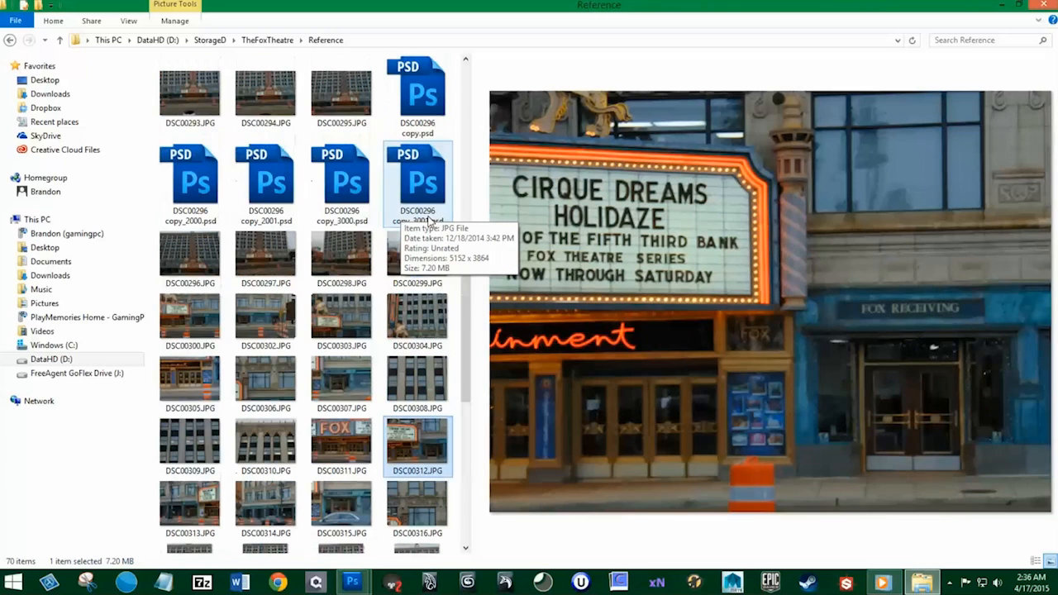
Step: Compare DSC00307.JPG with DSC00312.JPG and open DSC00312.JPG in Photoshop
left_click(342, 377)
left_click(418, 449)
left_click(345, 382)
left_click(418, 448)
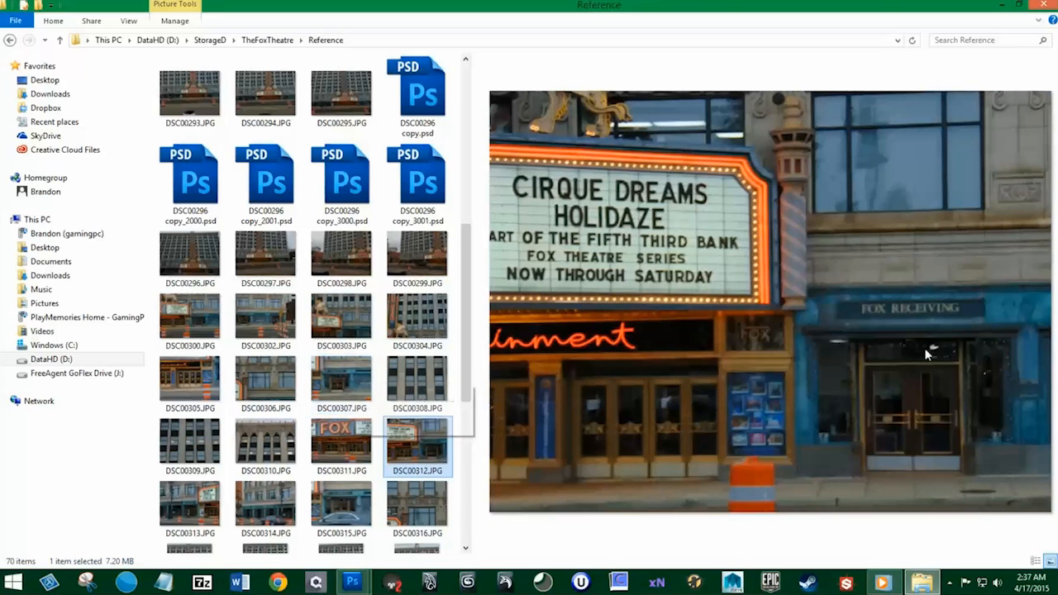
left_click(355, 388)
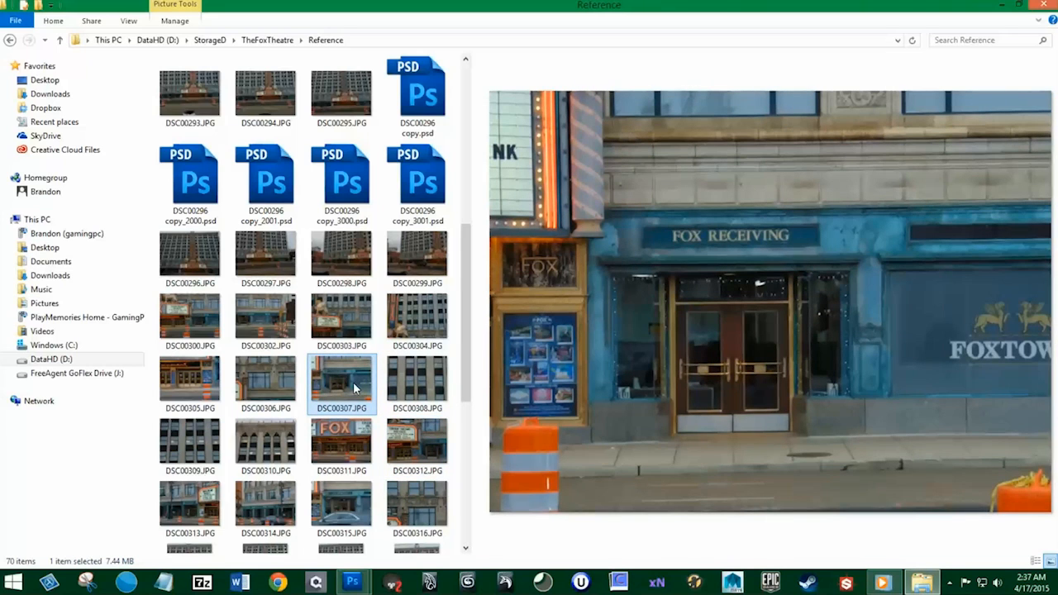
left_click(404, 436)
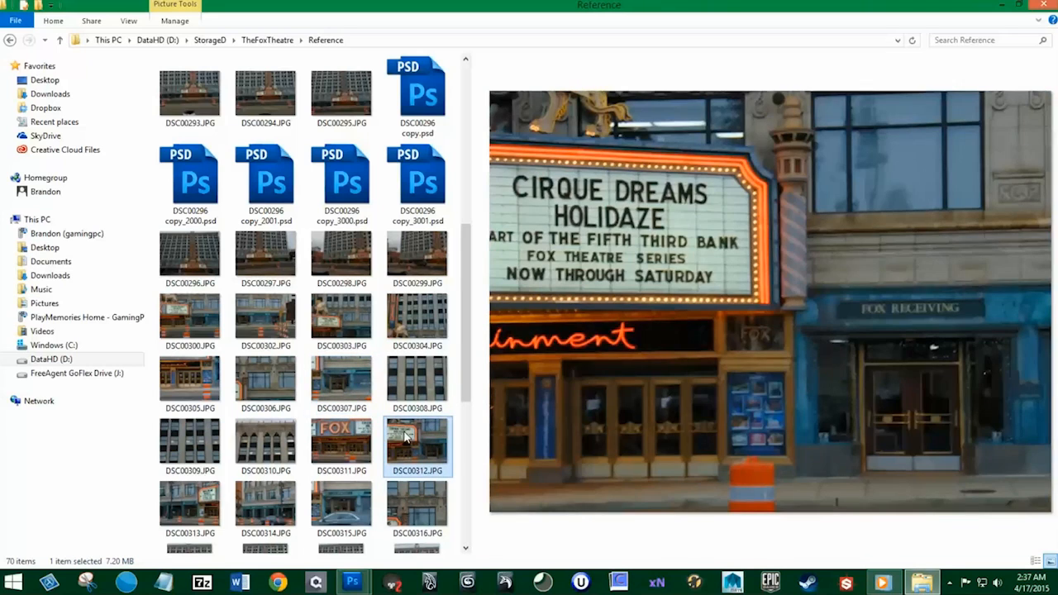
right_click(405, 438)
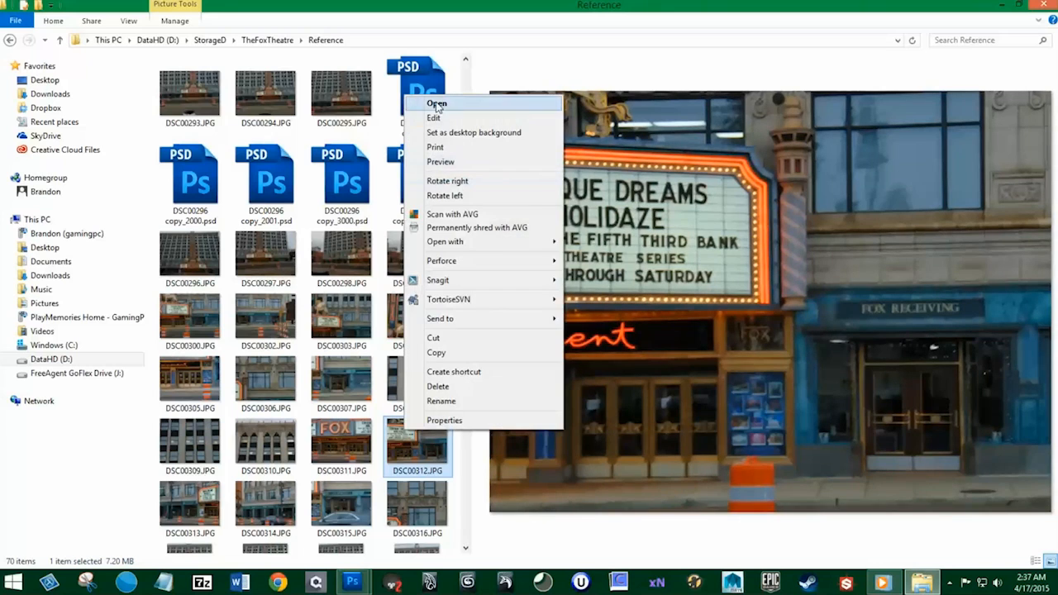
left_click(420, 101)
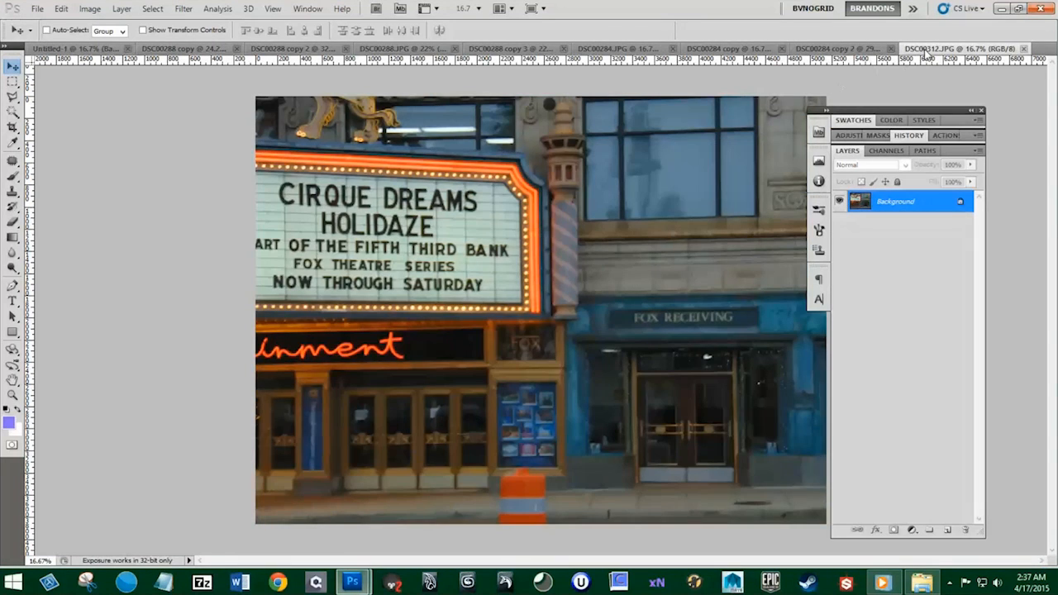
Step: Float DSC00312.JPG over the Untitled-1 sheet, copy the photo into it accepting the bit depth difference, and dock the source window again
left_click_drag(927, 51, 608, 276)
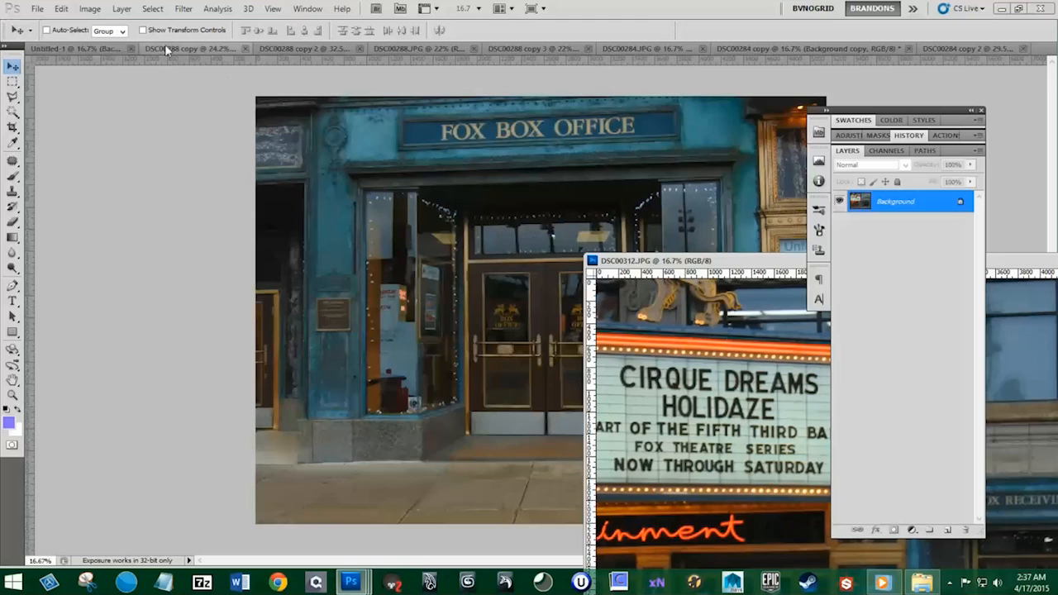
left_click(102, 49)
left_click_drag(759, 359, 496, 304)
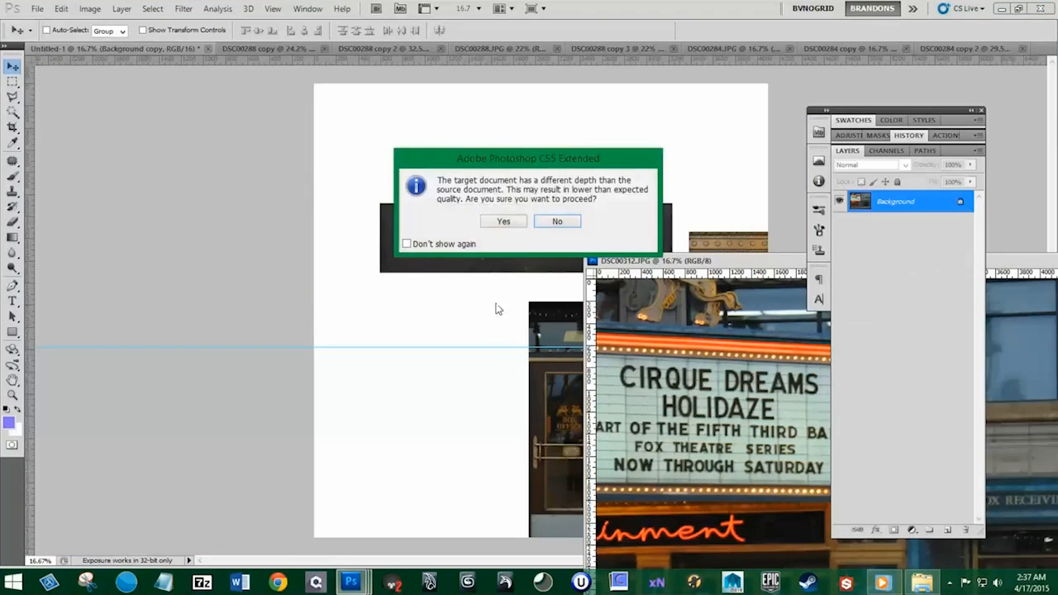
left_click(502, 223)
left_click_drag(710, 261, 531, 49)
left_click(82, 50)
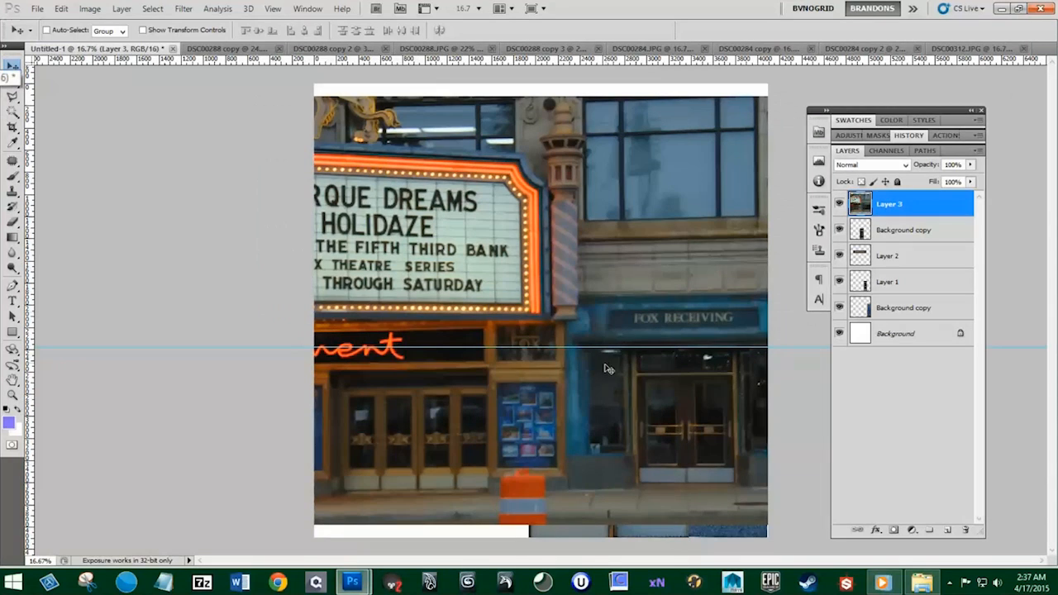
Step: Align the copied photo with the sheet's lower-left corner and bring the four existing piece layers above it in the layer order
left_click_drag(608, 395, 611, 306)
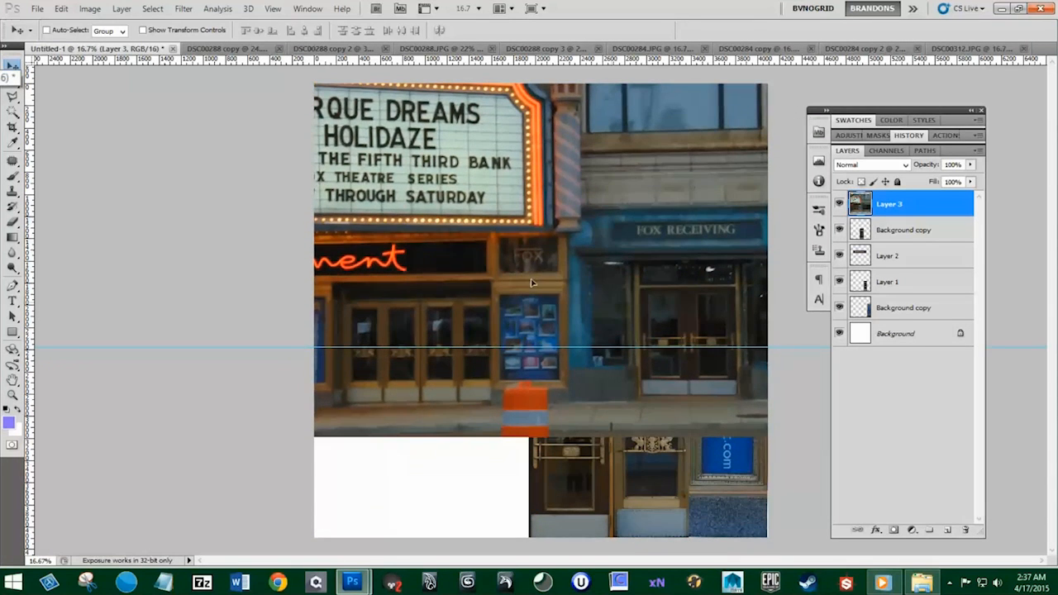
left_click_drag(530, 283, 508, 361)
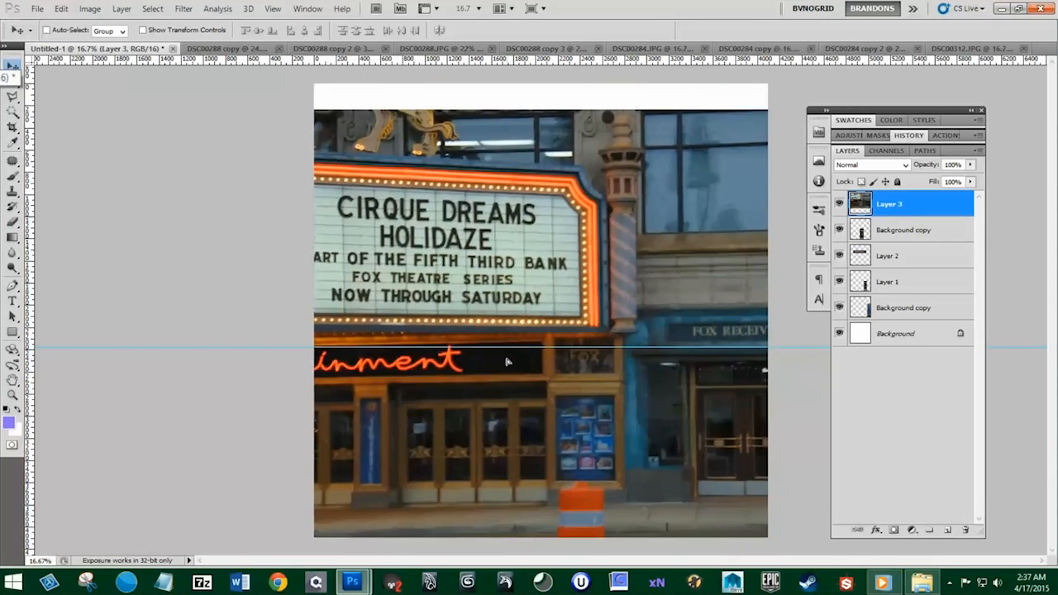
left_click(889, 232)
left_click(889, 307, "shift")
left_click_drag(890, 225, 896, 201)
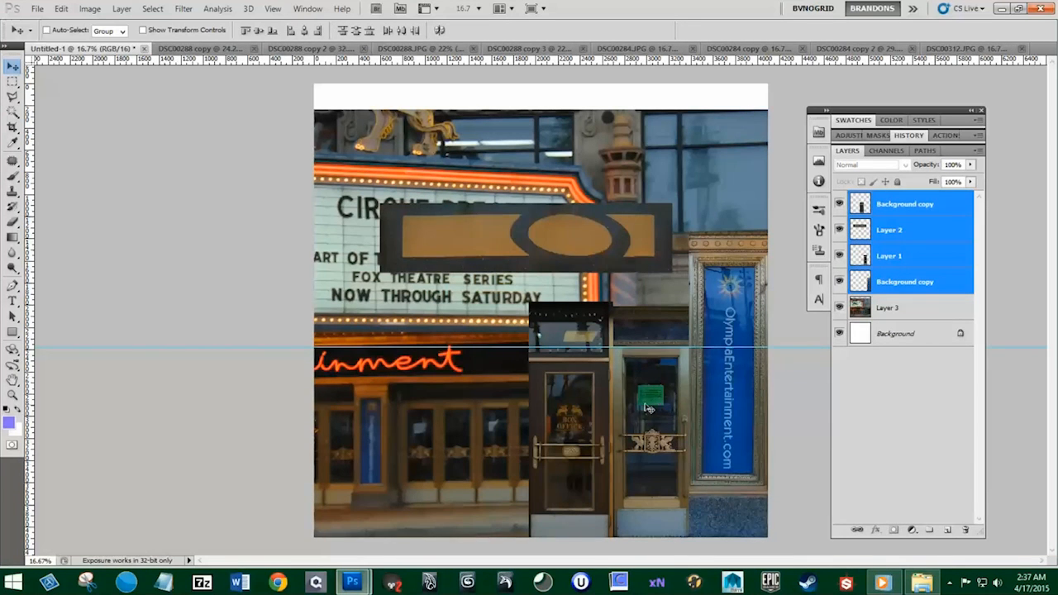
Step: Shift the four cropped pieces together over the photo's entrance doors and hide the floor panel and pillar, leaving both doors shown
left_click_drag(648, 408, 468, 374)
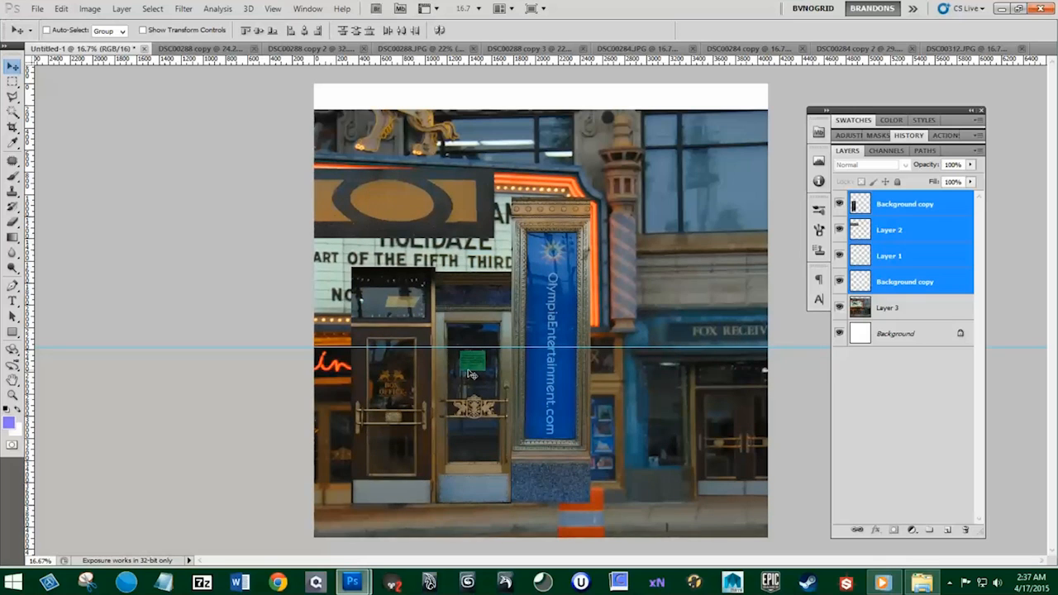
left_click(839, 205)
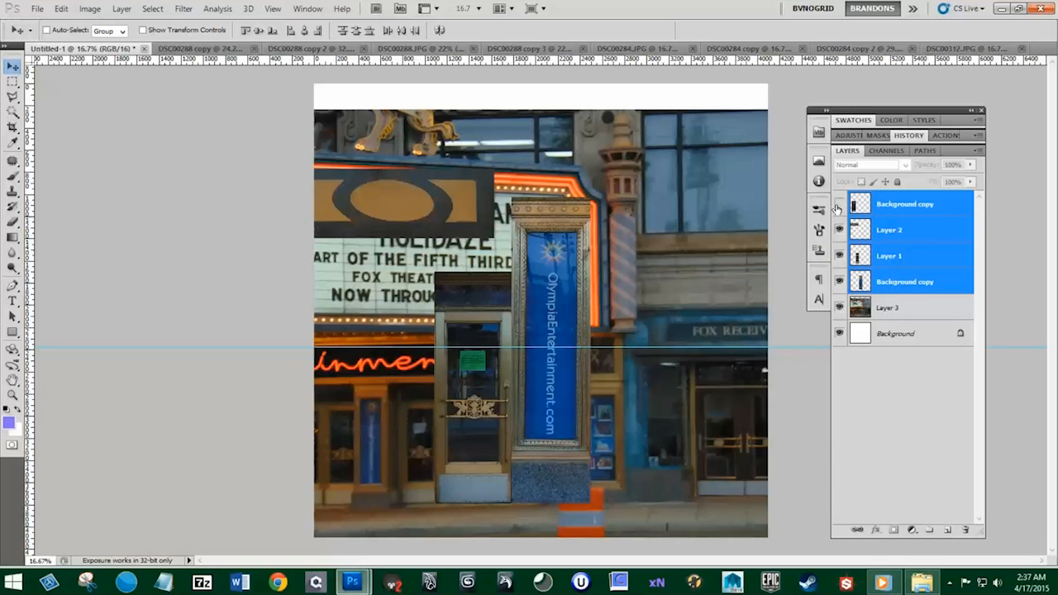
left_click(839, 204)
left_click(839, 229)
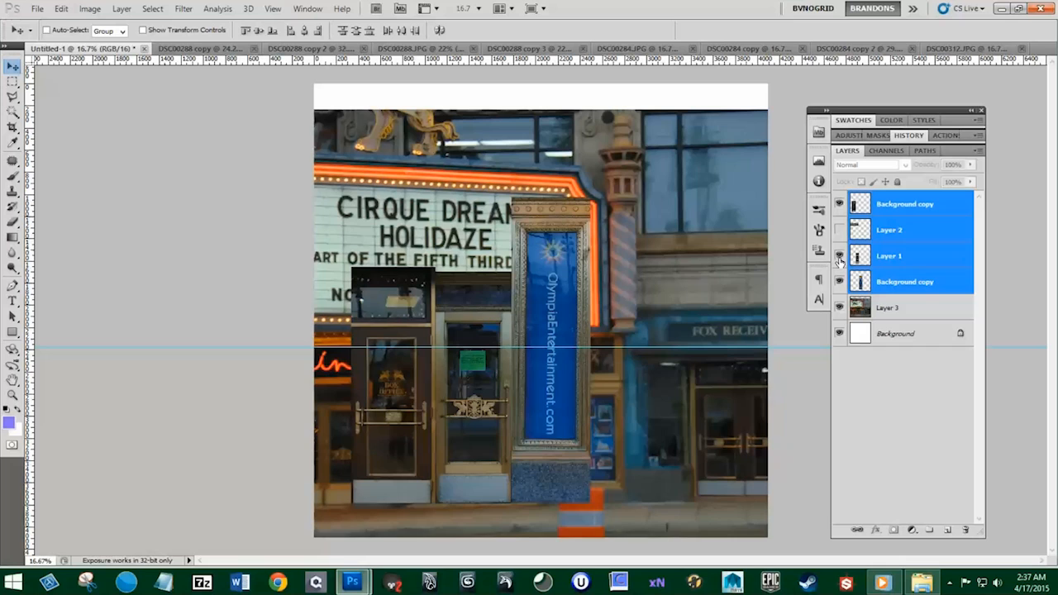
left_click(840, 259)
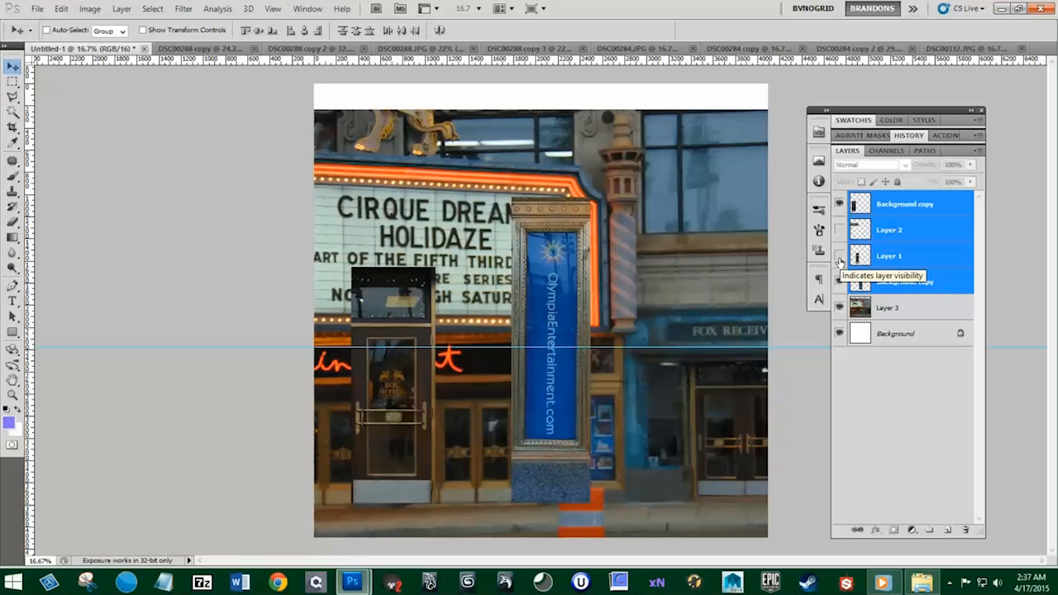
left_click(891, 307)
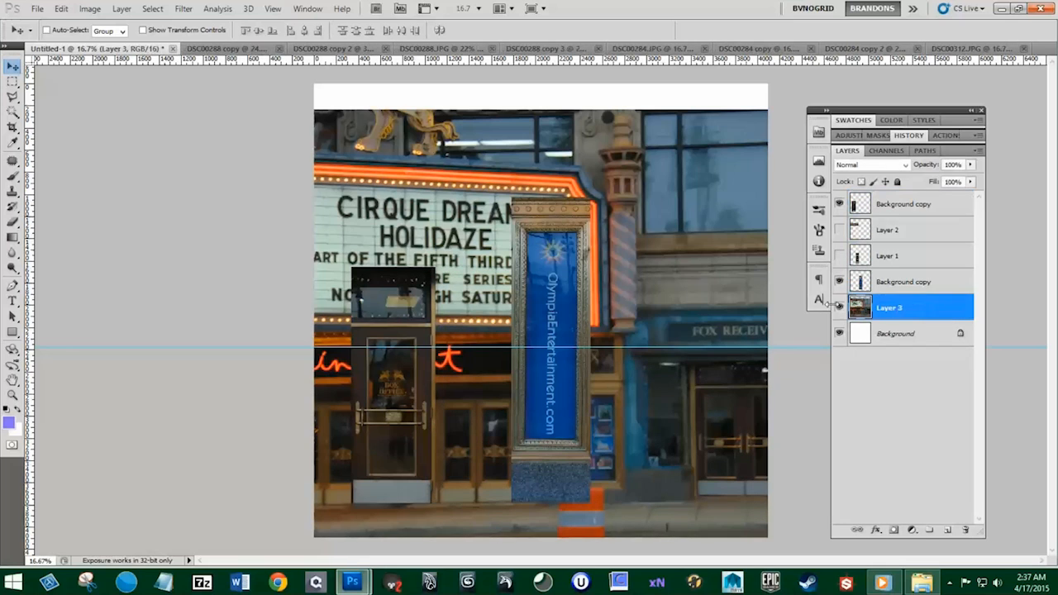
left_click(840, 256)
left_click(840, 282)
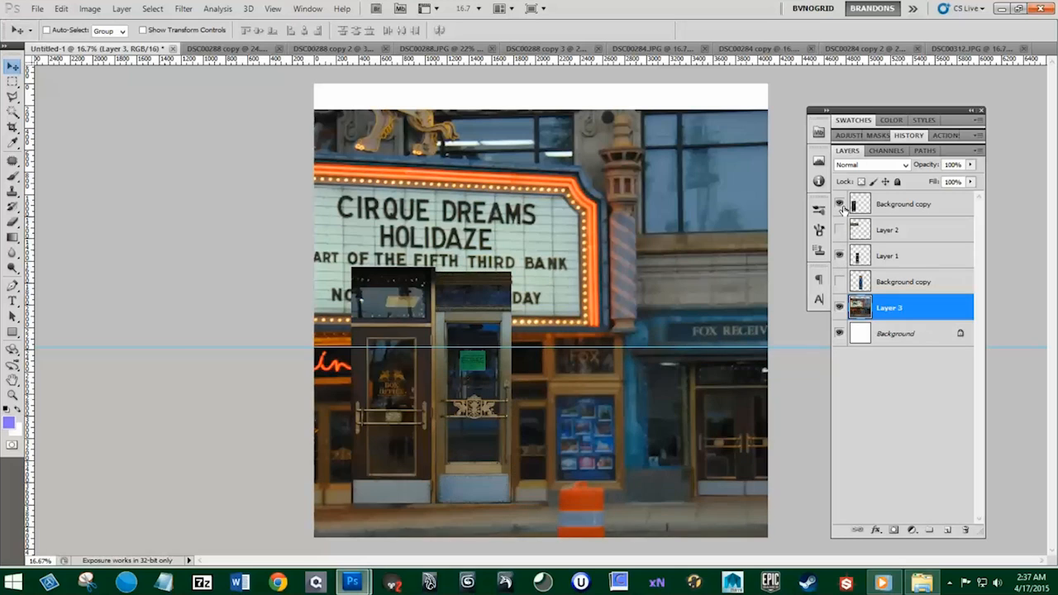
Step: Scale the theatre photo proportionally to about 193% and position it so its entrance doors line up with the cropped front door
key("ctrl+t")
key("ctrl+minus")
key("ctrl+minus")
key("ctrl+minus")
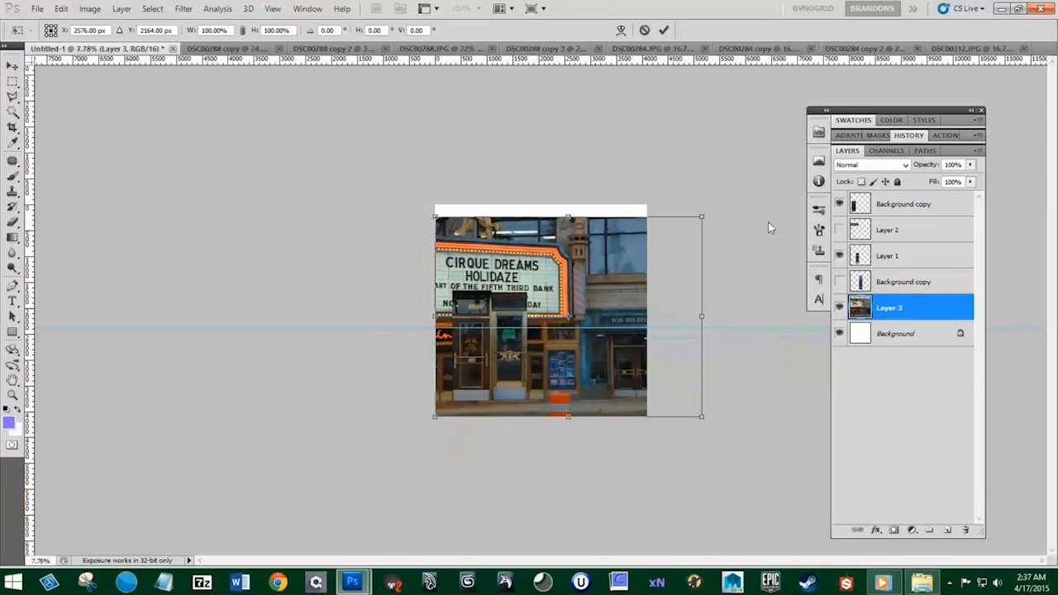
left_click_drag(704, 216, 926, 67)
left_click_drag(719, 234, 674, 245)
left_click_drag(391, 428, 381, 432)
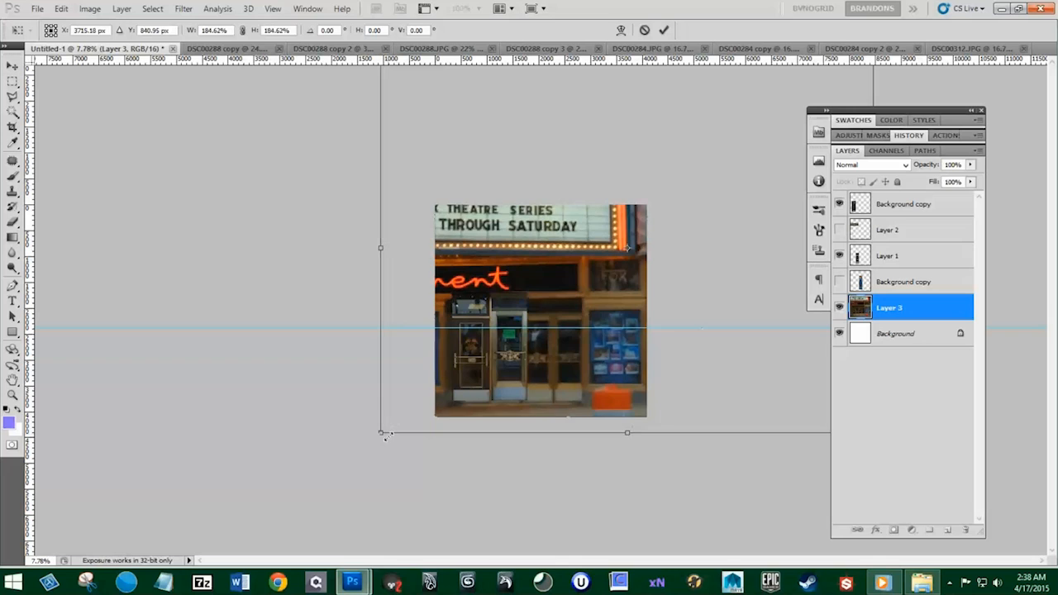
left_click_drag(571, 401, 569, 400)
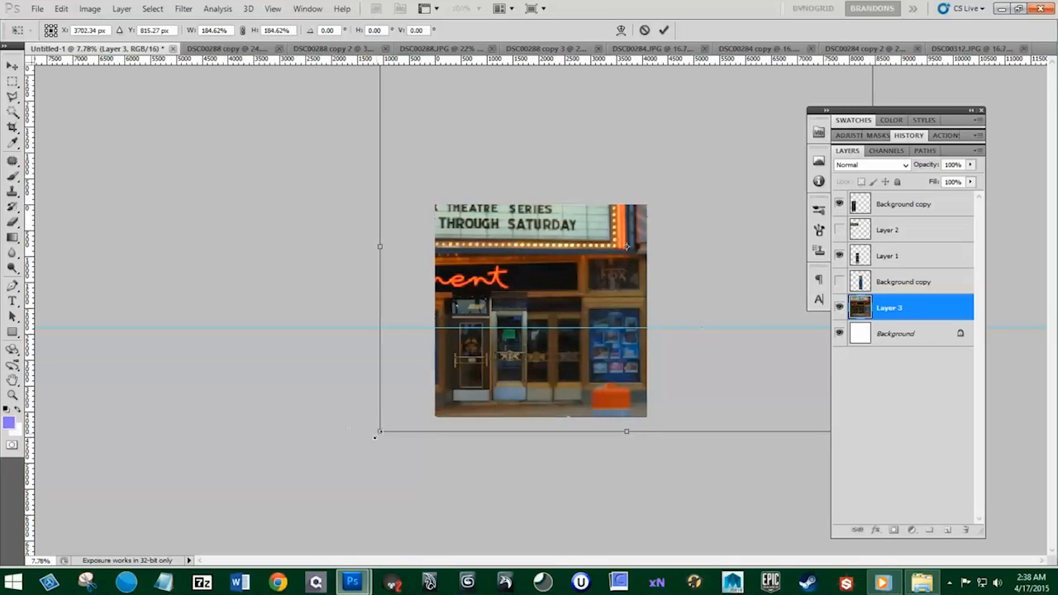
left_click_drag(378, 434, 367, 441)
left_click_drag(547, 411, 552, 404)
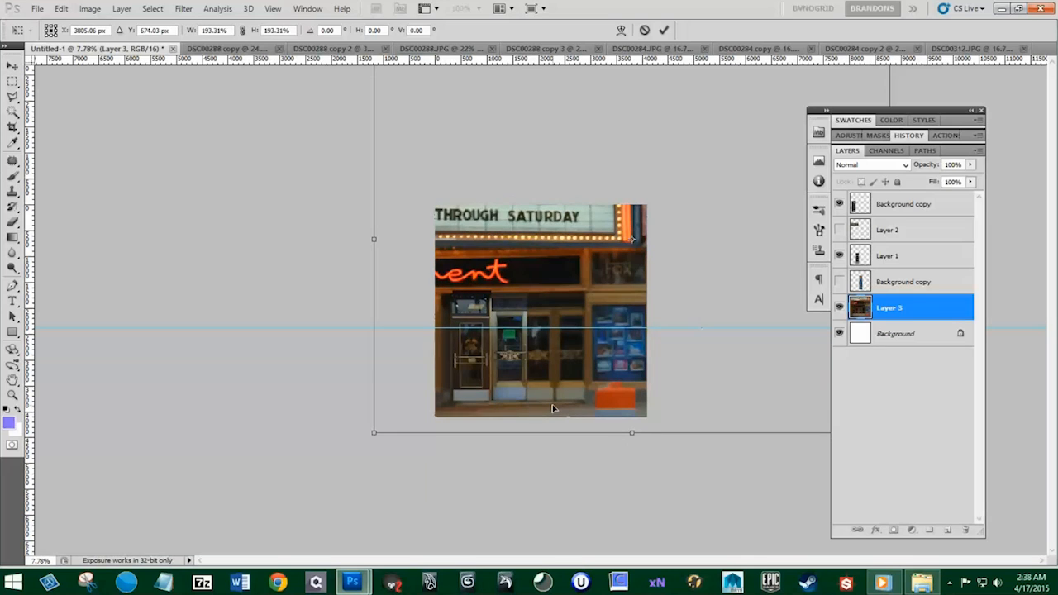
key("Return")
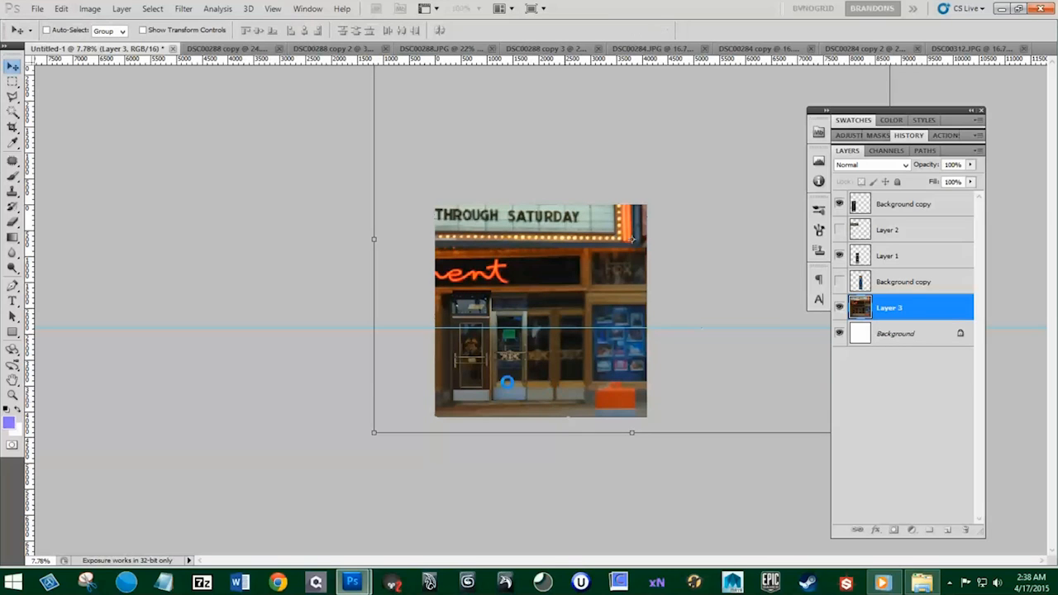
Step: Add a new layer with a small violet rectangle on top of the layer stack and hide it
scroll(518, 372, "up", 5)
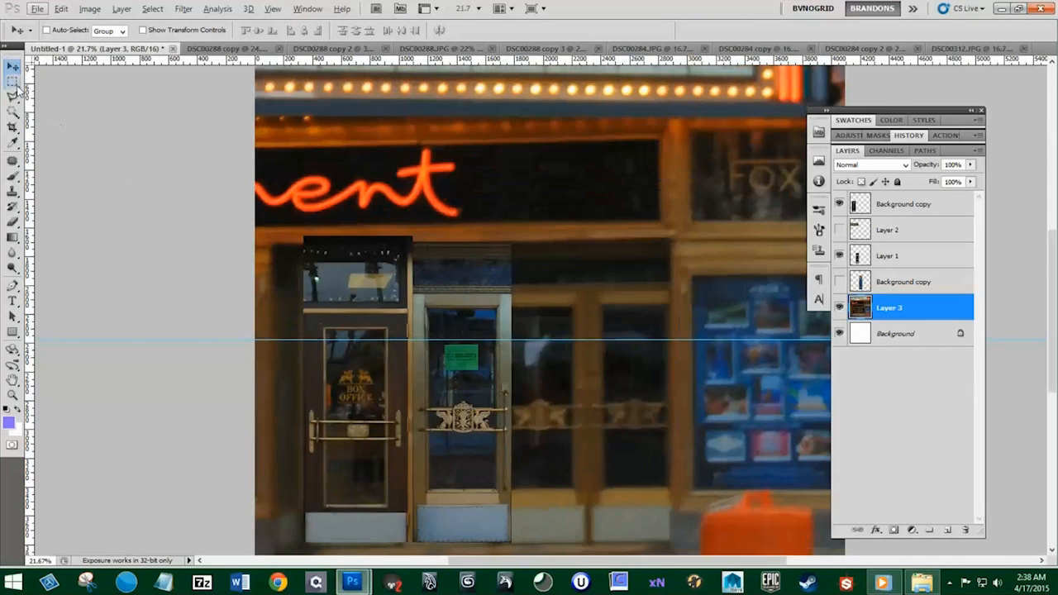
left_click(13, 82)
left_click(948, 529)
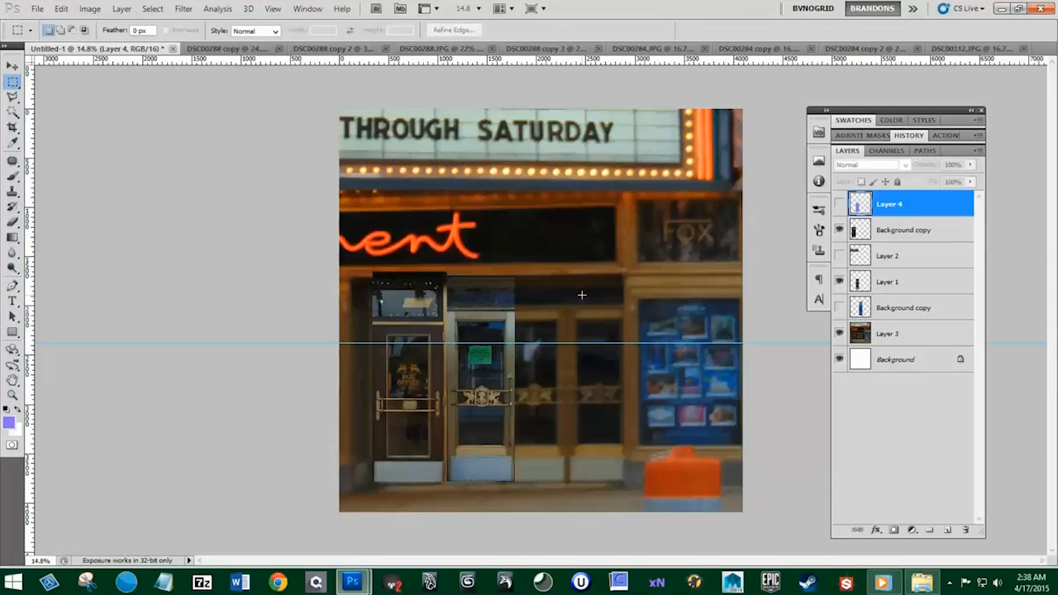
key("v")
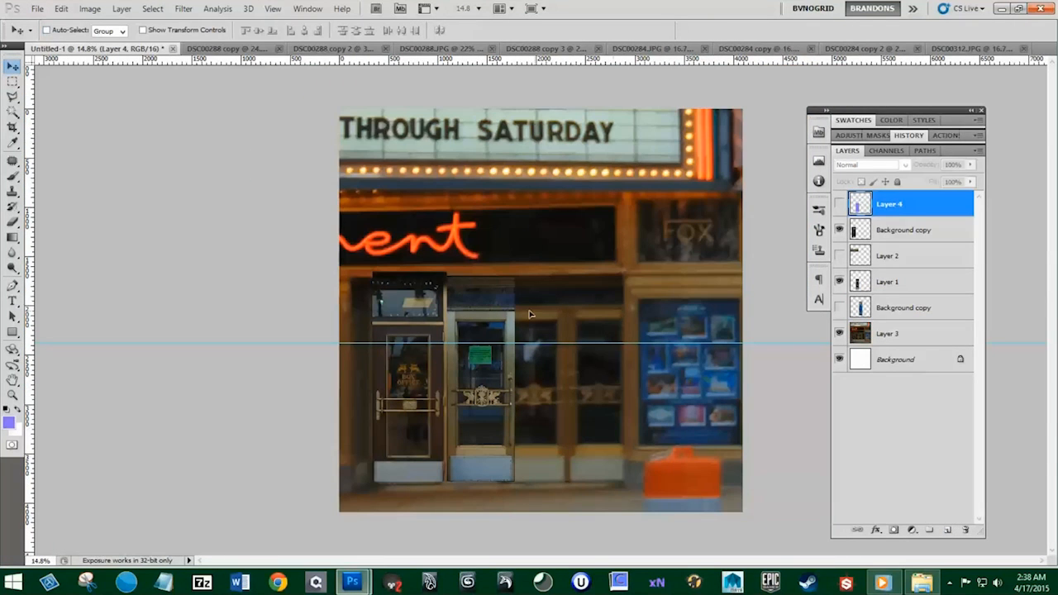
Step: Shift the theatre photo on Layer 3 sideways so the Fox Receiving doors stand beside the two cropped doors
left_click(889, 333)
left_click_drag(804, 307, 560, 304)
left_click_drag(711, 302, 608, 296)
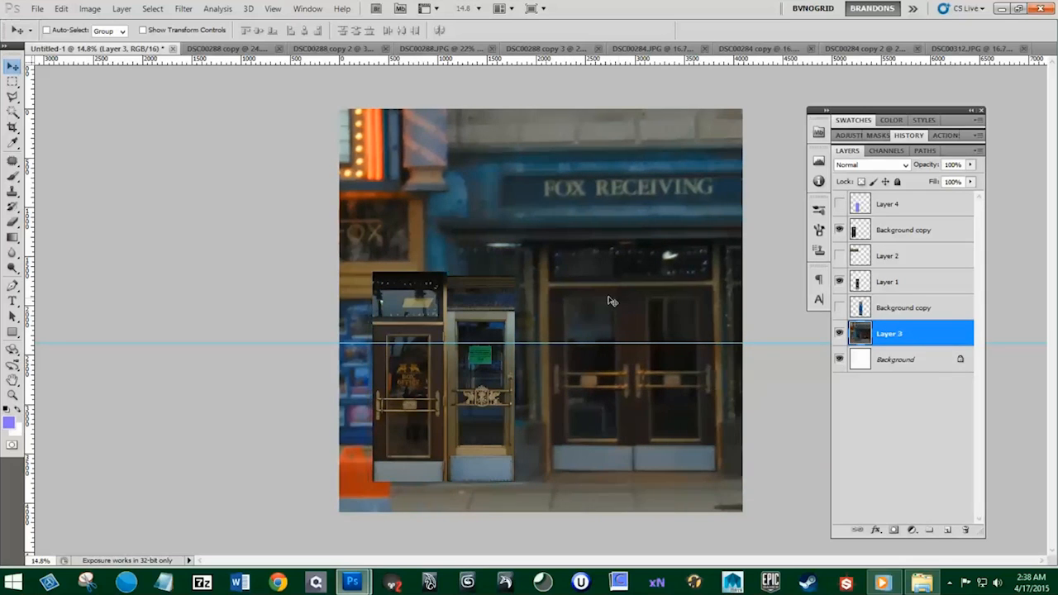
Step: Move the cropped Box Office door over the outer Fox Receiving door and scale it proportionally to about 118% to match
left_click(839, 229)
left_click(839, 230)
left_click(910, 230)
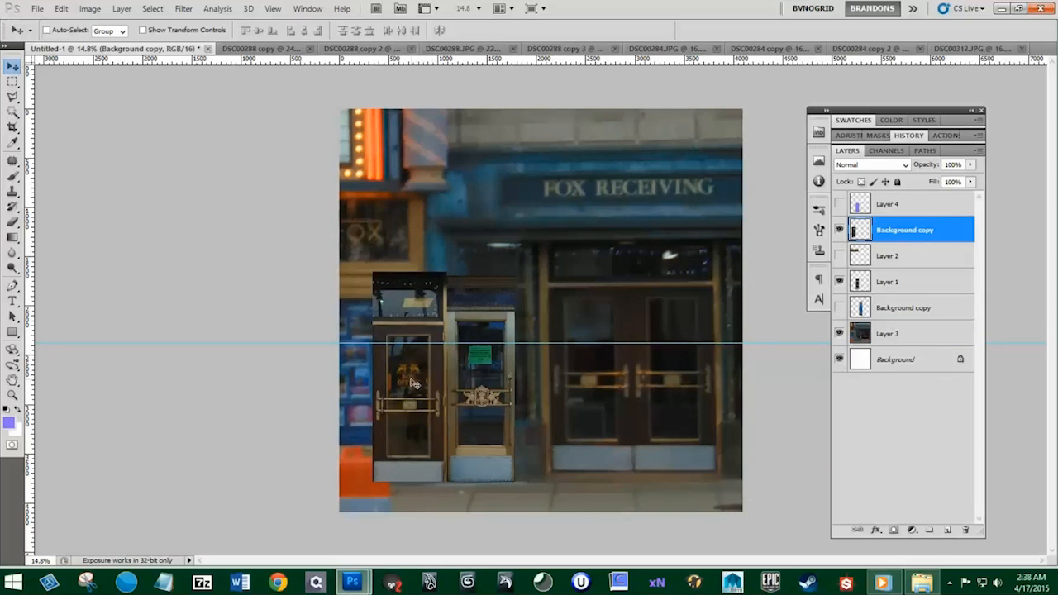
left_click_drag(425, 382, 684, 373)
key("ctrl+t")
left_click_drag(643, 258, 623, 230)
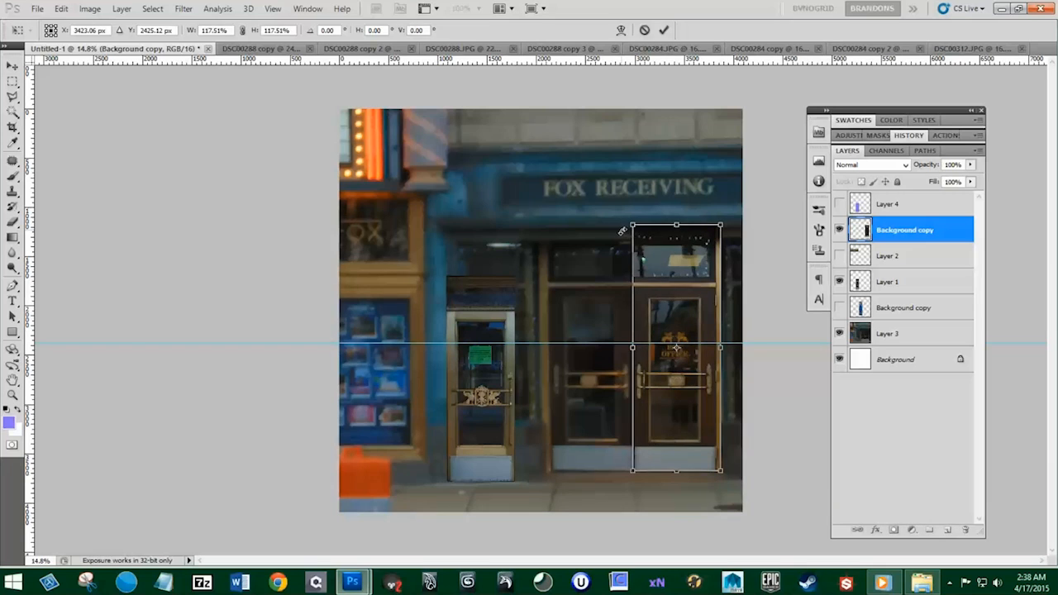
key("Return")
mouse_move(699, 400)
left_mouse_down()
mouse_move(681, 381)
mouse_move(699, 400)
left_mouse_up()
left_click_drag(699, 402, 699, 401)
Step: Compare the enlarged Box Office door with the Fox Receiving door beneath it by repeatedly hiding and showing its layer
left_click(840, 229)
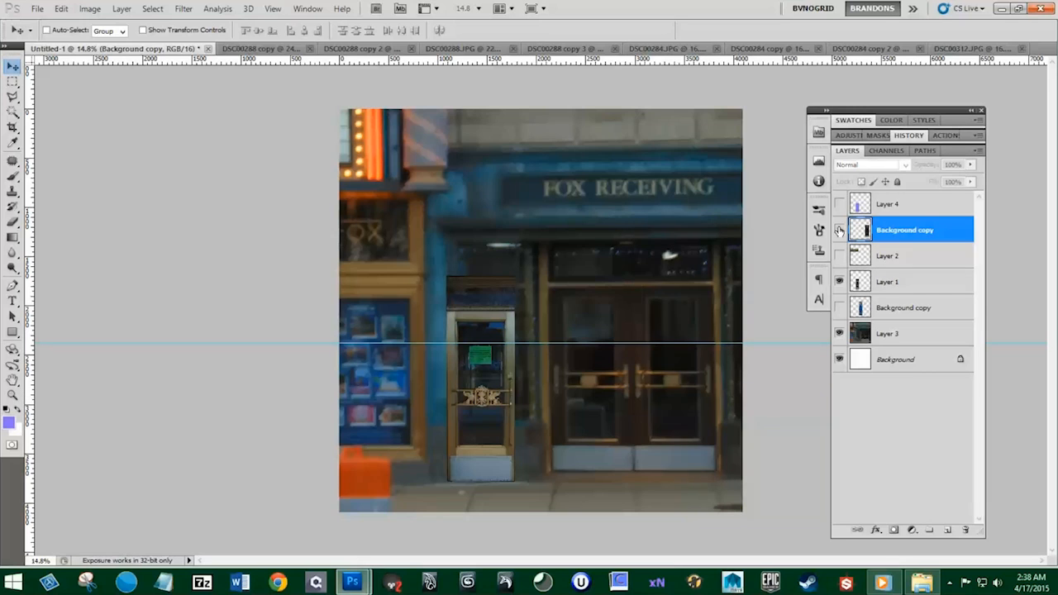
left_click(840, 229)
left_click(840, 229)
left_click(840, 229)
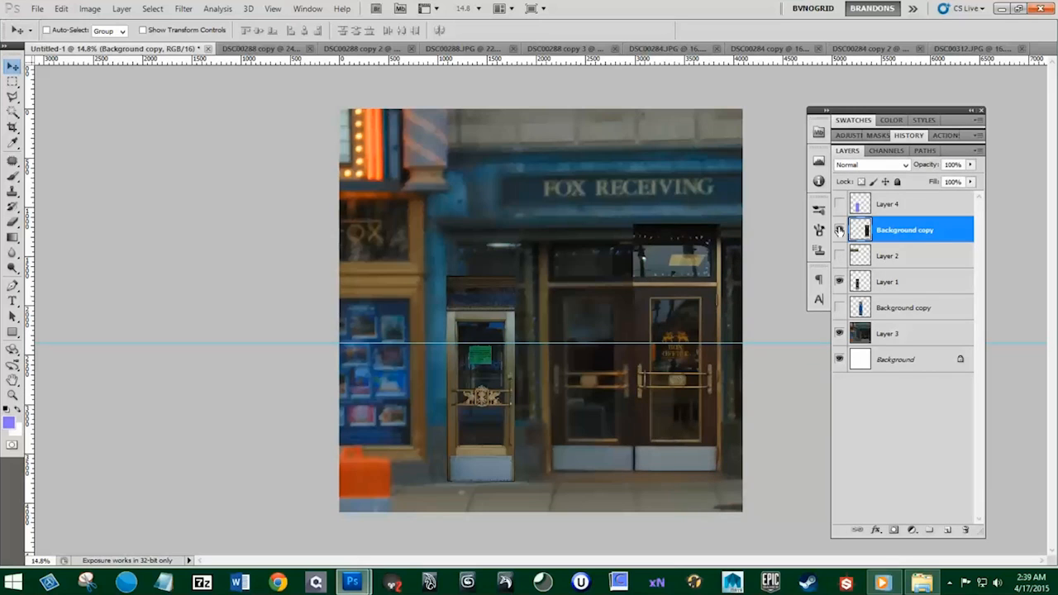
left_click(839, 229)
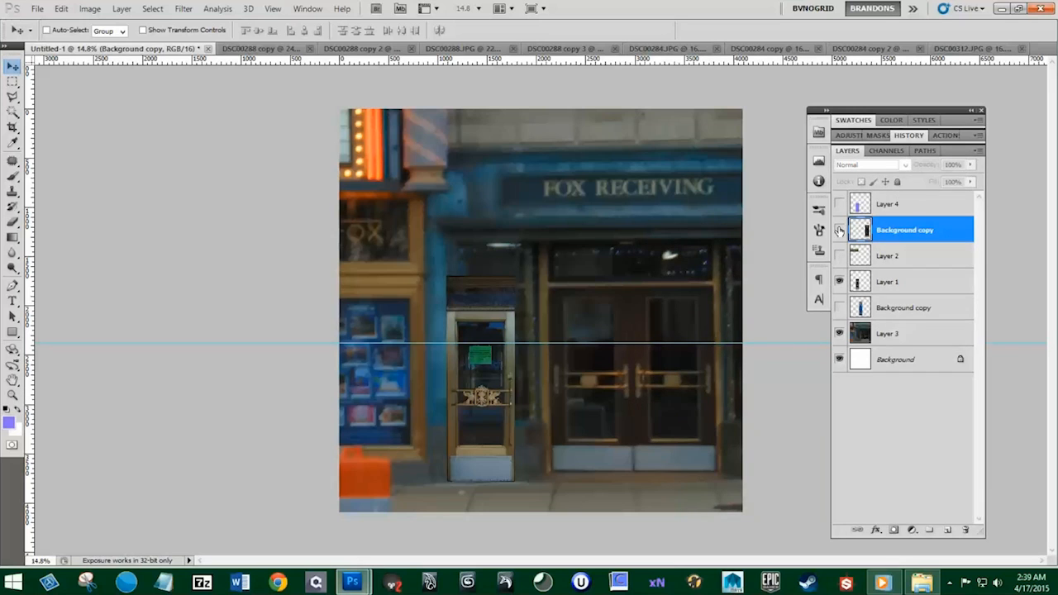
left_click(840, 230)
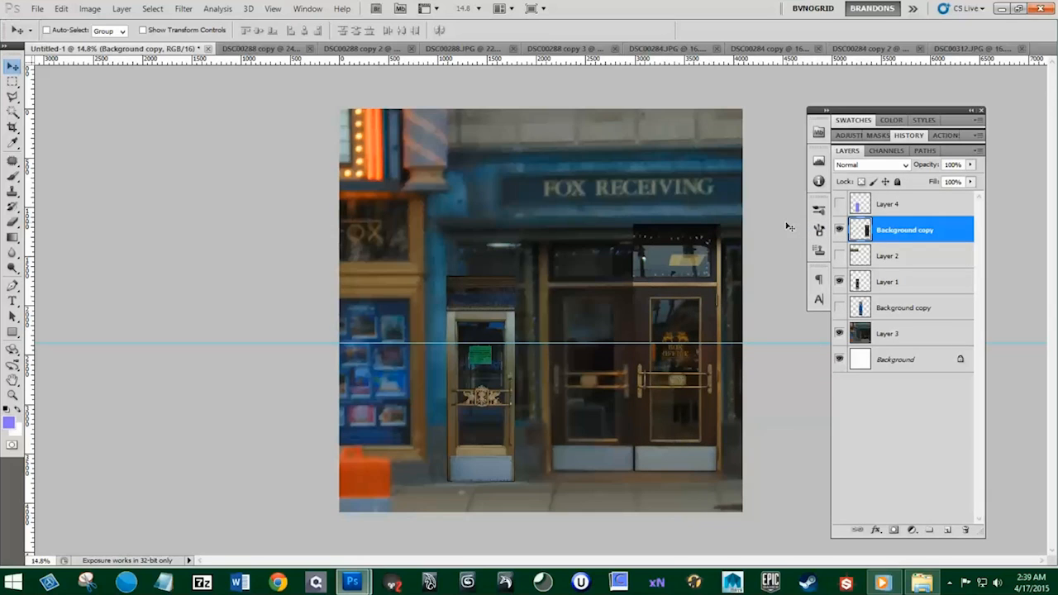
Step: Rename Layer 3, which holds the theatre photo, as SizeRef
double_click(893, 334)
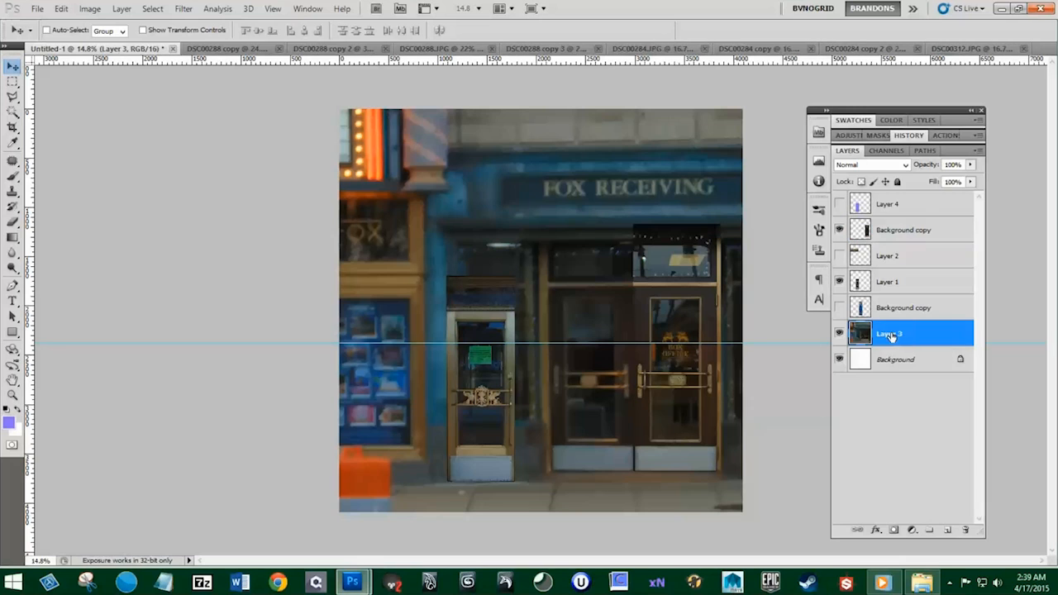
type("SizeRef")
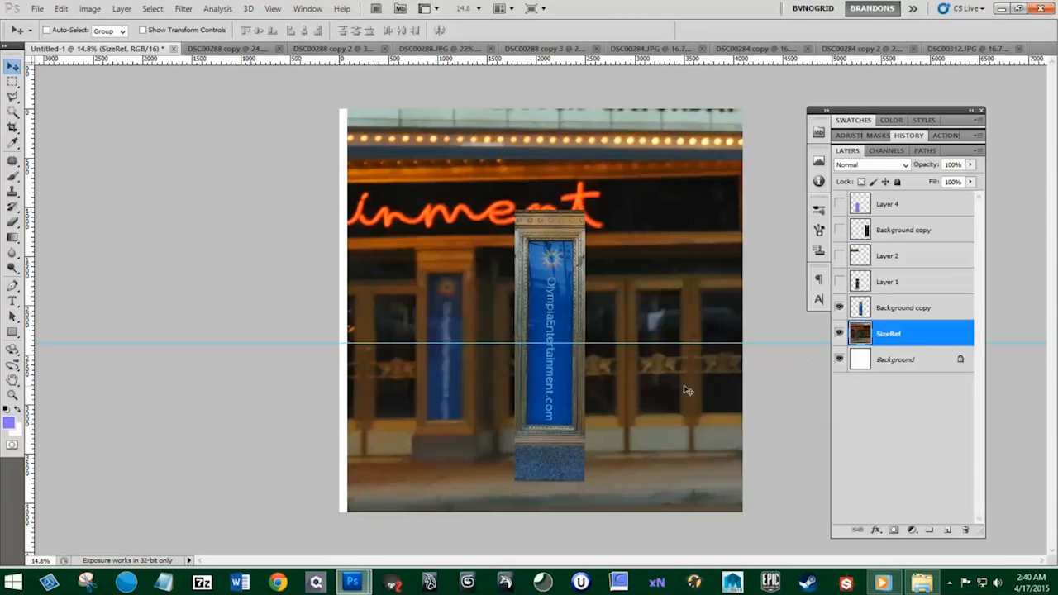
Step: Hide the blue banner pillar, show Layer 1's glass door, and align it over the first entrance door beside the photo's pillar
left_click(860, 307)
left_click_drag(564, 395, 625, 402)
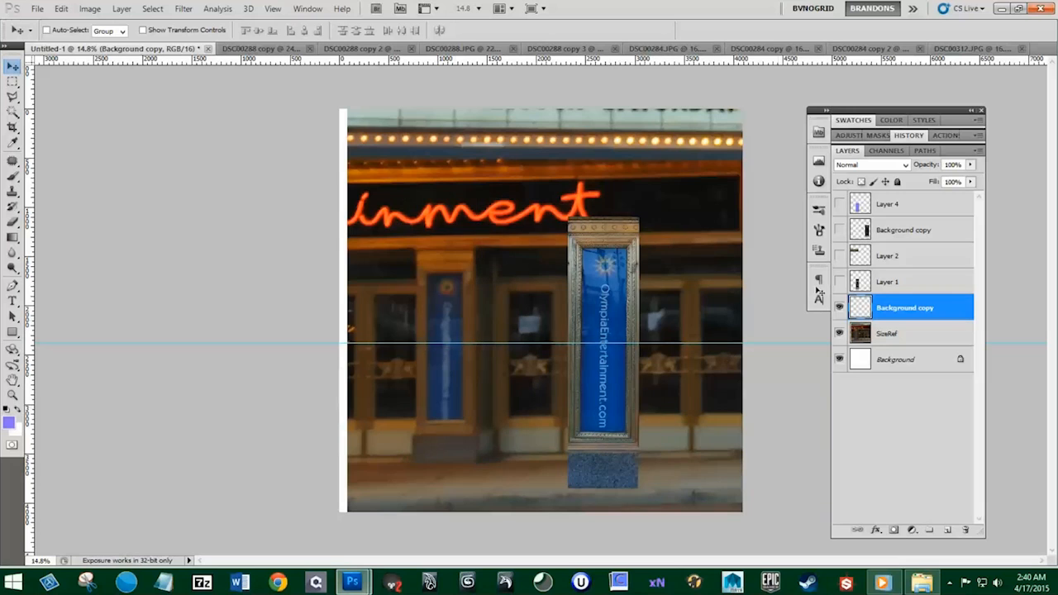
left_click(839, 308)
left_click(840, 282)
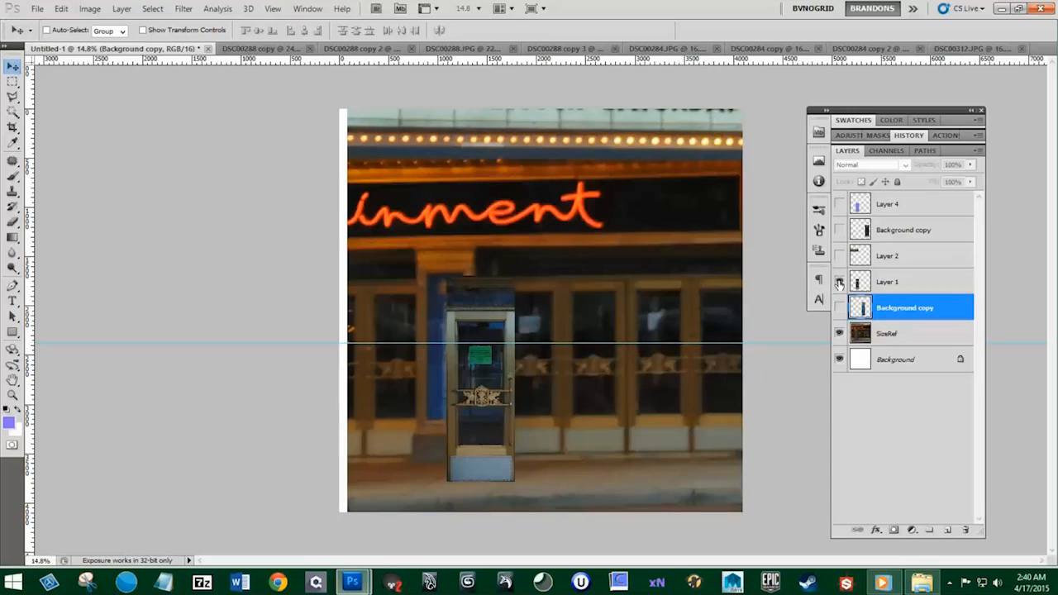
left_click(878, 282)
left_click_drag(502, 374, 552, 374)
left_click_drag(549, 374, 549, 370)
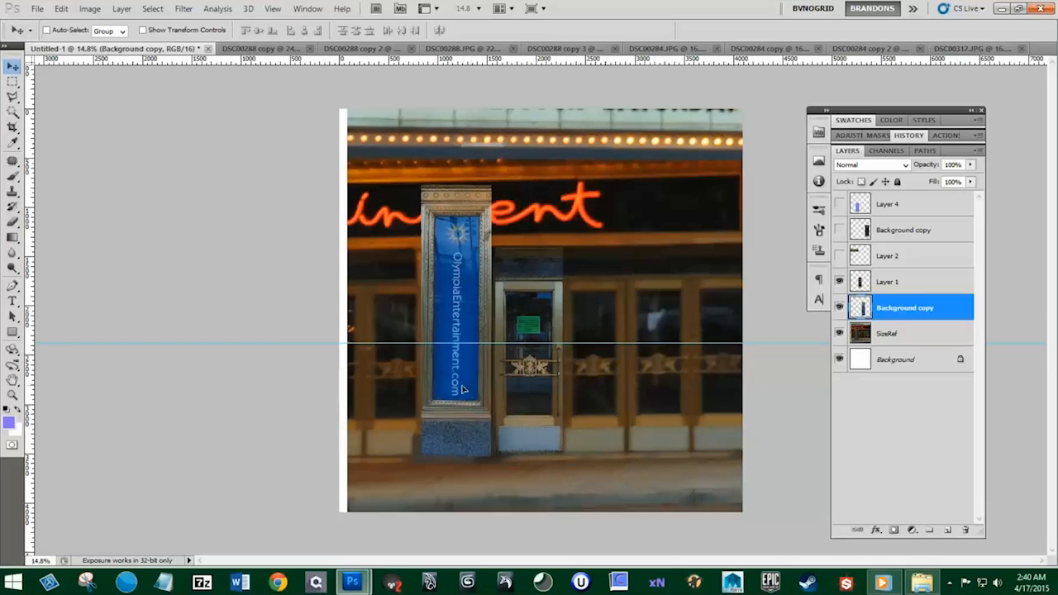
Step: Scale the blue banner pillar proportionally to about 78% and position it over the matching pillar in the theatre photo
left_click_drag(466, 389, 451, 393)
key("ctrl+t")
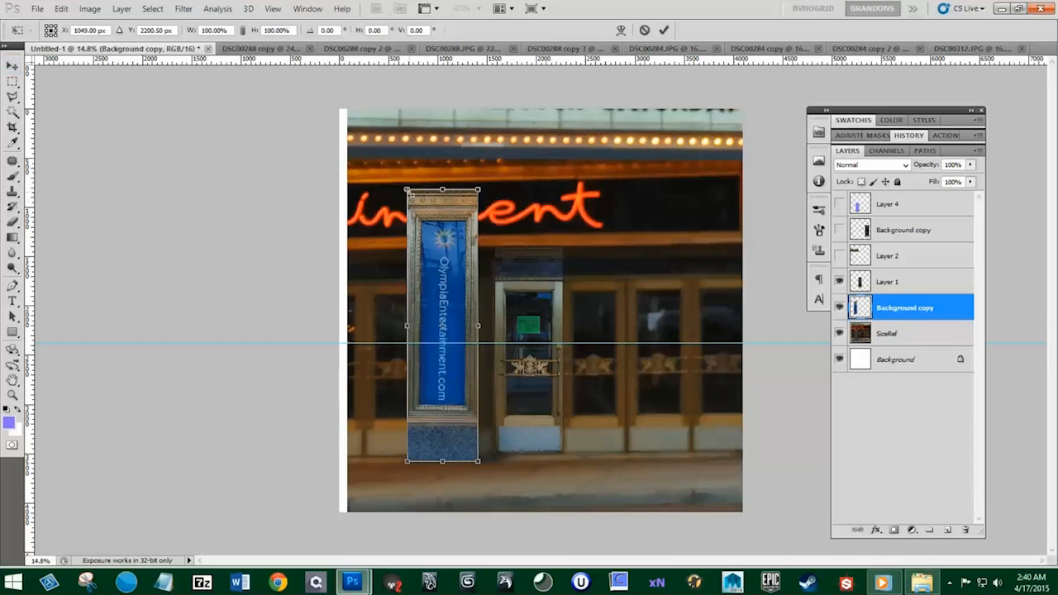
left_click_drag(410, 193, 422, 248)
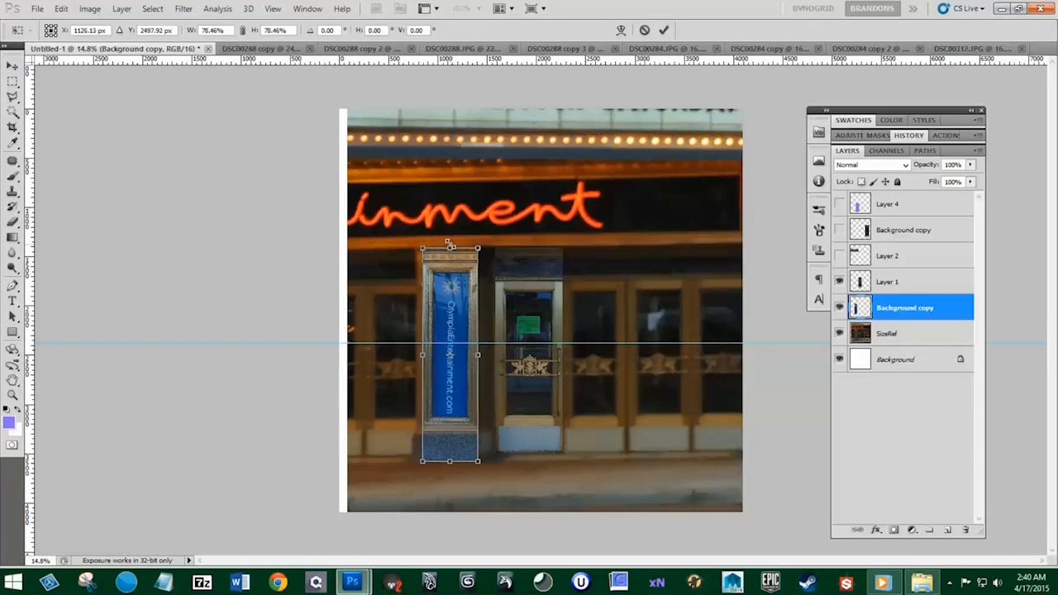
key("Return")
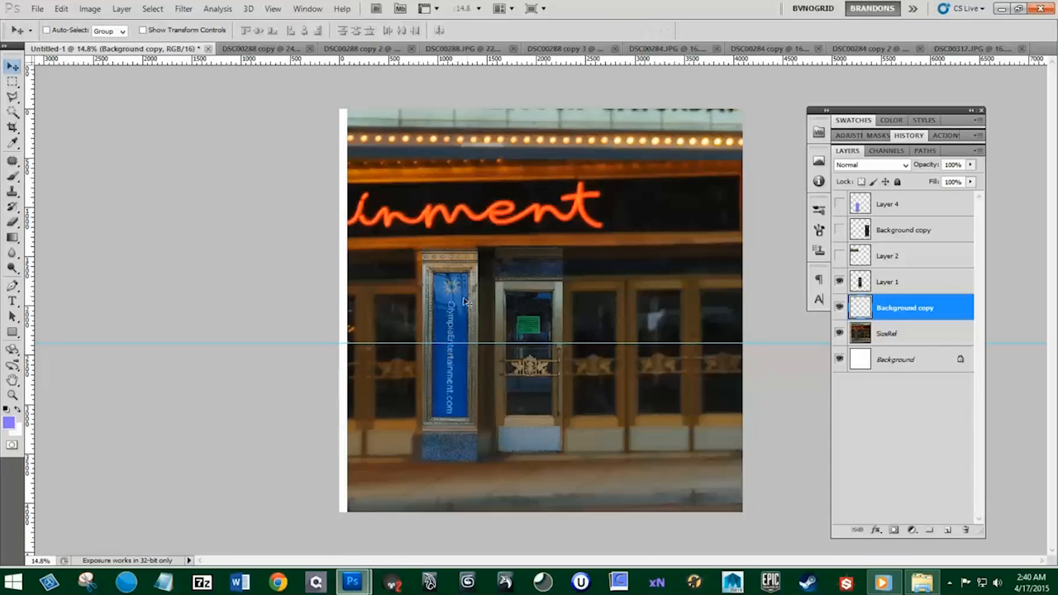
mouse_move(458, 295)
left_mouse_down()
mouse_move(442, 295)
mouse_move(453, 297)
left_mouse_up()
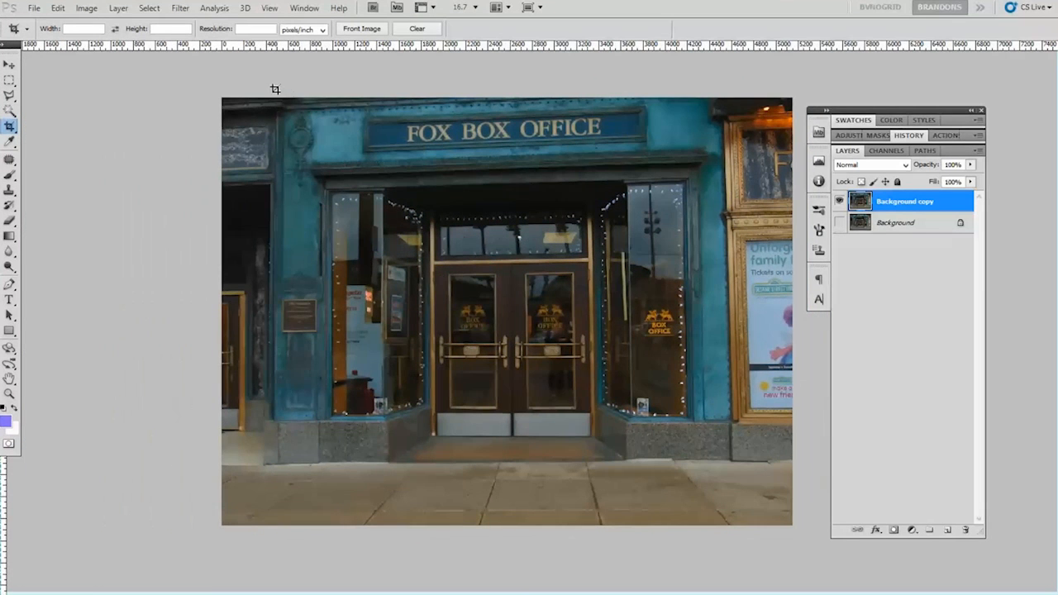
Step: Crop the Fox Box Office photo to its storefront, from the upper edge down to the base of the stone
left_click_drag(275, 89, 731, 463)
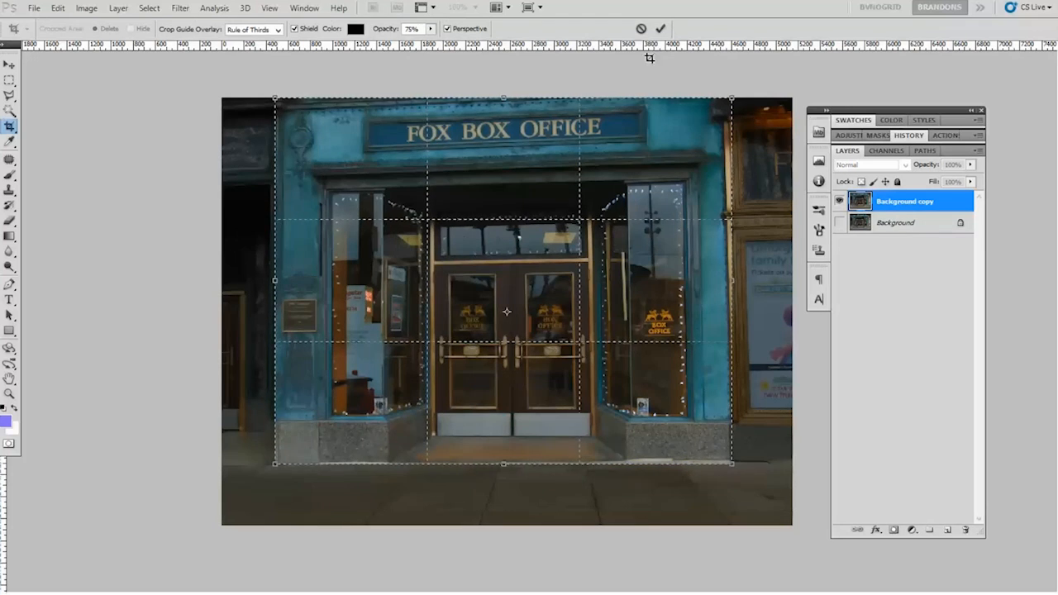
left_click(661, 29)
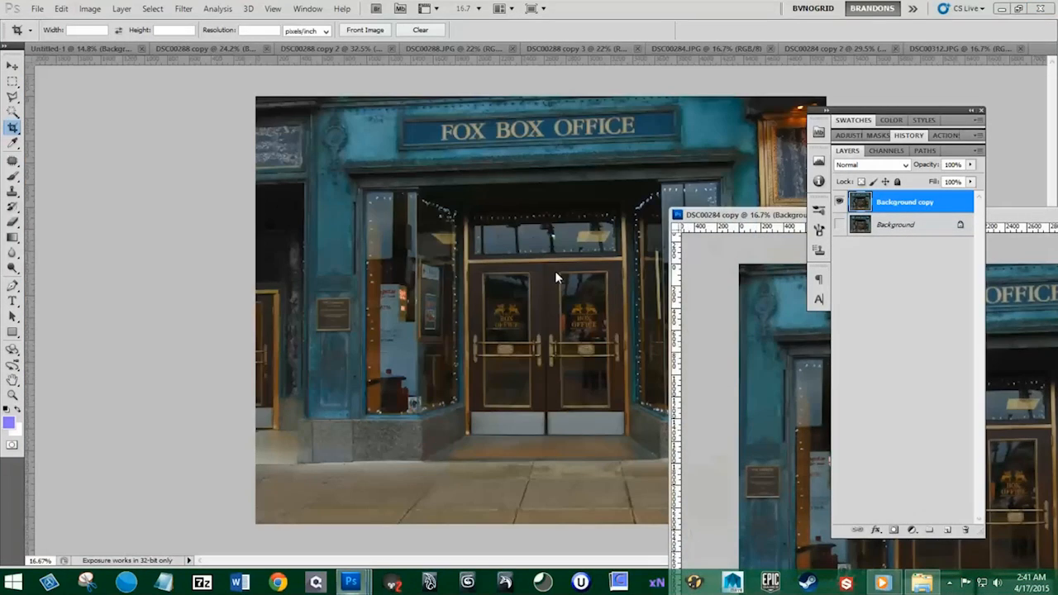
Step: Copy the cropped Fox Box Office storefront into Untitled-1, accepting the bit-depth difference, and return to that document
key("v")
left_click(524, 205)
left_click(116, 49)
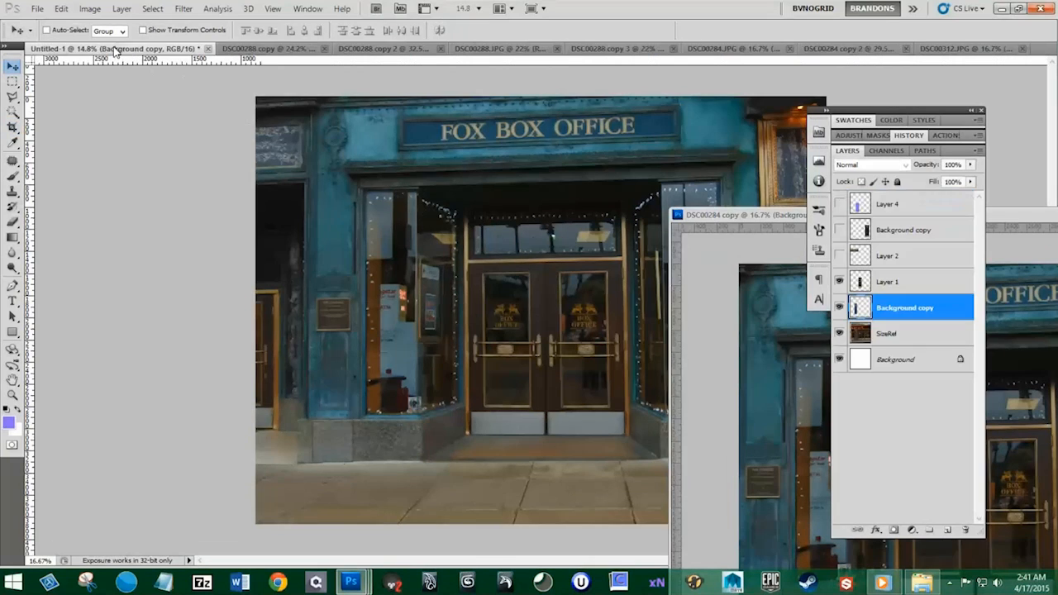
left_click(784, 343)
left_click_drag(799, 363, 512, 302)
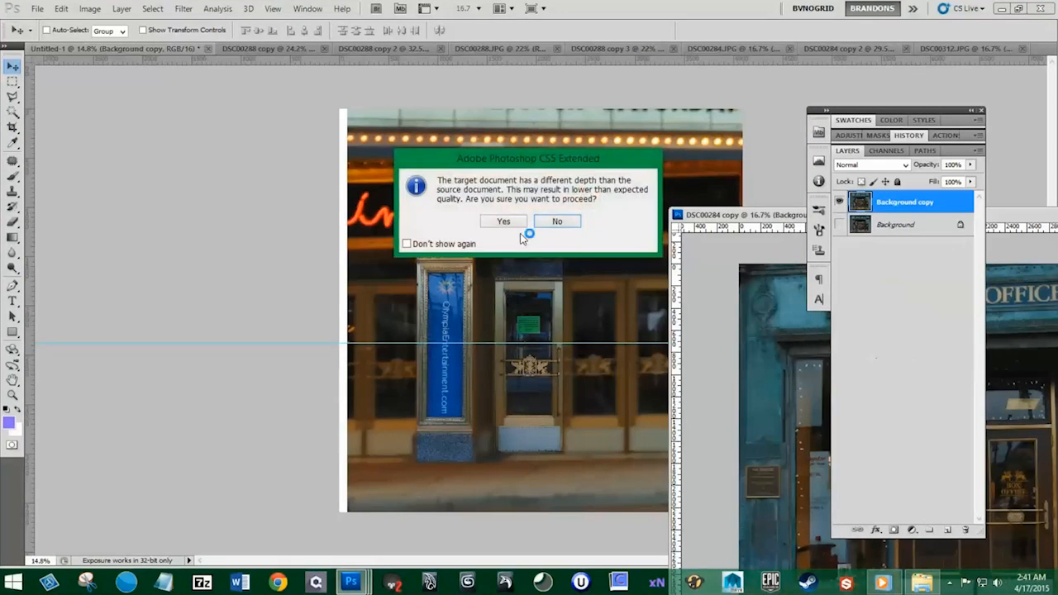
left_click(508, 222)
left_click_drag(762, 217, 280, 160)
left_click(741, 157)
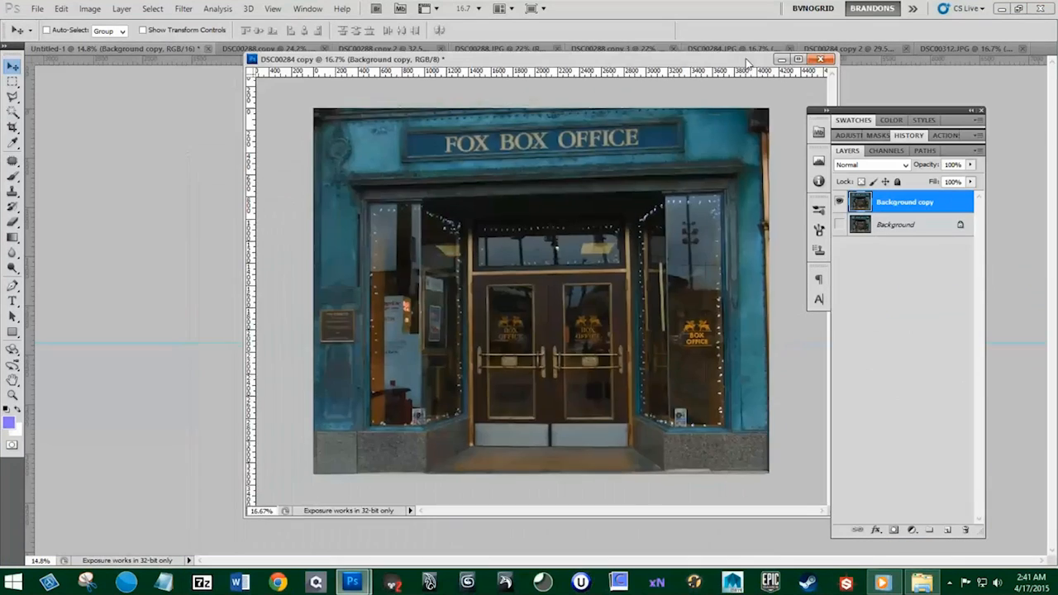
left_click(105, 49)
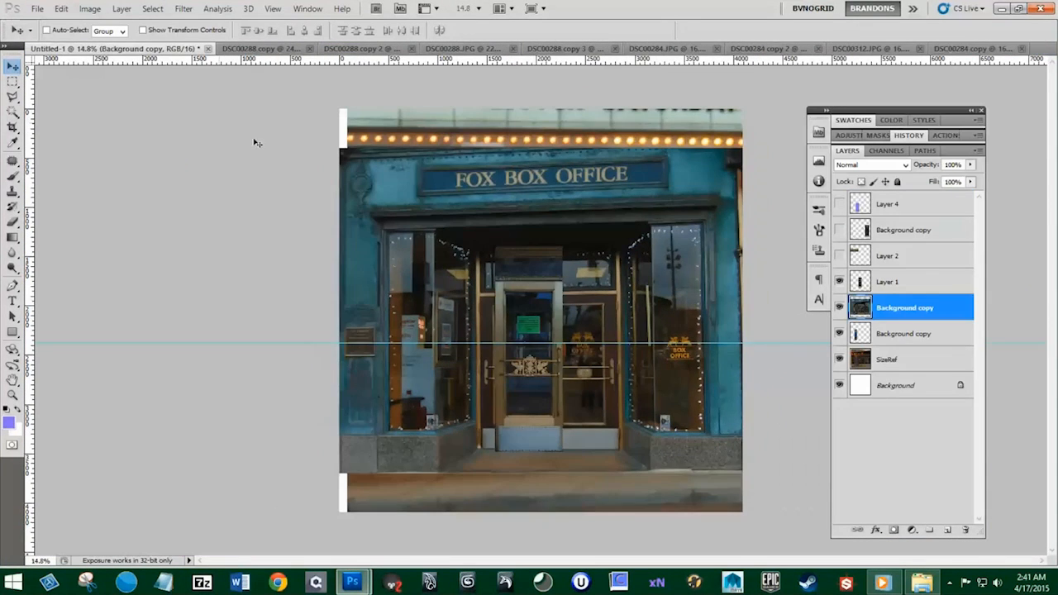
Step: Hide Layer 1's glass door, move the banner pillar layer above the storefront layer, and hide the pillar
left_click(840, 306)
left_click(840, 306)
left_click(839, 281)
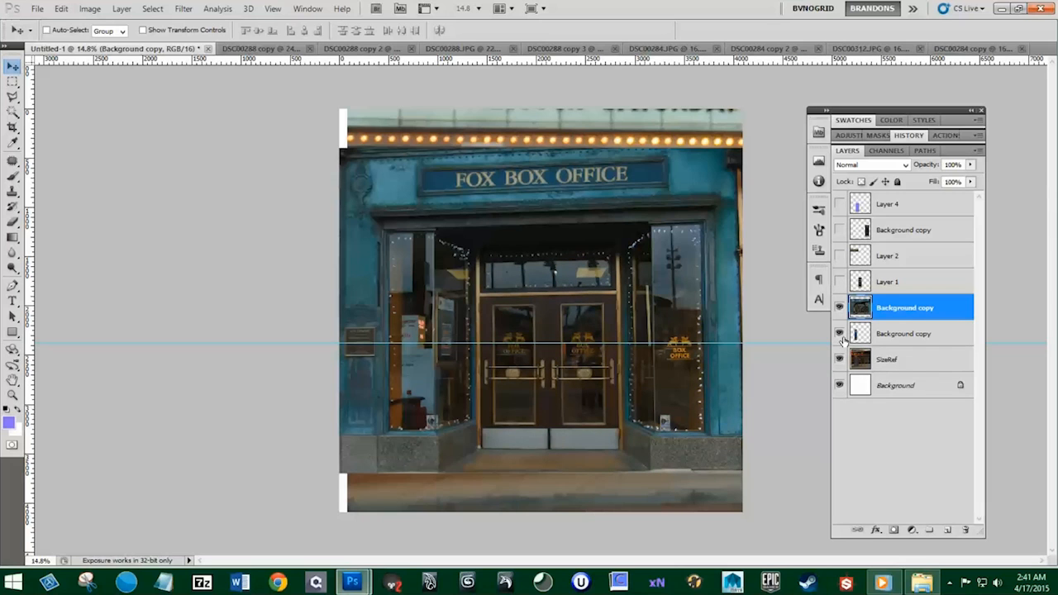
left_click_drag(886, 338, 887, 301)
left_click(840, 307)
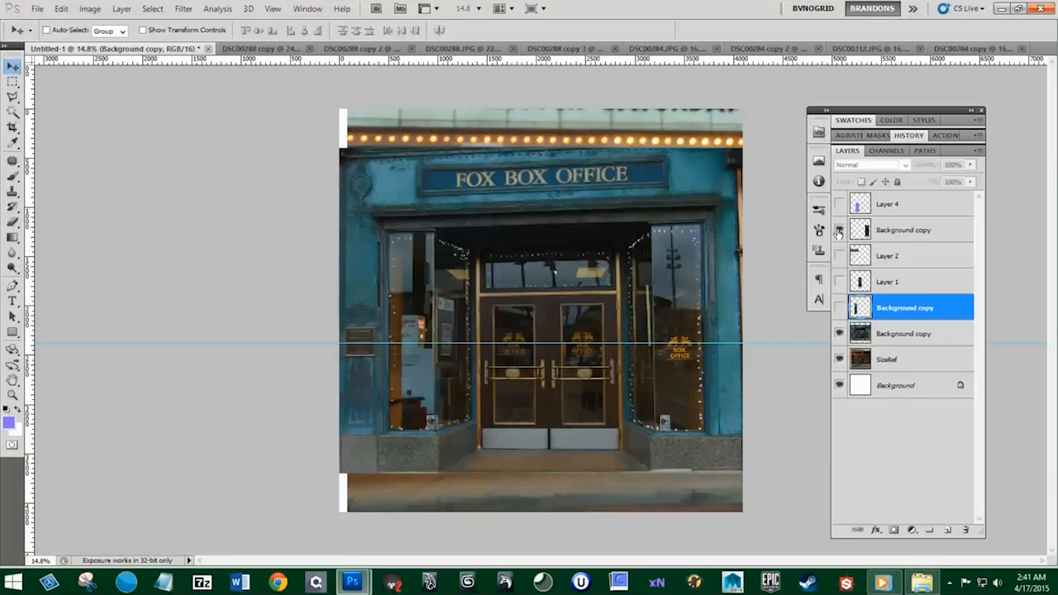
Step: Show the cropped single Box Office door and position it over the right-hand door of the storefront
left_click(840, 230)
left_click(900, 234)
left_click_drag(651, 390, 552, 371)
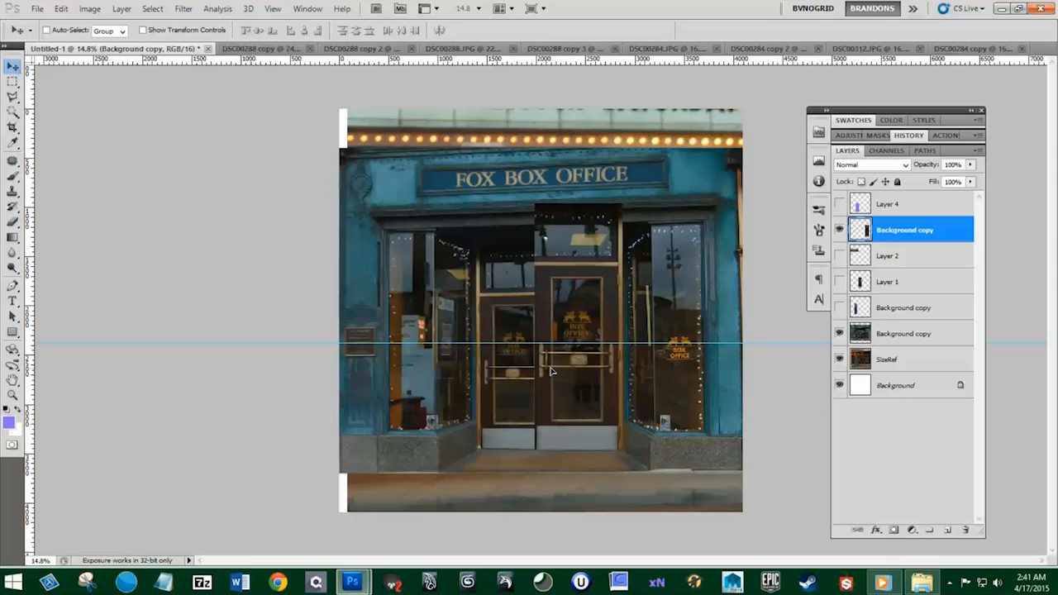
Step: Scale the Fox Box Office storefront proportionally to about 120% and position it so its doors match the cropped single door
left_click(893, 360)
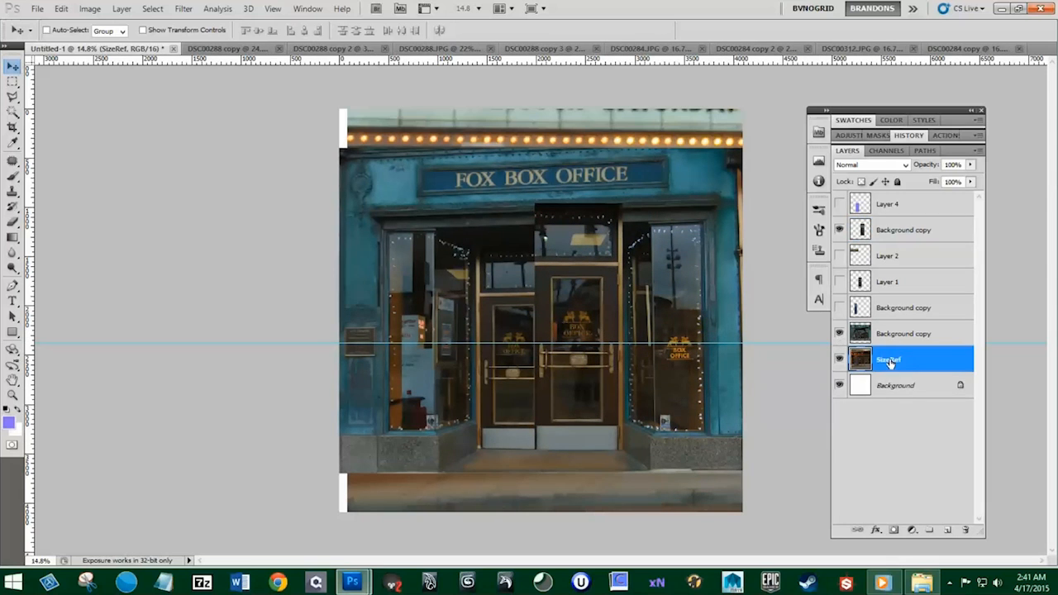
left_click(839, 359)
left_click(839, 360)
left_click(840, 334)
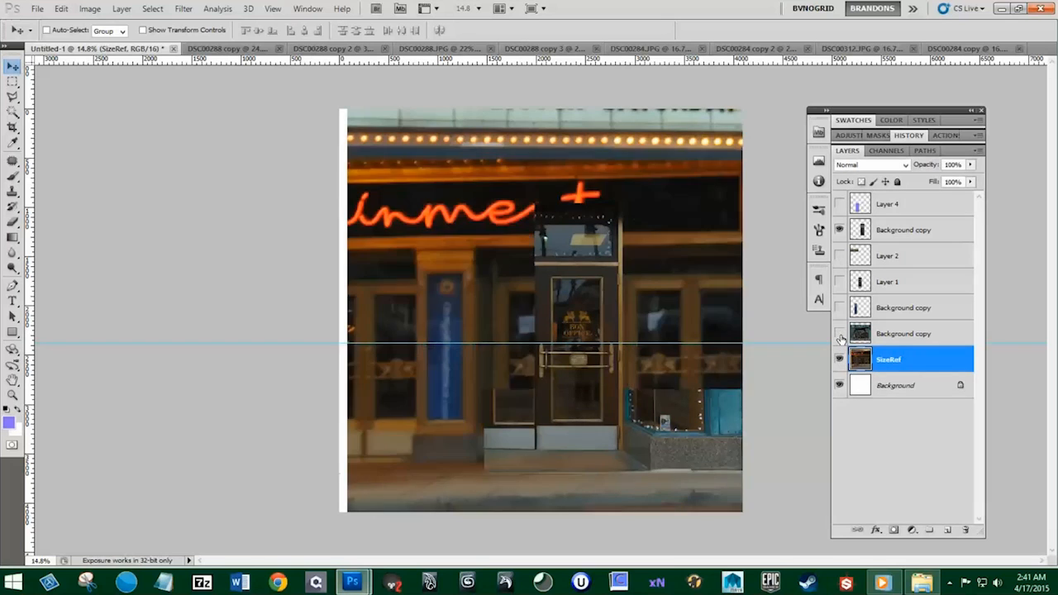
left_click(840, 335)
left_click(897, 336)
key("ctrl+t")
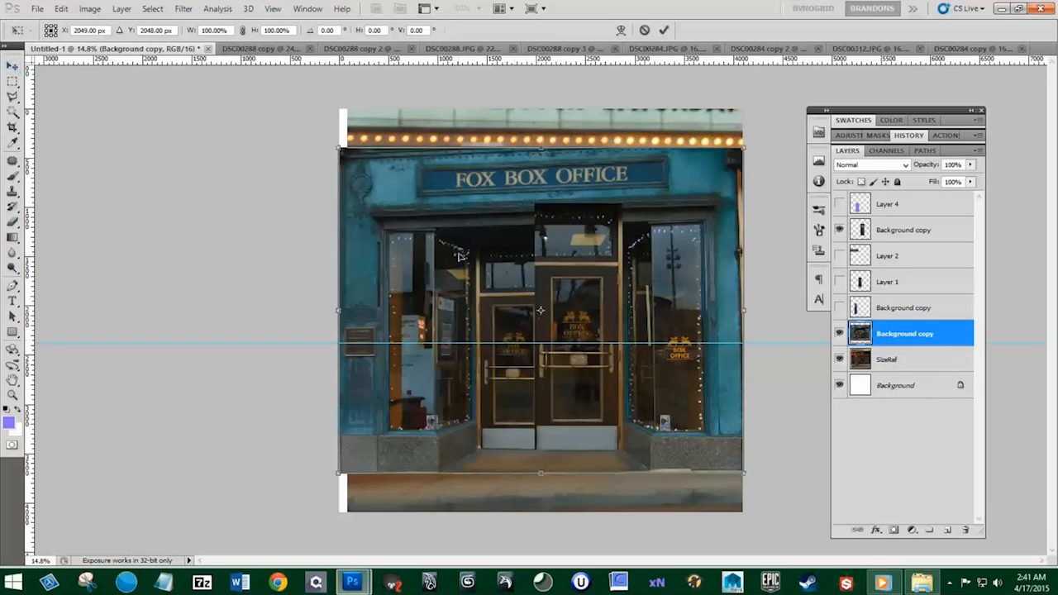
left_click_drag(341, 145, 246, 74)
left_click_drag(510, 230, 542, 235)
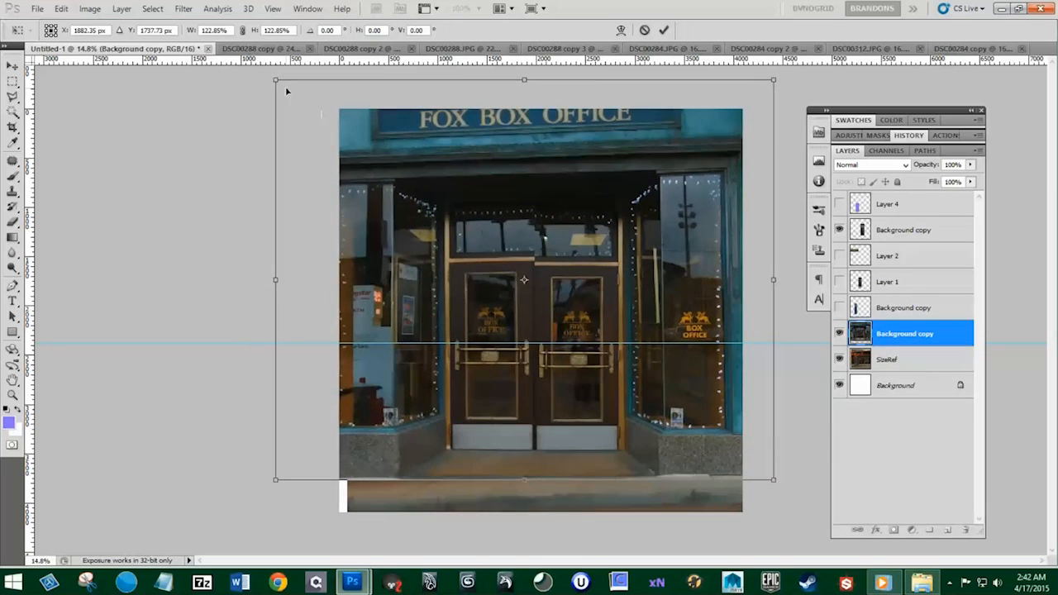
left_click_drag(275, 81, 290, 88)
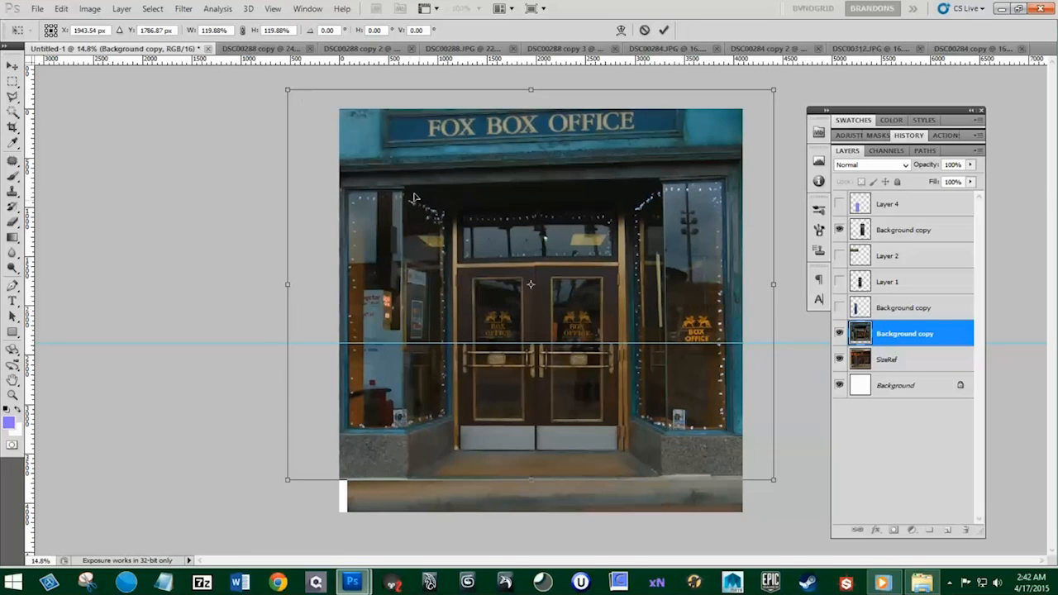
left_click_drag(288, 87, 288, 87)
key("Return")
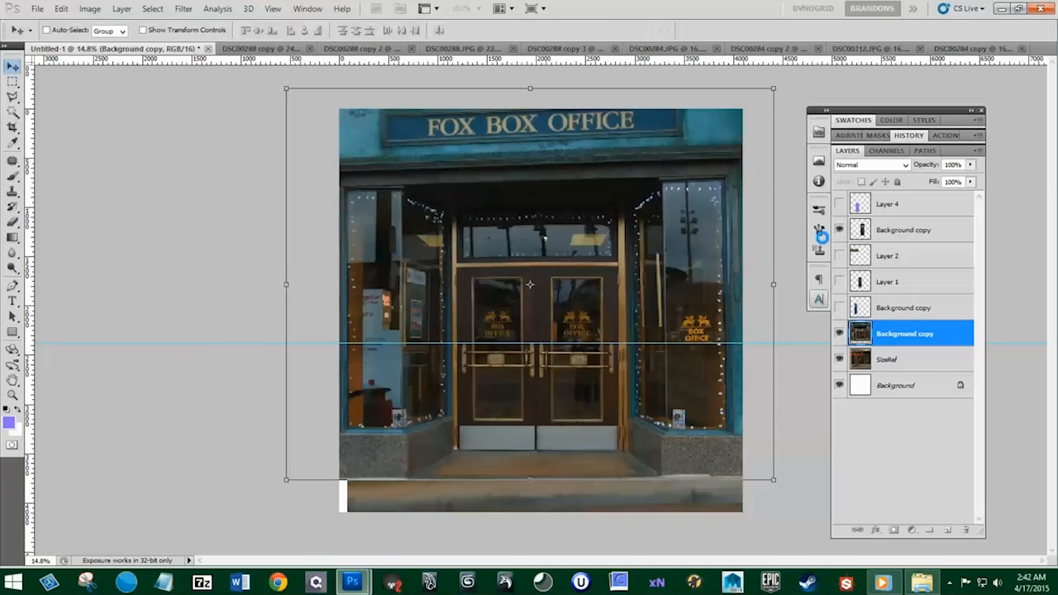
Step: Check the storefront's door alignment by toggling the visibility of the single door and storefront layers
left_click(838, 232)
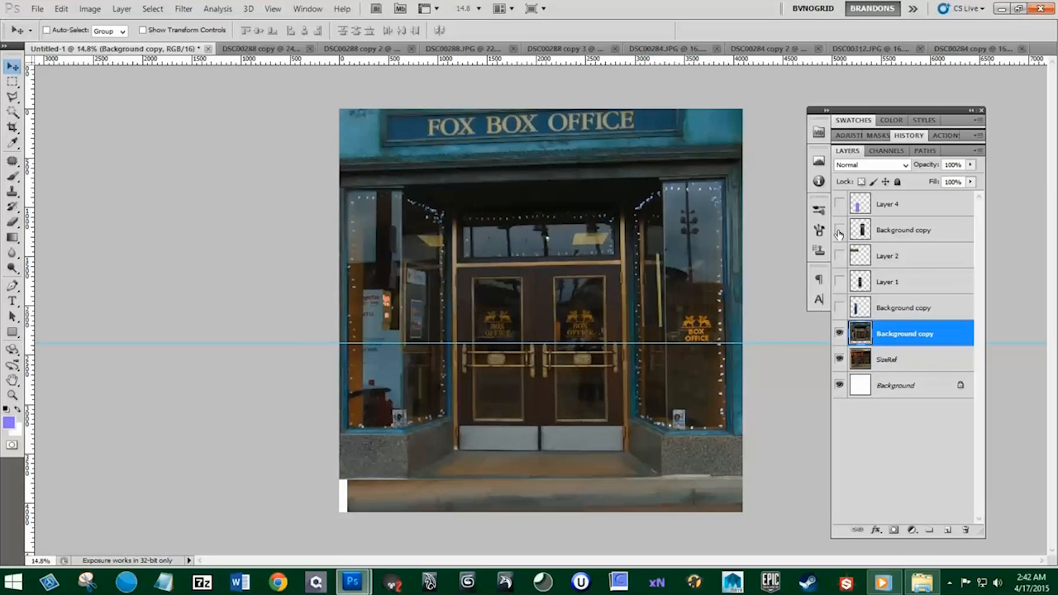
left_click(839, 233)
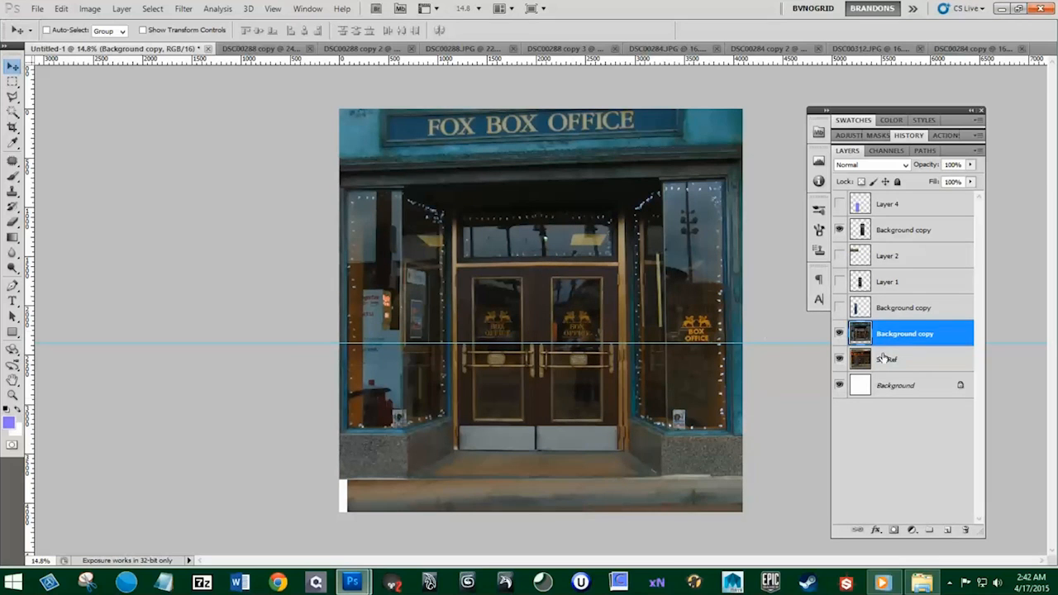
left_click(840, 335)
left_click(840, 336)
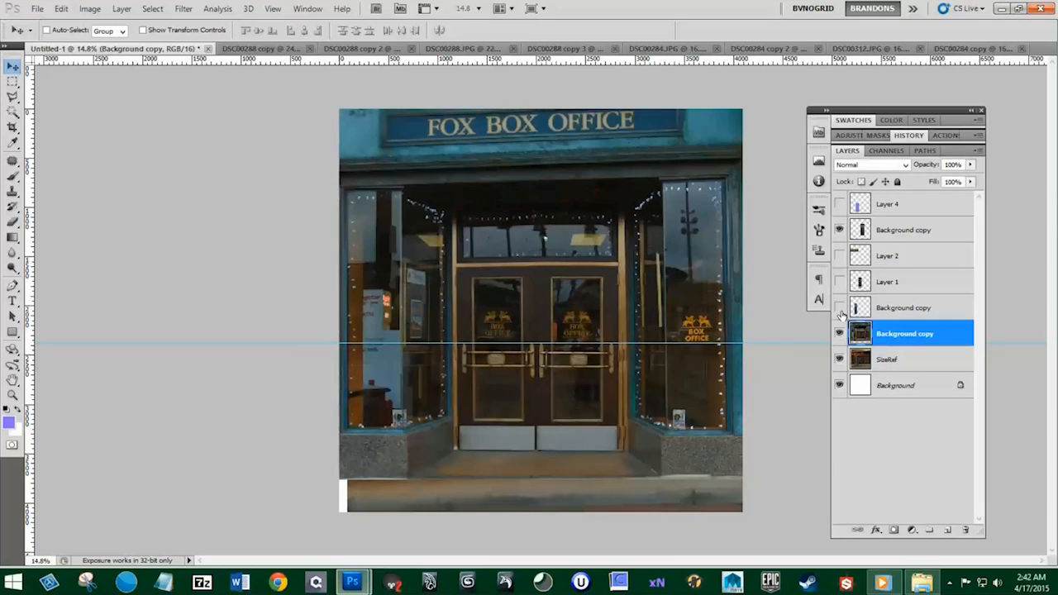
left_click(840, 234)
left_click(840, 233)
Step: Load the cropped single door's outline as a selection, add a horizontal guide along the top of the doors, and deselect
left_click(863, 231, "ctrl")
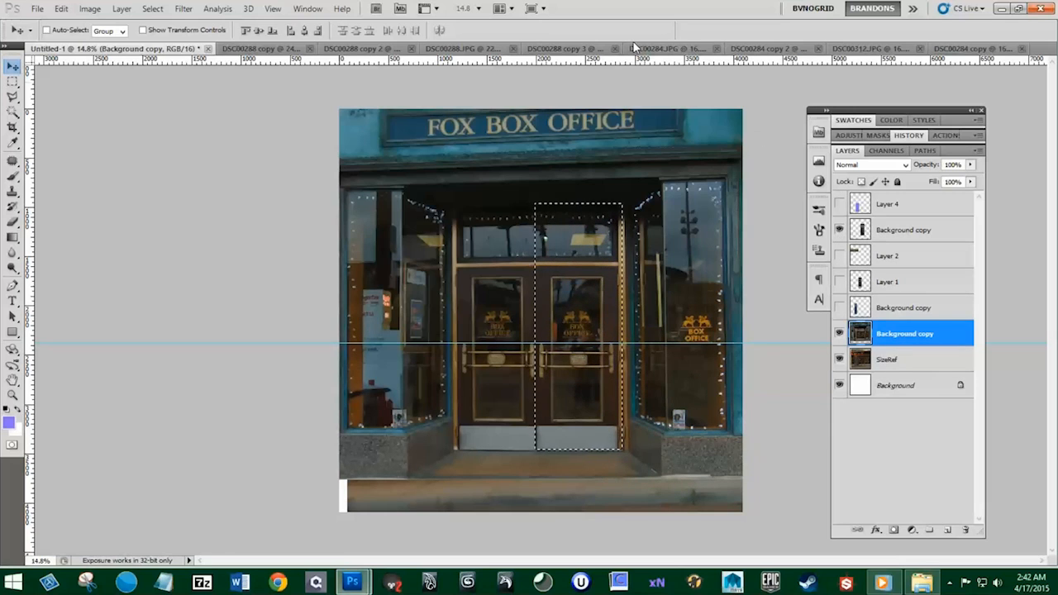
left_click_drag(640, 62, 662, 262)
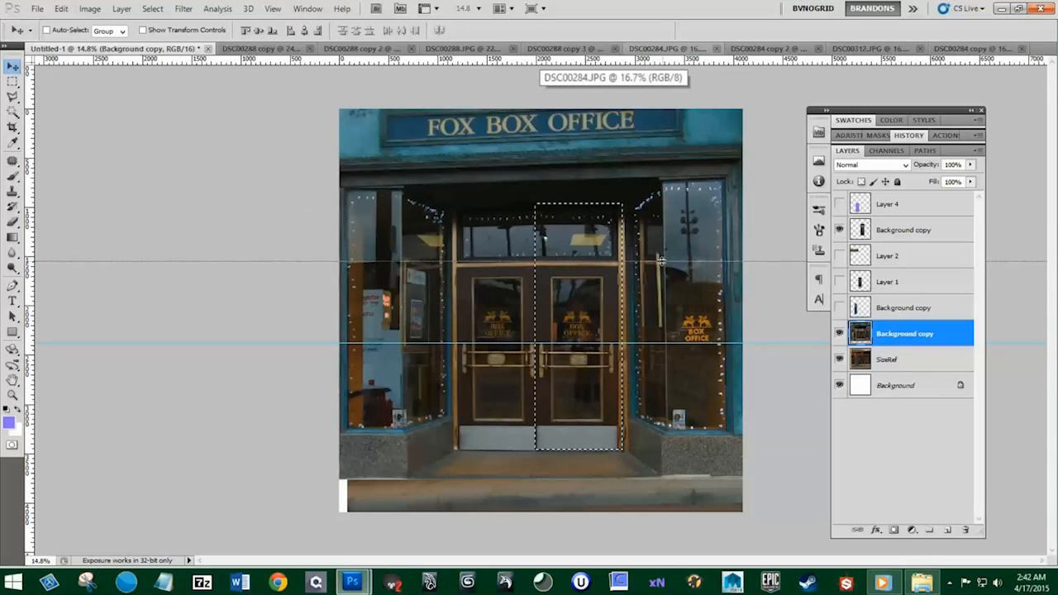
left_click(839, 334)
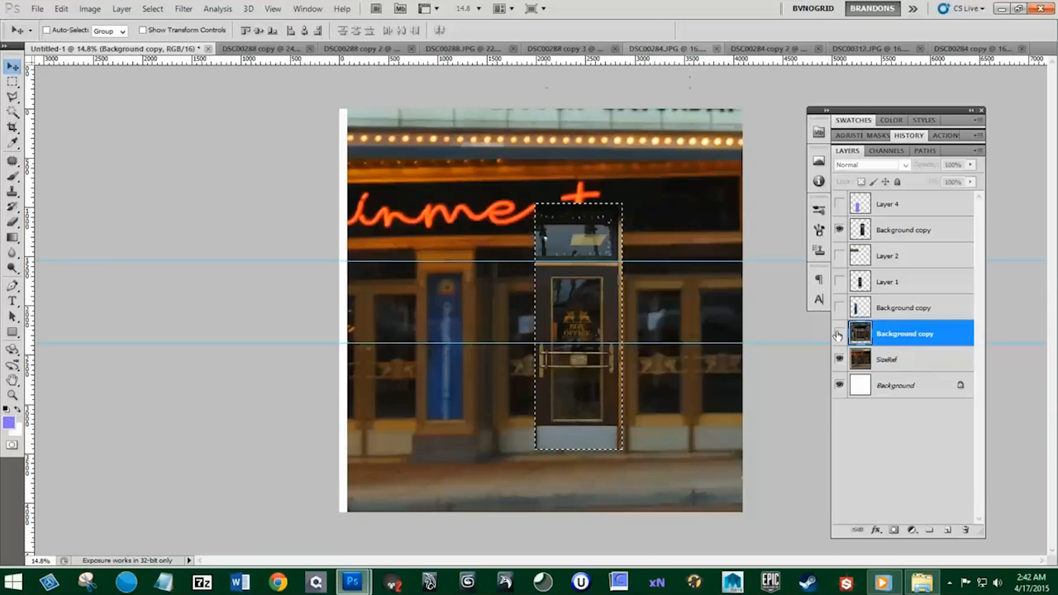
left_click(839, 334)
key("ctrl+d")
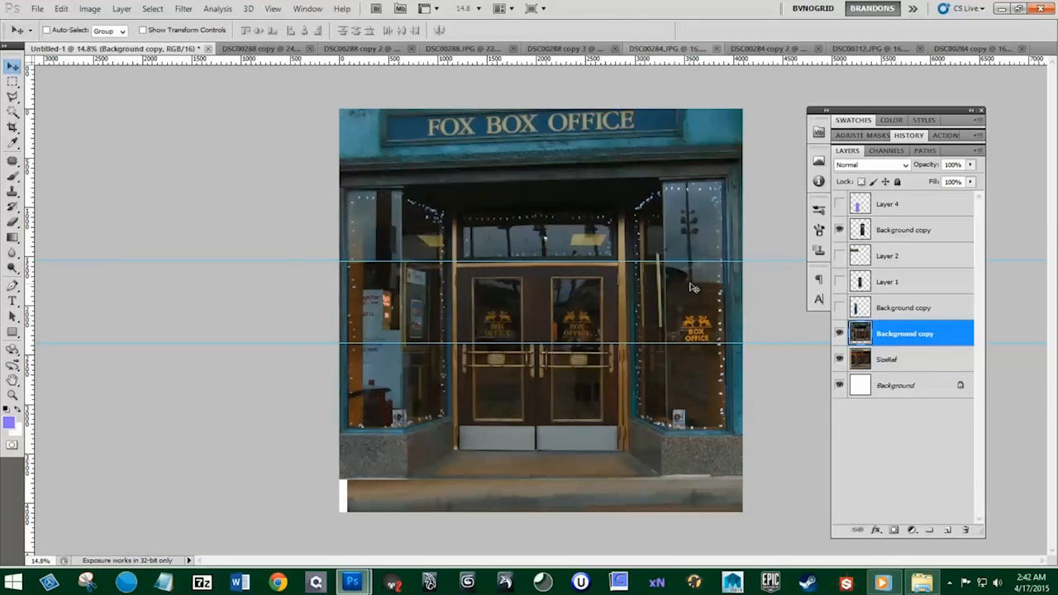
Step: Rotate the storefront 0.92° and shift it slightly to align with the cropped single door, and hide the single door
key("ctrl+t")
left_click_drag(790, 86, 797, 89)
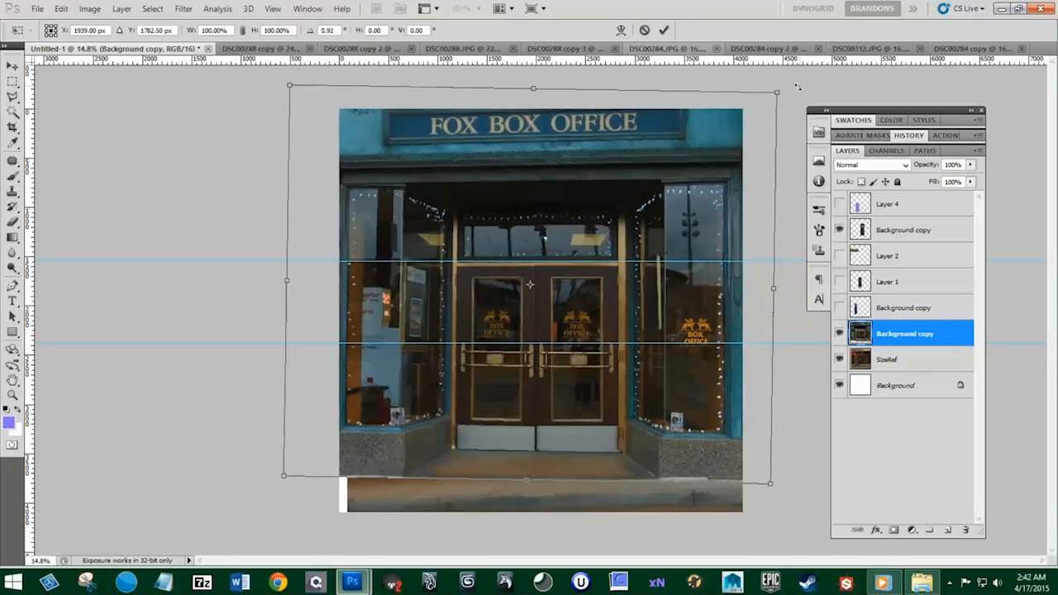
left_click_drag(699, 385, 696, 382)
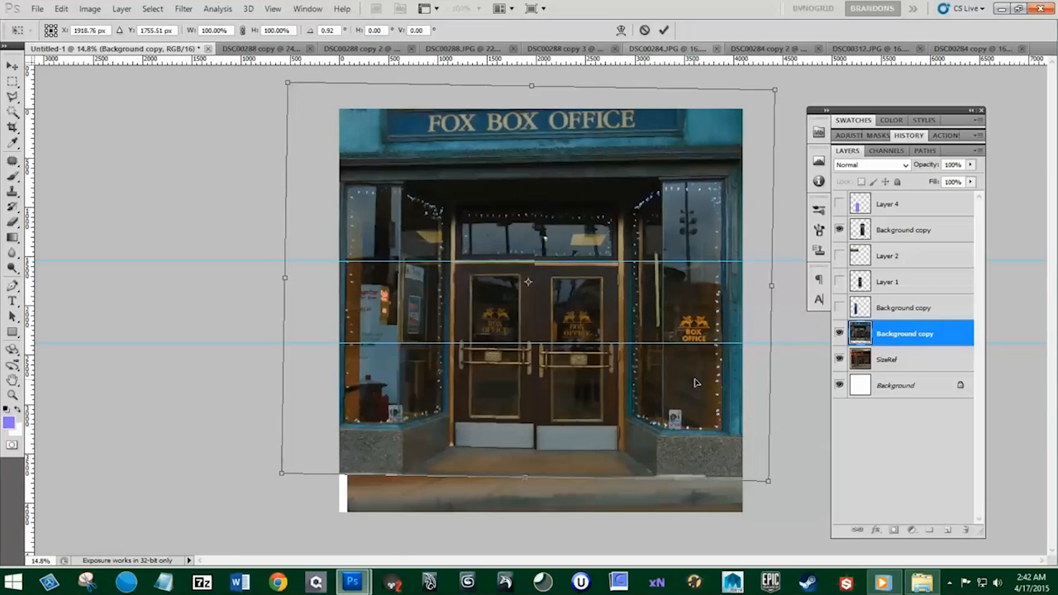
key("Return")
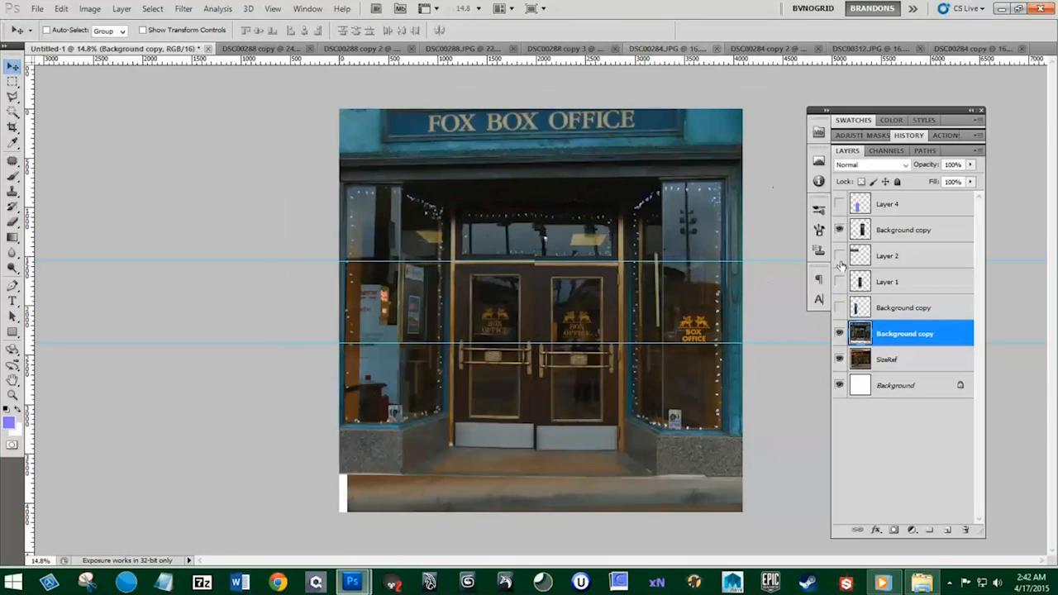
left_click(840, 230)
left_click(840, 230)
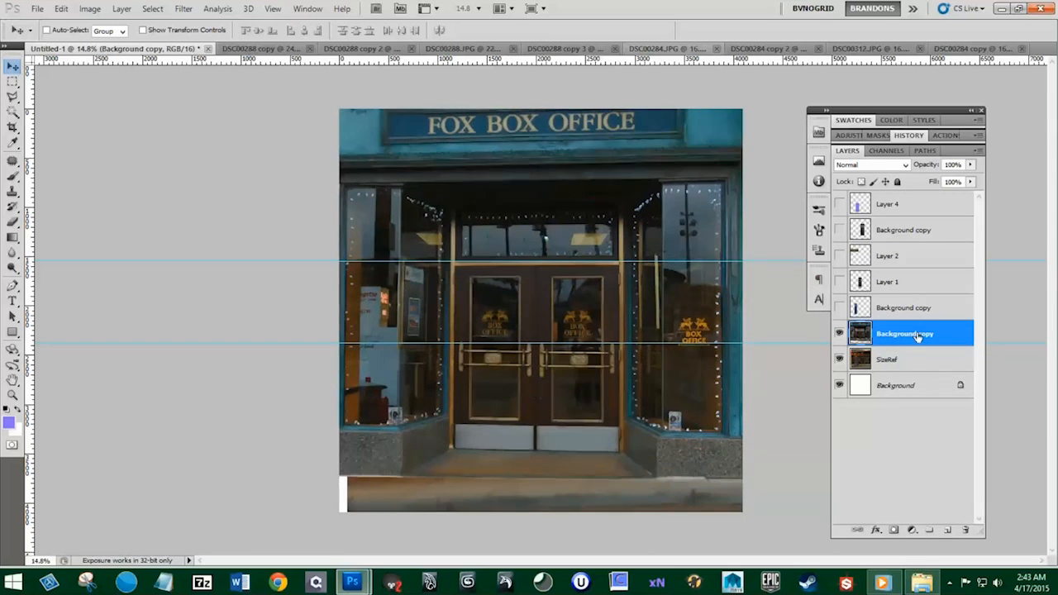
Step: Duplicate the storefront layer twice and hide the two lower versions
left_click_drag(895, 337, 947, 529)
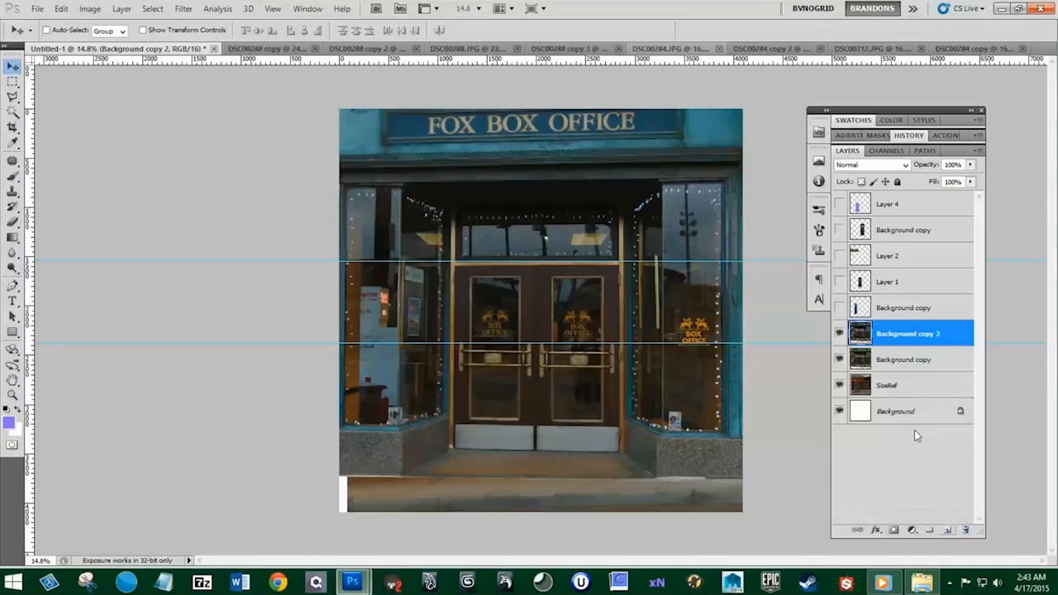
left_click_drag(909, 334, 948, 529)
left_click_drag(839, 385, 841, 347)
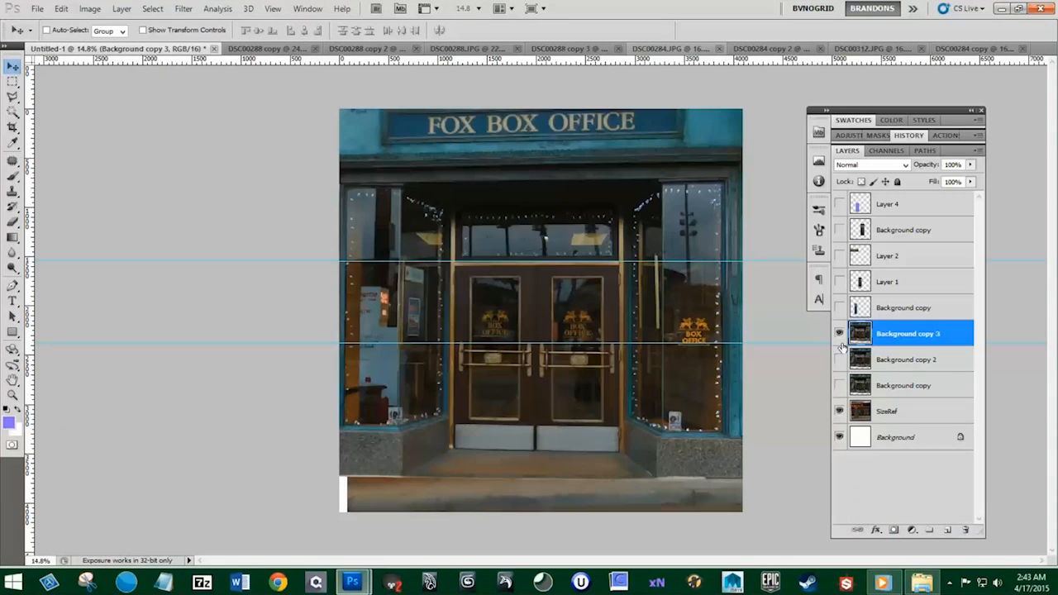
Step: Shift the storefront to expose its left pillar, copy the pillar to its own hidden layer, and reselect Background copy 3
mouse_move(559, 390)
left_mouse_down()
mouse_move(572, 425)
mouse_move(553, 406)
mouse_move(575, 405)
left_mouse_up()
key("m")
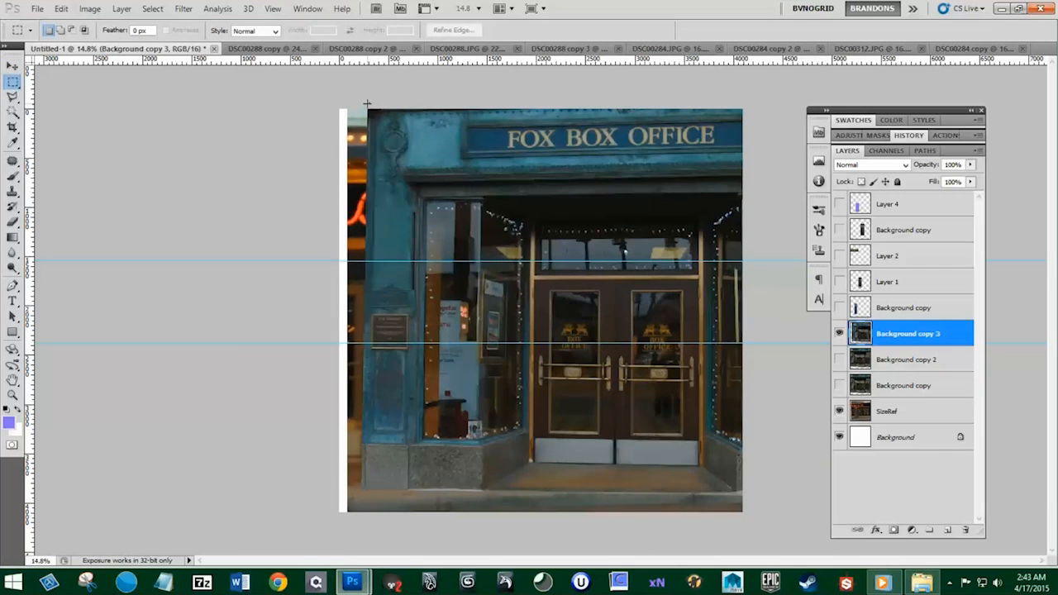
left_click_drag(411, 428, 422, 487)
left_click_drag(478, 491, 481, 488)
left_click_drag(414, 488, 422, 488)
key("ctrl+j")
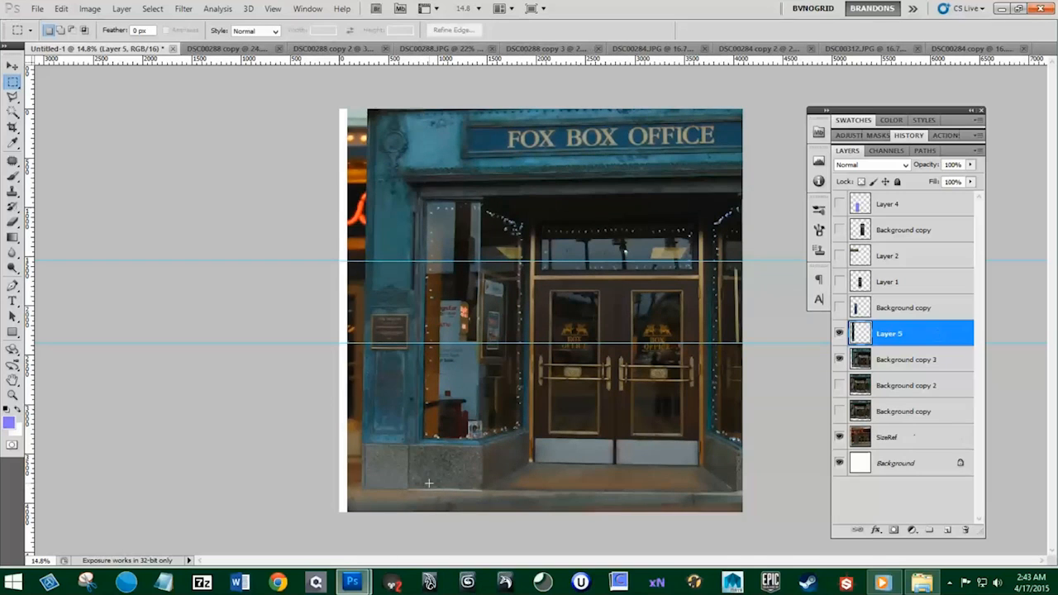
left_click(840, 333)
left_click(887, 363)
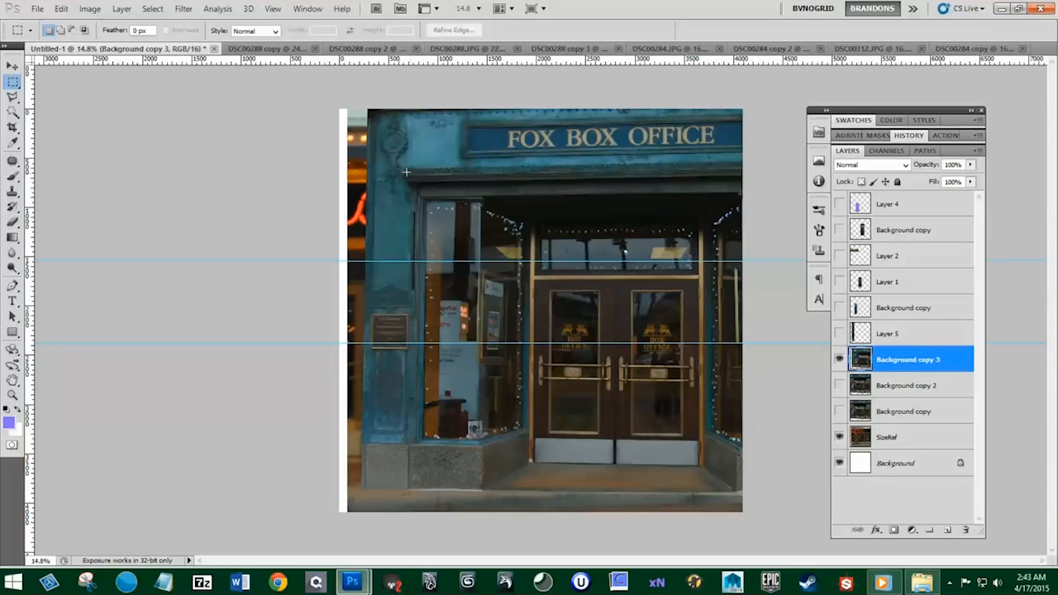
Step: Copy the storefront's left window with its stone base to its own hidden layer, and reselect Background copy 3
left_click_drag(404, 171, 428, 255)
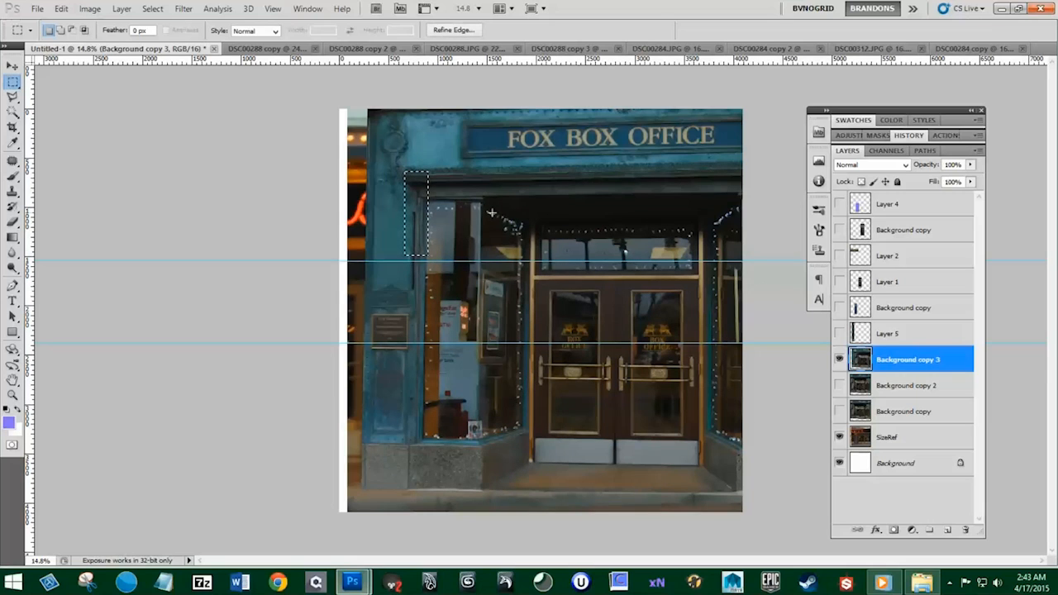
left_click(452, 215)
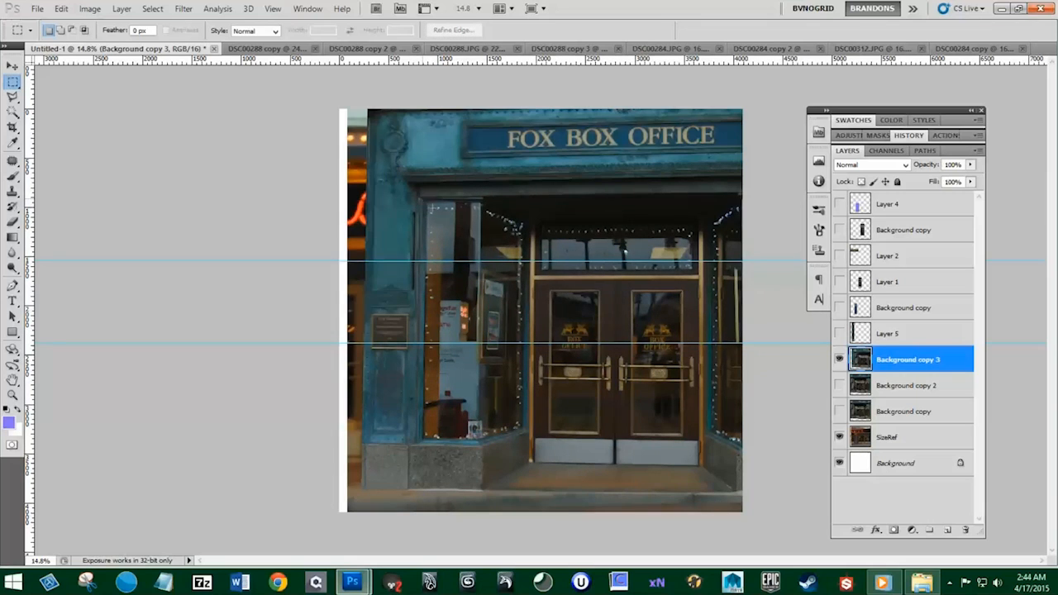
left_click_drag(421, 199, 481, 488)
key("ctrl+j")
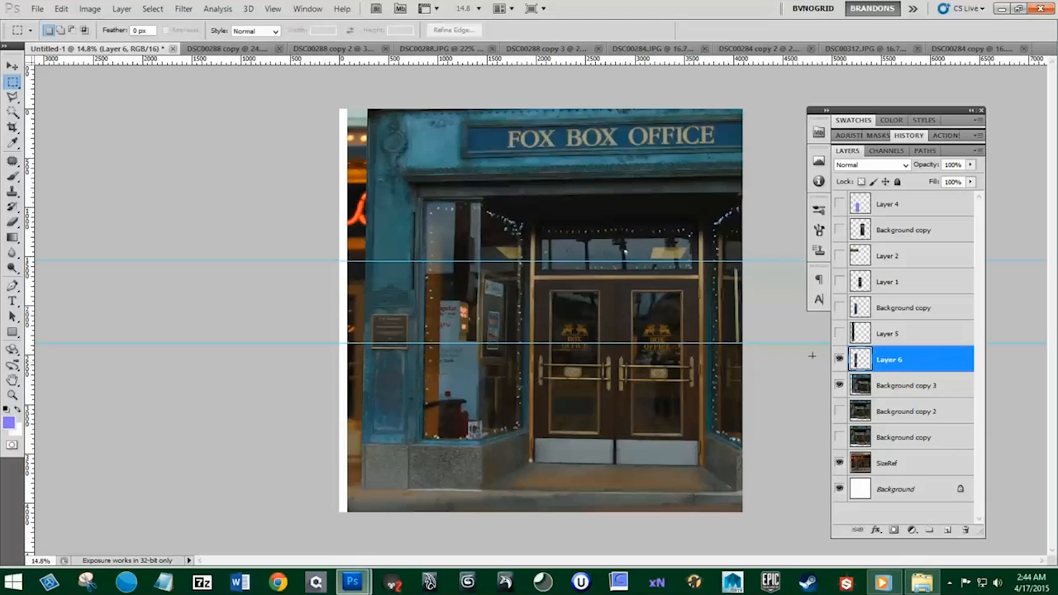
left_click(840, 359)
left_click(882, 385)
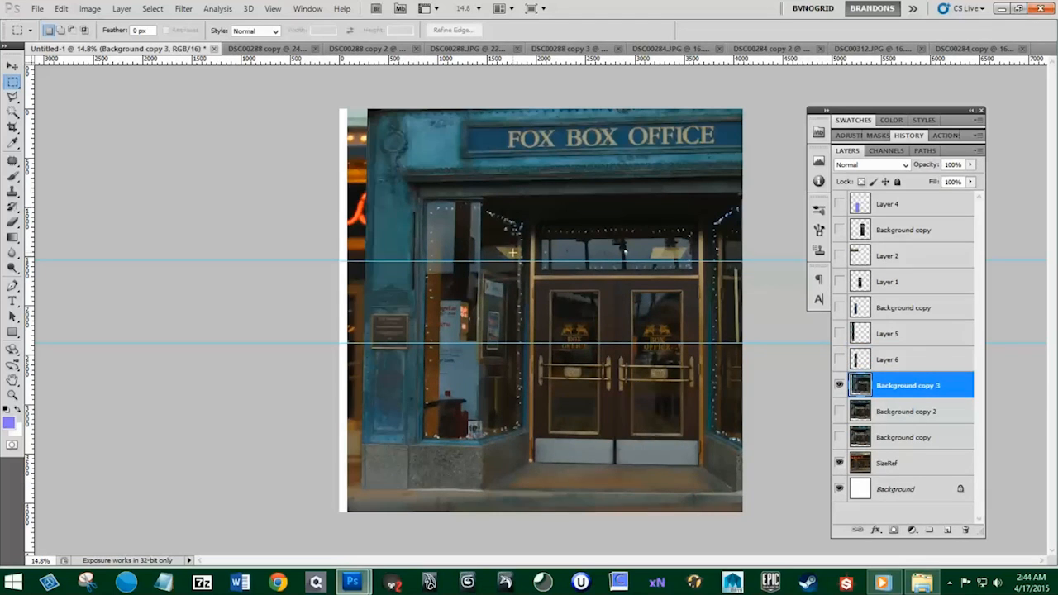
Step: Reposition the storefront, copy a small piece of trim beneath the Fox Box Office sign to its own layer, and hide it
left_click_drag(512, 252, 457, 286)
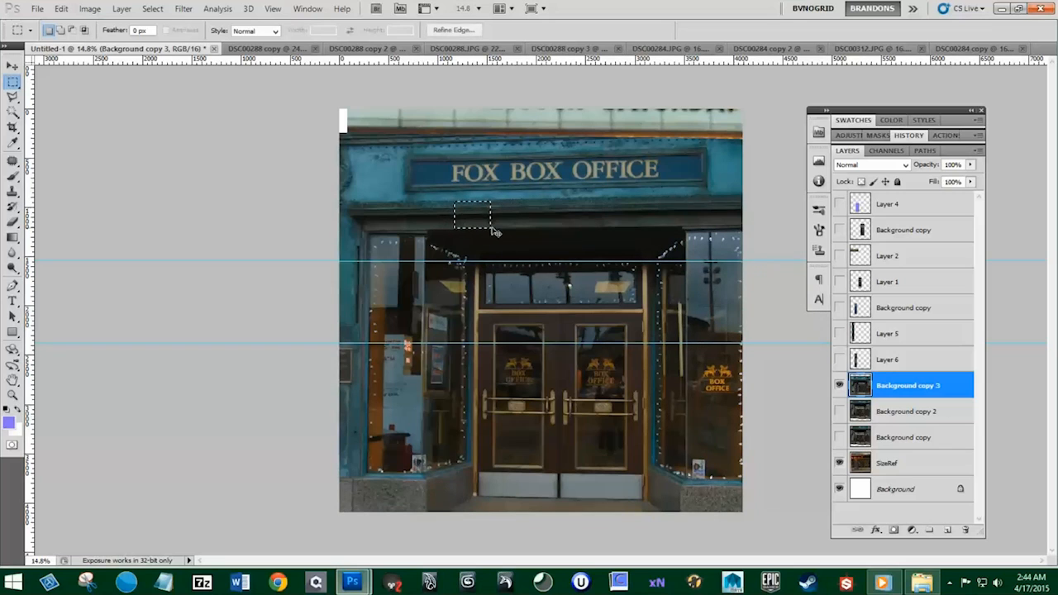
key("ctrl+j")
left_click(889, 410)
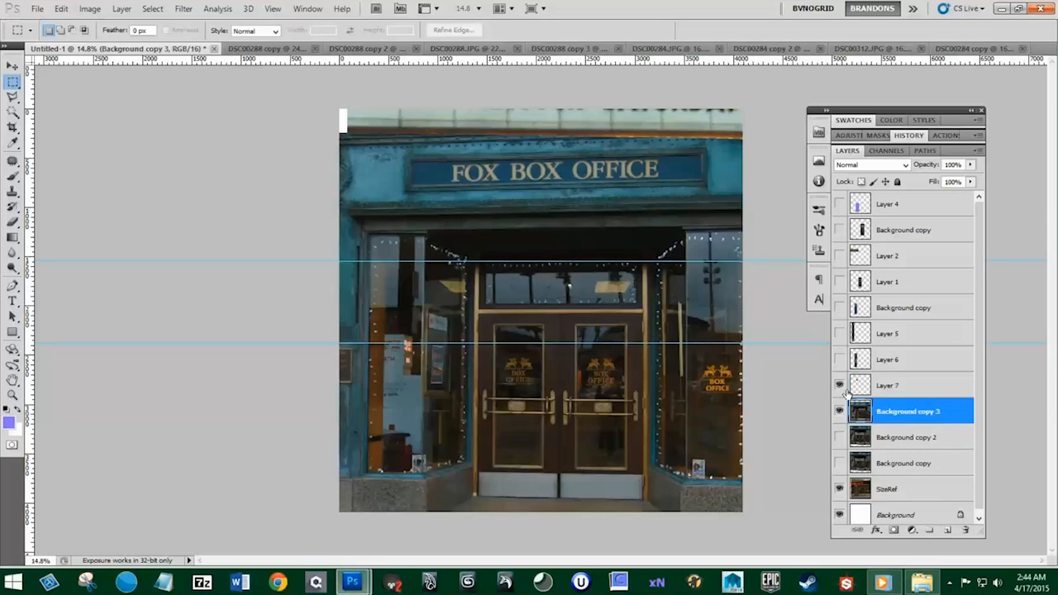
scroll(648, 261, "down", 1)
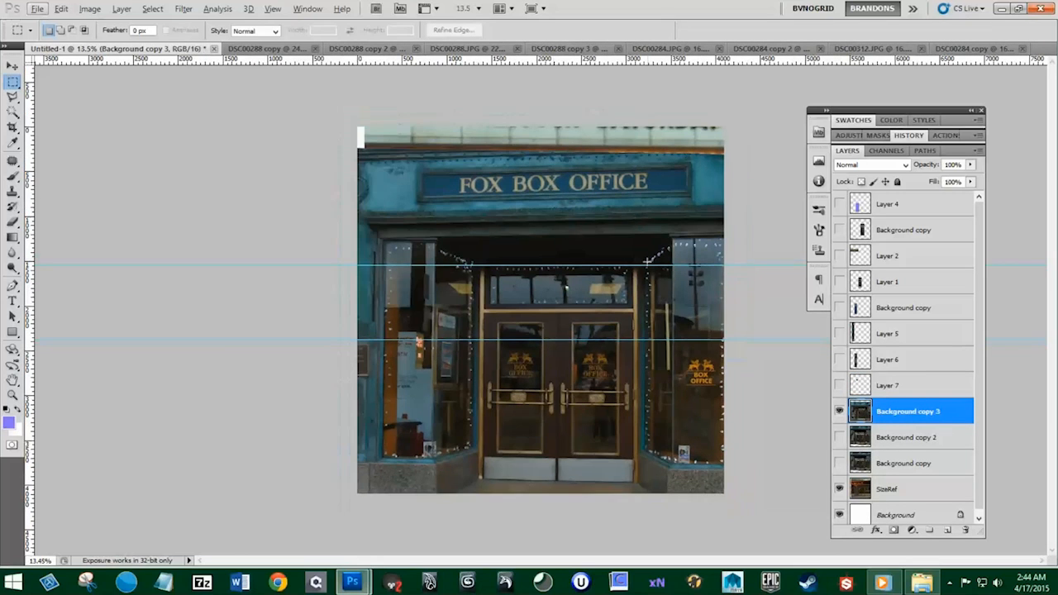
Step: Move the storefront slightly lower on the sheet and clear the selection around its sign panel
key("v")
mouse_move(670, 287)
left_mouse_down()
mouse_move(630, 296)
mouse_move(665, 299)
left_mouse_up()
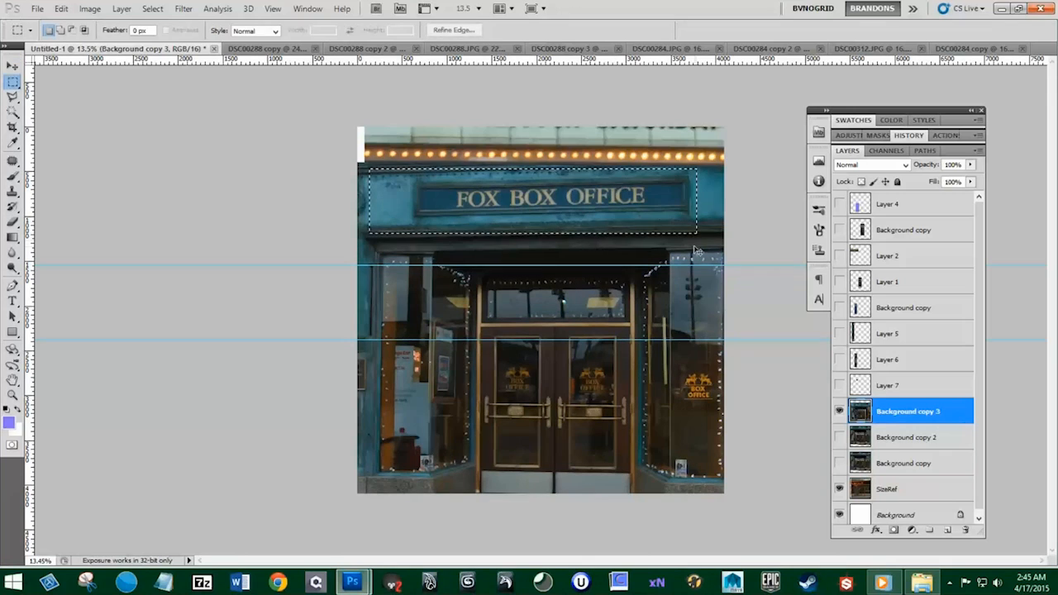
left_click(706, 206)
key("ctrl+t")
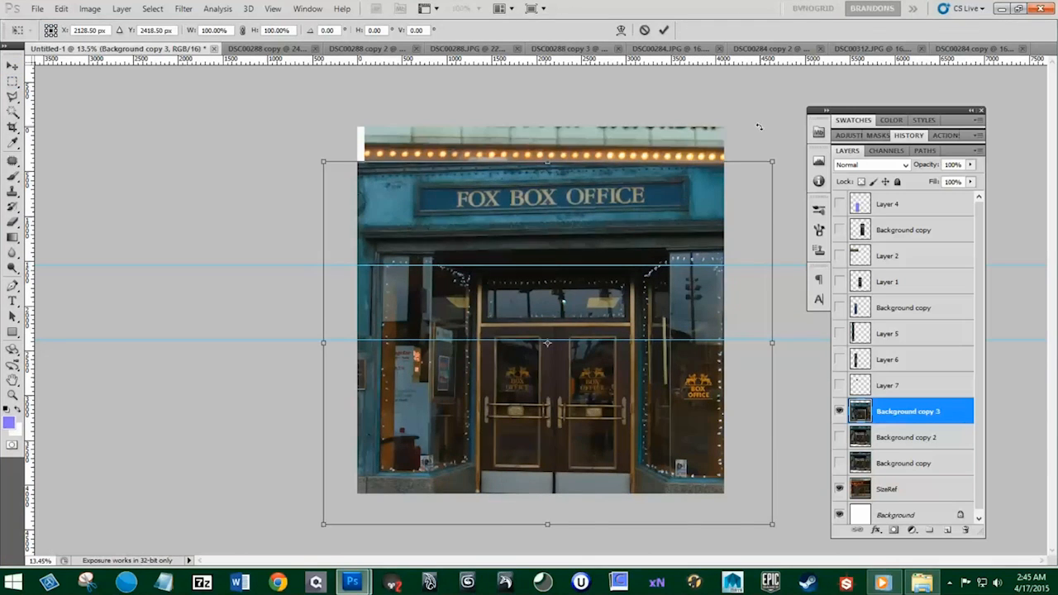
left_click_drag(759, 126, 767, 128)
left_click(664, 30)
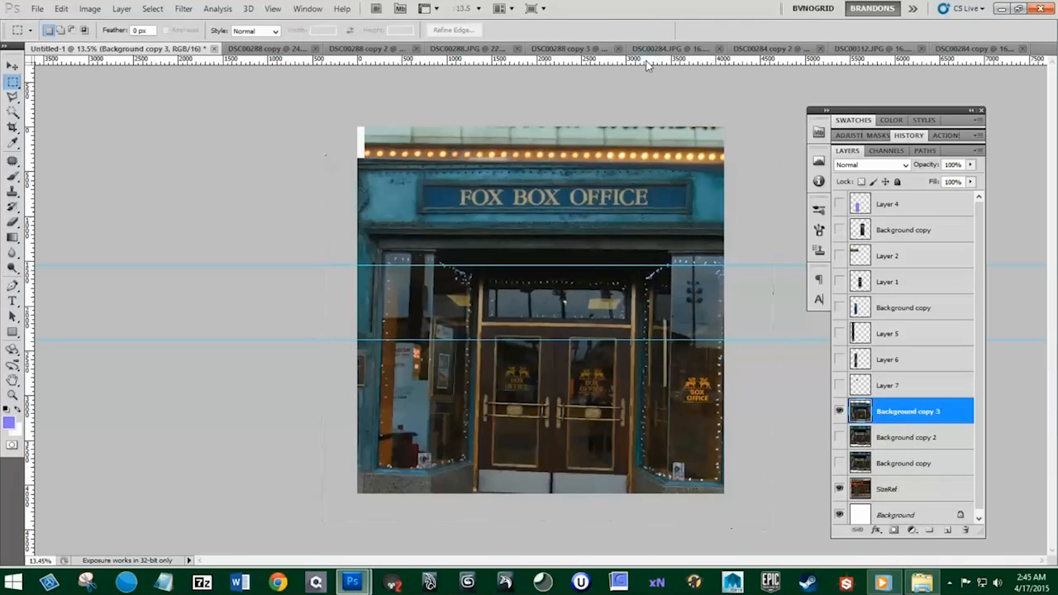
left_click_drag(648, 61, 642, 231)
left_click_drag(641, 231, 641, 232)
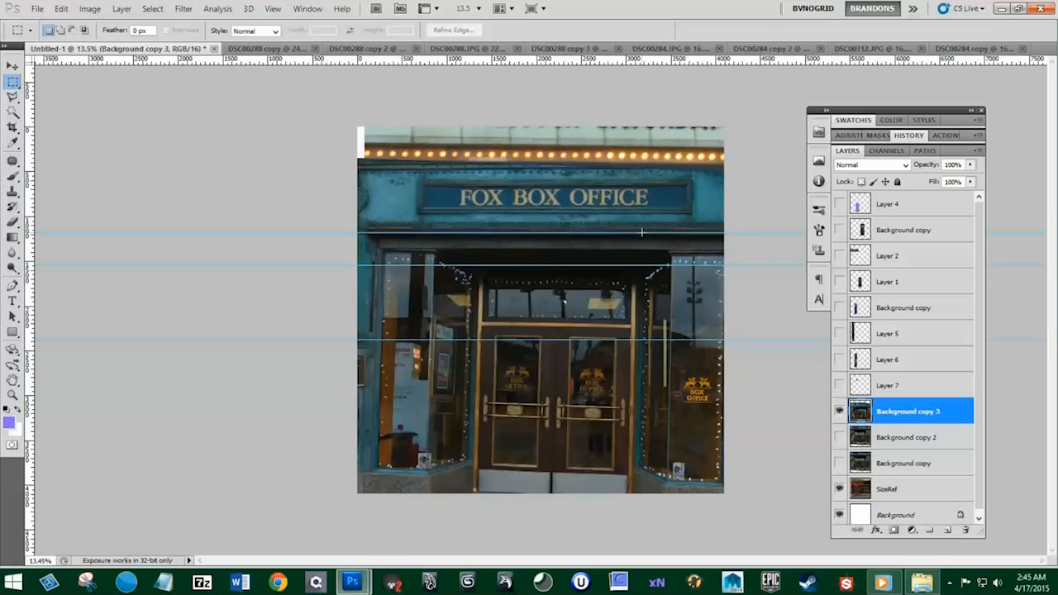
key("ctrl+alt+z")
key("ctrl+alt+z")
Step: Rotate Background copy 3 by 0.68° and move it down so the sign panel's lower edge lines up with the upper guide
key("ctrl+t")
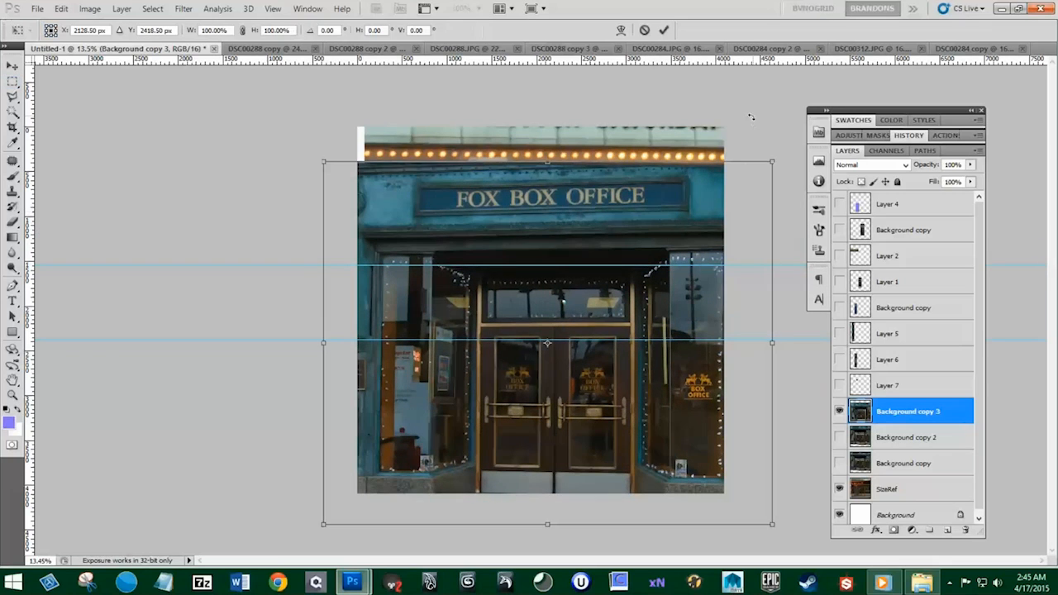
left_click_drag(679, 201, 677, 232)
left_click_drag(788, 153, 789, 156)
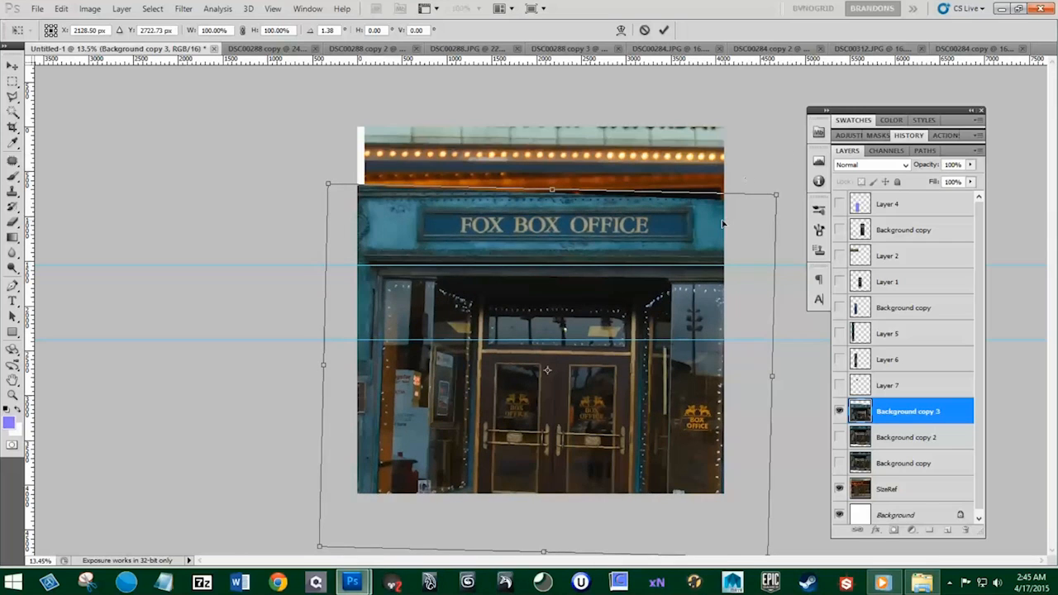
left_click_drag(721, 223, 717, 221)
left_click_drag(303, 171, 302, 172)
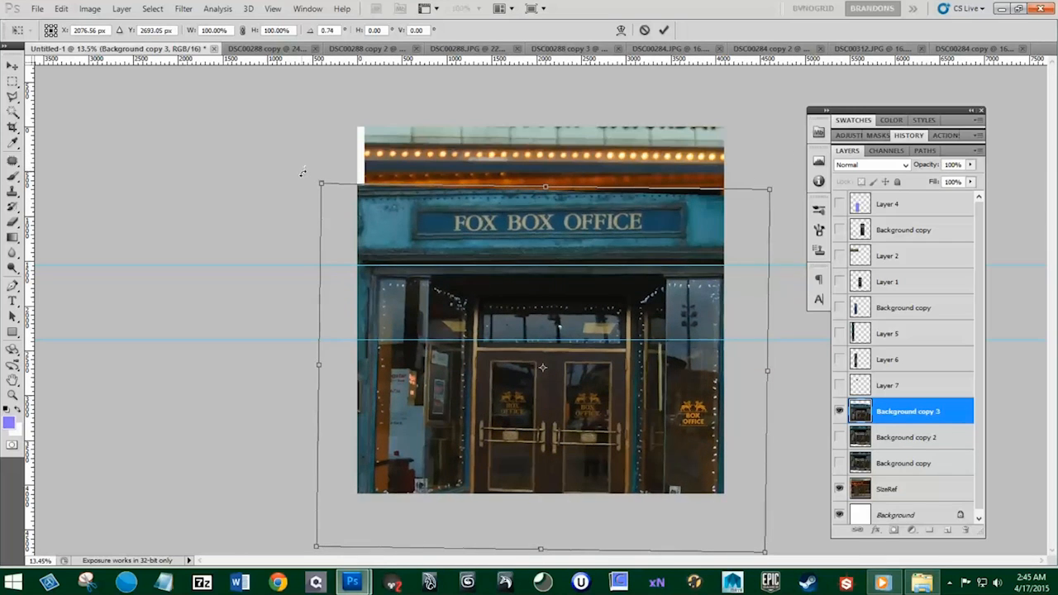
left_click_drag(611, 225, 622, 224)
left_click_drag(770, 156, 774, 157)
left_click_drag(702, 232, 702, 241)
left_click_drag(787, 193, 785, 190)
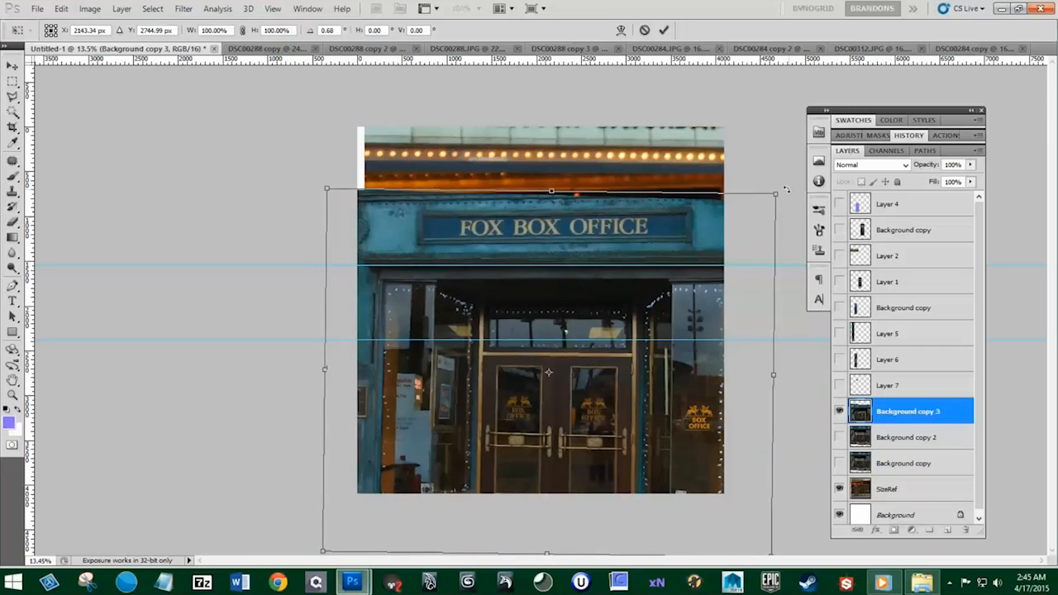
key("Return")
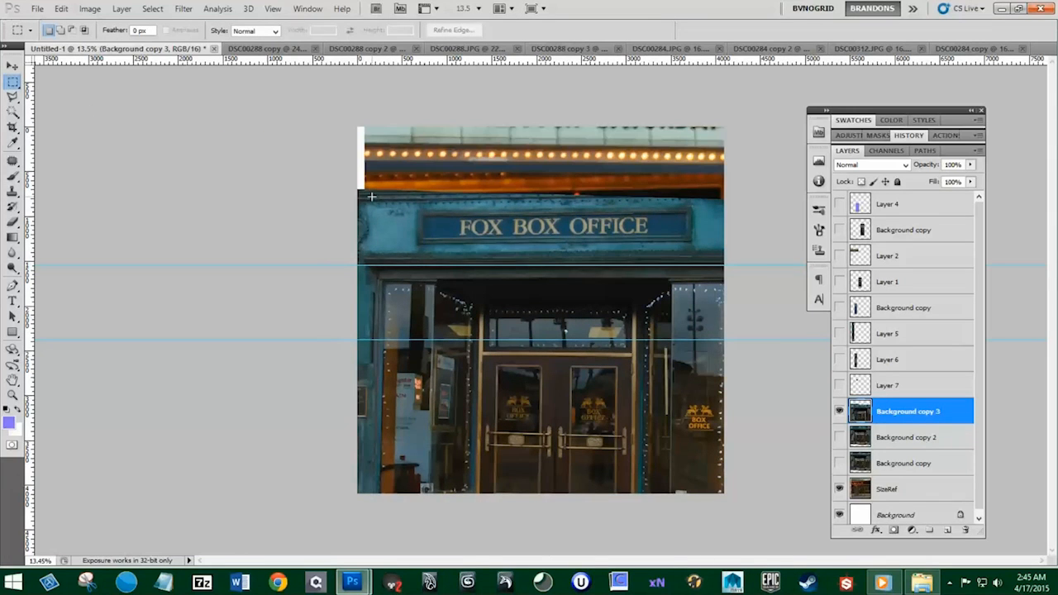
Step: Copy the left half of the Fox Box Office sign panel to its own layer and hide it
left_click_drag(371, 194, 563, 261)
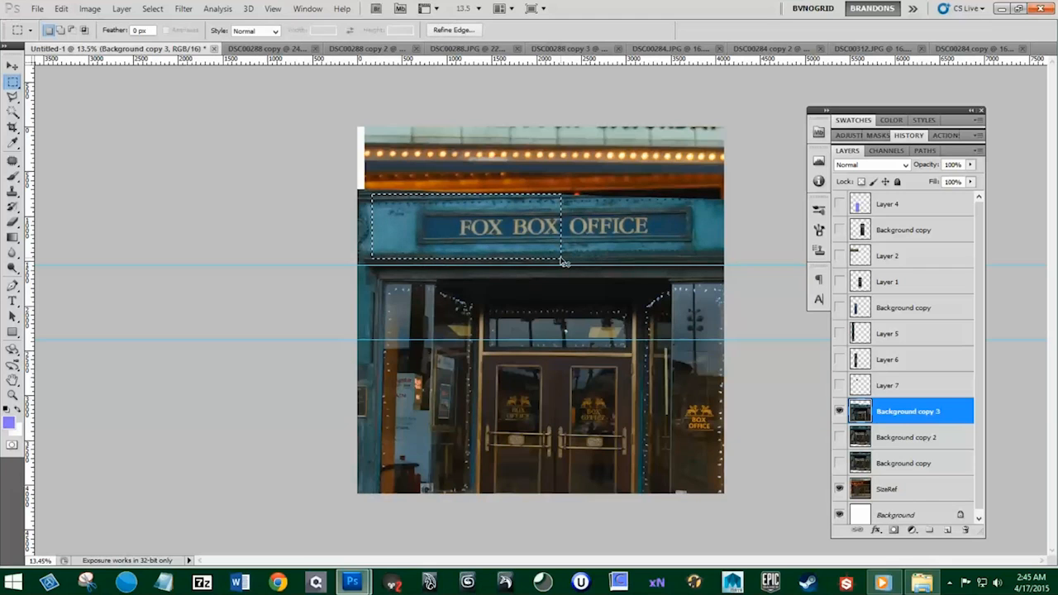
key("ctrl+j")
left_click(840, 411)
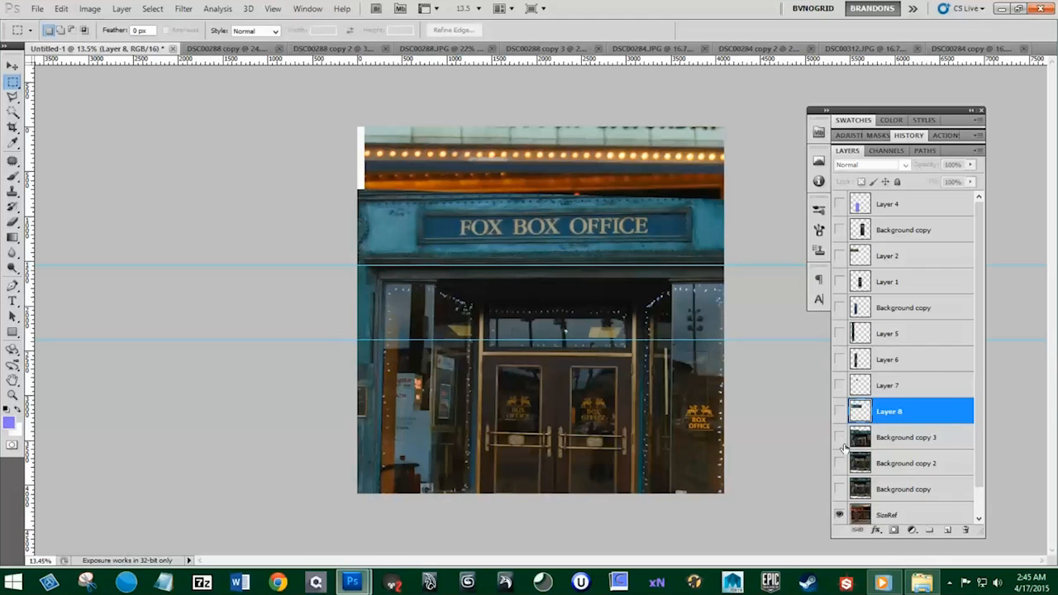
Step: Hide Background copy 3 and SizeRef, and show all the cropped piece layers from Layer 8 up to the single door
left_click(840, 437)
left_click(839, 515)
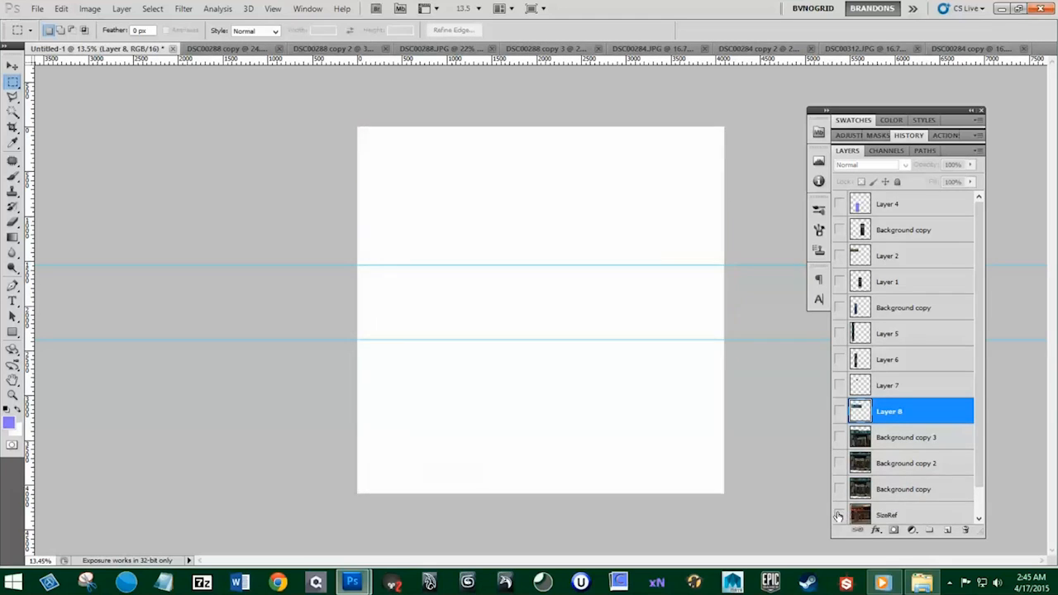
scroll(865, 432, "down", 1)
left_click_drag(840, 384, 839, 206)
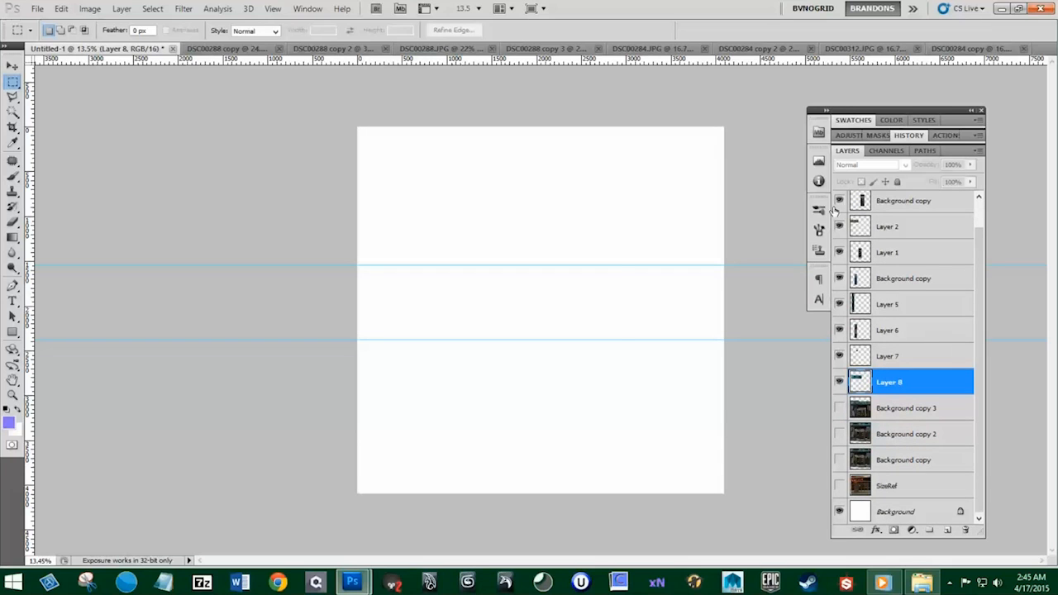
scroll(889, 376, "up", 1)
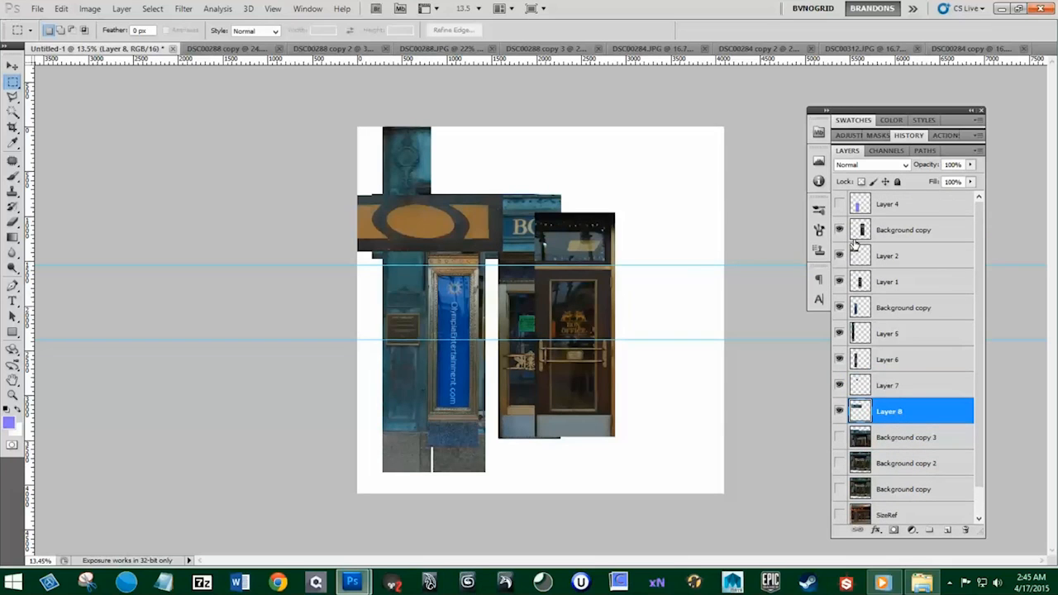
Step: Check Layer 4 by toggling its visibility and delete the layer
left_click(839, 204)
left_click(839, 204)
left_click_drag(881, 207, 963, 532)
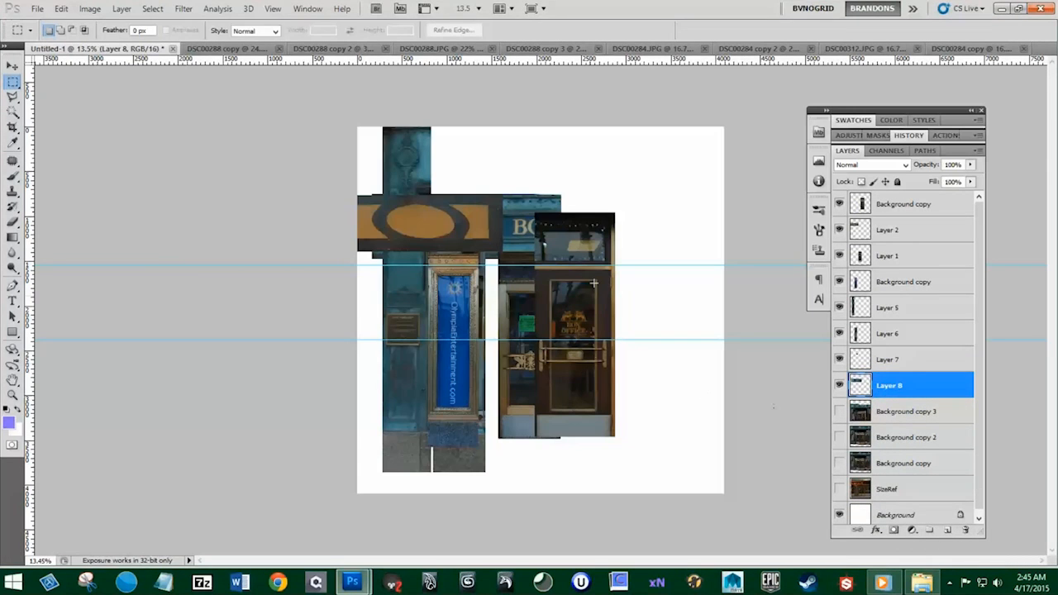
Step: Move the Box Office door clear of the other pieces and place the Layer 1 door in the canvas's lower-right corner
key("v")
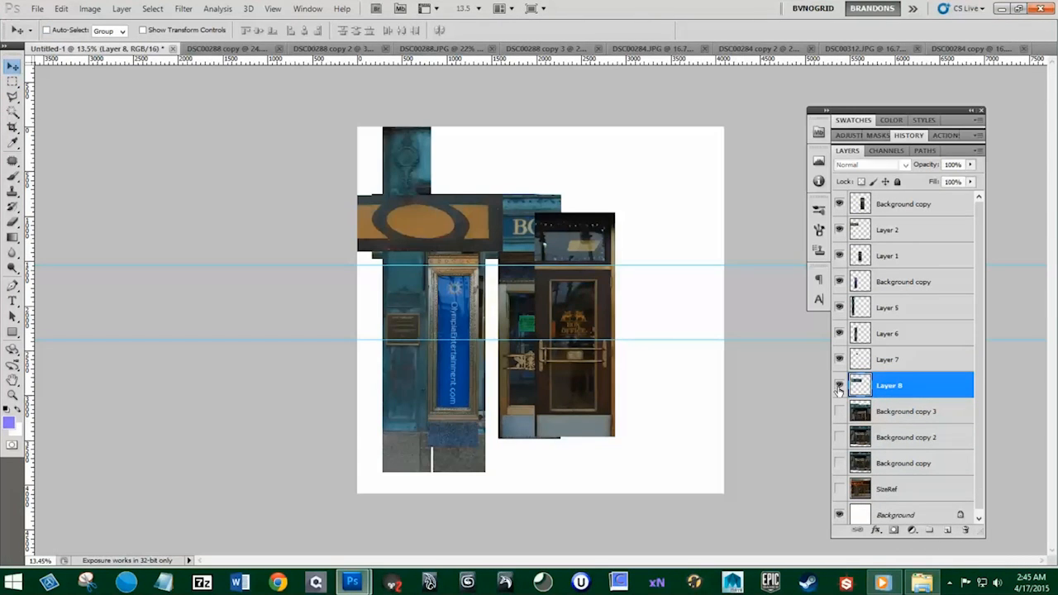
left_click(902, 209)
left_click_drag(580, 339, 613, 377)
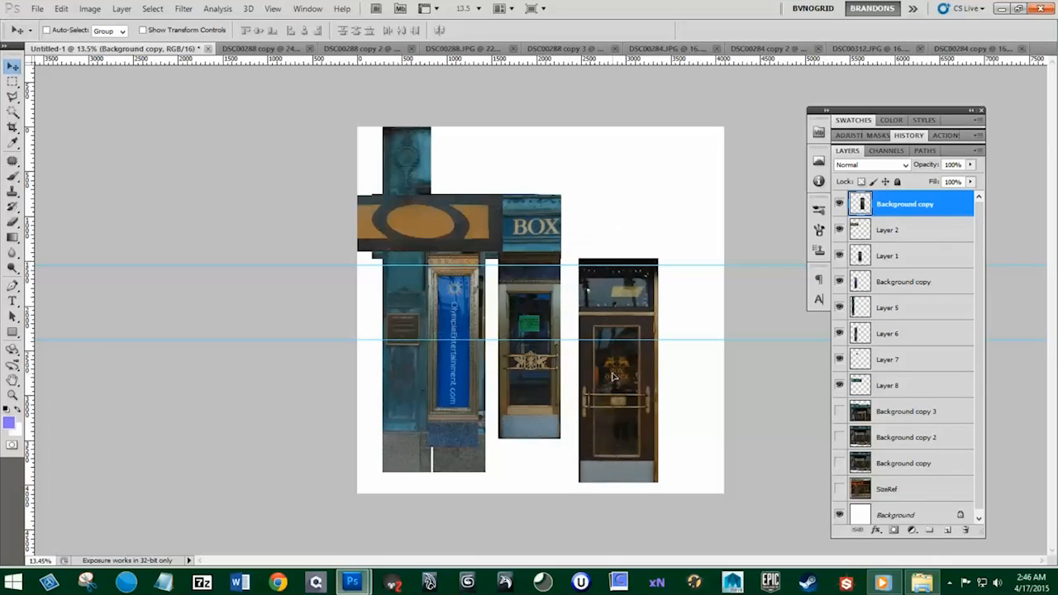
left_click(840, 258)
left_click(839, 258)
left_click(889, 255)
left_click_drag(560, 342, 736, 407)
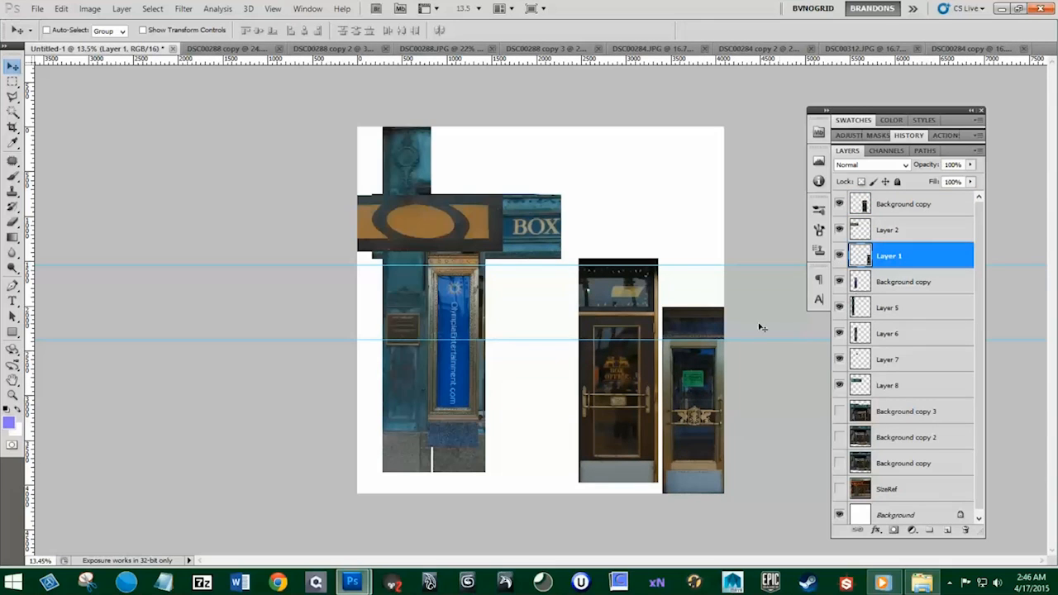
Step: Move the blue poster pillar to the canvas's lower edge, directly against the left side of the Layer 1 door
left_click(840, 282)
left_click(840, 282)
left_click(889, 282)
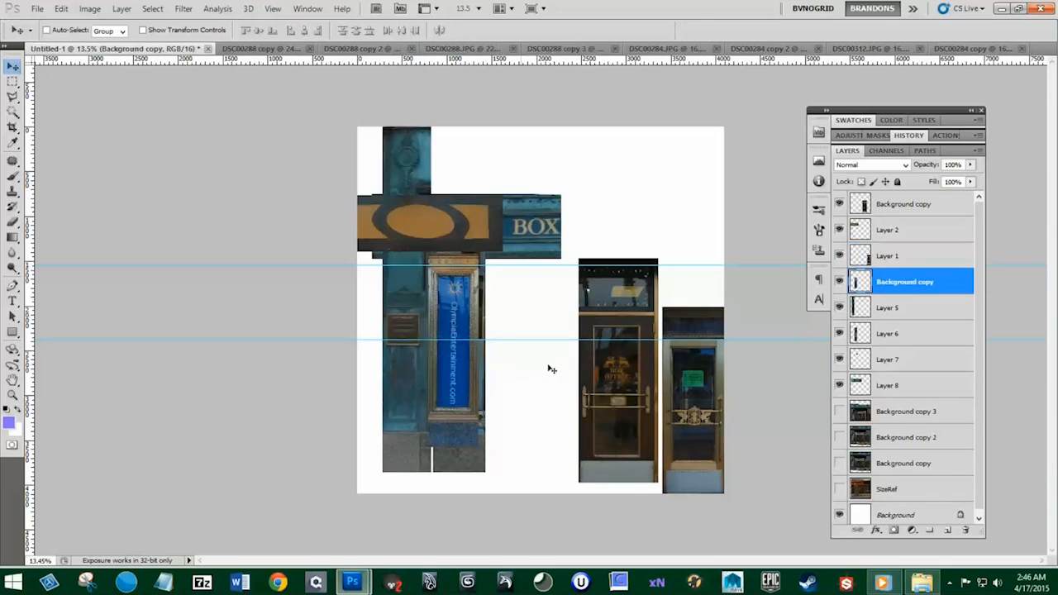
left_click(840, 203)
left_click_drag(466, 350, 648, 394)
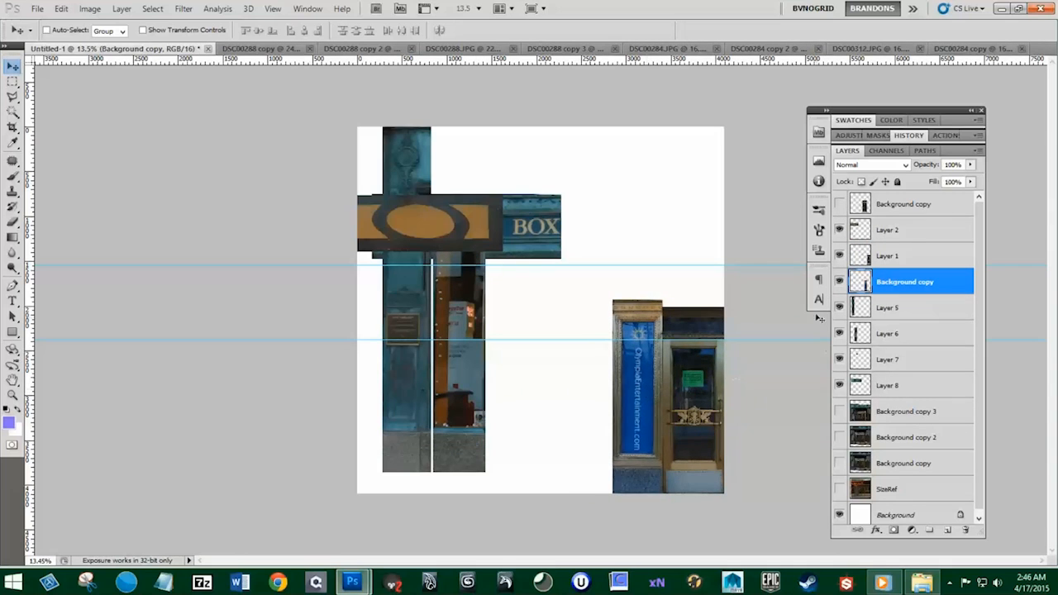
left_click(840, 204)
Step: Rotate the Box Office door 90° counterclockwise and place it in the canvas's upper-right corner
left_click(888, 205)
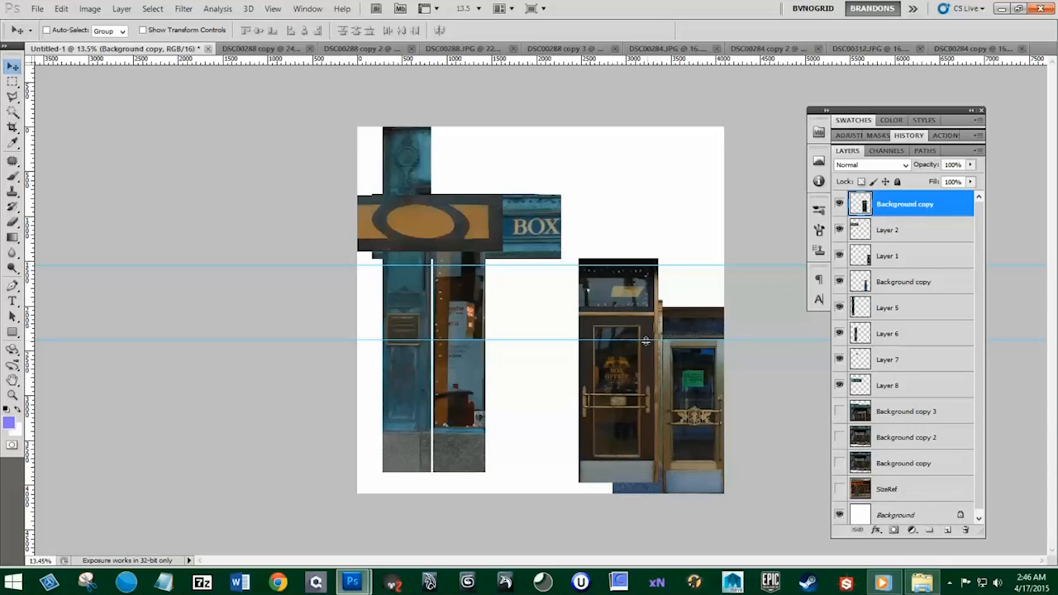
left_click_drag(639, 376, 648, 273)
key("ctrl+t")
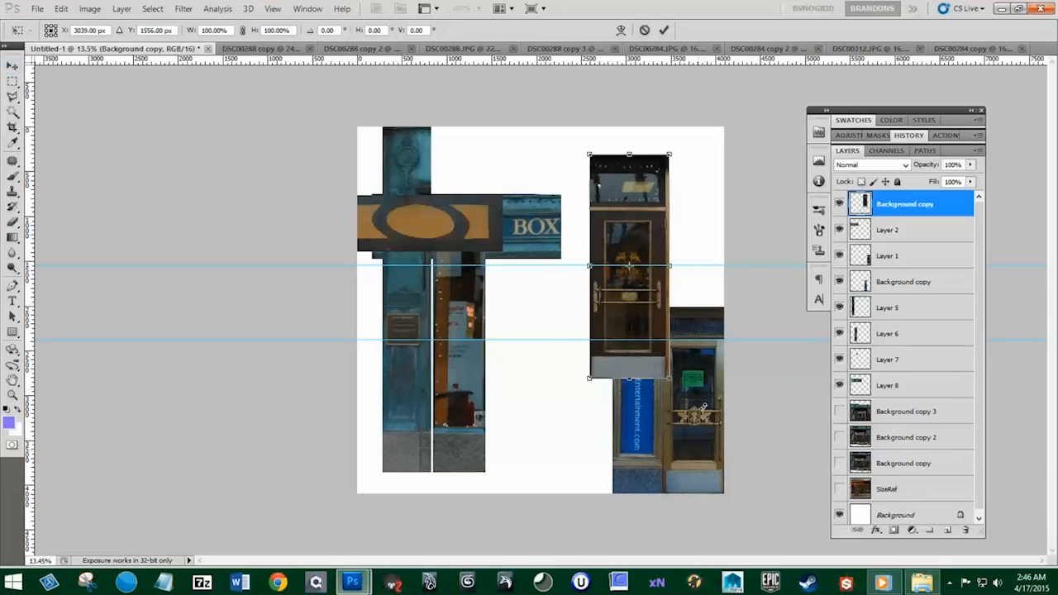
left_click_drag(703, 405, 731, 227)
key("Return")
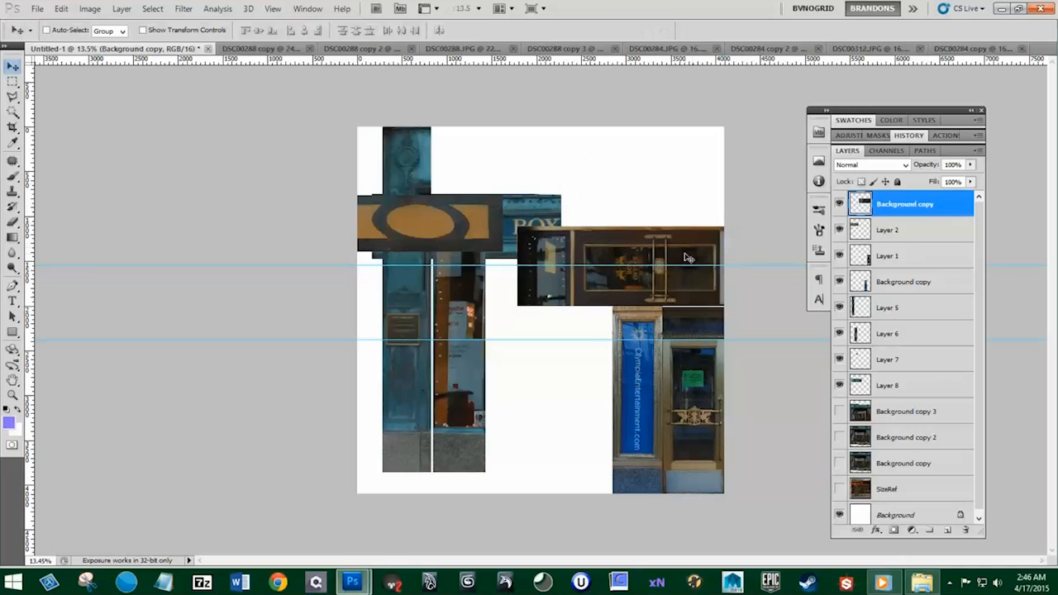
left_click_drag(680, 260, 669, 161)
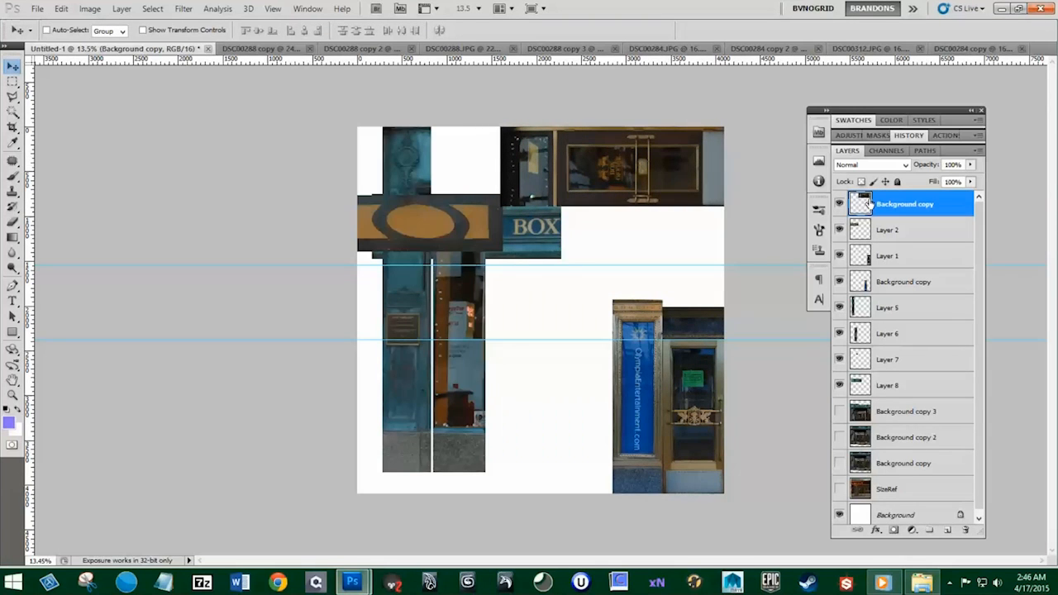
Step: Move the Layer 2 oval panel directly beneath the rotated door at the canvas's right edge and hide both pieces
left_click(840, 230)
left_click(840, 229)
left_click(886, 232)
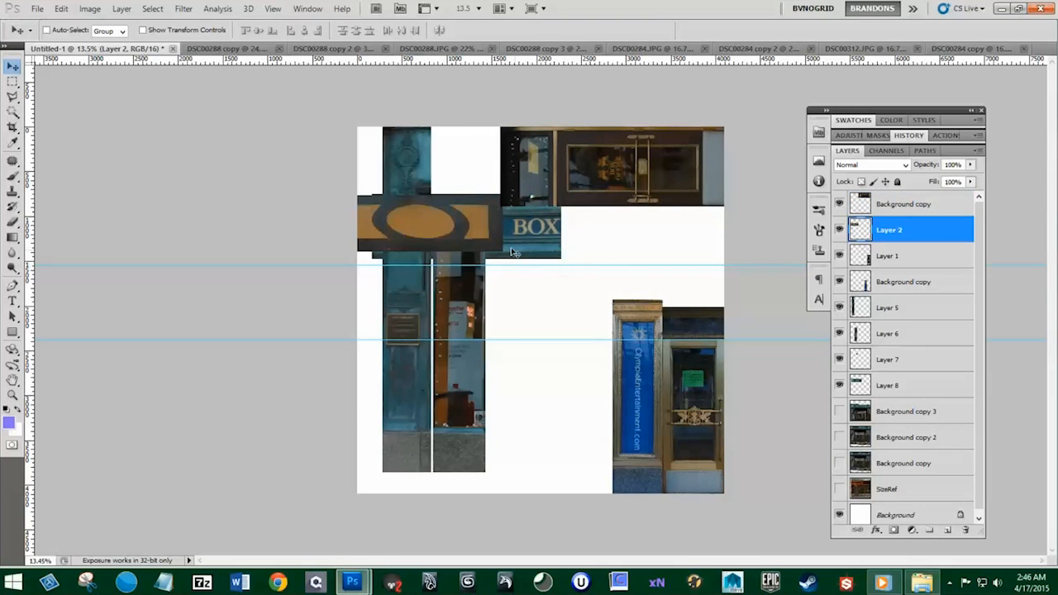
left_click_drag(512, 252, 731, 261)
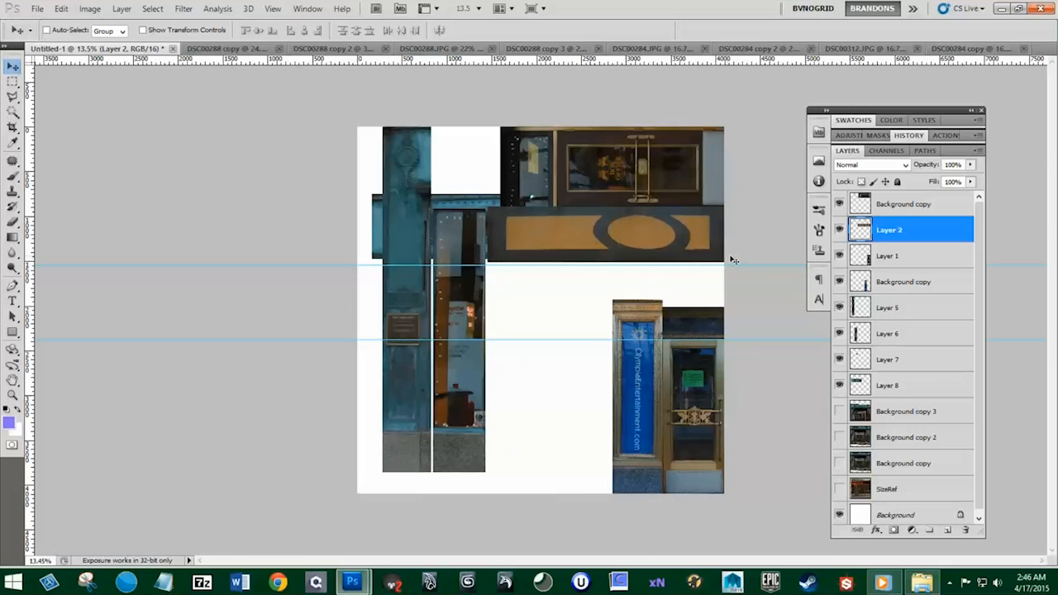
left_click_drag(840, 229, 840, 204)
Step: Identify the teal pillar by toggling layer visibility and move its Layer 5 into the canvas's lower-left corner
left_click(840, 256)
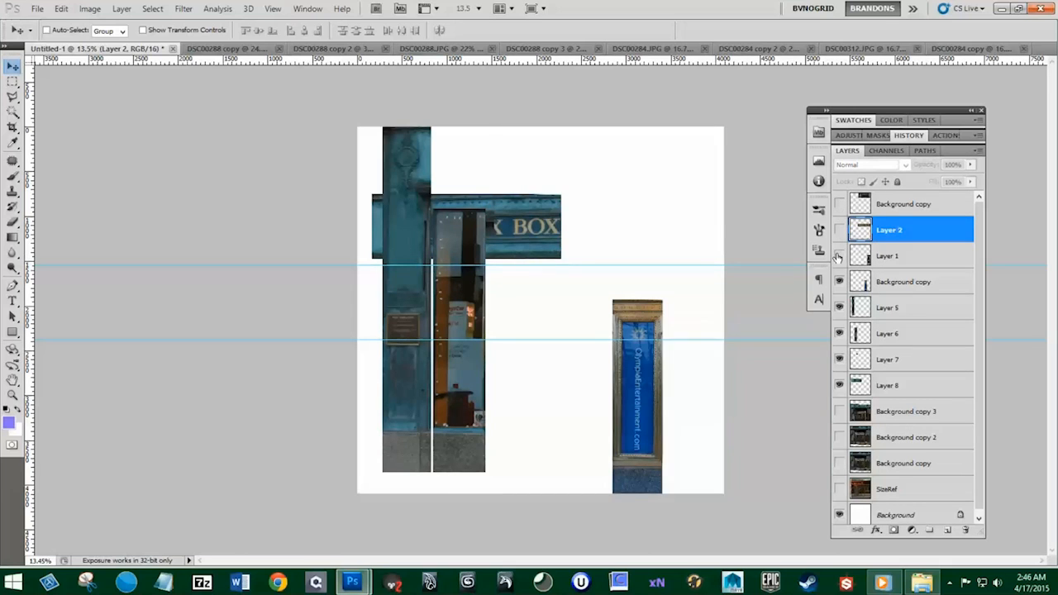
left_click(839, 256)
left_click(839, 282)
left_click(839, 281)
left_click(839, 307)
left_click(839, 308)
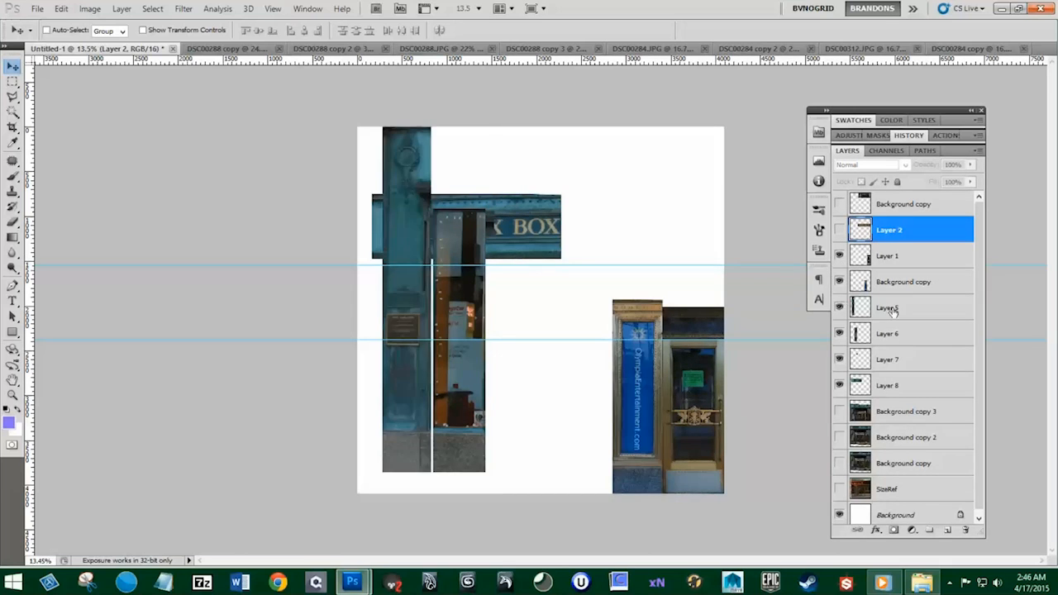
left_click(891, 309)
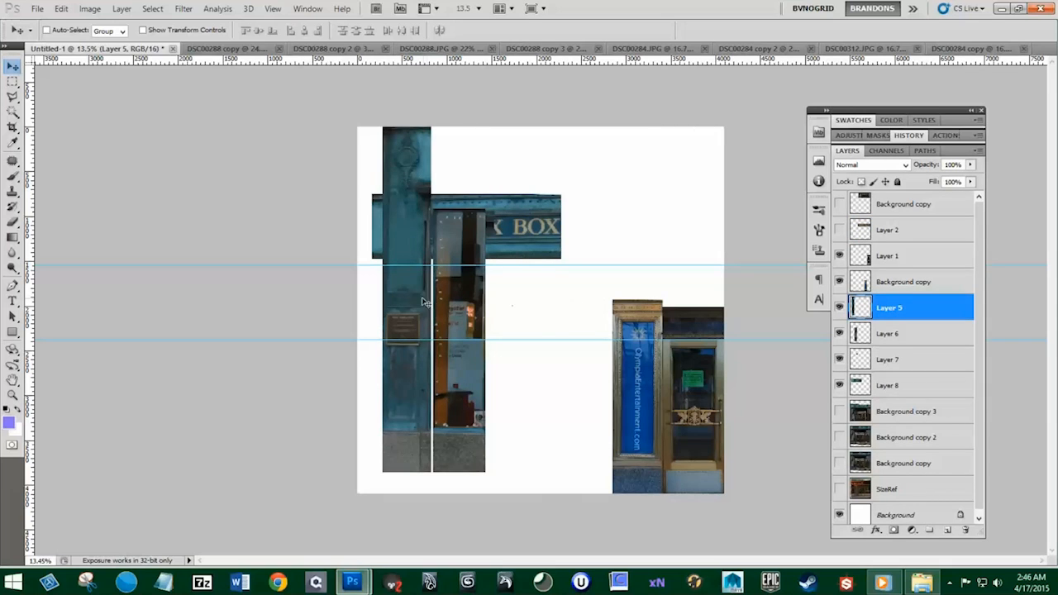
left_click_drag(423, 302, 396, 319)
Step: Place the Layer 6 window beside the teal pillar at the canvas's lower edge and move the small Layer 7 piece to the upper edge
left_click(839, 333)
left_click(883, 335)
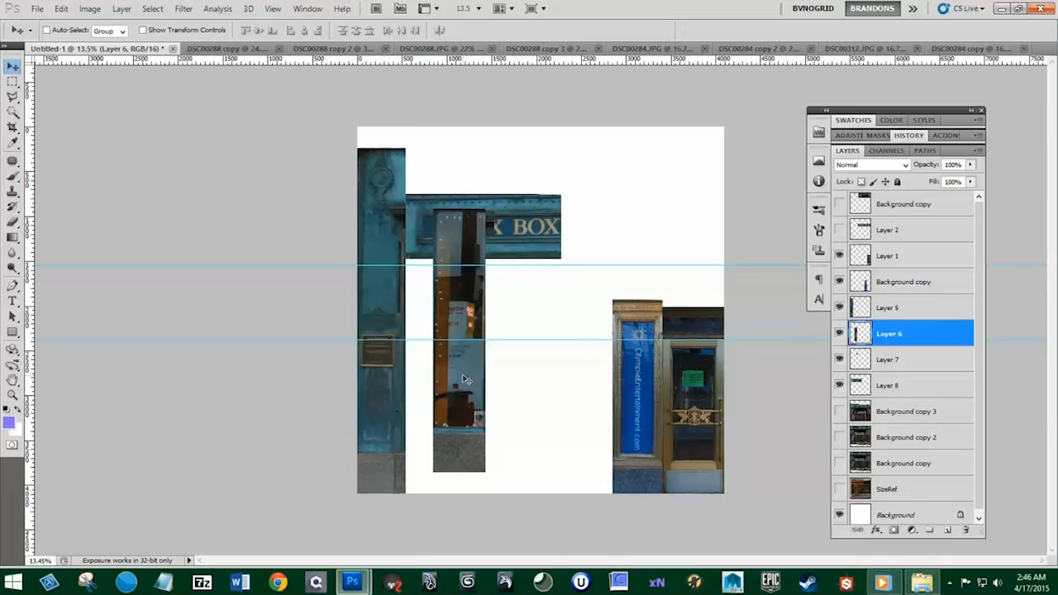
left_click_drag(465, 379, 433, 400)
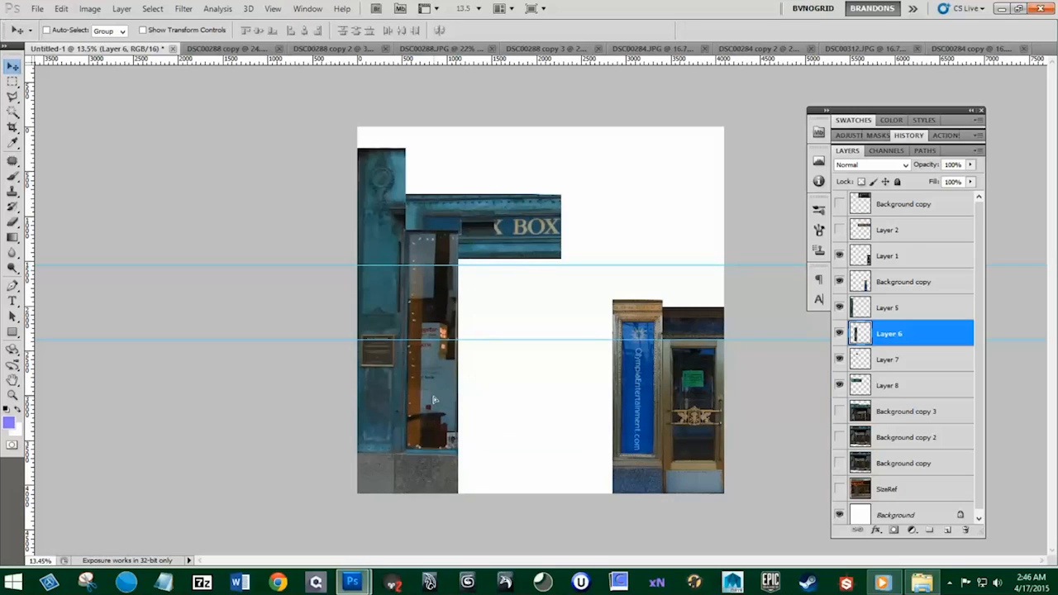
left_click(902, 361)
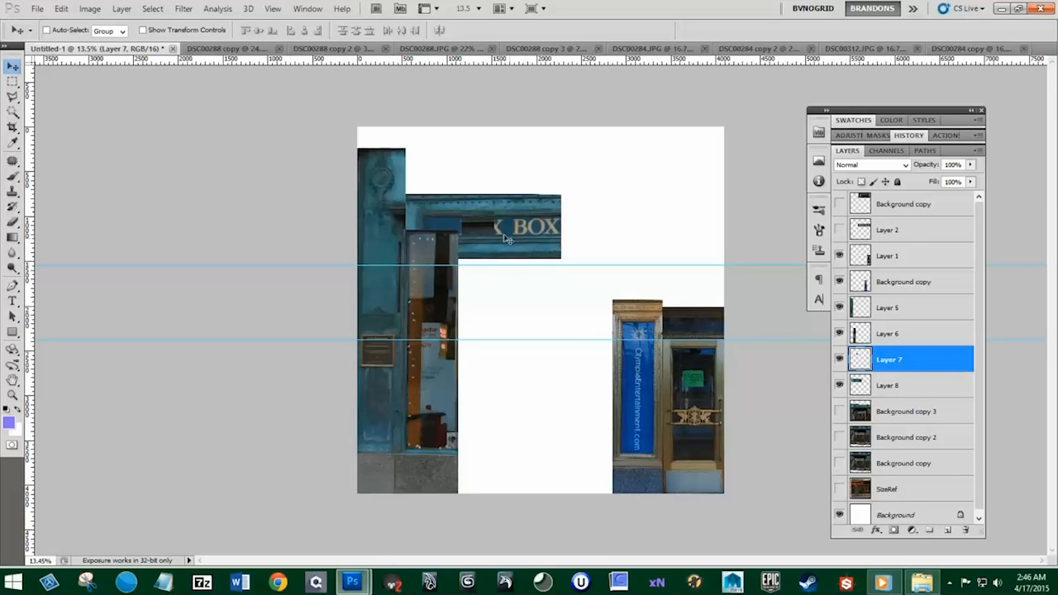
left_click_drag(507, 238, 586, 147)
Step: Rotate the Layer 8 Fox Box sign by -90° and place it beside the window at the canvas's lower edge
left_click(885, 386)
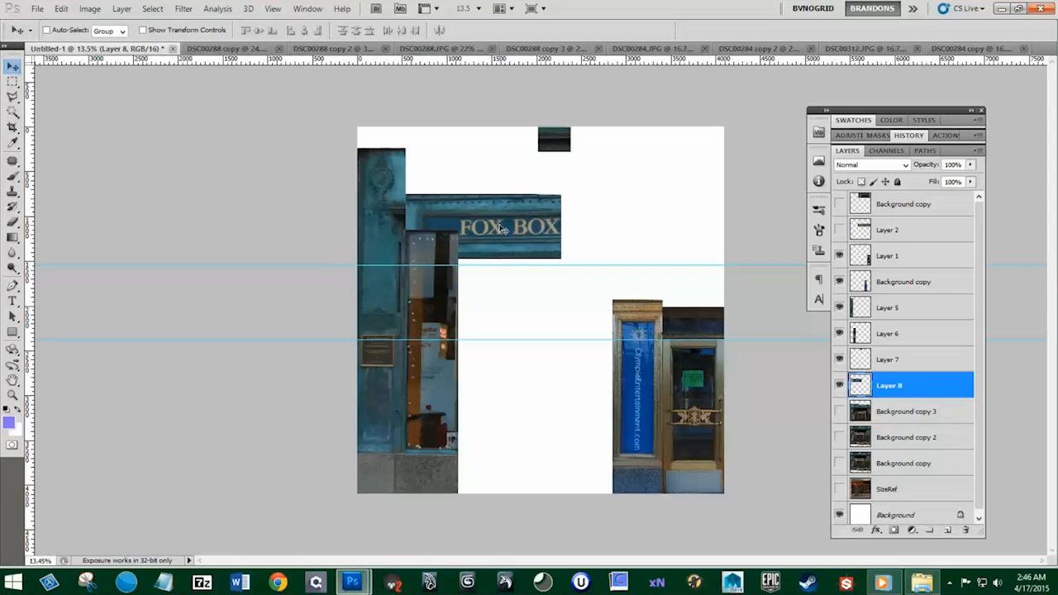
left_click_drag(501, 229, 606, 240)
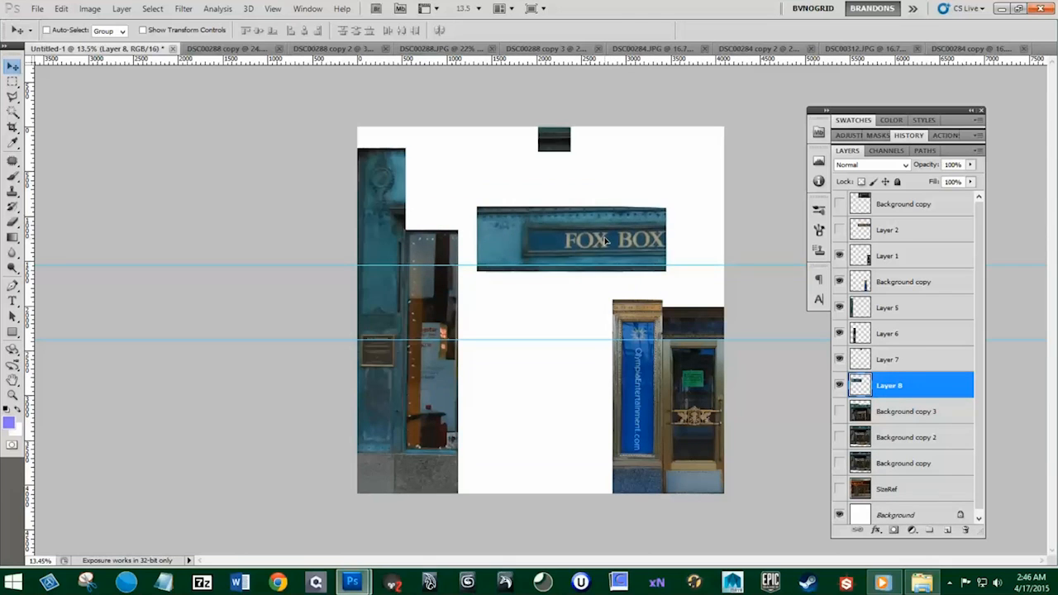
key("ctrl+t")
left_click_drag(697, 270, 612, 143)
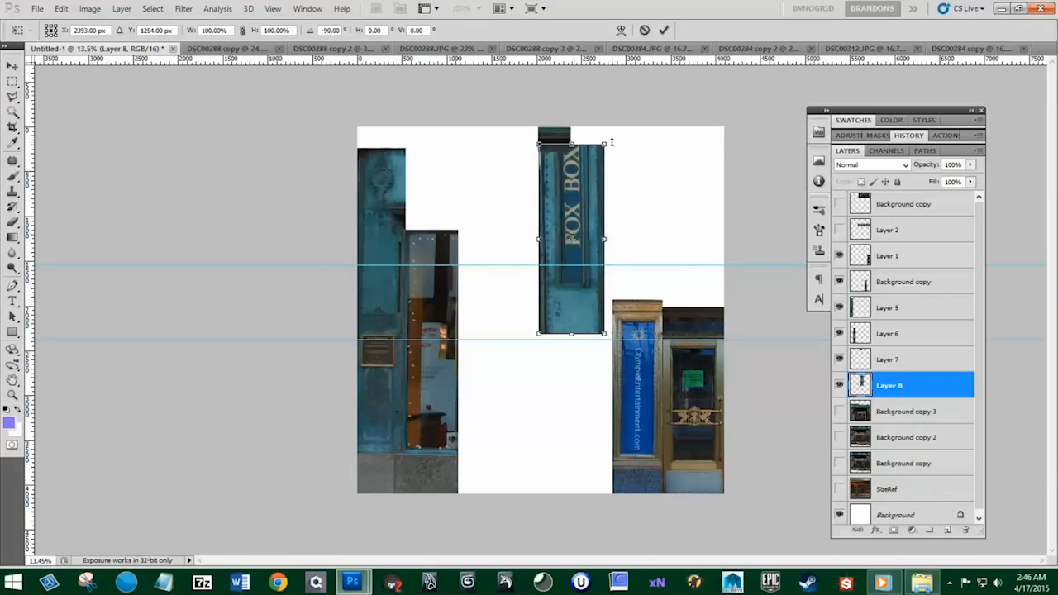
key("Return")
left_click_drag(569, 220, 491, 382)
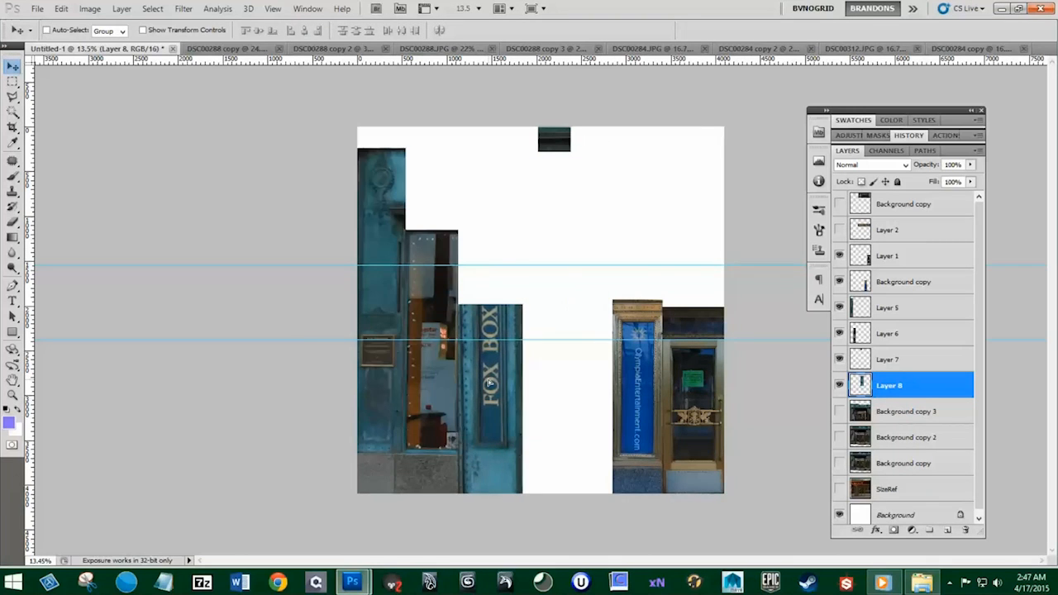
Step: Show the oval panel and rotated door again, and place the small Layer 7 piece beneath the panel at the canvas's right edge
left_click(840, 230)
left_click(840, 204)
left_click(840, 204)
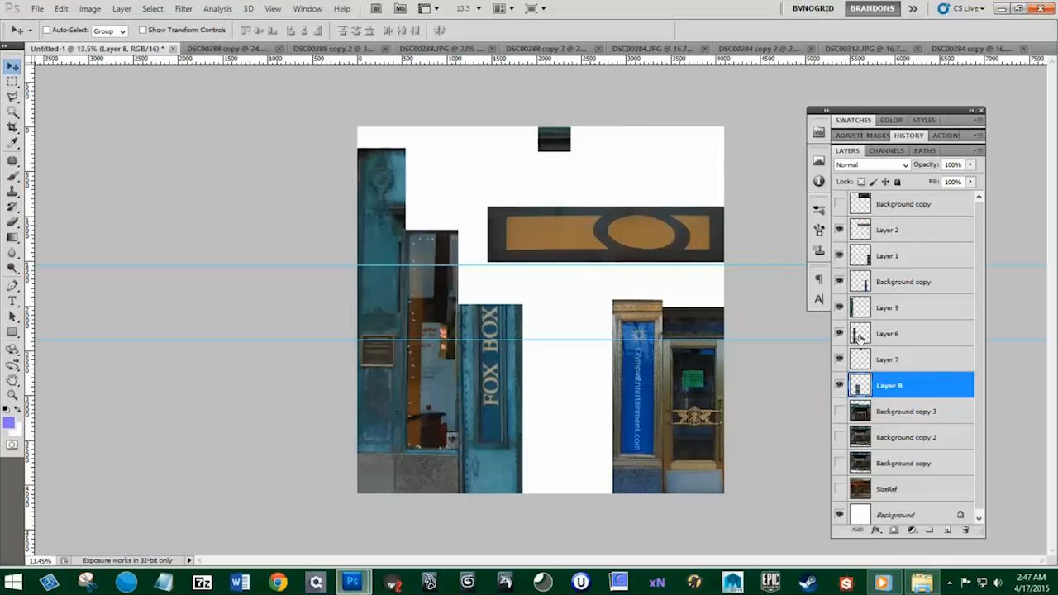
left_click(868, 360)
left_click_drag(578, 161, 727, 289)
left_click(839, 205)
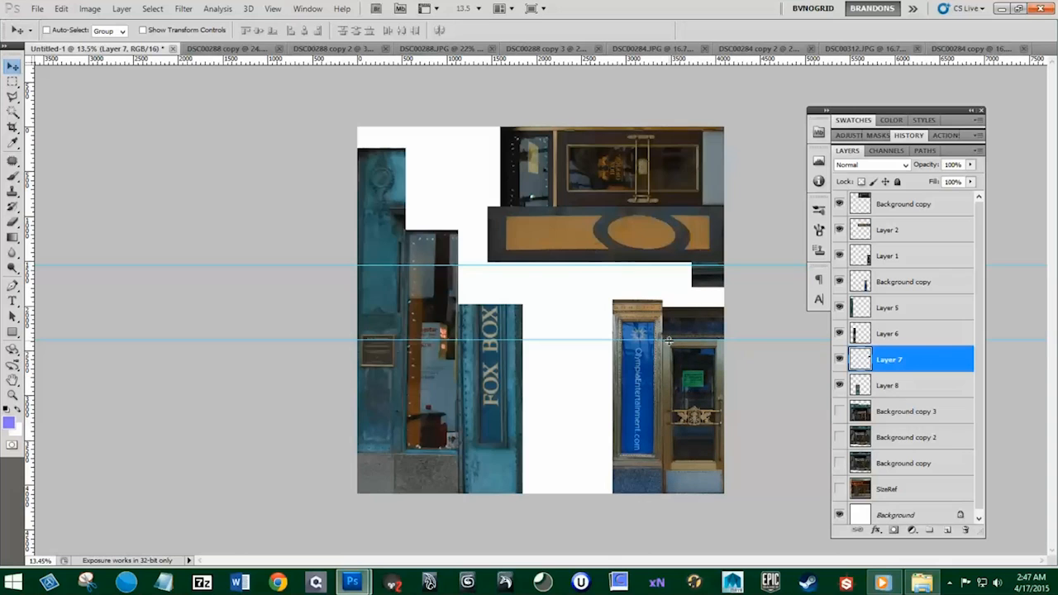
Step: Save the texture sheet to the Desktop as a layered Photoshop file named MapSet1 with Maximize Compatibility enabled
left_click(37, 9)
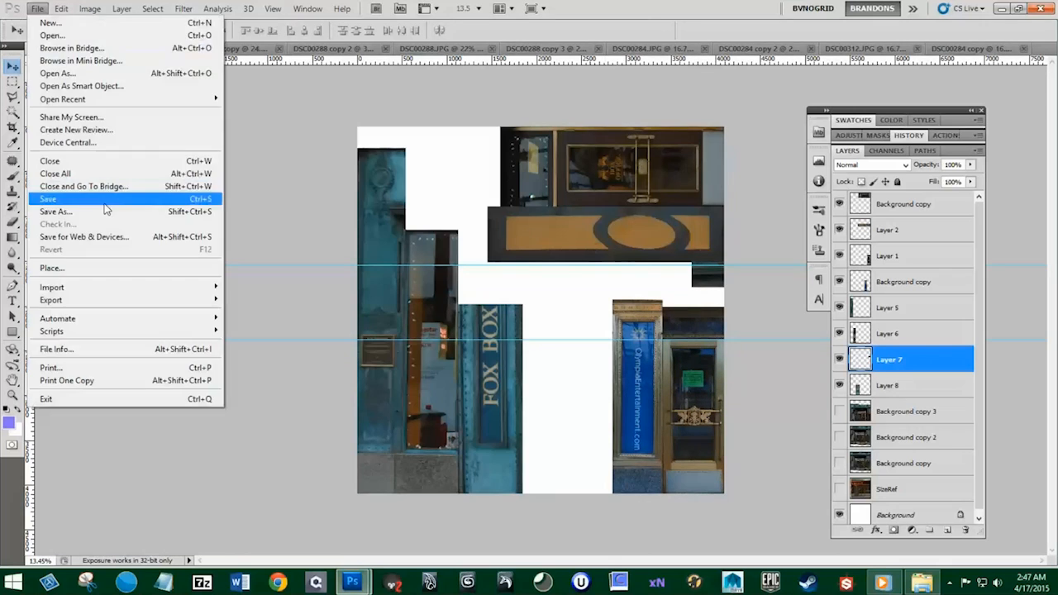
left_click(104, 212)
left_click(223, 172)
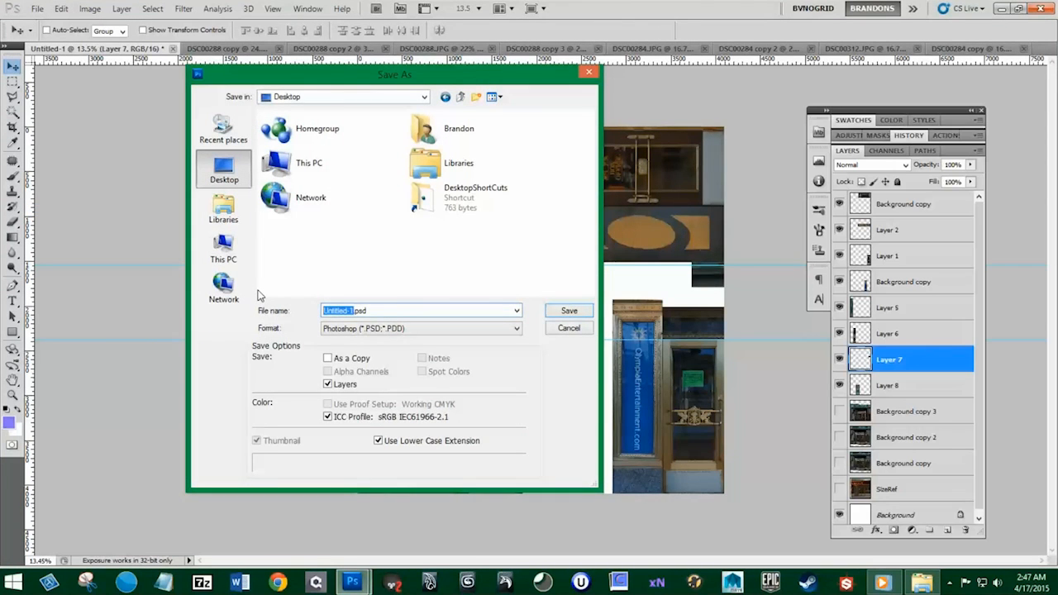
type("MapSet1")
left_click(570, 312)
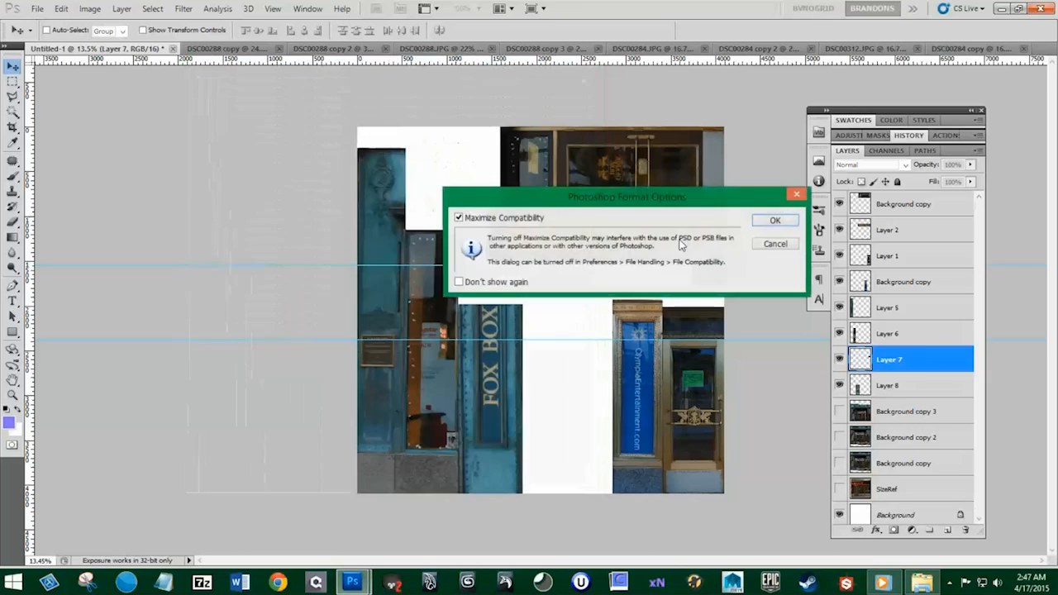
left_click(762, 220)
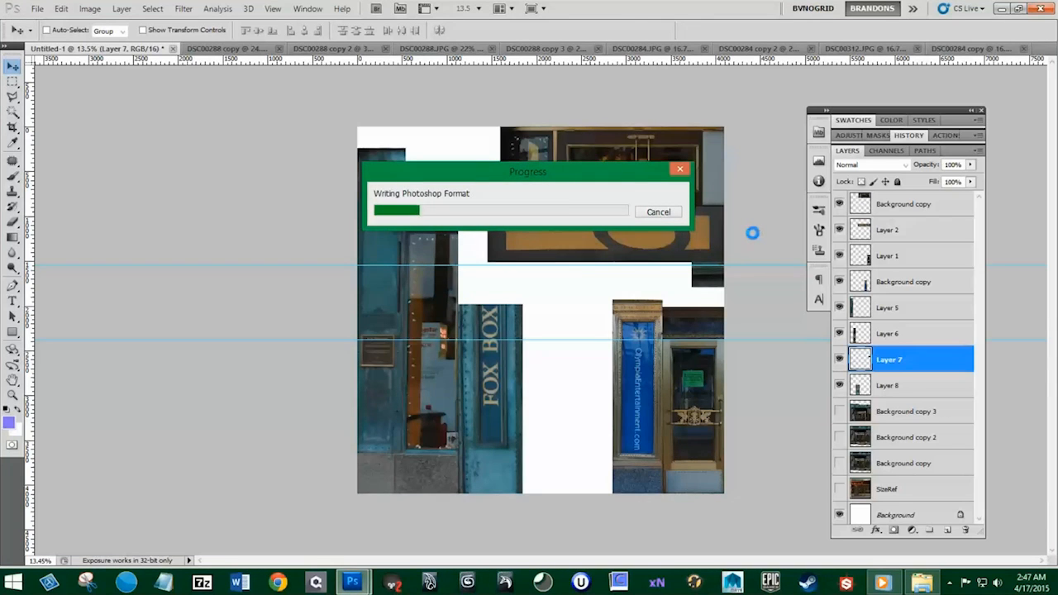
Step: Switch to File Explorer and preview the Fox Theatre reference photos, including DSC00303, DSC00293 to DSC00295, DSC00268, DSC00280 and DSC00282
left_click(921, 582)
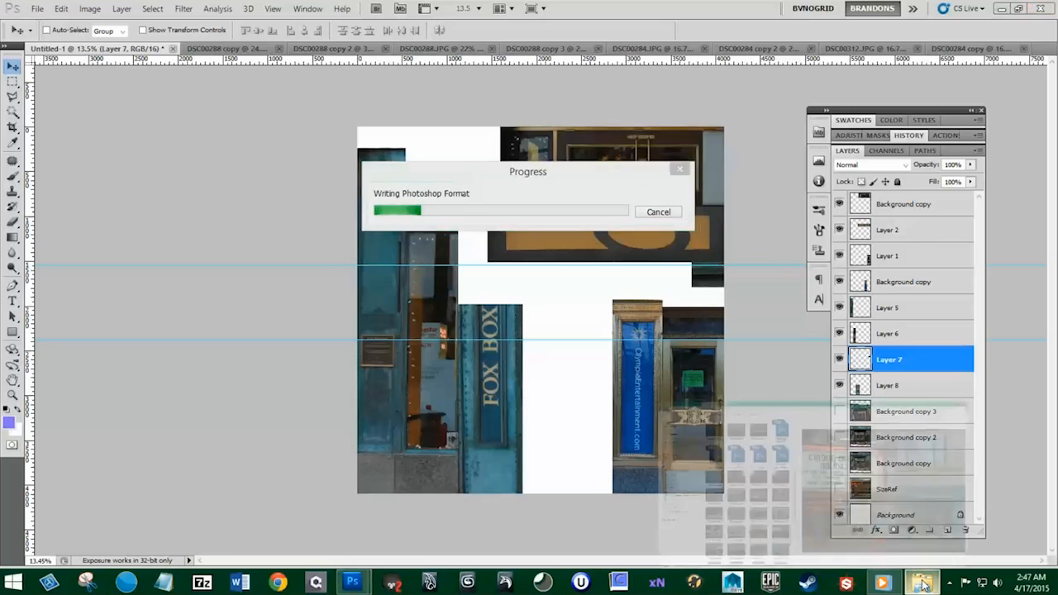
left_click(418, 312)
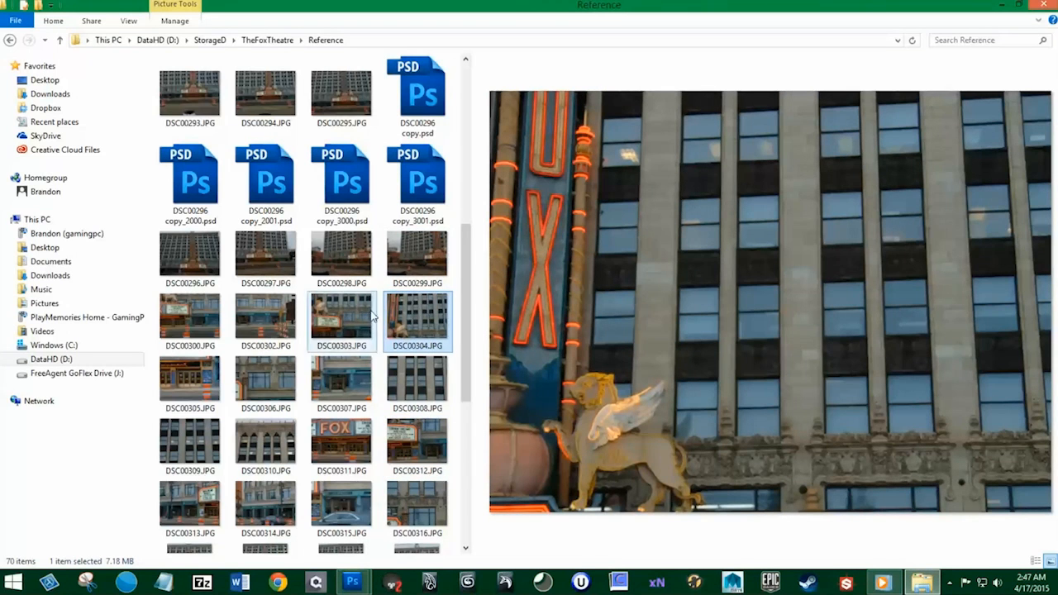
left_click(339, 317)
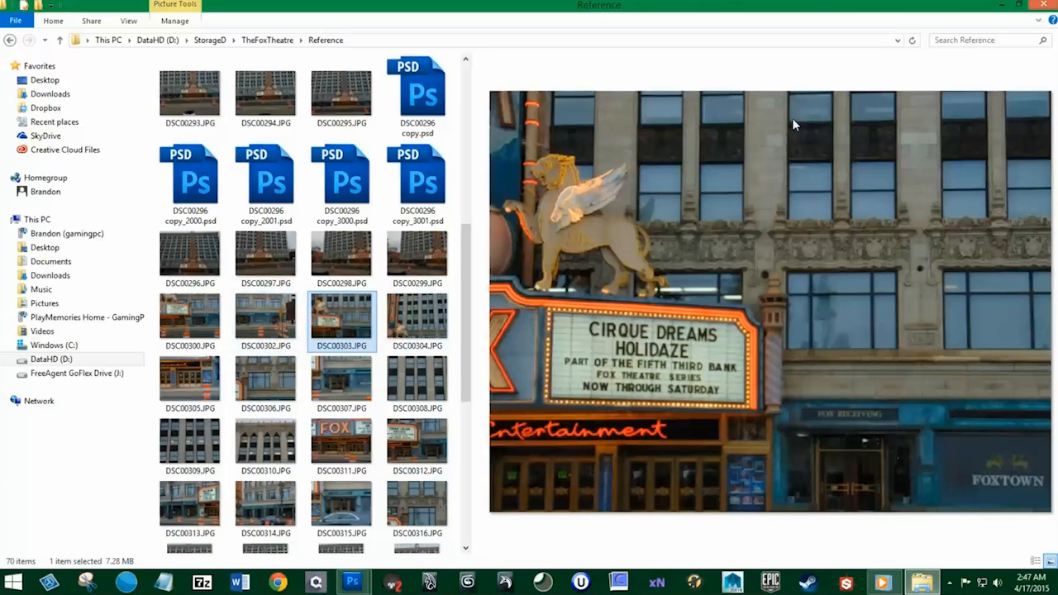
left_click(181, 99)
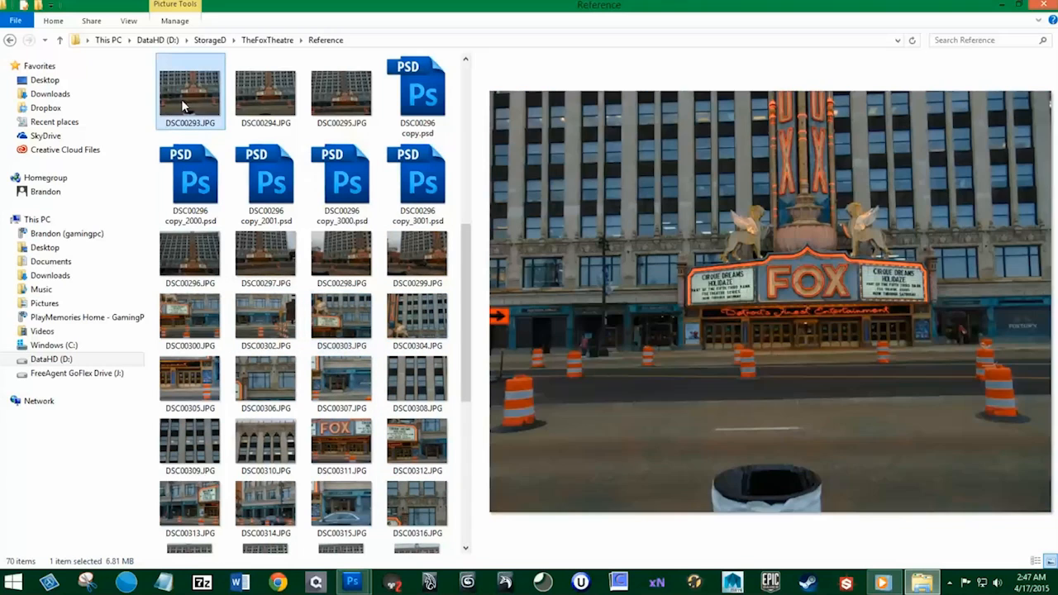
left_click(281, 107)
left_click(357, 107)
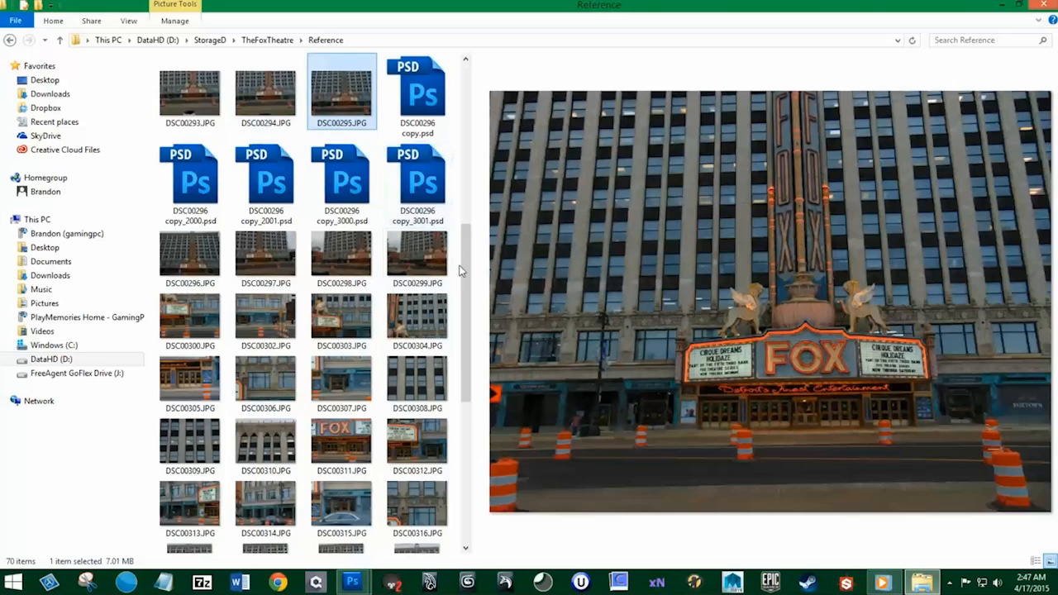
scroll(380, 257, "up", 5)
left_click(407, 236)
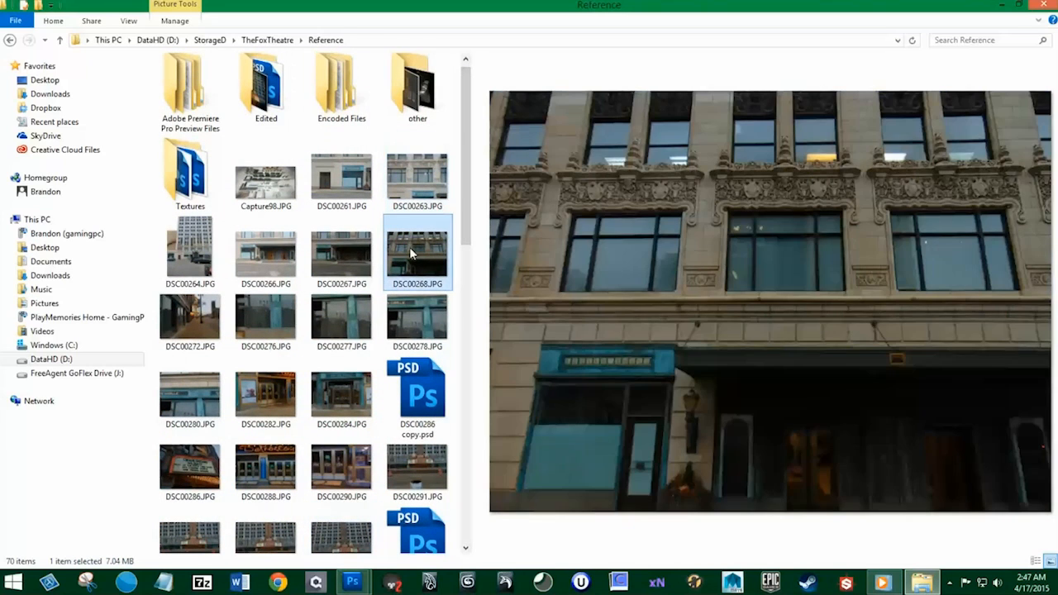
left_click(217, 380)
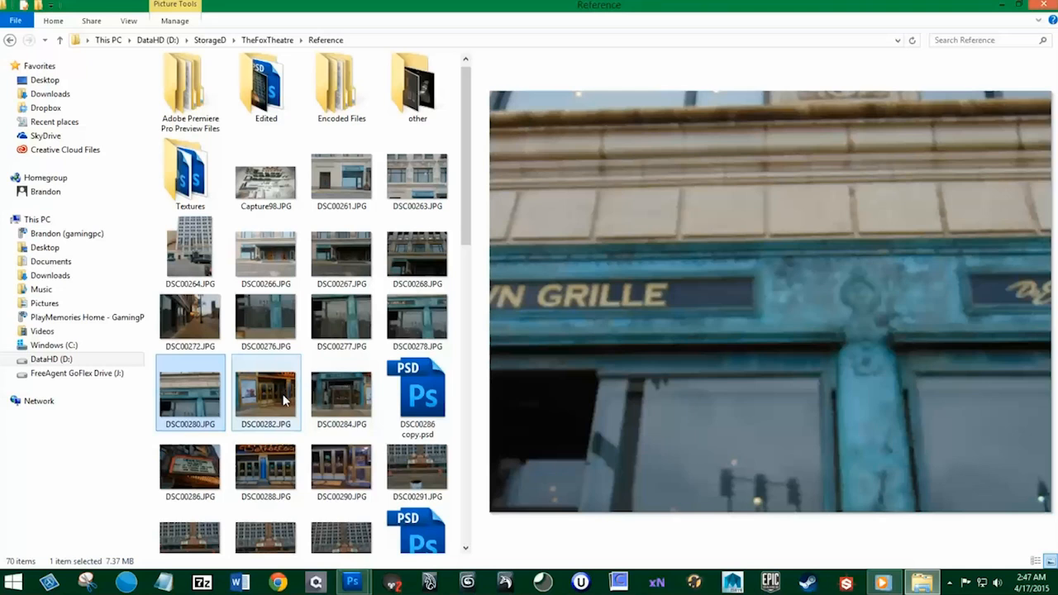
left_click(282, 400)
left_click(321, 402)
left_click(281, 401)
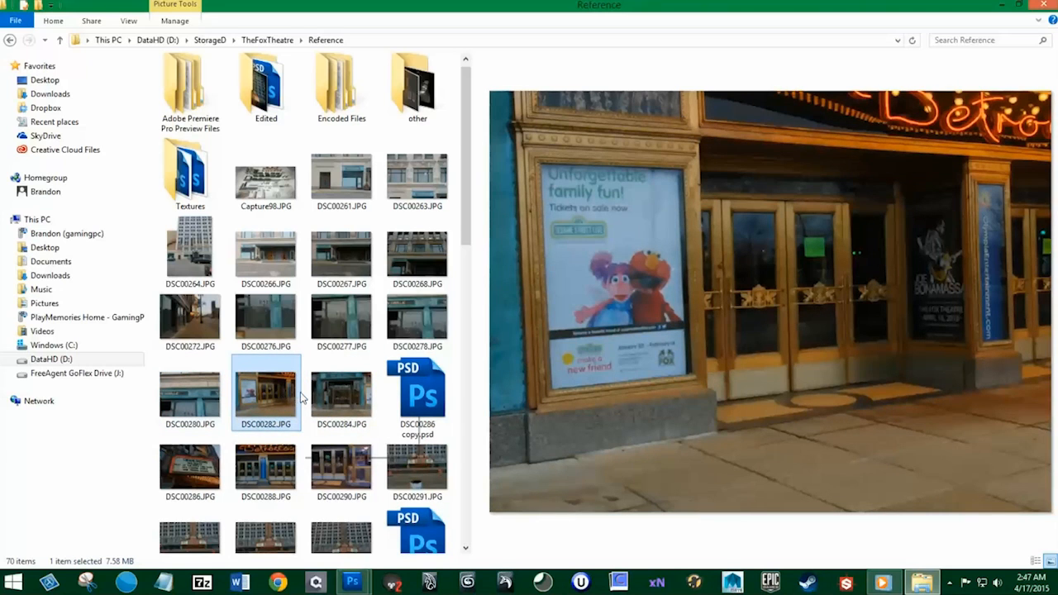
Step: Preview further theatre reference photos, including DSC00305.JPG, DSC00308.JPG and DSC00309.JPG
scroll(297, 400, "down", 3)
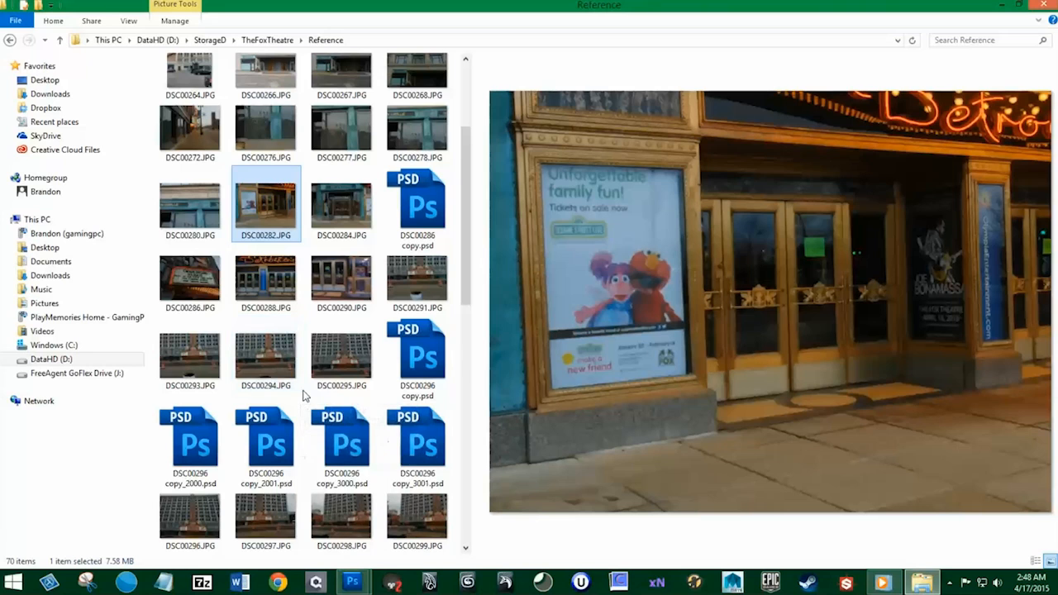
scroll(303, 398, "down", 5)
left_click(204, 235)
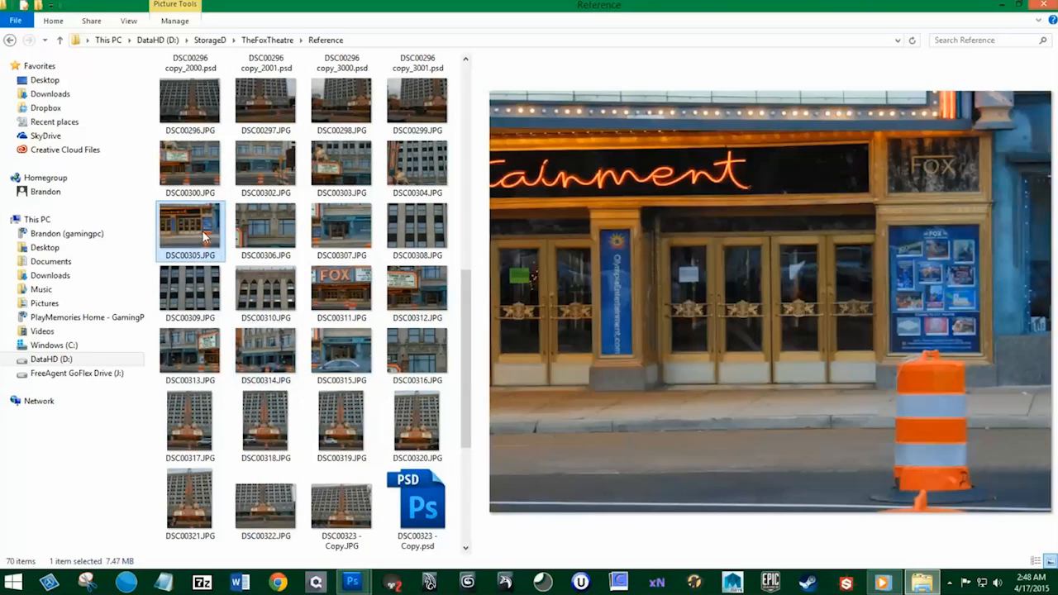
left_click(264, 231)
left_click(341, 231)
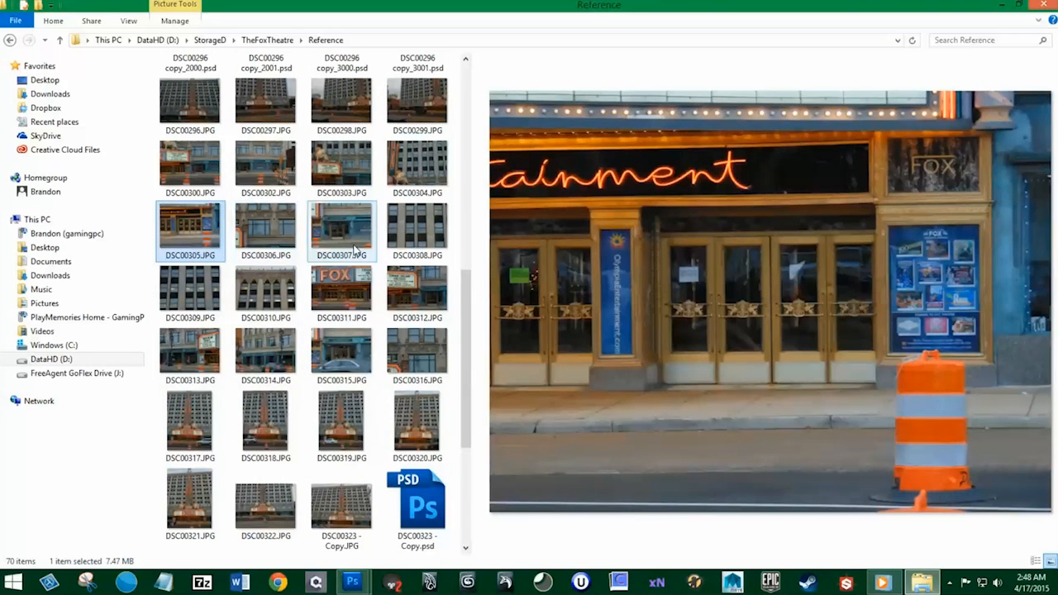
left_click(415, 238)
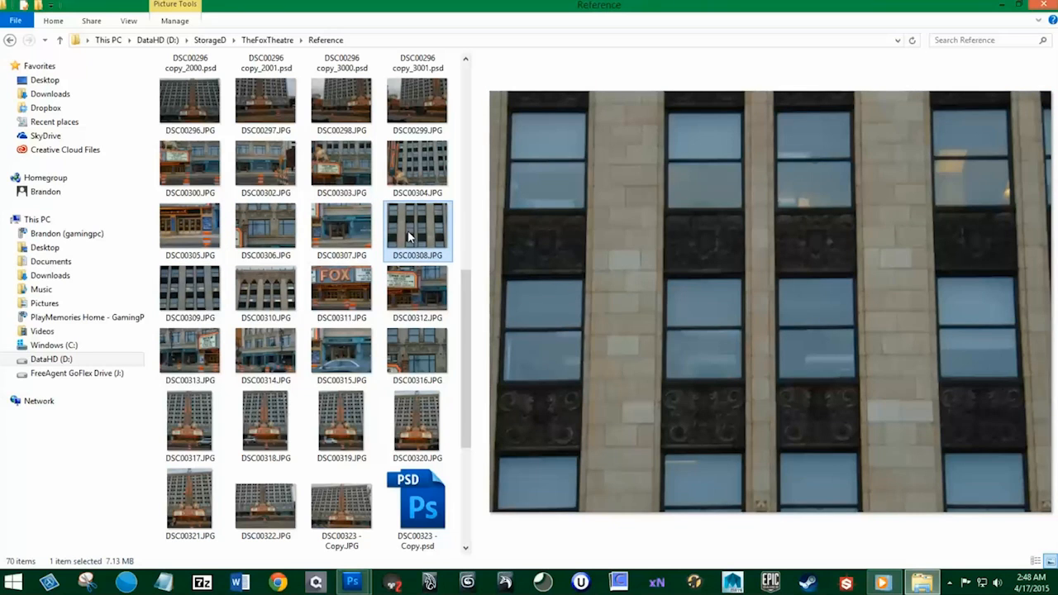
key("Right")
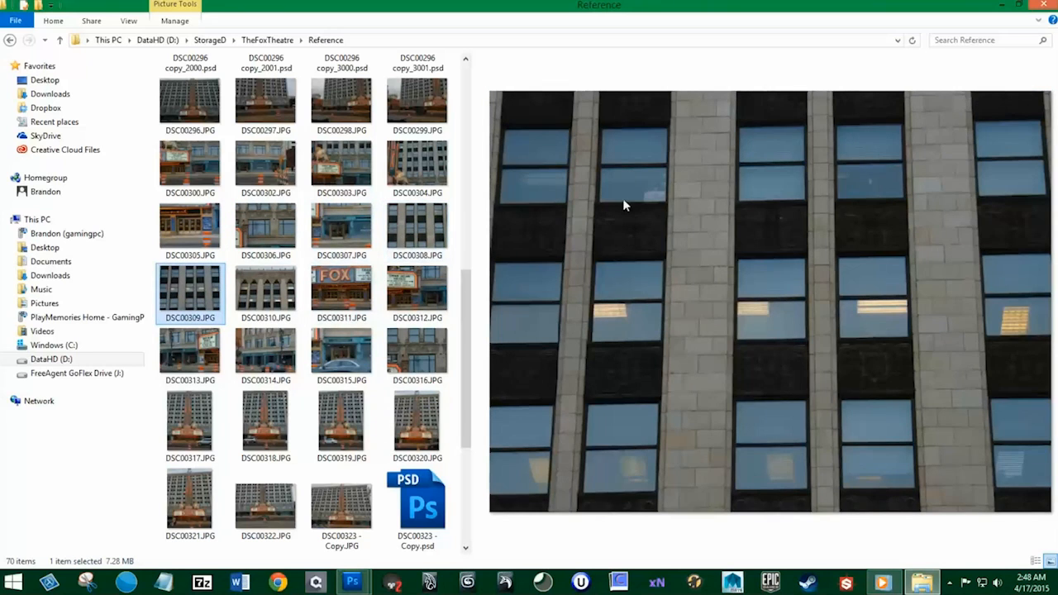
Step: Open the window facade photo DSC00308.JPG in Photoshop and duplicate its Background layer
left_click(413, 219)
right_click(413, 218)
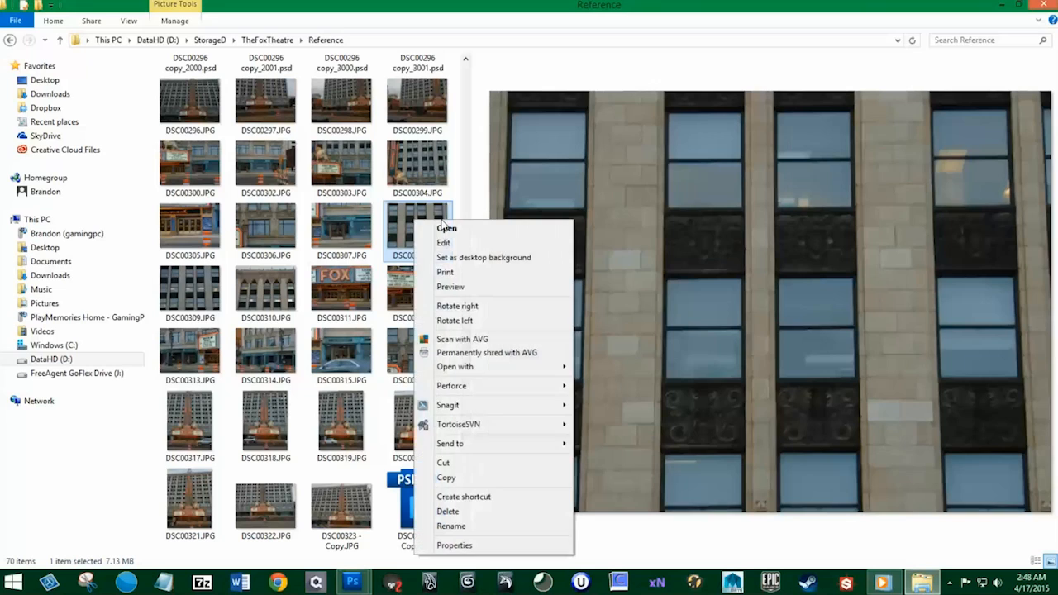
left_click(445, 227)
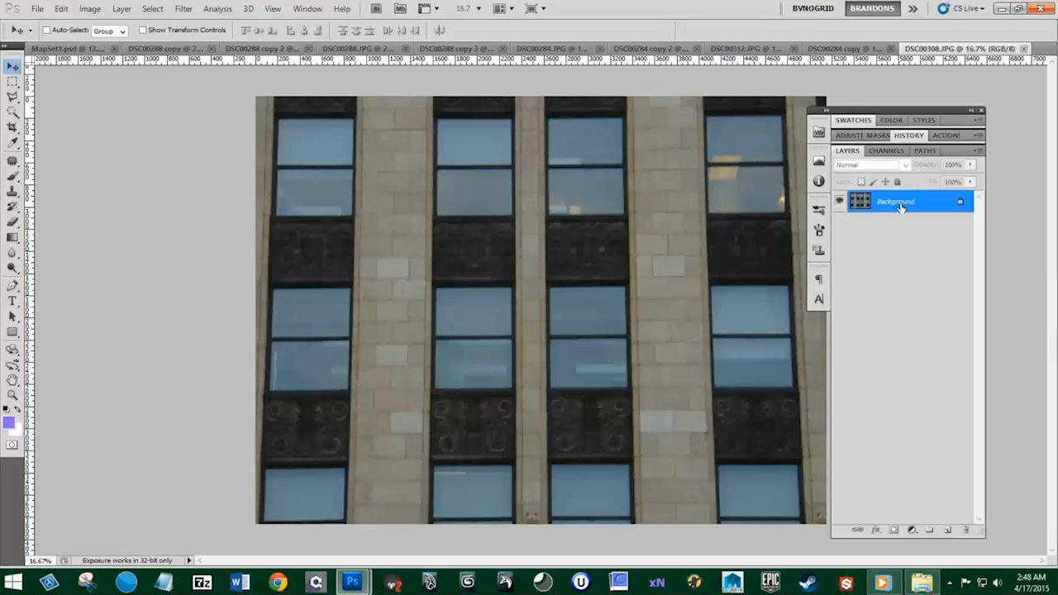
left_click_drag(901, 206, 947, 530)
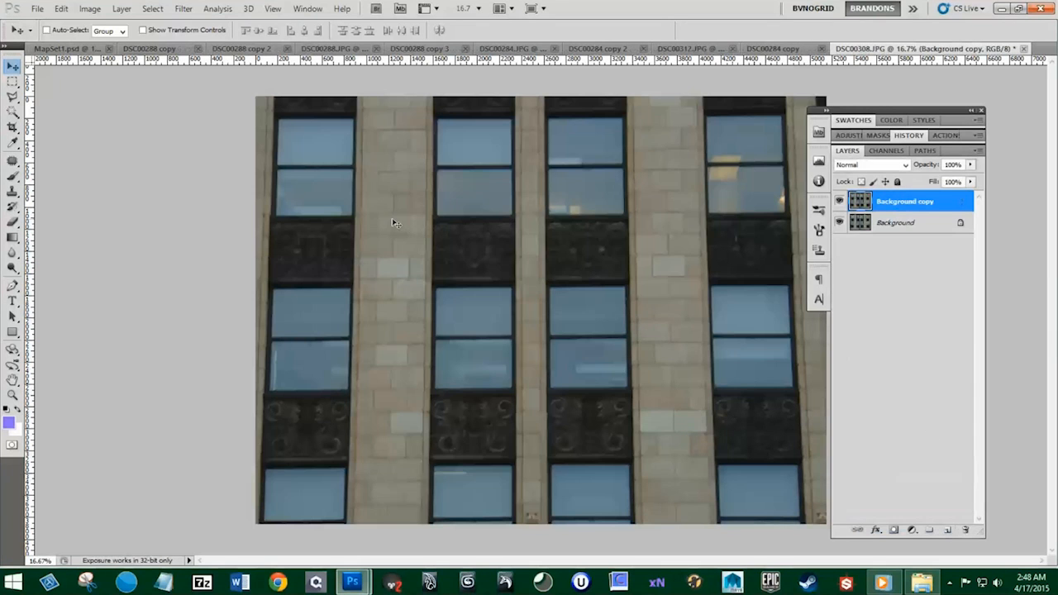
Step: Perspective-crop the facade to one window column with the adjoining stone pillar, and trim its height to two window-and-panel repeats
left_click(12, 126)
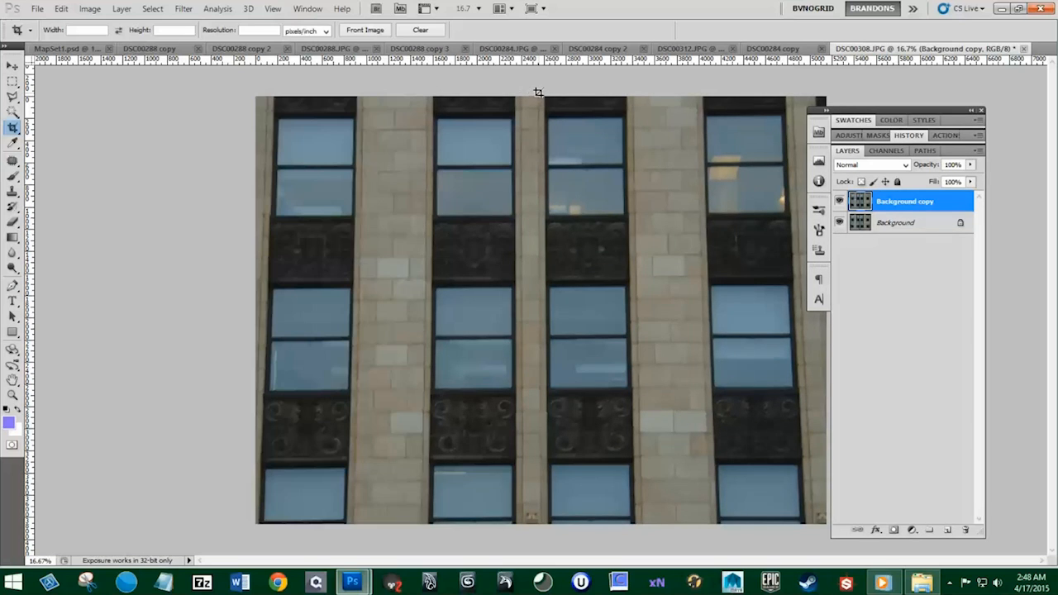
left_click_drag(539, 92, 670, 558)
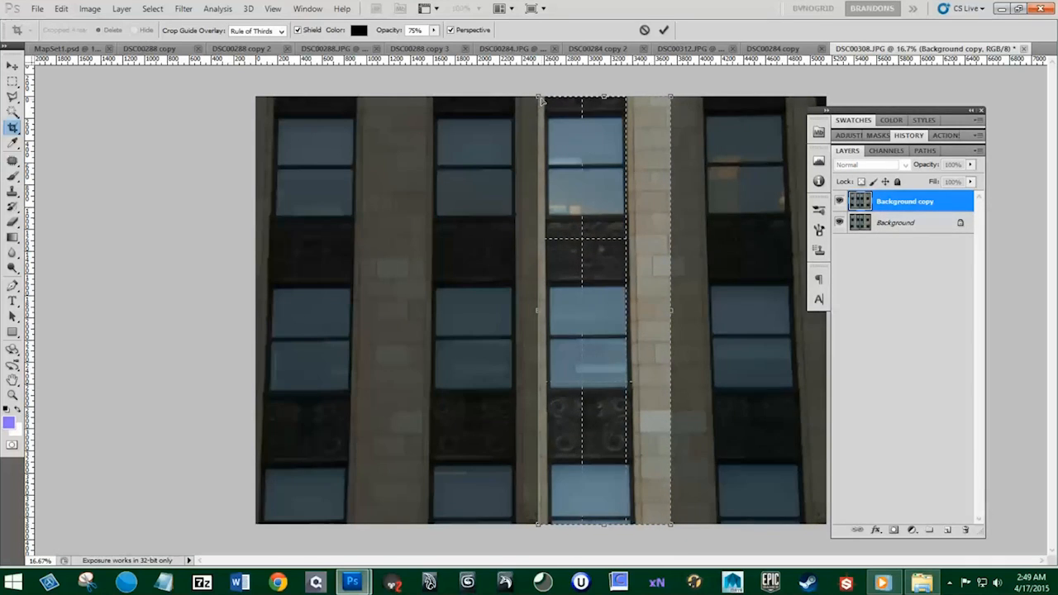
left_click_drag(540, 99, 543, 97)
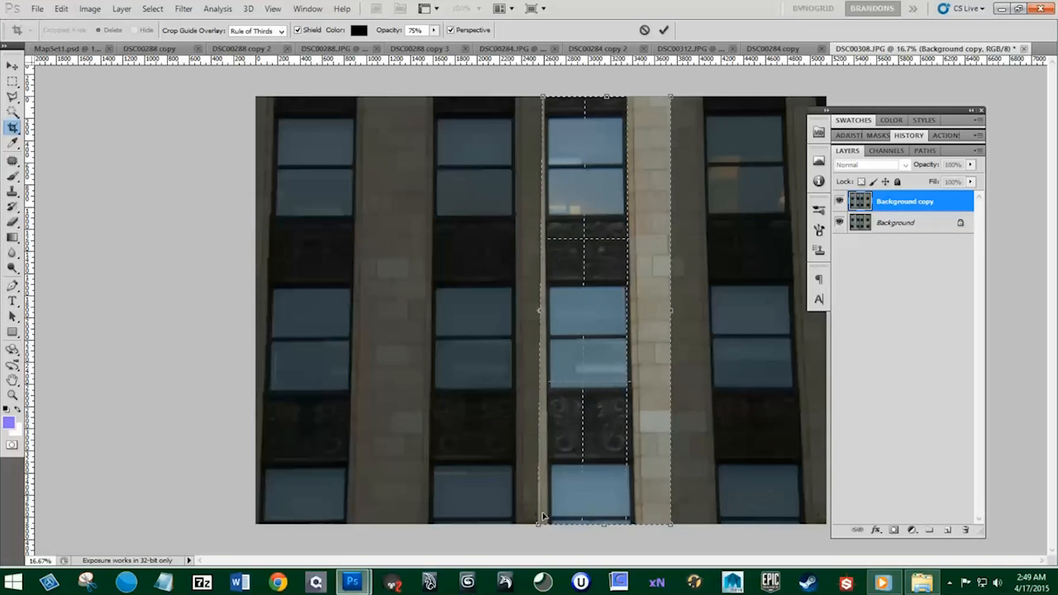
left_click_drag(538, 526, 546, 526)
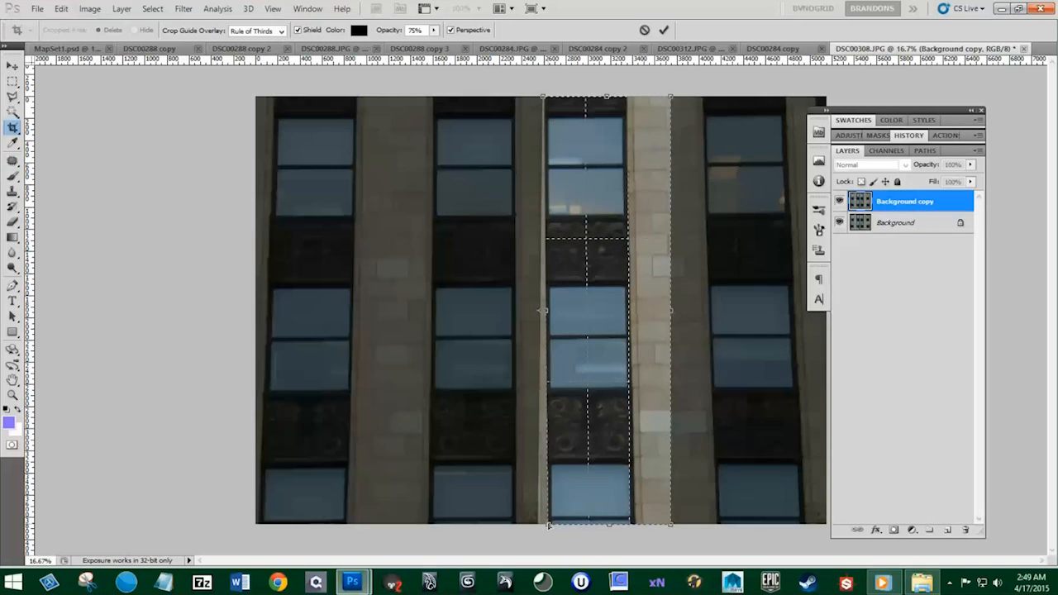
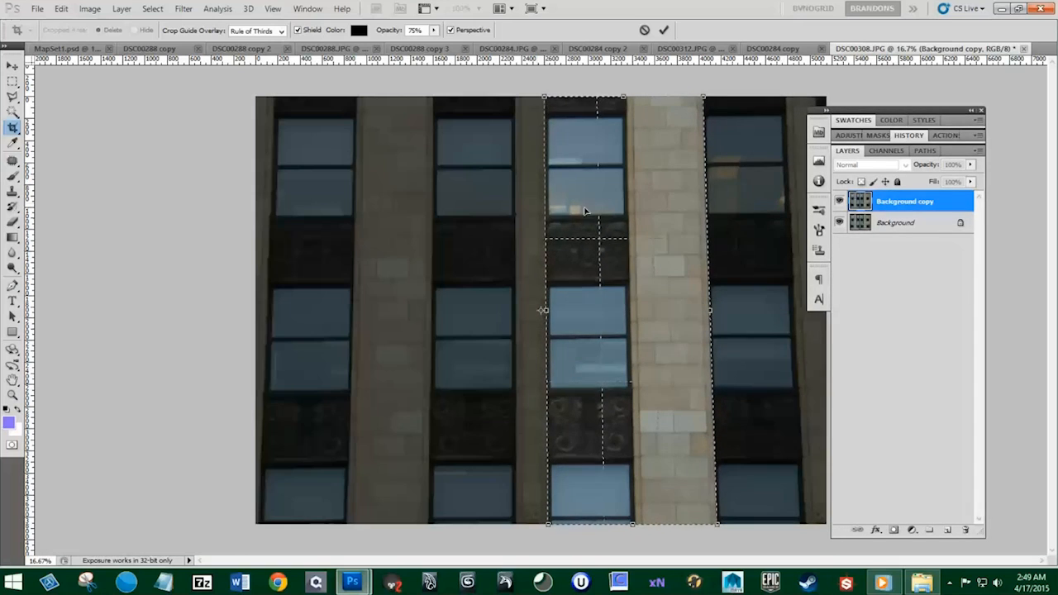
left_click(664, 30)
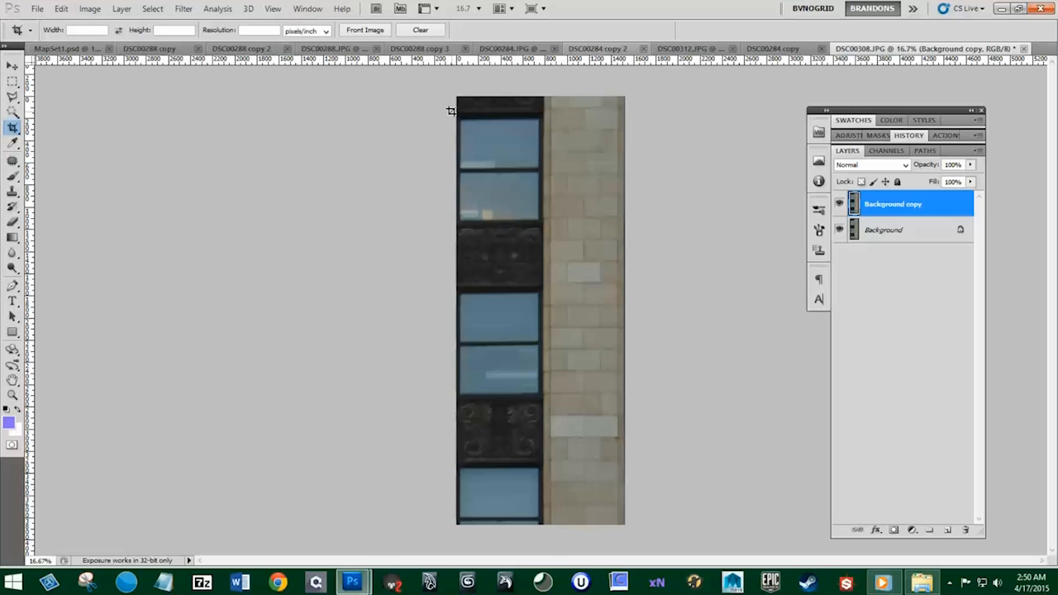
left_click_drag(450, 111, 643, 462)
left_click(664, 30)
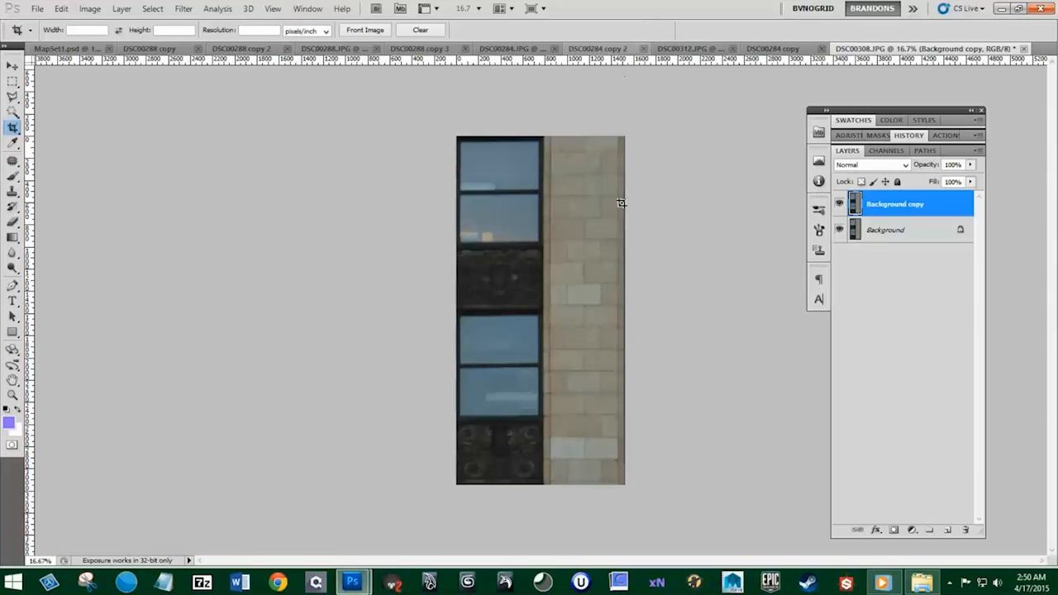
Step: Float the DSC00308.JPG document and copy its cropped window-and-stone layer into the MapSet1 sheet
left_click_drag(868, 49, 719, 231)
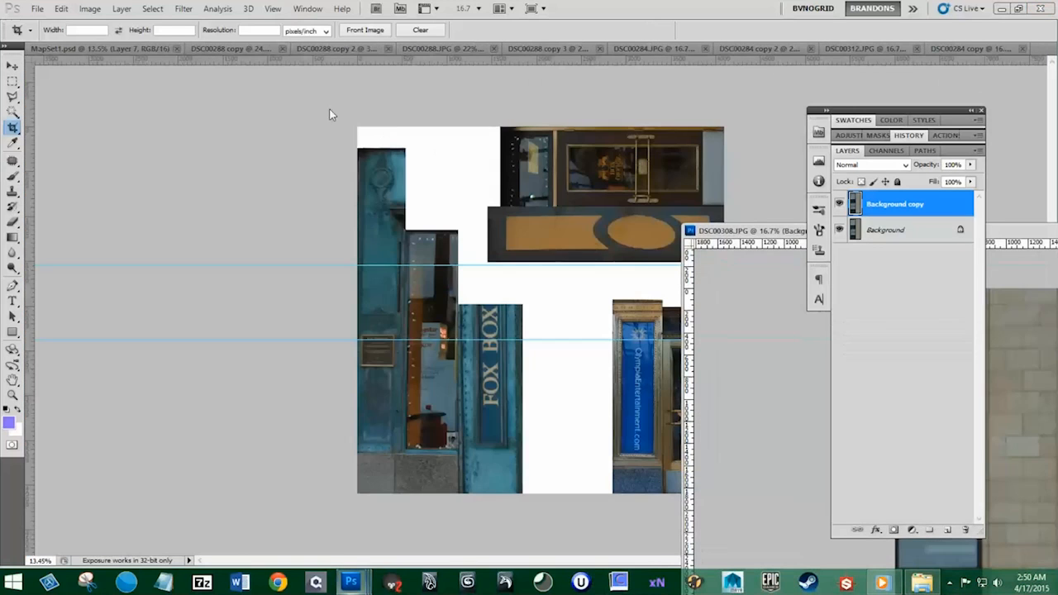
left_click(454, 141)
key("v")
left_click(738, 354)
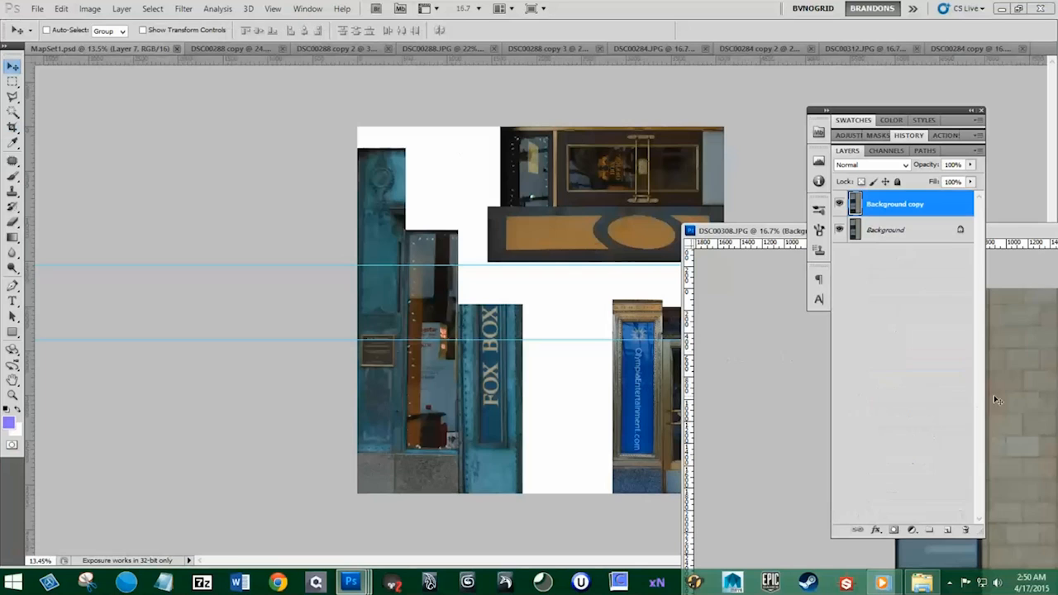
left_click_drag(994, 399, 477, 303)
left_click(502, 225)
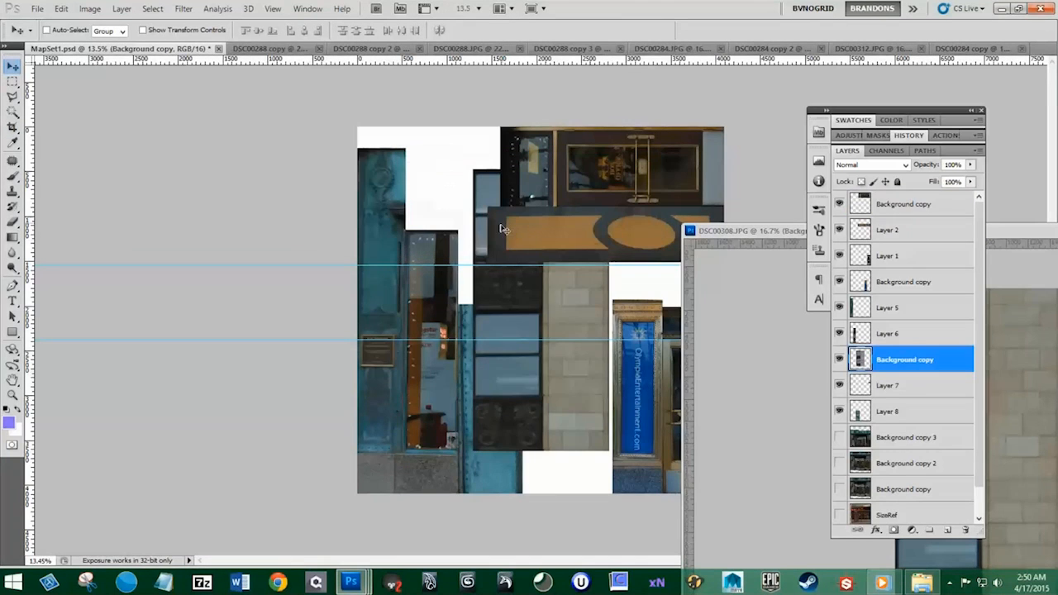
Step: Dock DSC00308.JPG again and place the window-and-stone piece at the canvas's lower edge, beside the blue poster pillar
left_click_drag(577, 311, 513, 296)
left_click_drag(1045, 234, 744, 48)
left_click(120, 48)
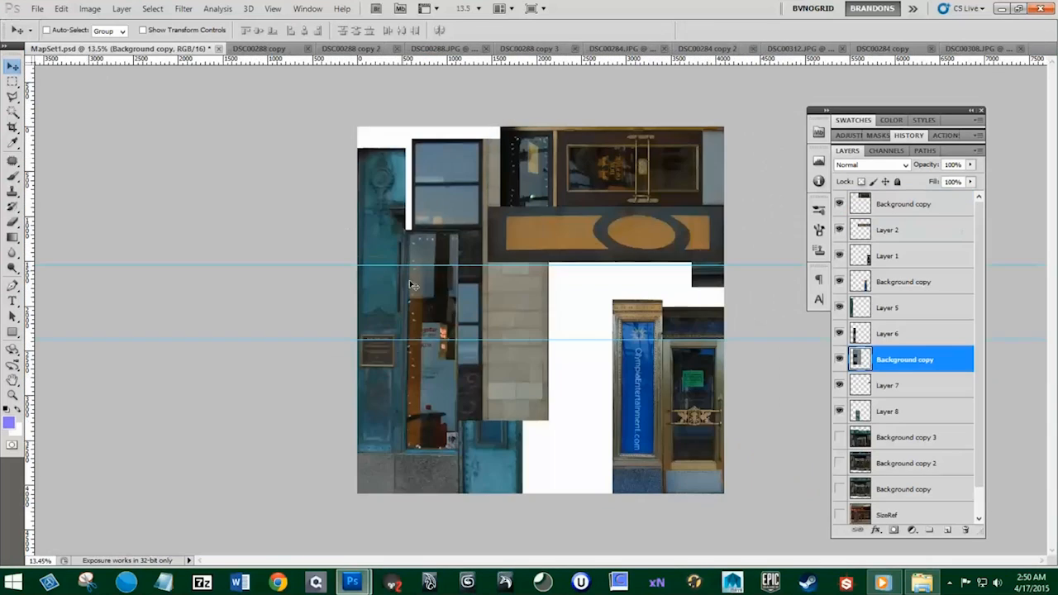
left_click_drag(464, 287, 526, 357)
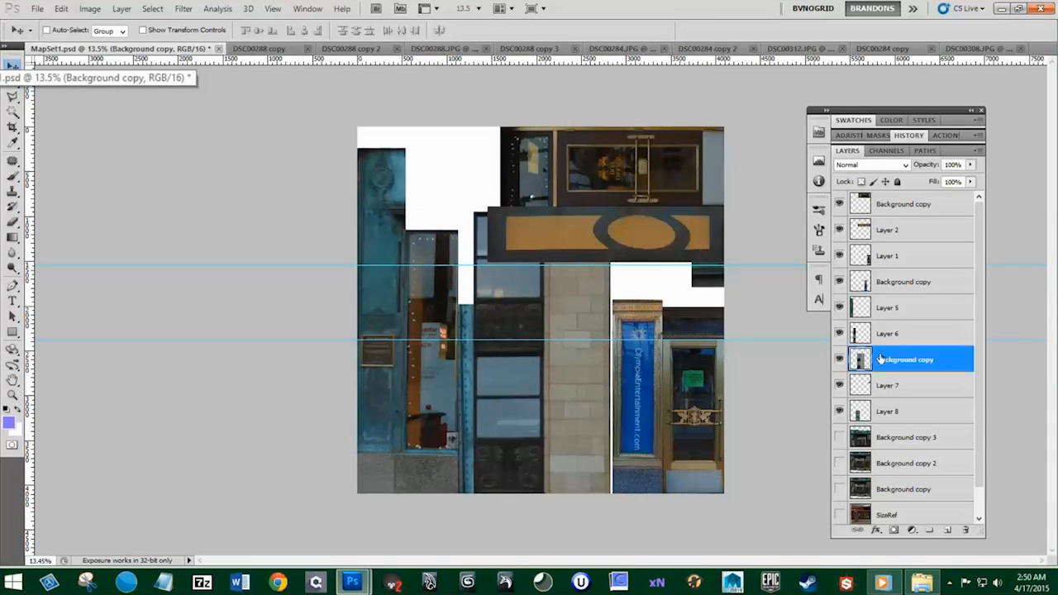
Step: Put the window-and-stone layer into a new layer group and name the group Set2
left_click_drag(875, 357, 929, 529)
double_click(896, 201)
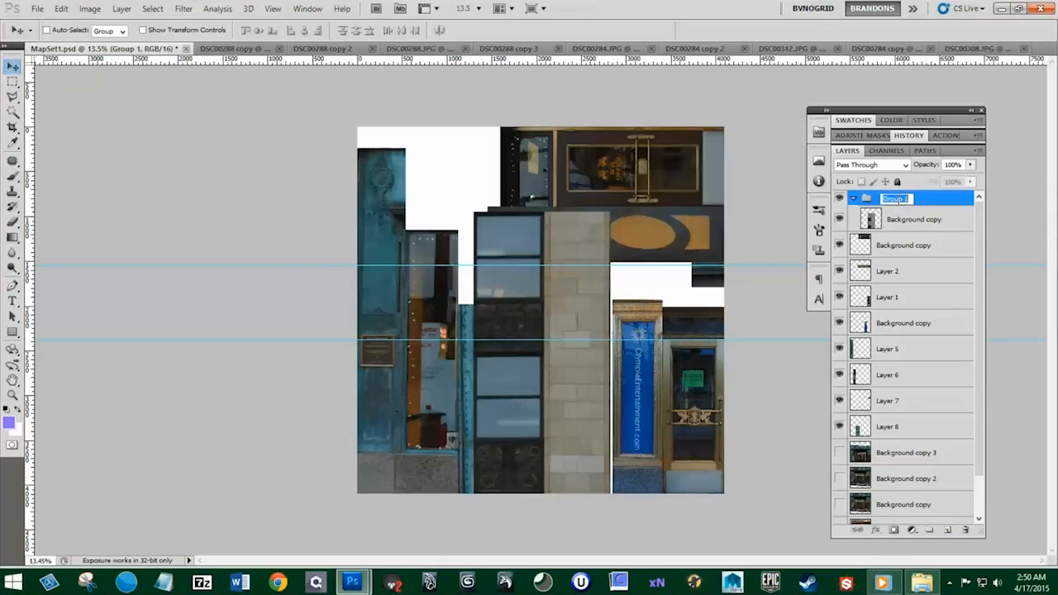
type("Set2")
key("Return")
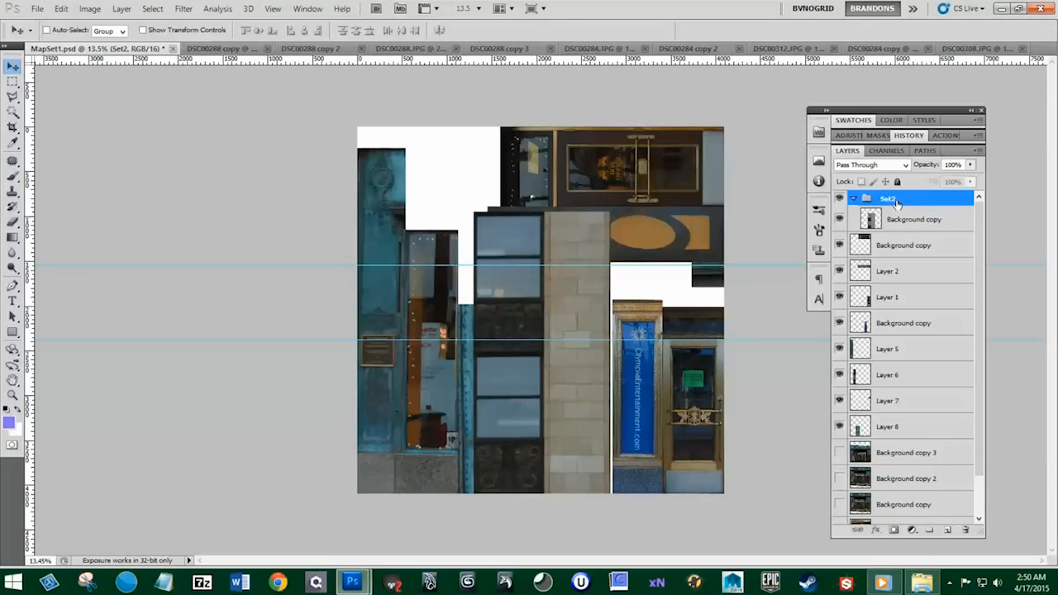
Step: Create another layer group above Set2 and name it Set1
left_click_drag(897, 204, 931, 529)
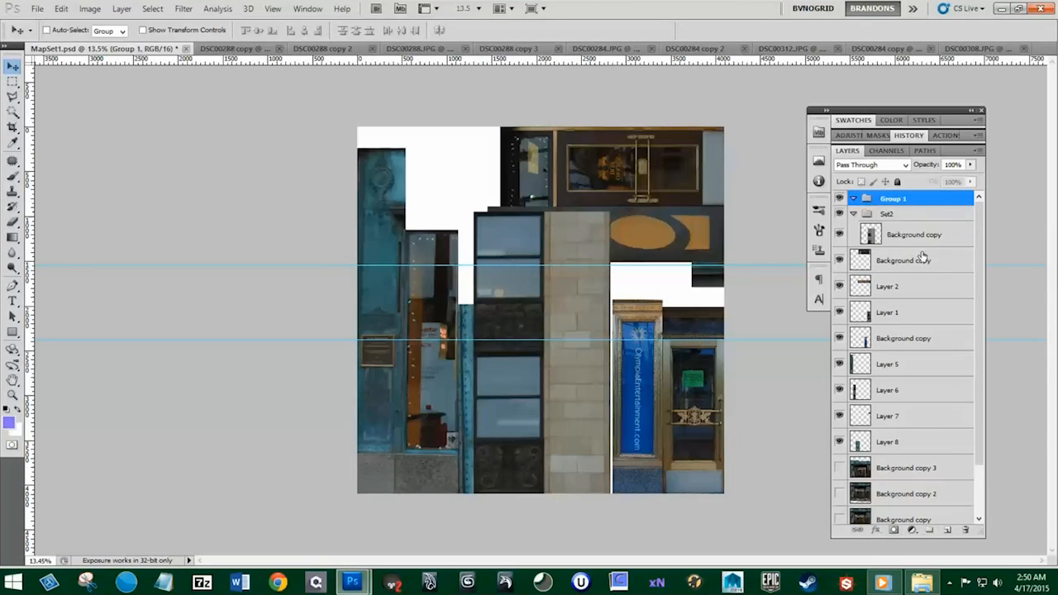
double_click(905, 199)
type("Set1")
key("Return")
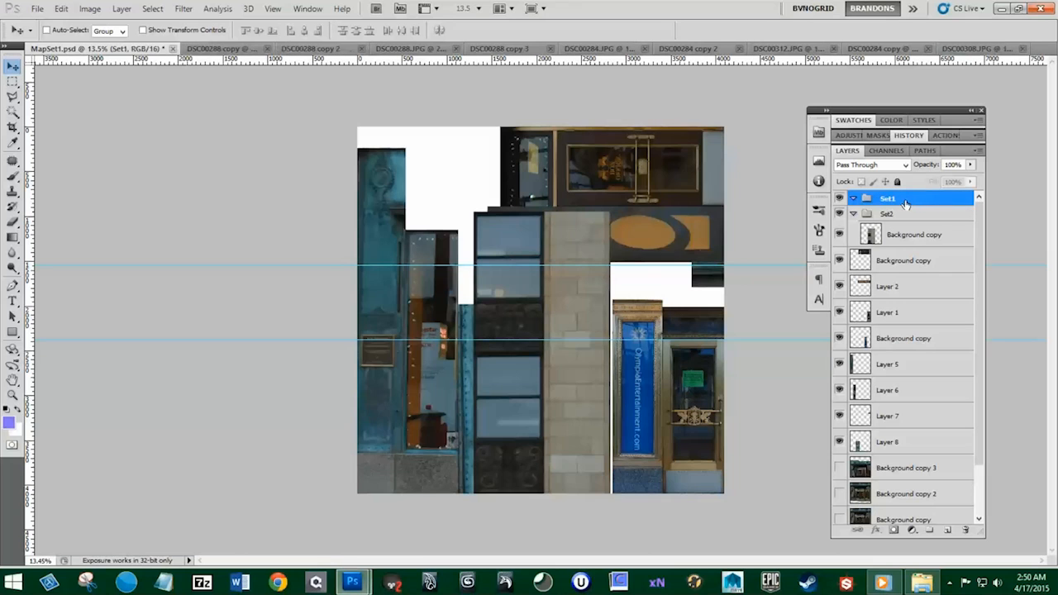
Step: Collapse the Set2 group and hide both the Set2 and Set1 groups
left_click(874, 230)
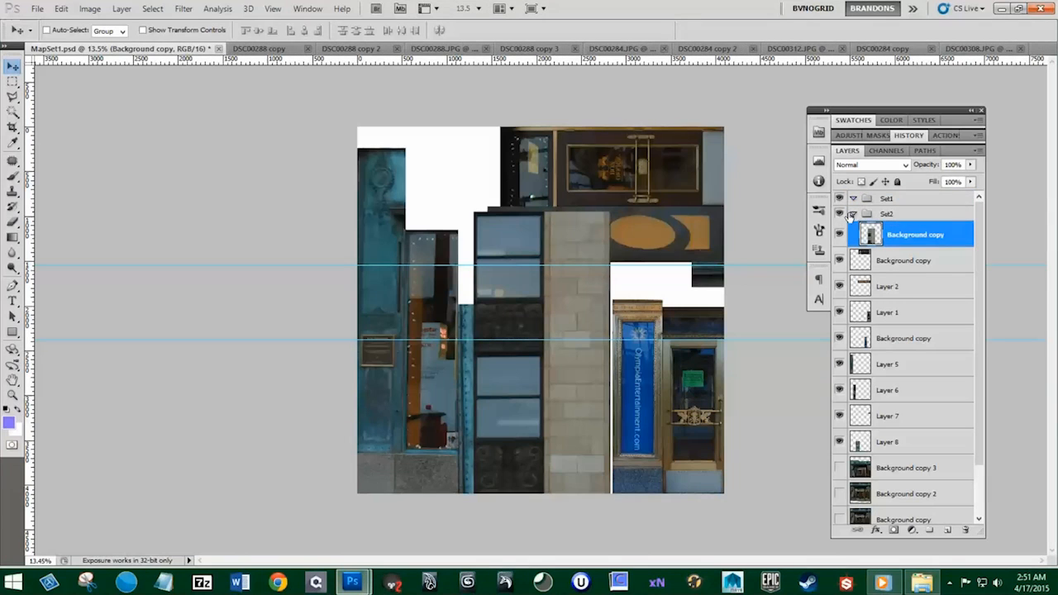
left_click(853, 214)
left_click(839, 213)
left_click(839, 198)
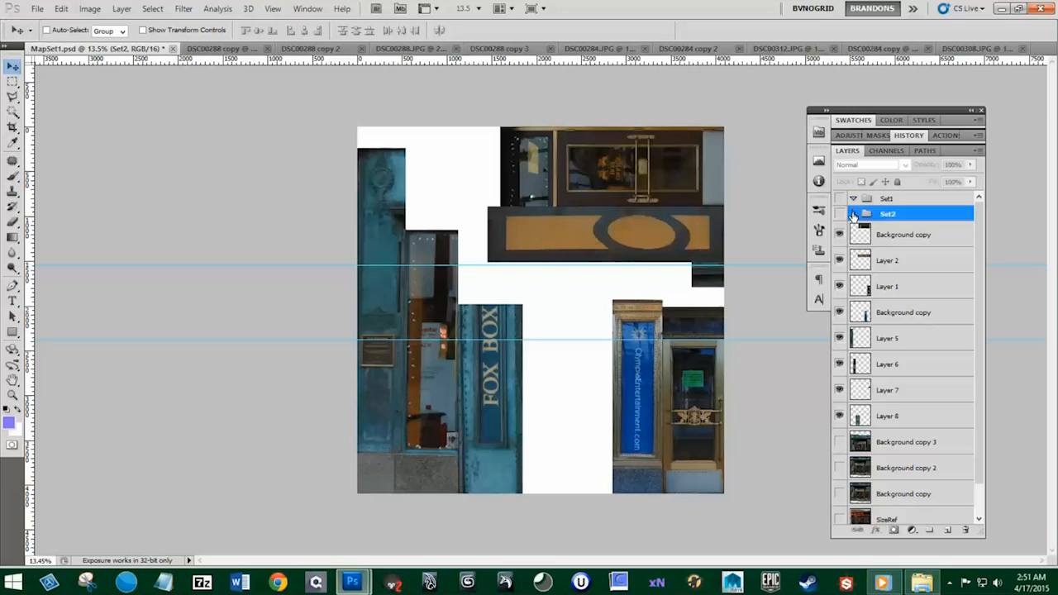
Step: Move all the visible texture piece layers, from the top Background copy down to Layer 8, into Set1 and collapse the group
left_click(888, 202)
left_click(892, 232)
left_click(894, 425, "shift")
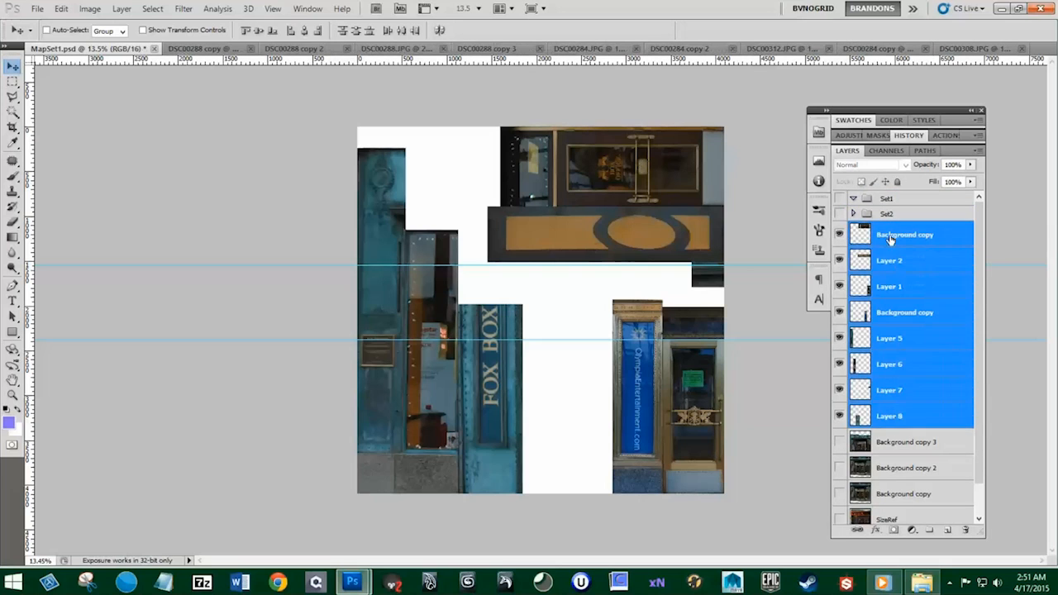
left_click_drag(894, 425, 889, 200)
left_click(855, 199)
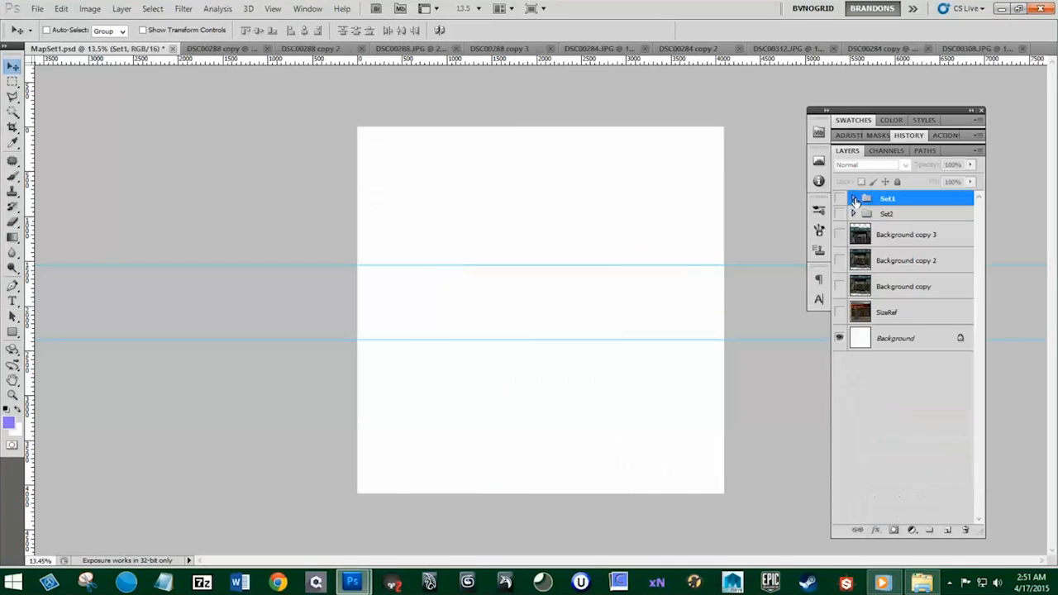
Step: Show and expand the Set2 group, and move its window-and-stone piece to the canvas's lower-left corner
left_click(840, 214)
left_click(853, 214)
left_click(909, 235)
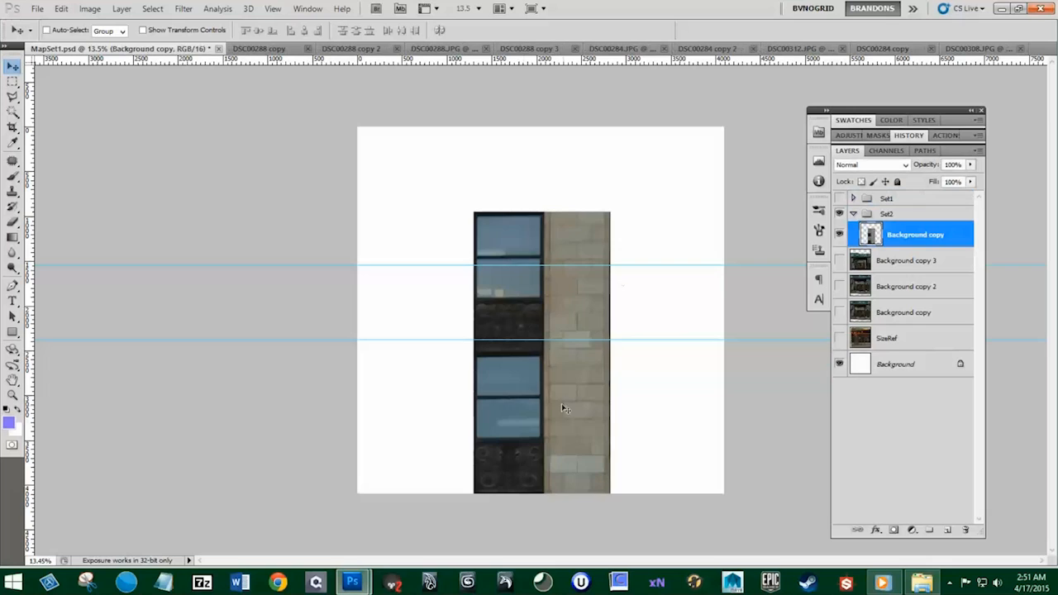
left_click_drag(562, 403, 452, 404)
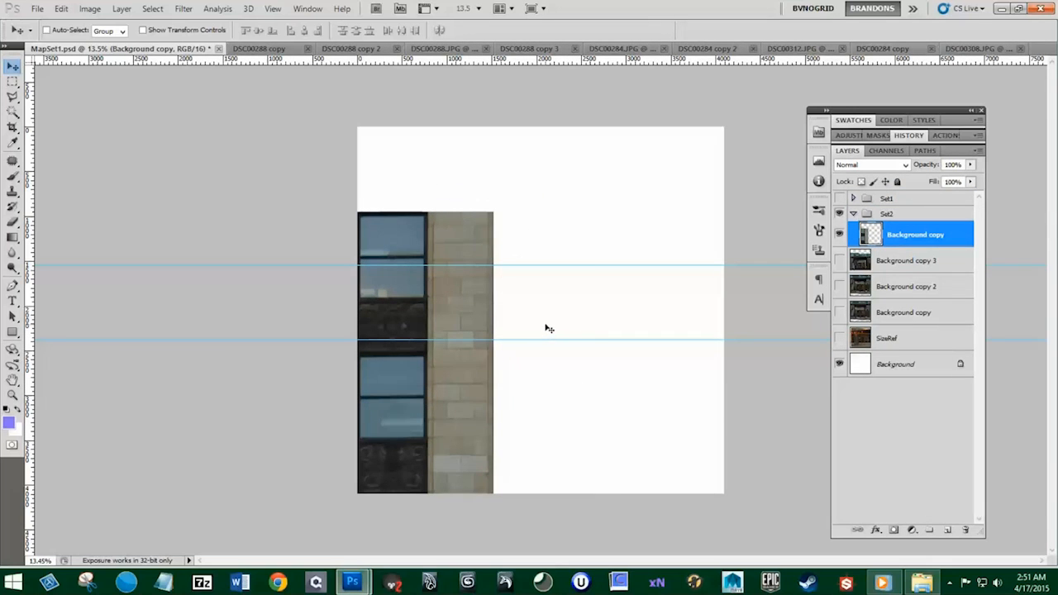
Step: Check the Background copy 3 layer's visibility, and switch the sheet from showing Set2 to showing Set1
left_click(840, 260)
left_click(840, 261)
left_click(840, 213)
left_click(840, 198)
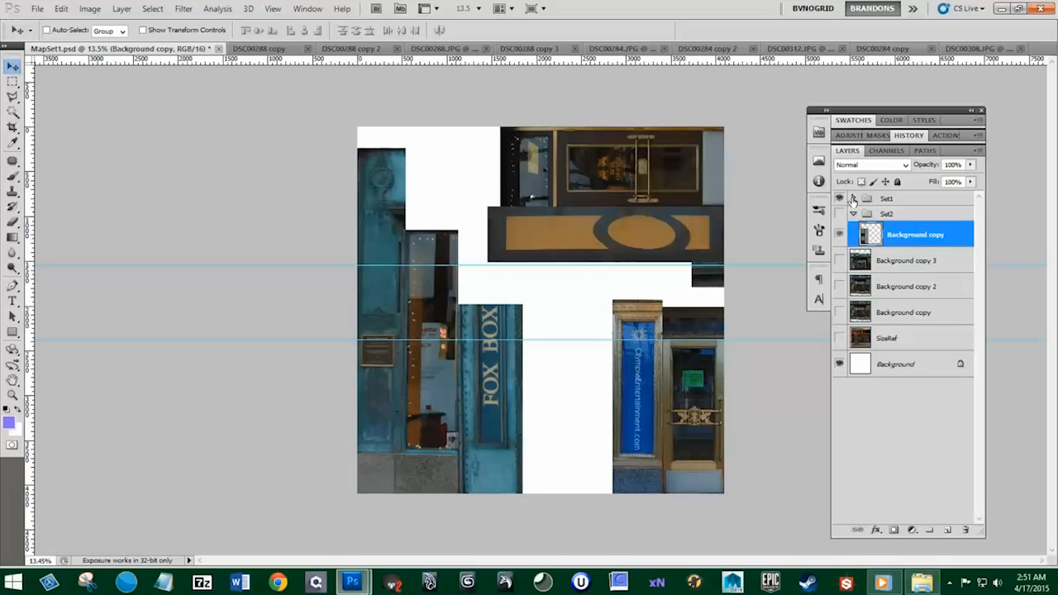
Step: Open the Fox Receiving facade photo DSC00307.JPG and add an empty layer above its background
left_click(922, 582)
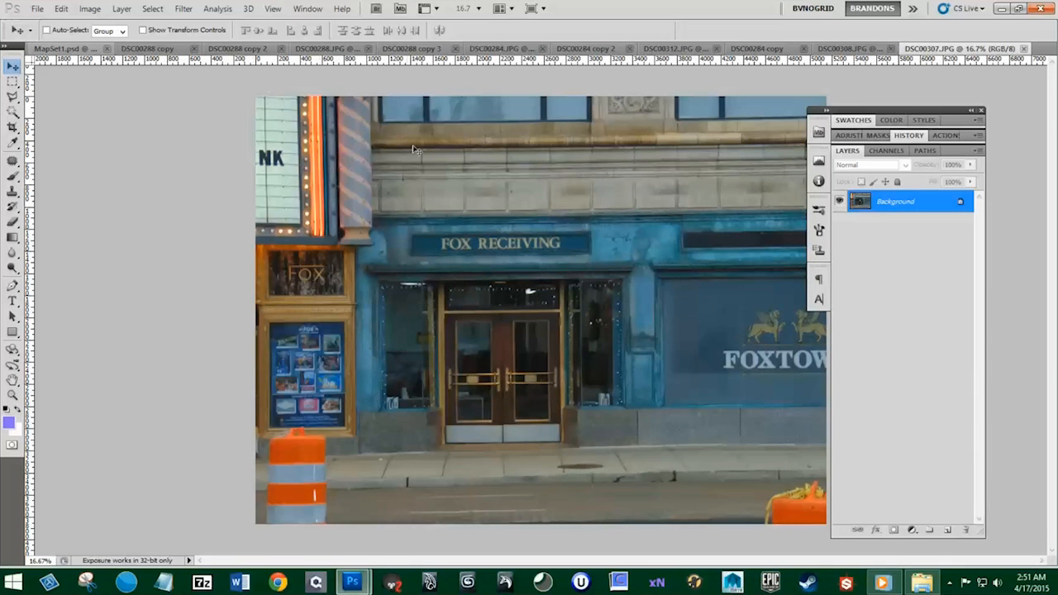
scroll(487, 162, "up", 3)
left_click_drag(587, 127, 556, 233)
left_click(947, 530)
key("m")
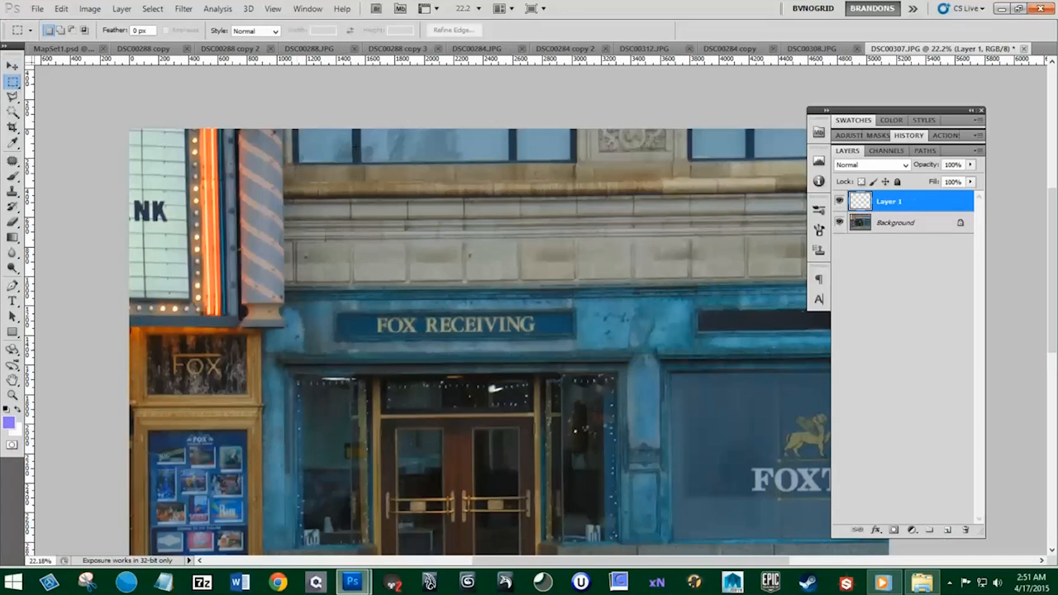
left_click_drag(645, 347, 556, 373)
left_click(619, 253)
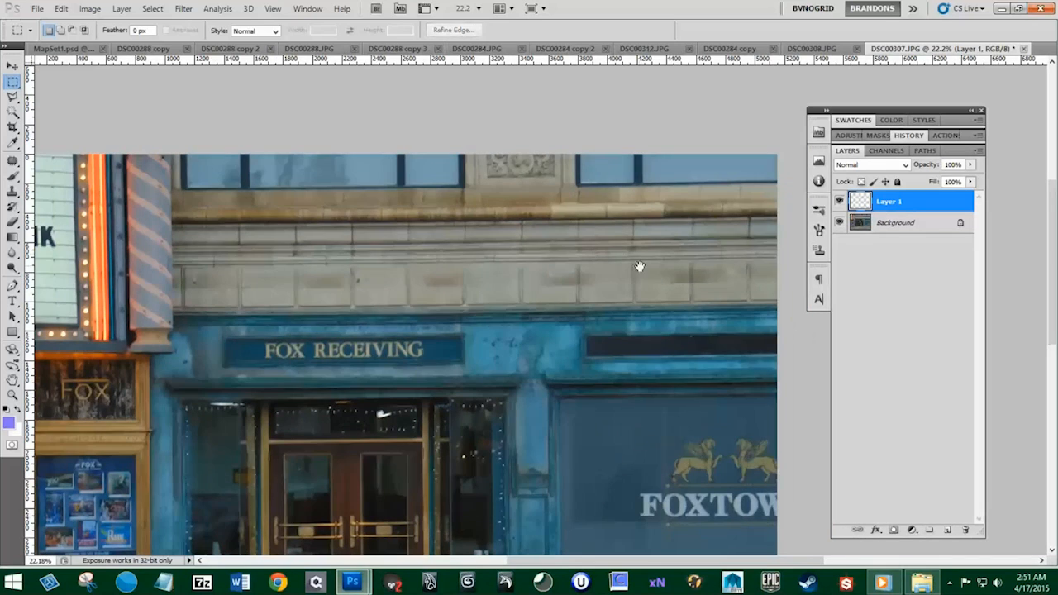
left_click_drag(639, 265, 634, 292)
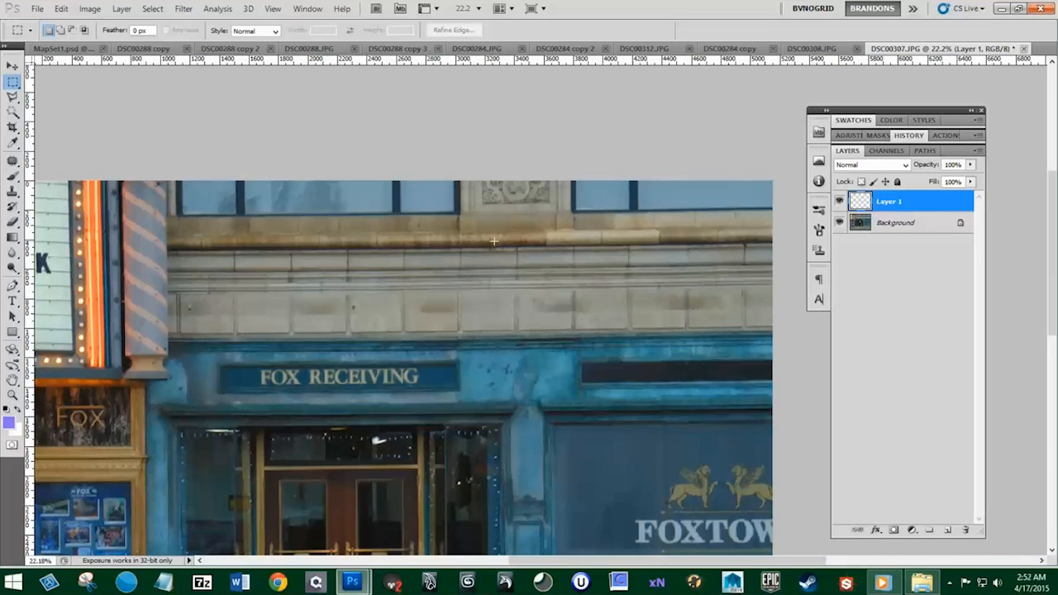
Step: Perspective-crop DSC00307 to a section of the stone cornice and block course above the blue storefront
key("c")
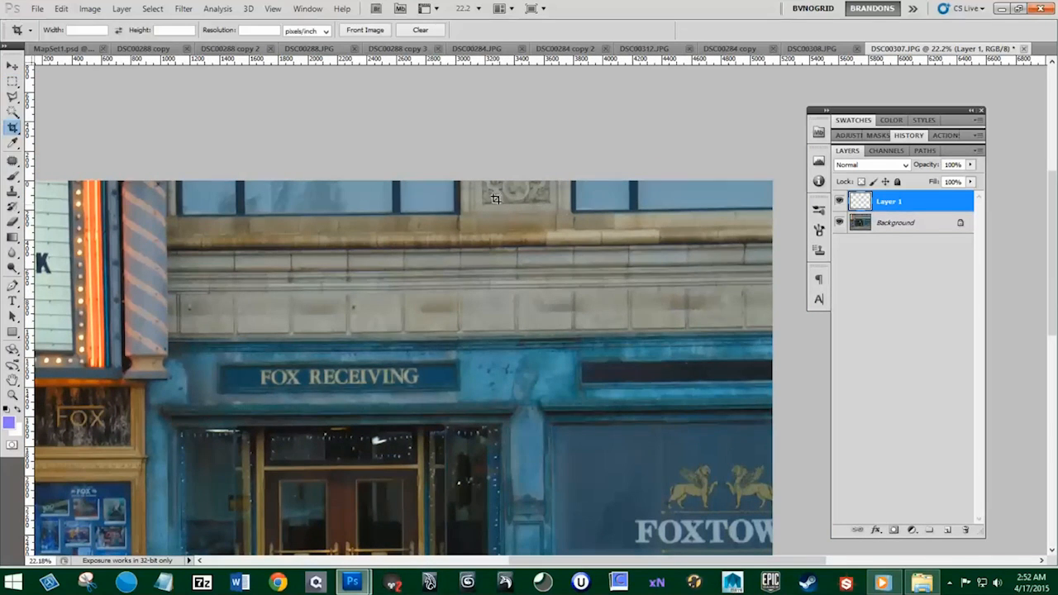
left_click_drag(507, 189, 682, 357)
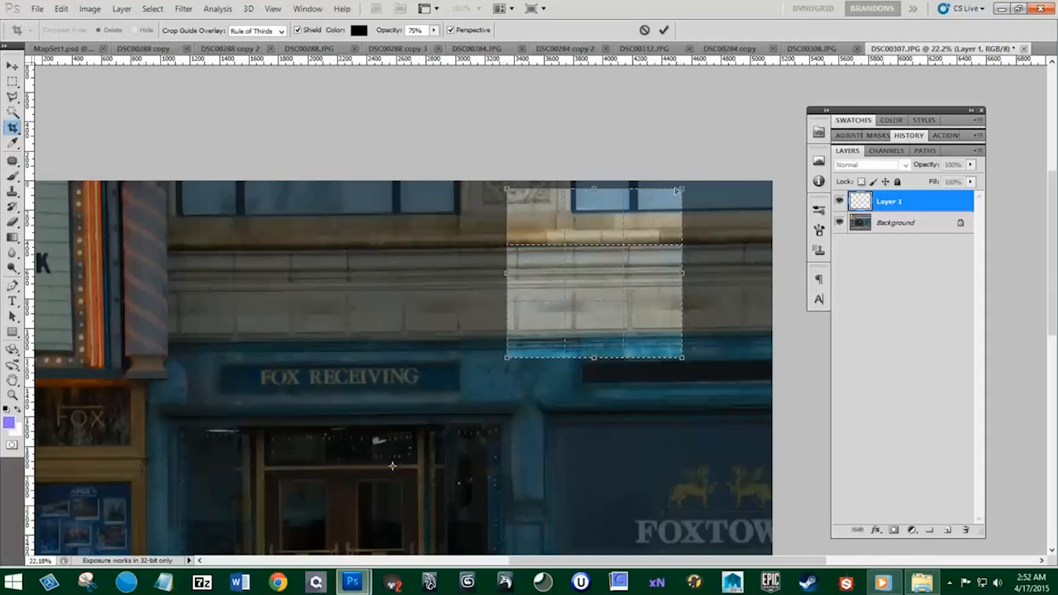
left_click_drag(682, 190, 630, 247)
left_click_drag(682, 357, 636, 344)
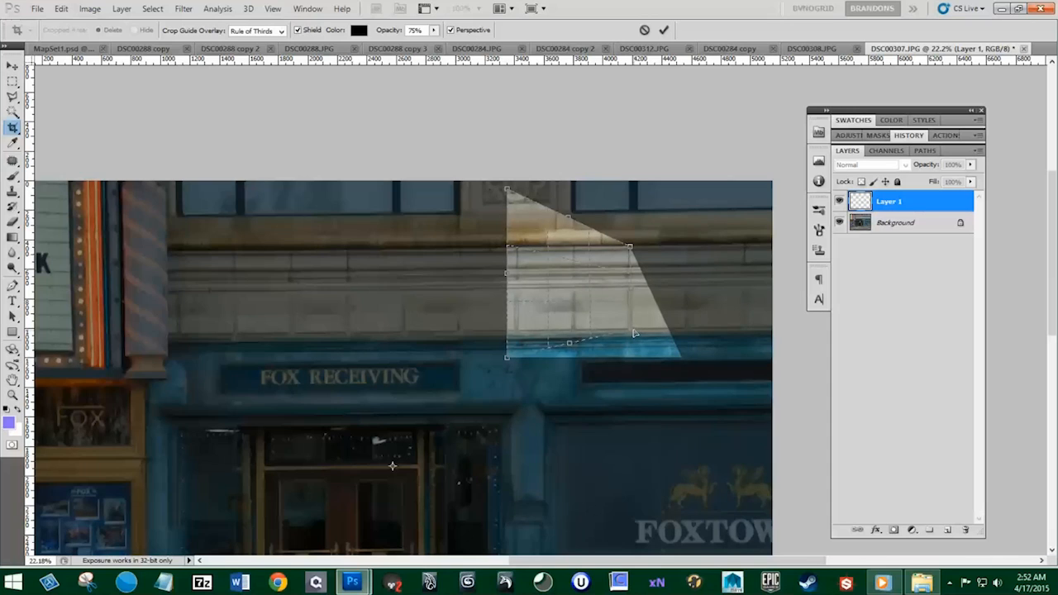
left_click_drag(635, 337, 632, 333)
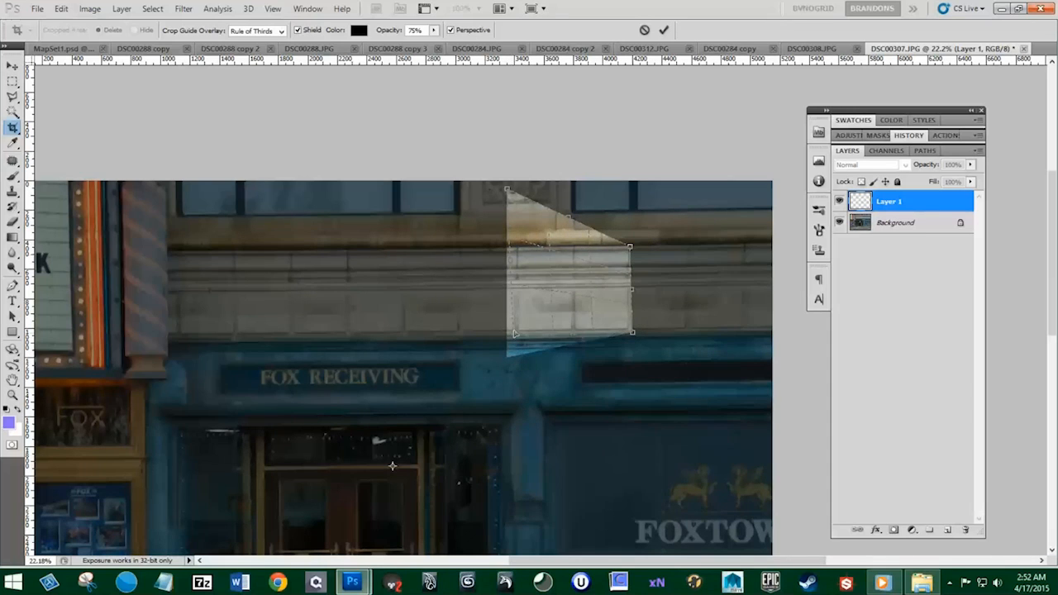
left_click_drag(514, 332, 514, 331)
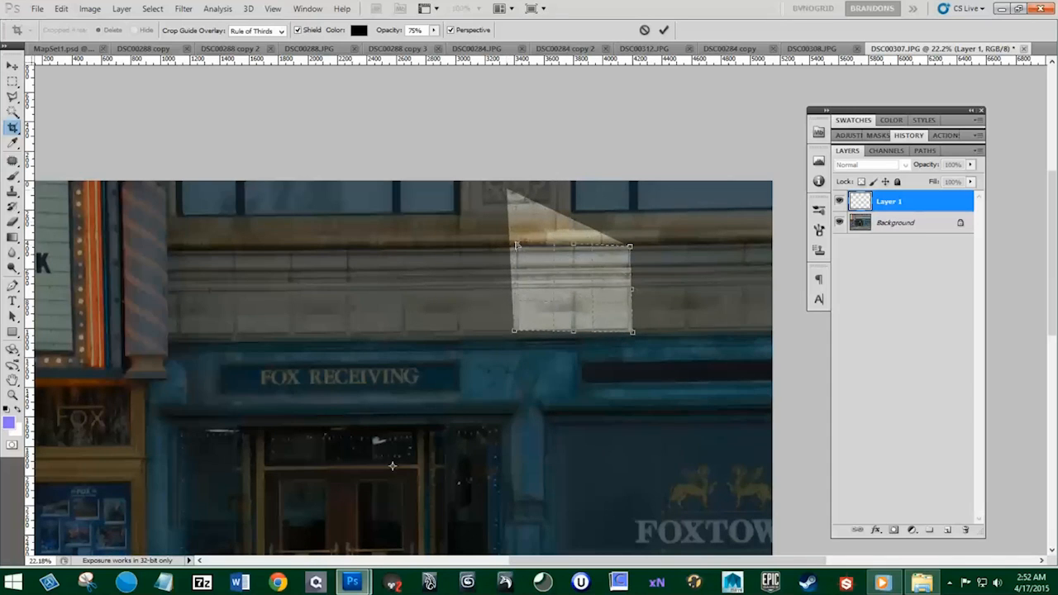
left_click_drag(516, 248, 516, 247)
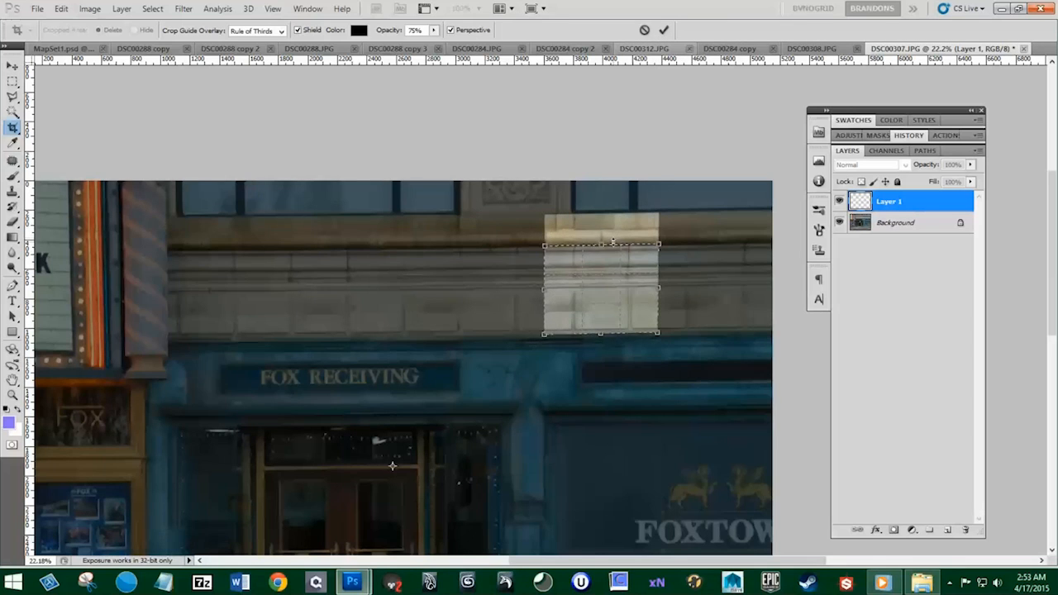
left_click(664, 30)
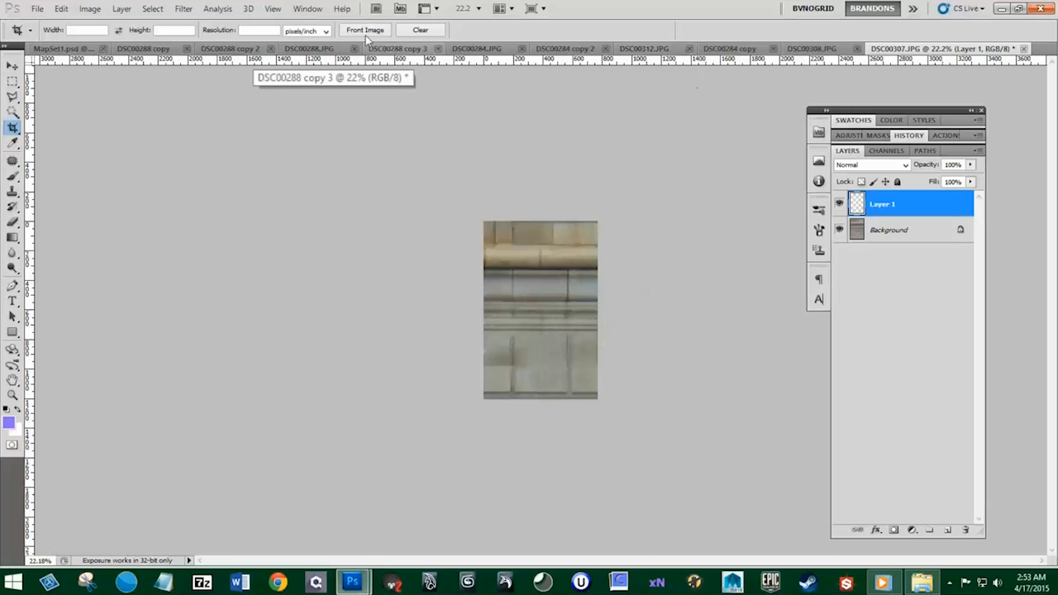
Step: Try to apply the Offset filter to the empty Layer 1
left_click(183, 8)
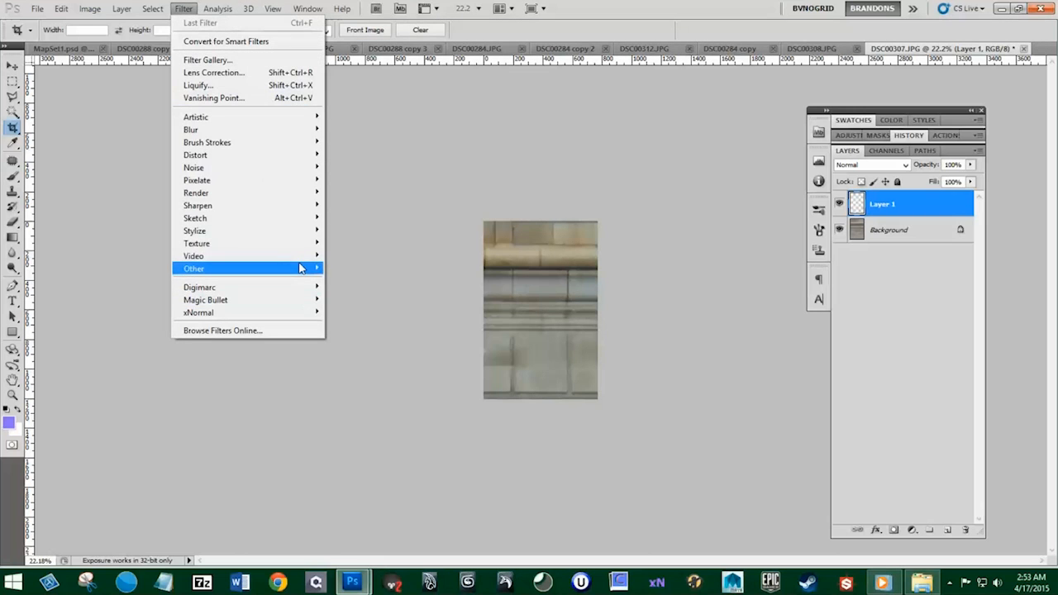
mouse_move(314, 269)
left_click(367, 319)
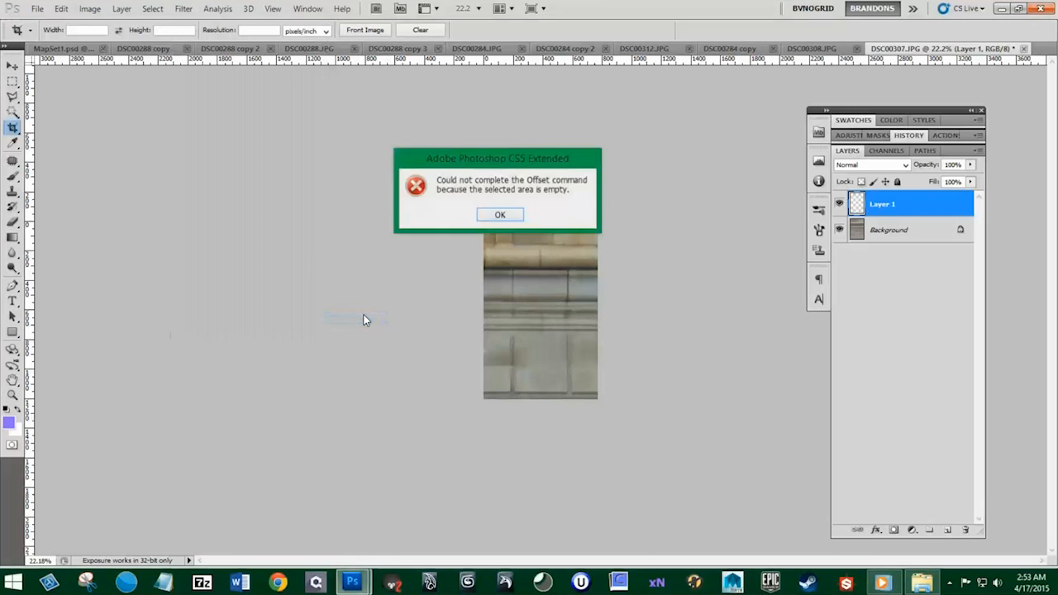
left_click(500, 215)
Step: Duplicate the cropped background layer, and hide both the original background and Layer 1
left_click(883, 229)
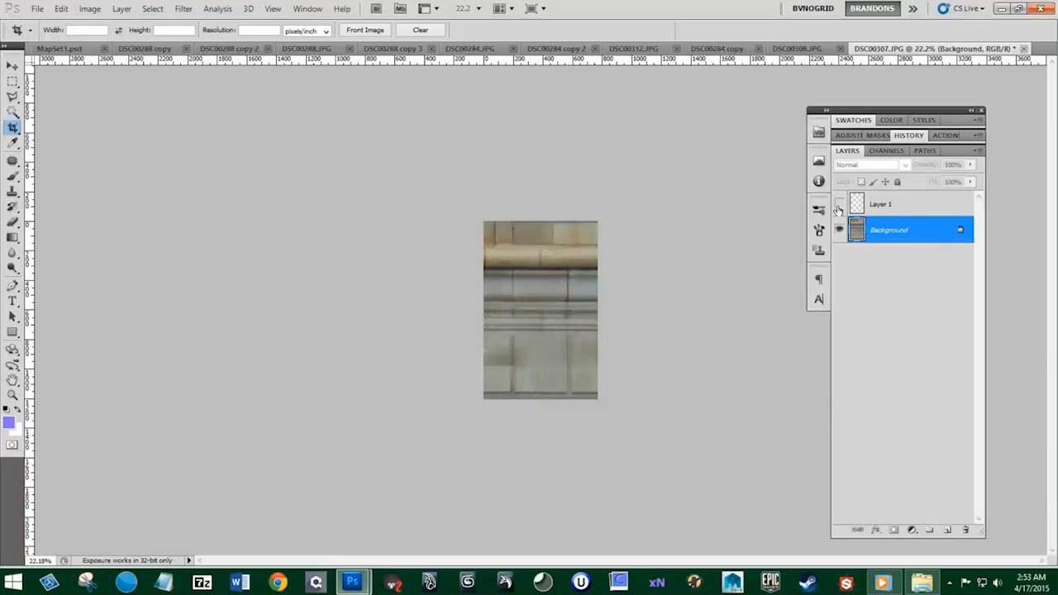
left_click_drag(883, 230, 947, 529)
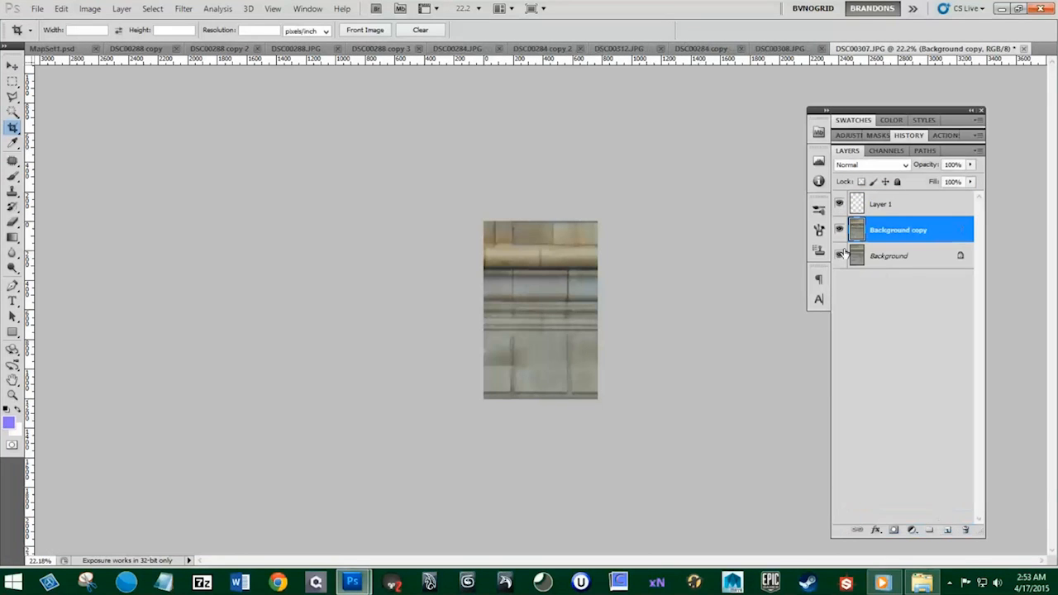
left_click(839, 255)
left_click(840, 204)
left_click(184, 9)
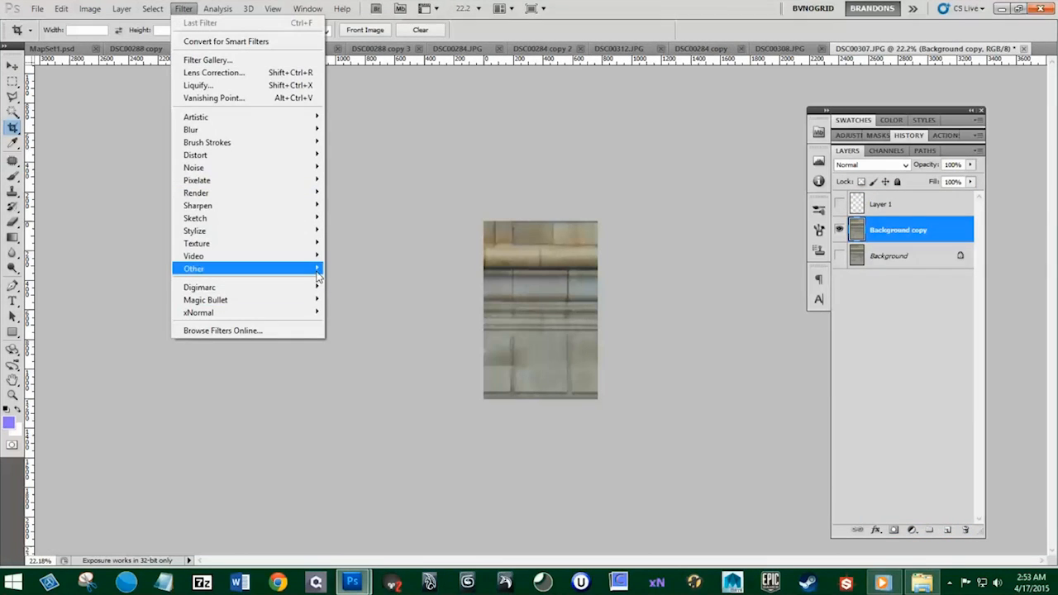
mouse_move(306, 269)
left_click(356, 305)
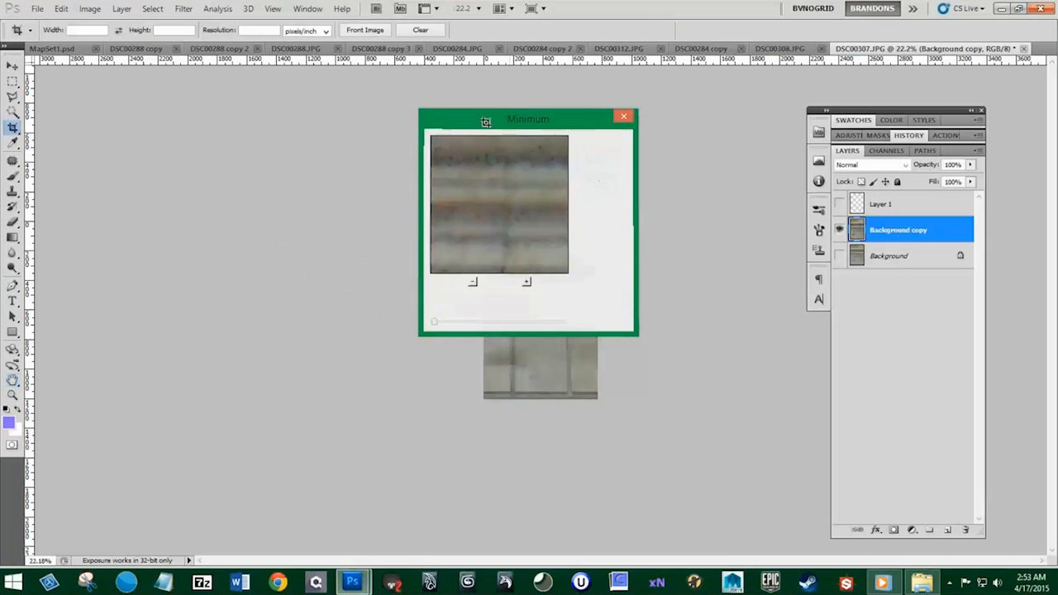
left_click(601, 143)
Step: Preview a -90 pixel horizontal Offset with Wrap Around on the stone copy, compare it with the original, and cancel
left_click(184, 8)
mouse_move(279, 273)
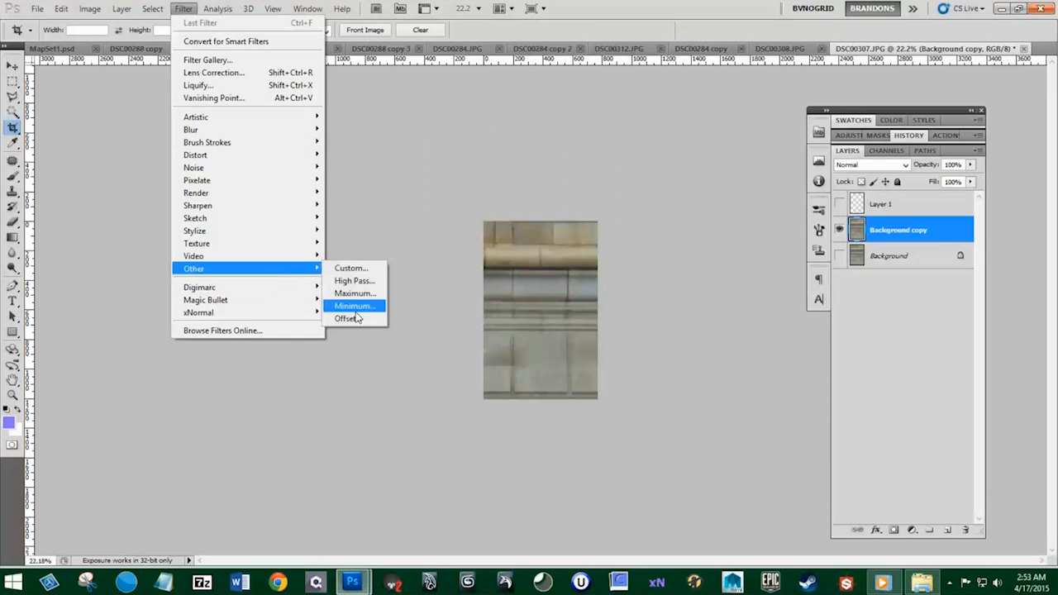
left_click(355, 318)
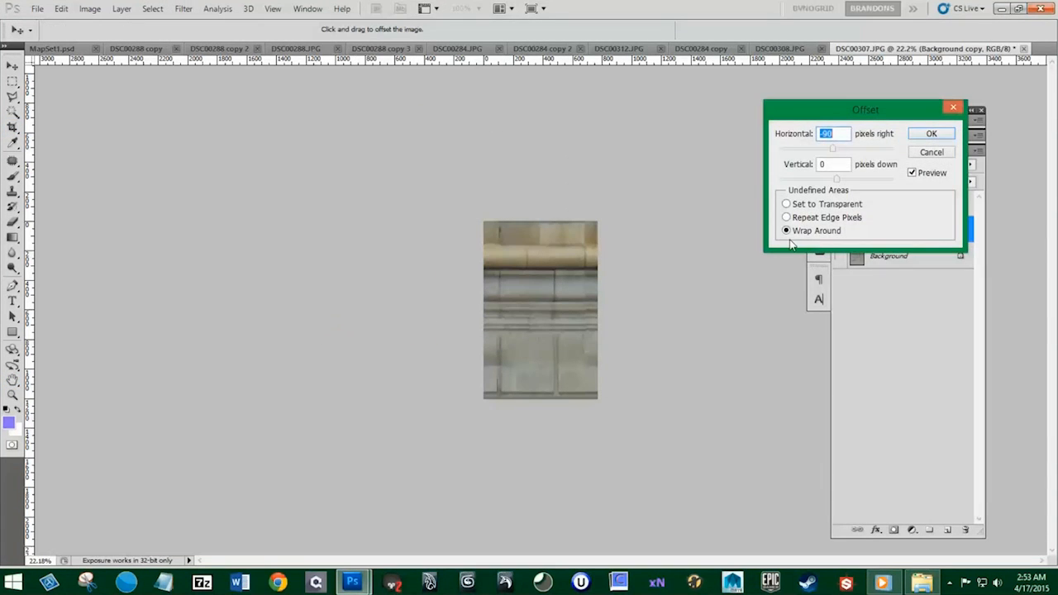
left_click(916, 176)
left_click(916, 175)
left_click(916, 175)
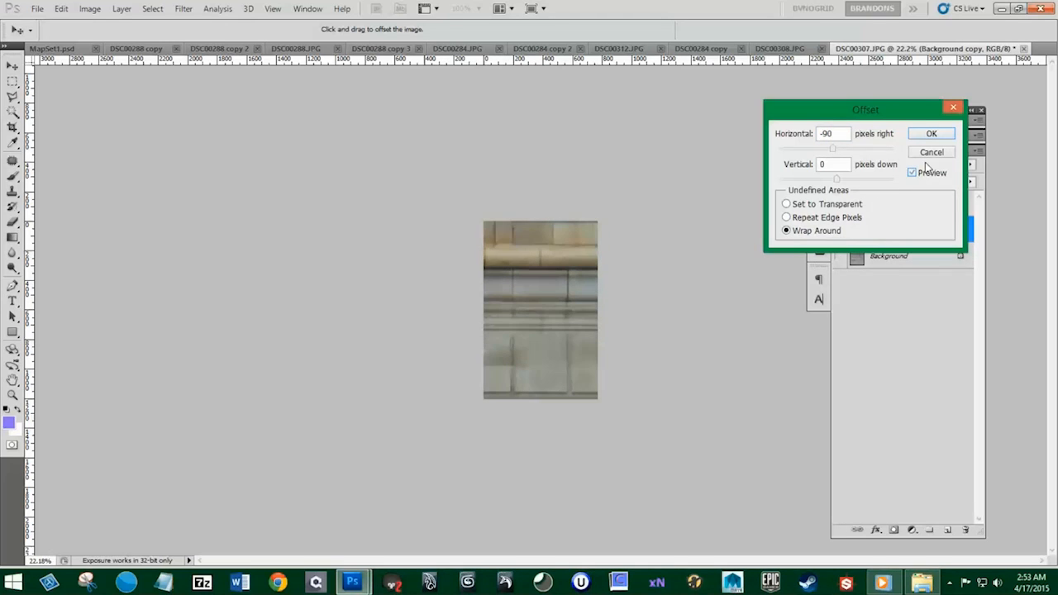
left_click(930, 151)
Step: Float the DSC00307 document, copy its stone piece into MapSet1, and place it between the FOX BOX panel and the blue banner
left_click_drag(861, 48, 727, 231)
key("v")
left_click_drag(1020, 430, 486, 268)
left_click(504, 221)
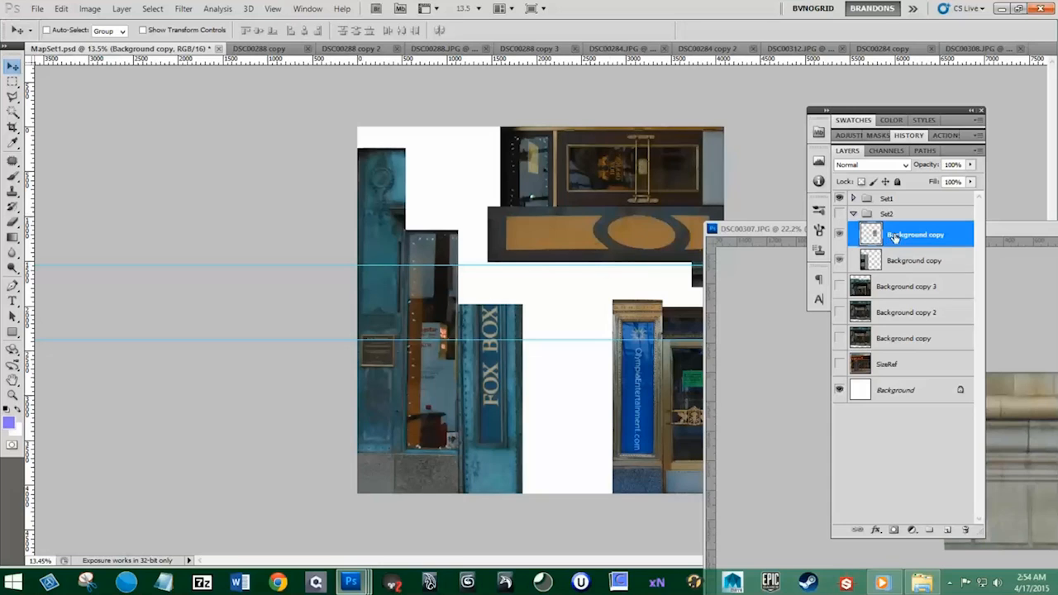
left_click_drag(573, 256, 552, 331)
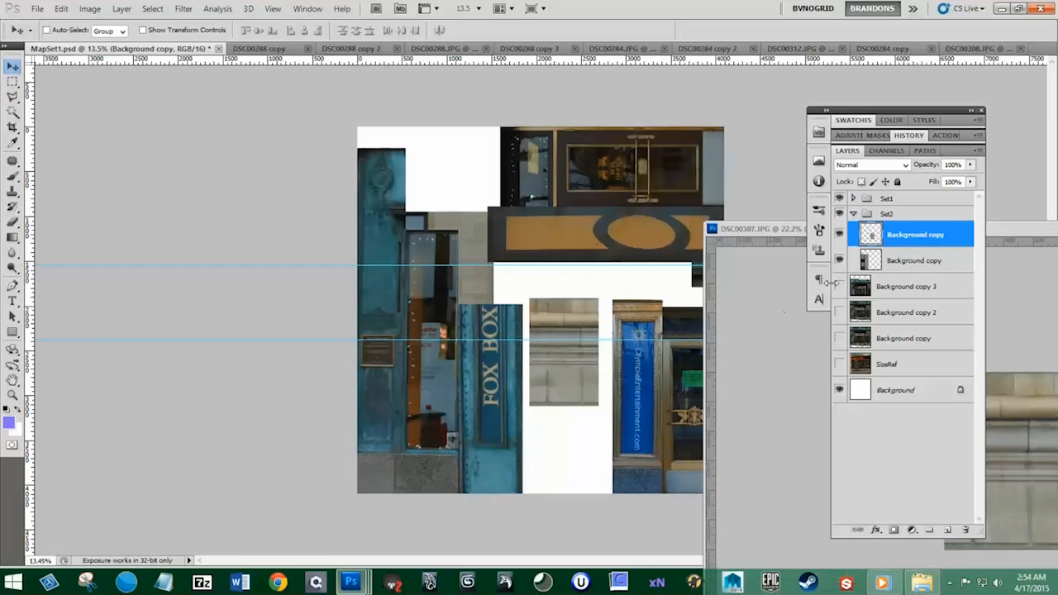
Step: Hide the Set2 group and move the new stone piece's layer from Set2 to the top of Set1
left_click(839, 198)
left_click(839, 198)
left_click(839, 213)
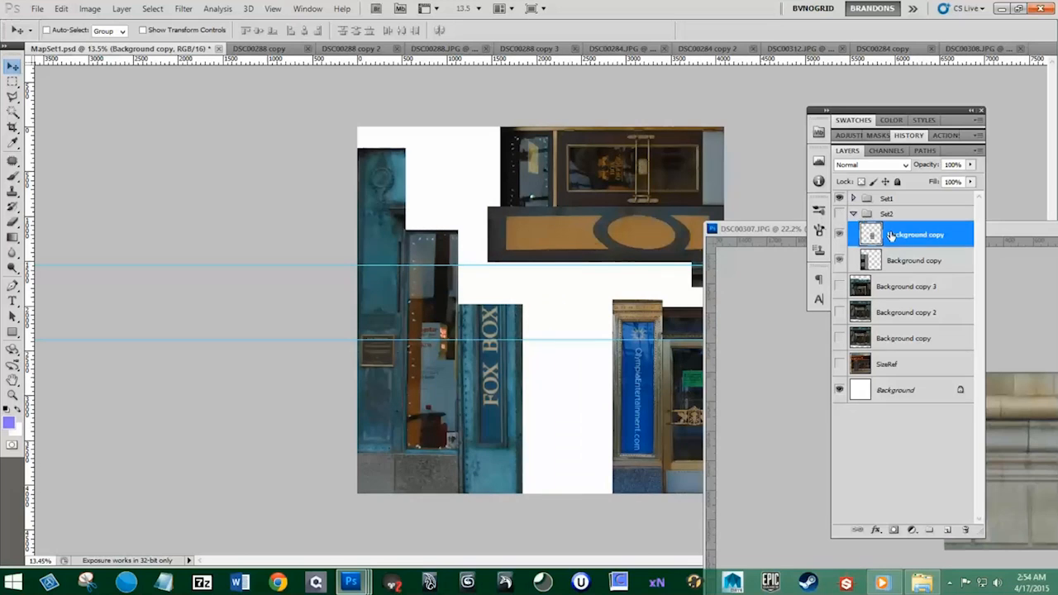
left_click_drag(892, 235, 889, 200)
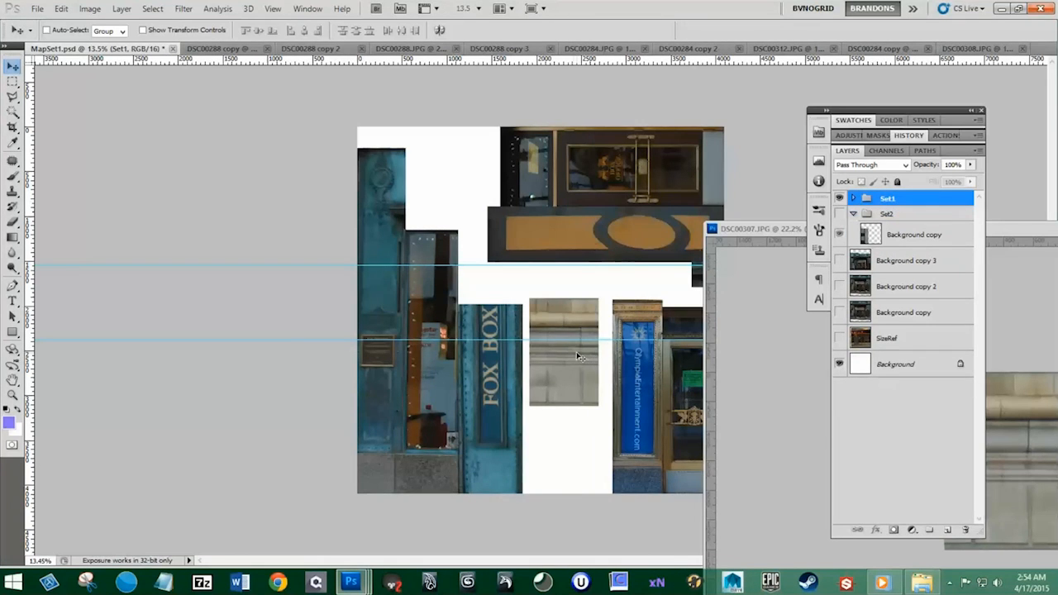
left_click_drag(580, 356, 545, 298)
left_click(853, 199)
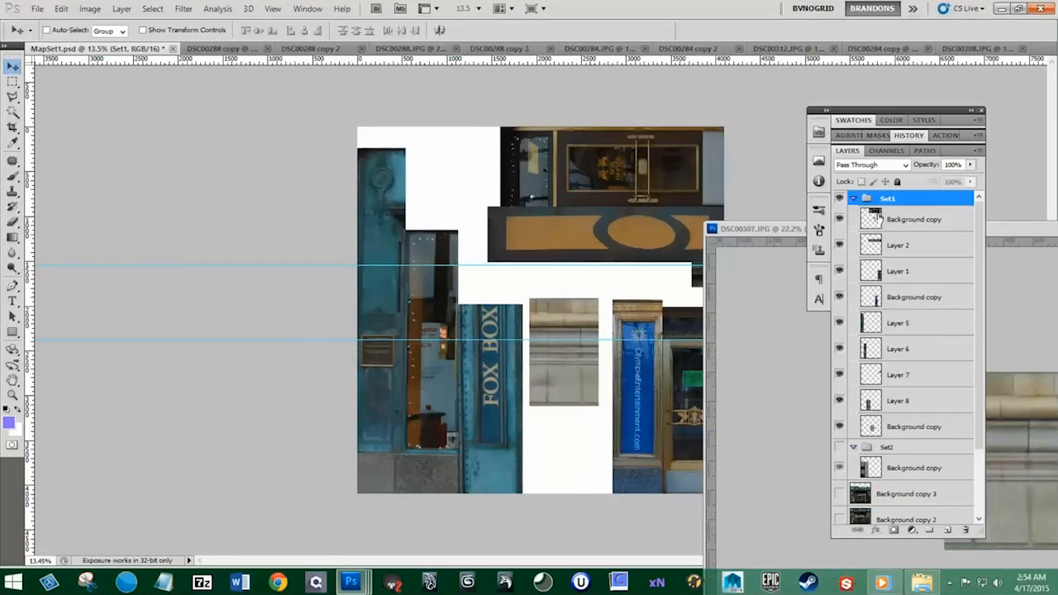
left_click_drag(902, 428, 902, 218)
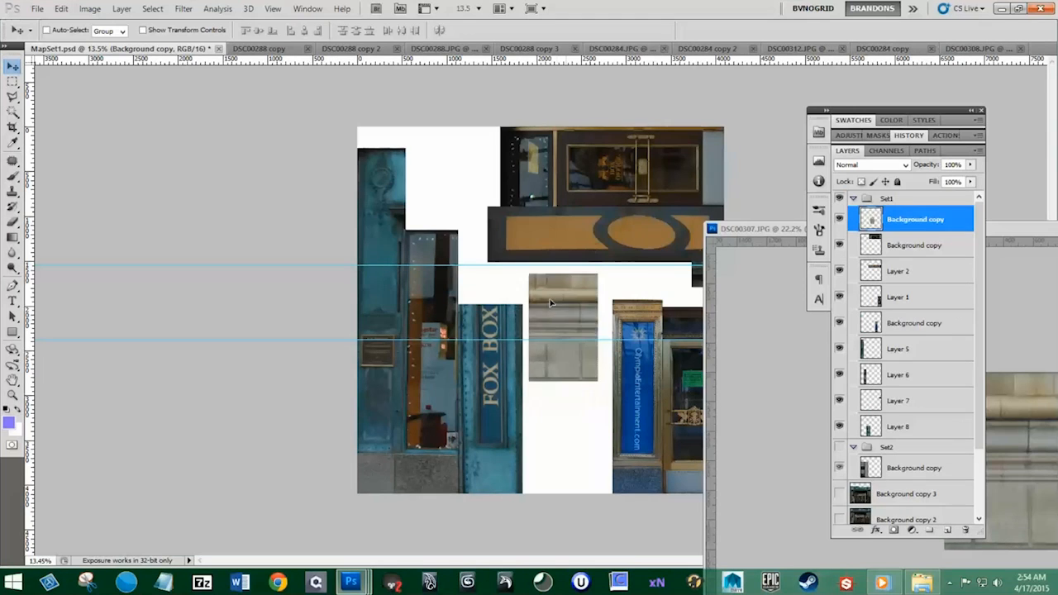
Step: Place the stone piece at the sheet's top edge beside the tall teal column, and dock the DSC00307 document again
left_click_drag(570, 355, 445, 190)
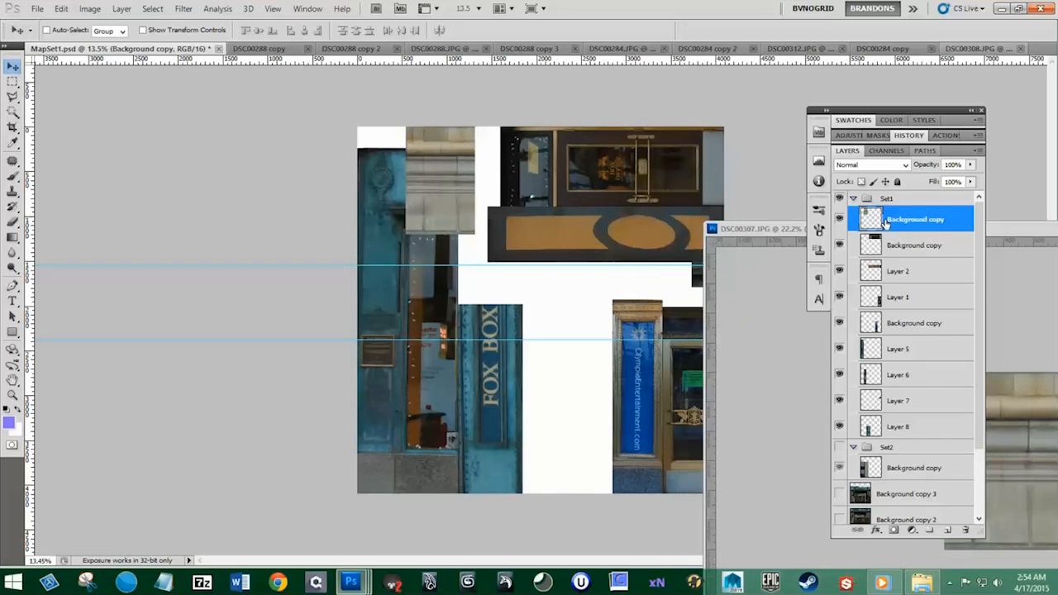
left_click_drag(794, 234, 478, 58)
Step: Find the upper facade photo DSC00306.JPG in the Reference folder and open it in Photoshop
left_click(922, 583)
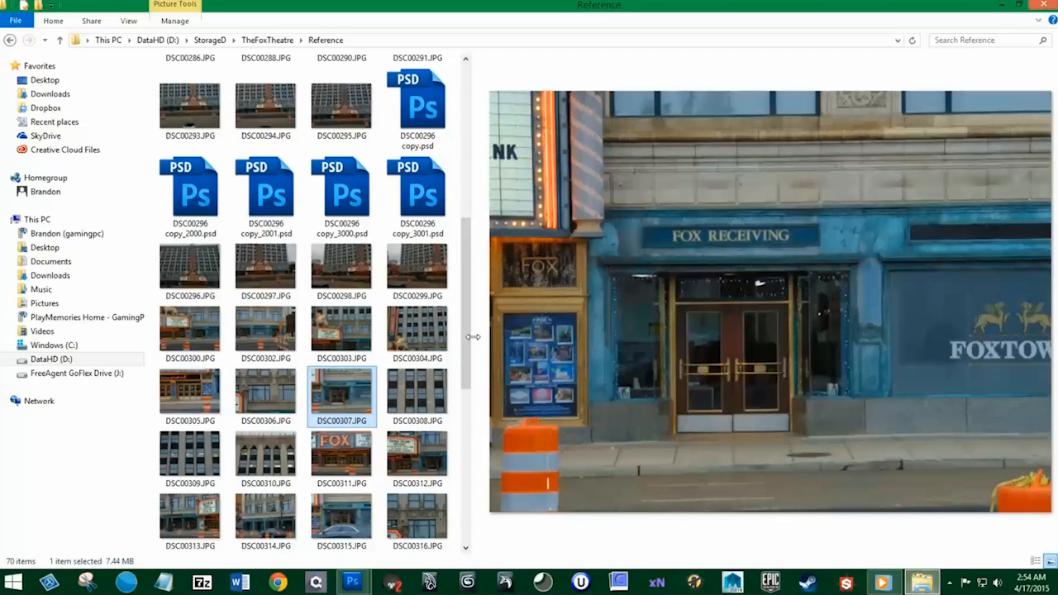
right_click(351, 391)
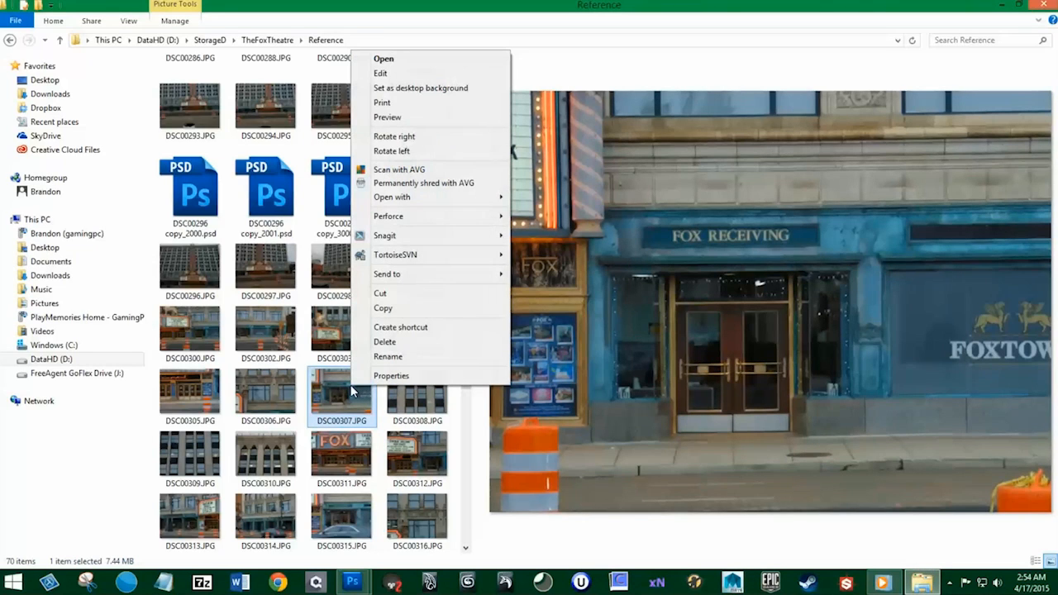
left_click(329, 400)
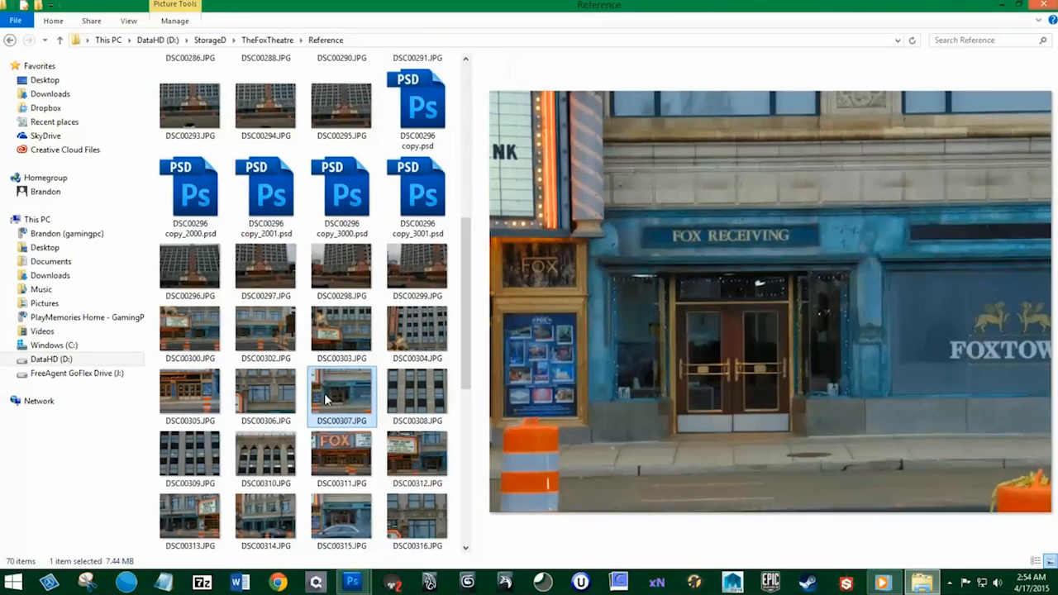
left_click(277, 395)
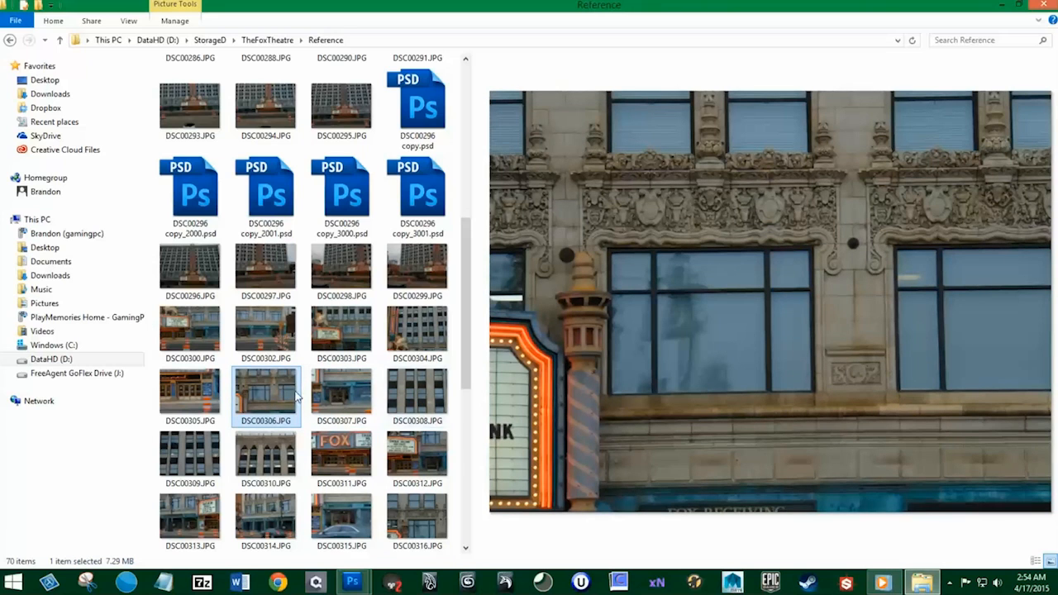
right_click(277, 397)
left_click(339, 78)
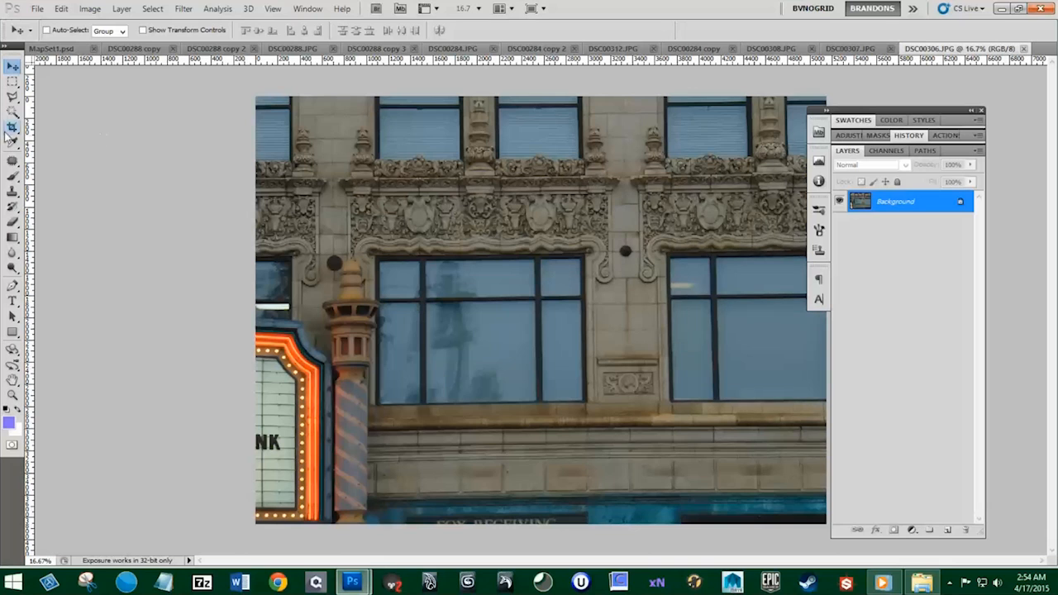
Step: Perspective-crop DSC00306 to the stone pier with the carved panel between the two large windows
left_click(12, 127)
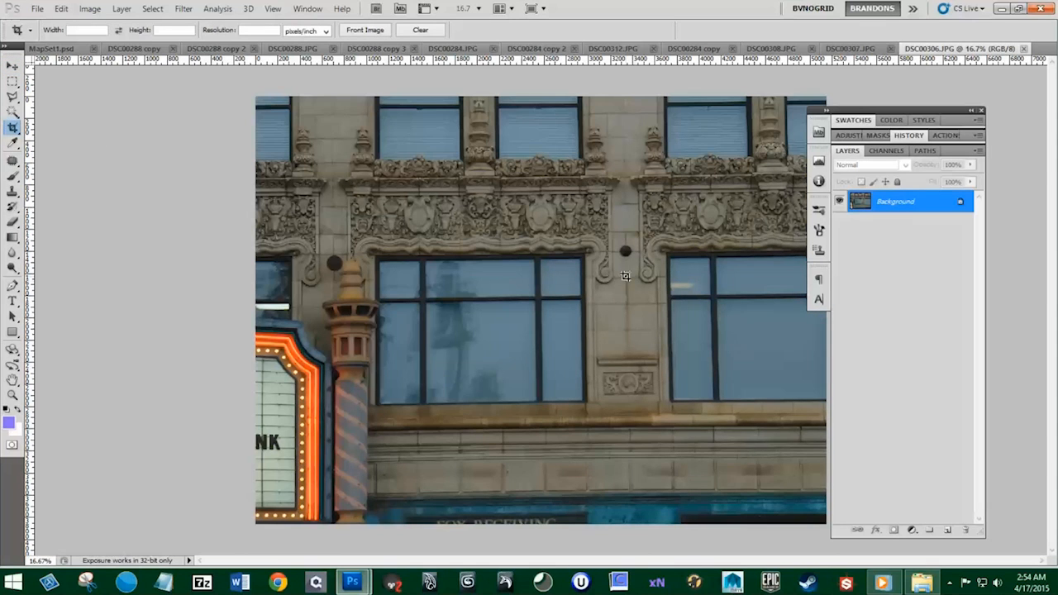
left_click_drag(576, 240, 674, 429)
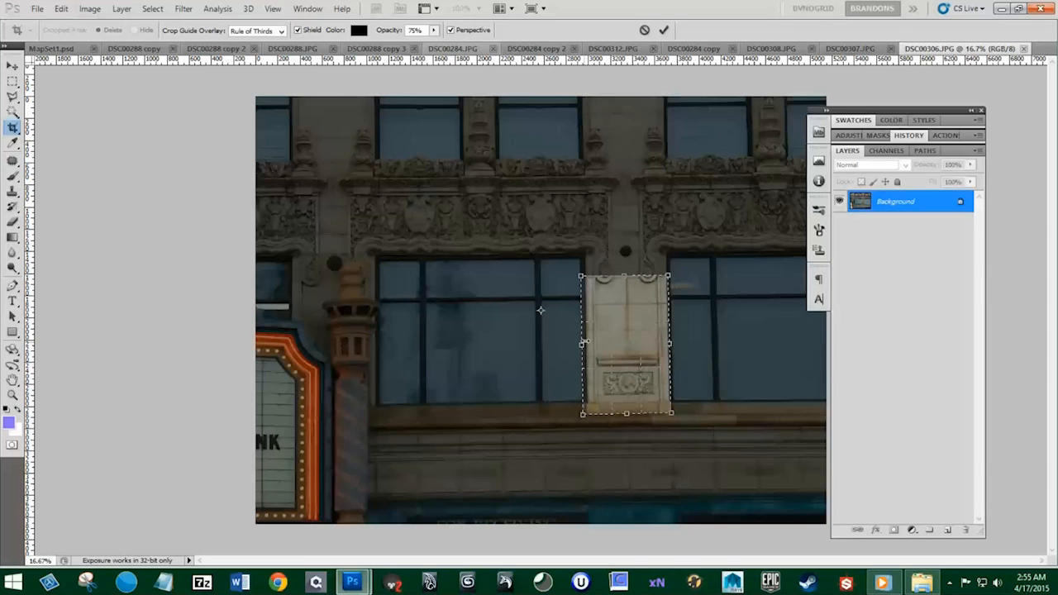
left_click(663, 29)
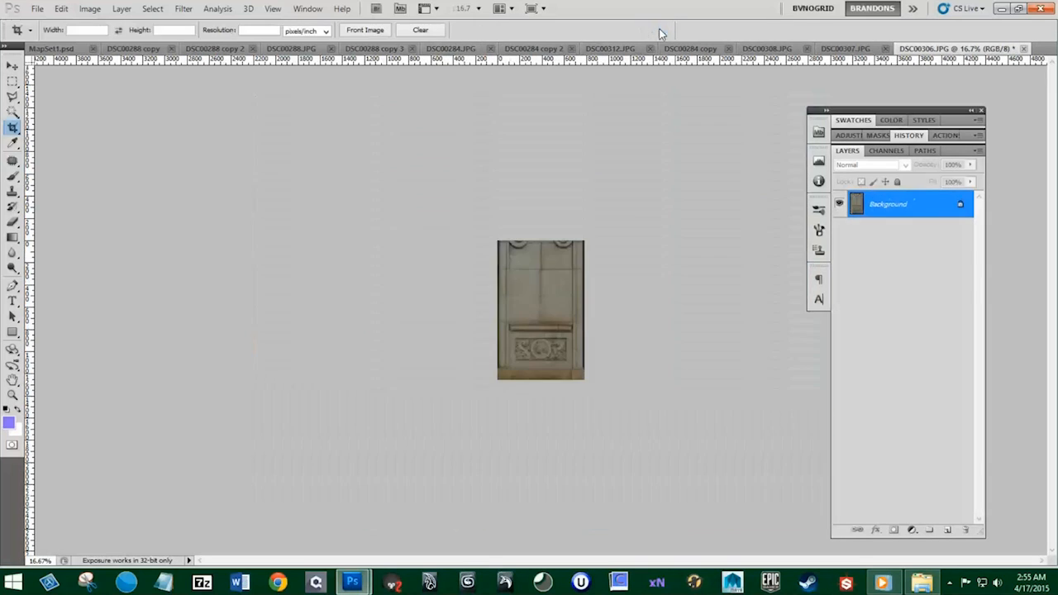
scroll(613, 346, "up", 3)
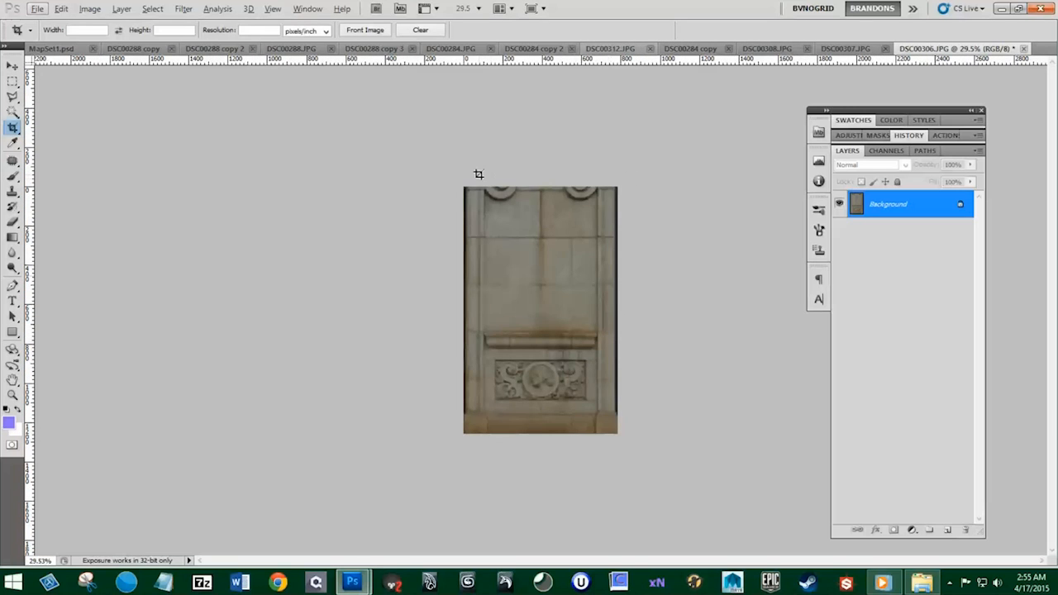
left_click_drag(468, 173, 515, 322)
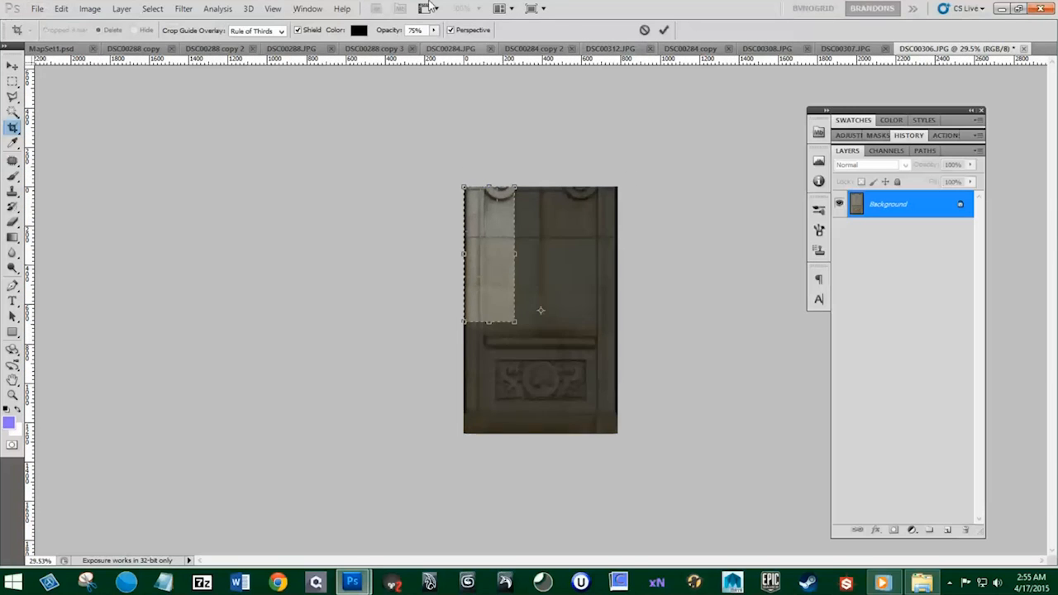
left_click(644, 29)
Step: Crop the pier piece again to trim the thin dark window-frame strips off both sides
left_click(273, 8)
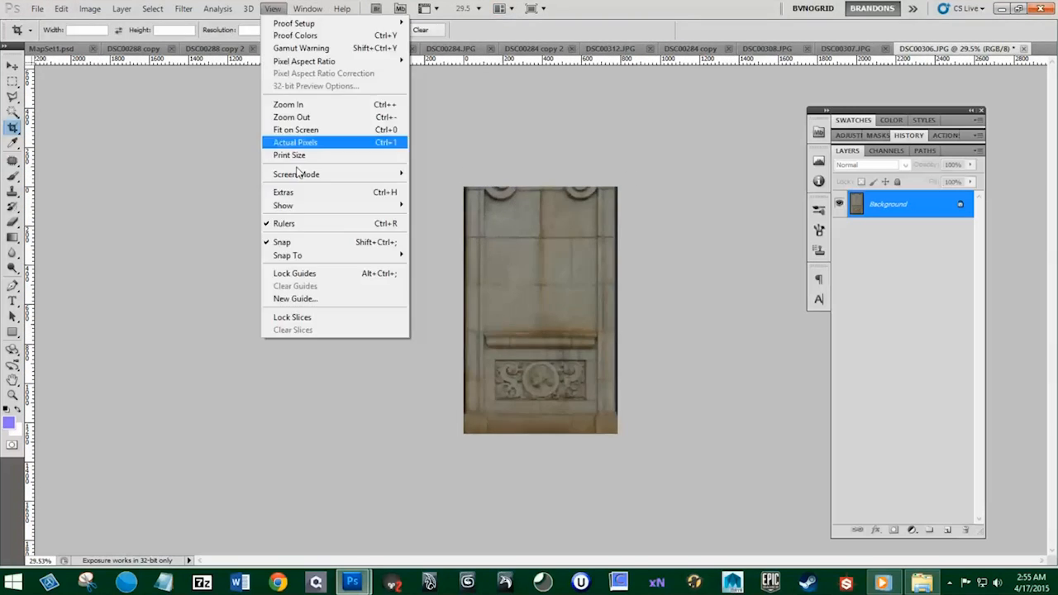
left_click(472, 177)
left_click_drag(472, 177, 616, 434)
left_click(664, 31)
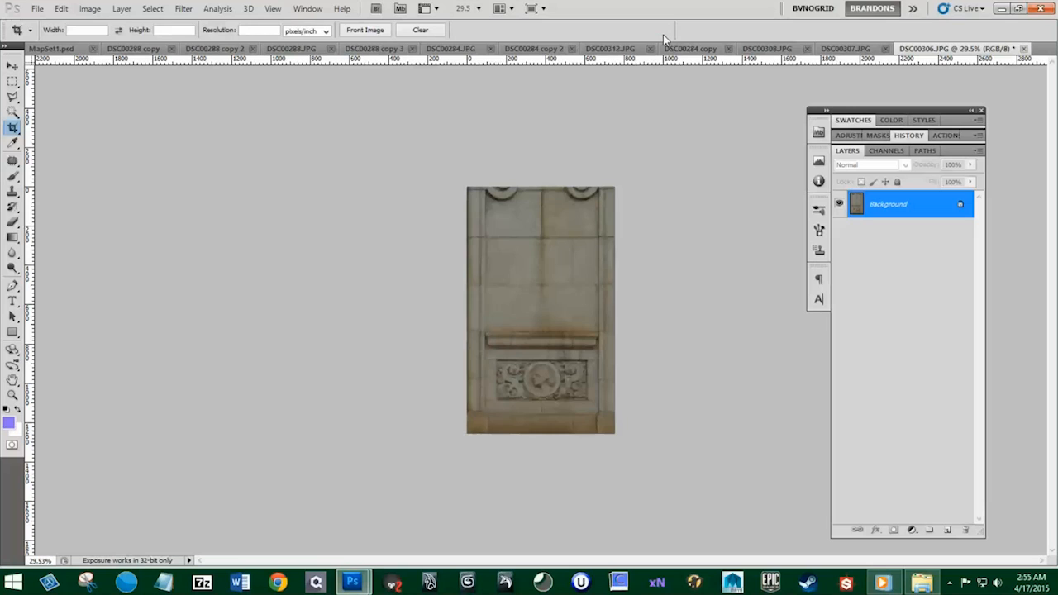
Step: Perspective-crop the pier piece slightly tighter at its edges, duplicate its Background layer and hide the original
left_click_drag(615, 187, 468, 441)
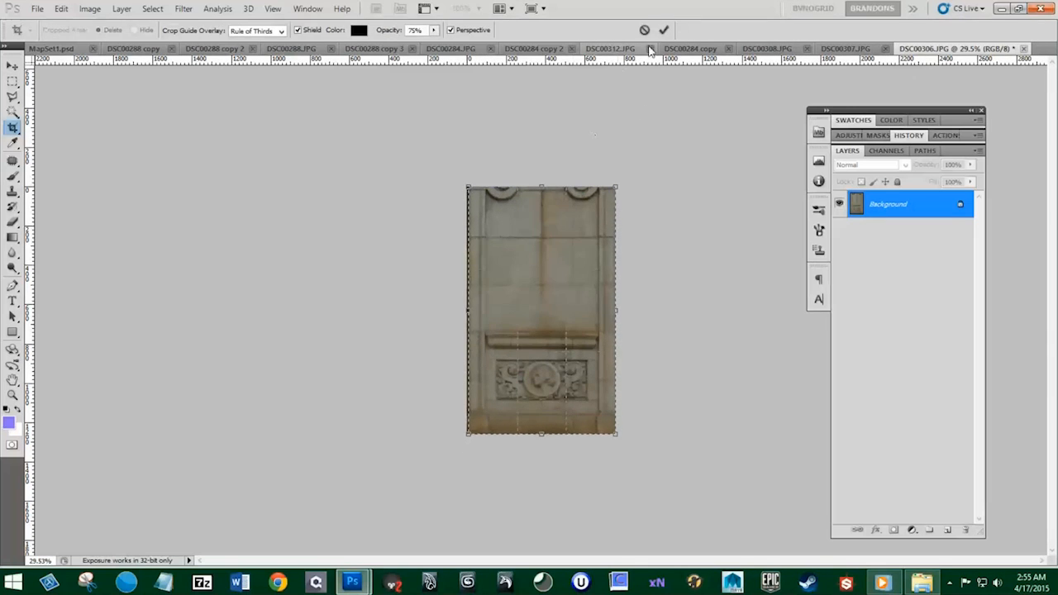
left_click(664, 31)
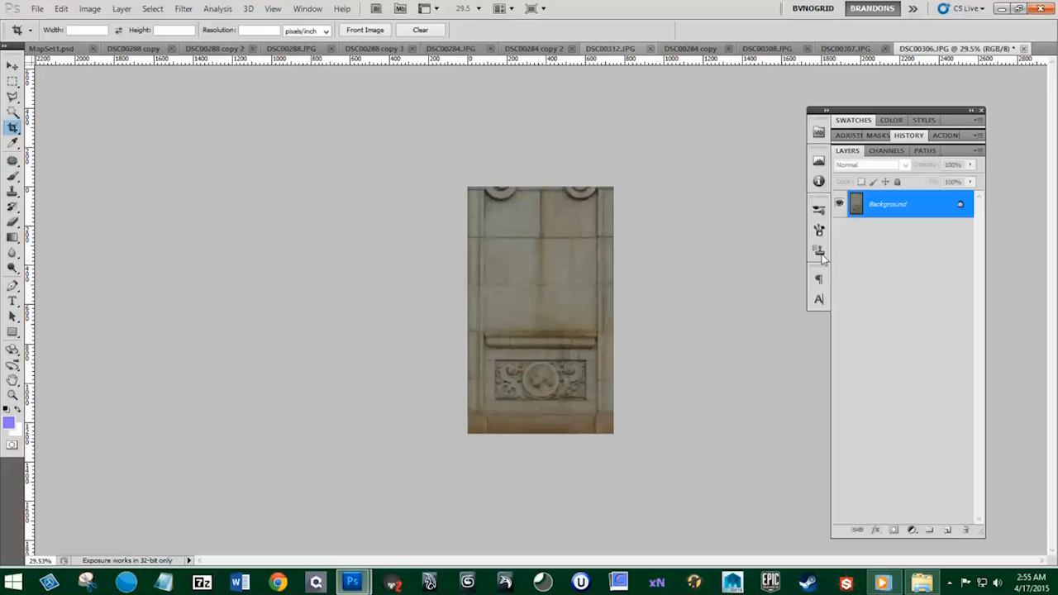
left_click_drag(903, 212, 929, 530)
left_click(840, 231)
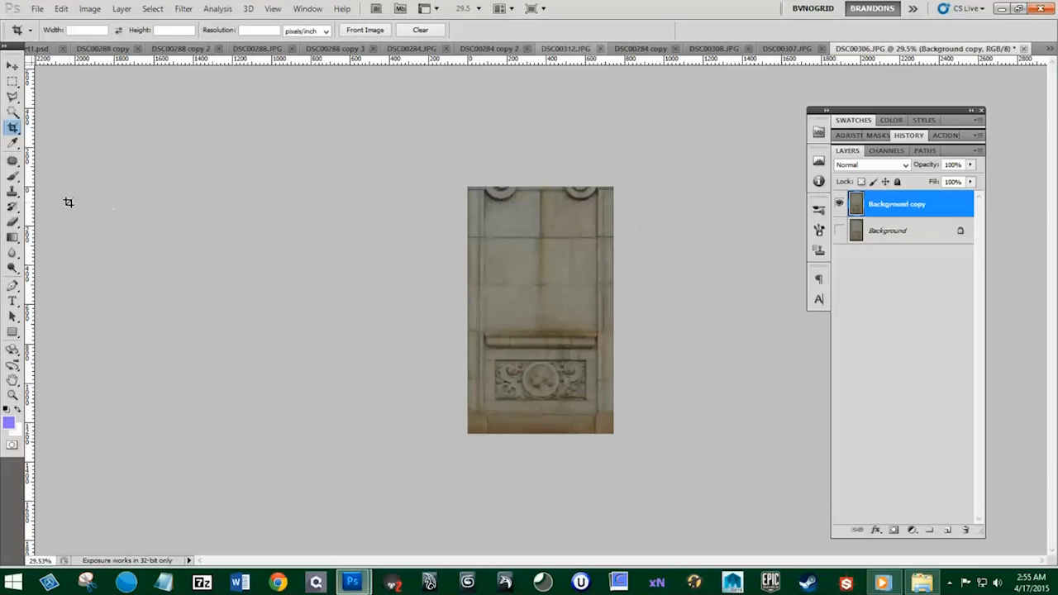
Step: Paint clean stone over the two round ornaments along the pier's top edge with the Clone Stamp, and merge both layers
left_click_drag(13, 191, 74, 206)
left_click(75, 190)
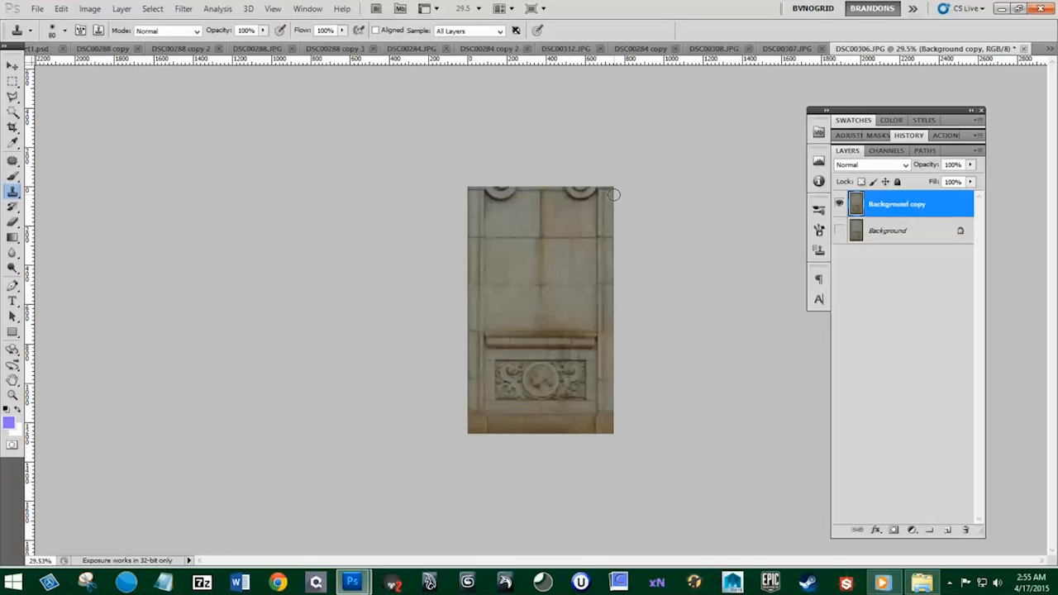
mouse_move(613, 195)
left_mouse_down()
mouse_move(489, 194)
mouse_move(594, 198)
mouse_move(513, 192)
mouse_move(578, 190)
left_mouse_up()
left_click(889, 231, "shift")
right_click(895, 230)
left_click(940, 308)
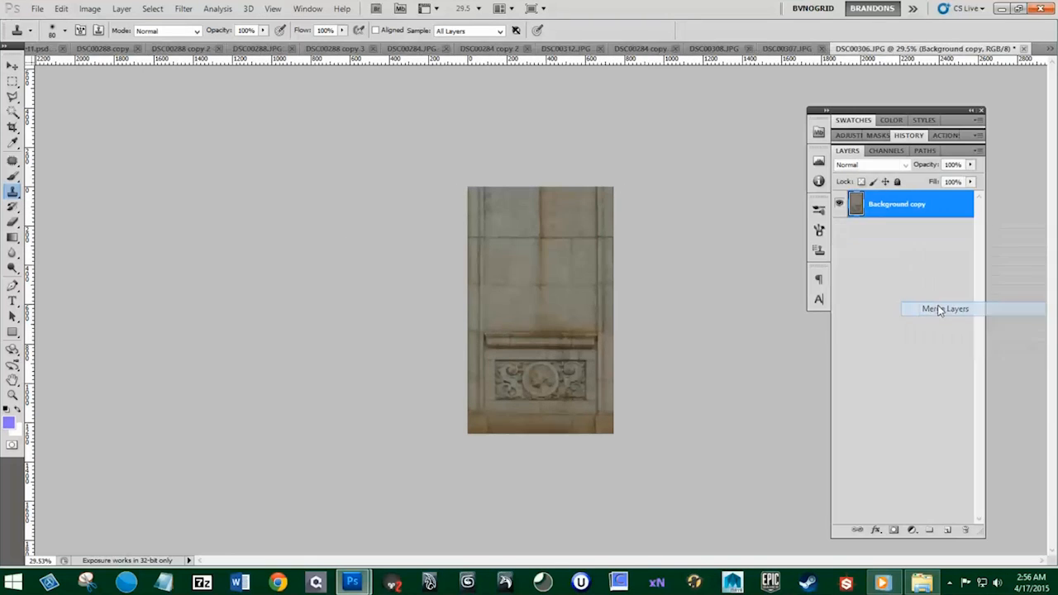
Step: Copy the pier piece into MapSet1's Set1 group, place it in the sheet's top-left corner, and dock the DSC00306 document again
left_click_drag(847, 52, 793, 223)
left_click(47, 48)
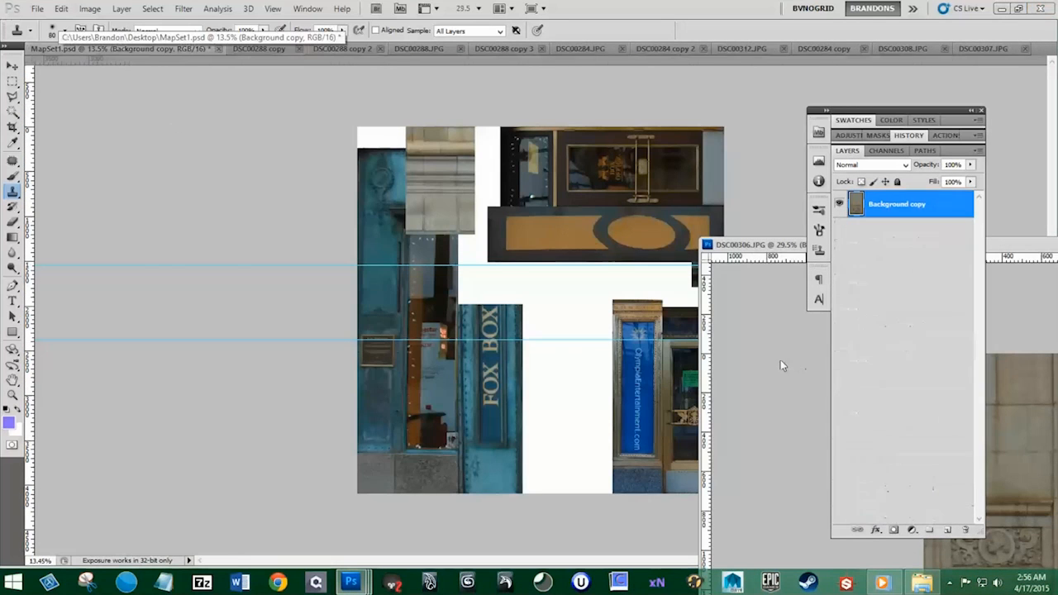
key("v")
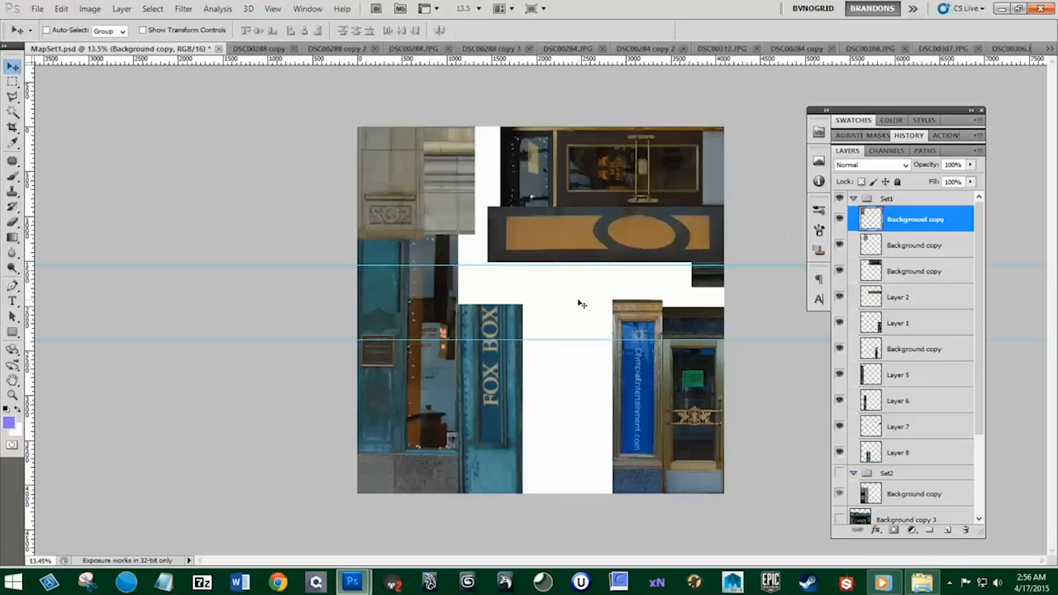
scroll(578, 304, "up", 2)
scroll(578, 304, "down", 2)
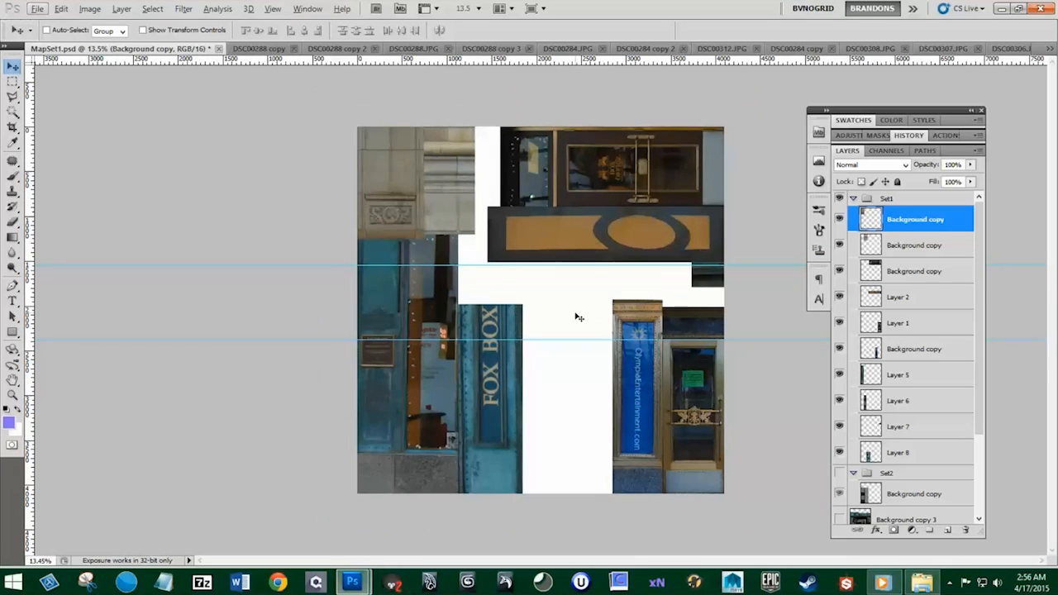